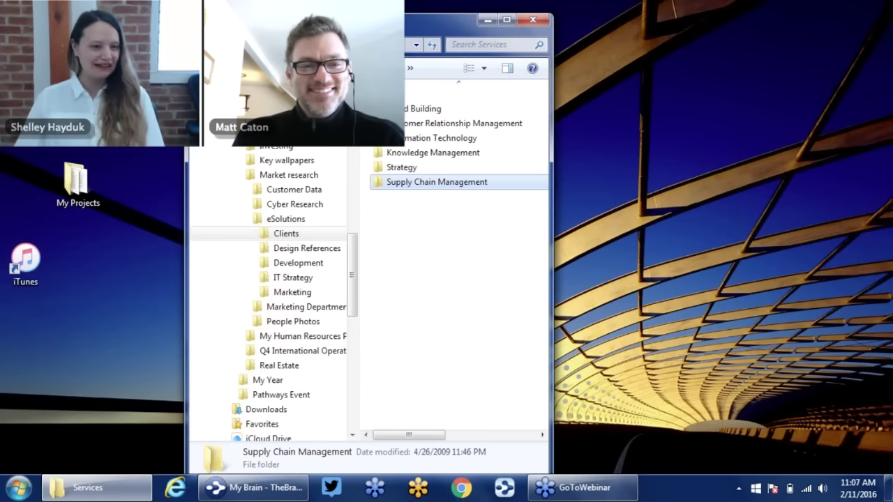
Move the Services folder window aside and bring TheBrain's My Brain window to the front.
mouse_move(251, 489)
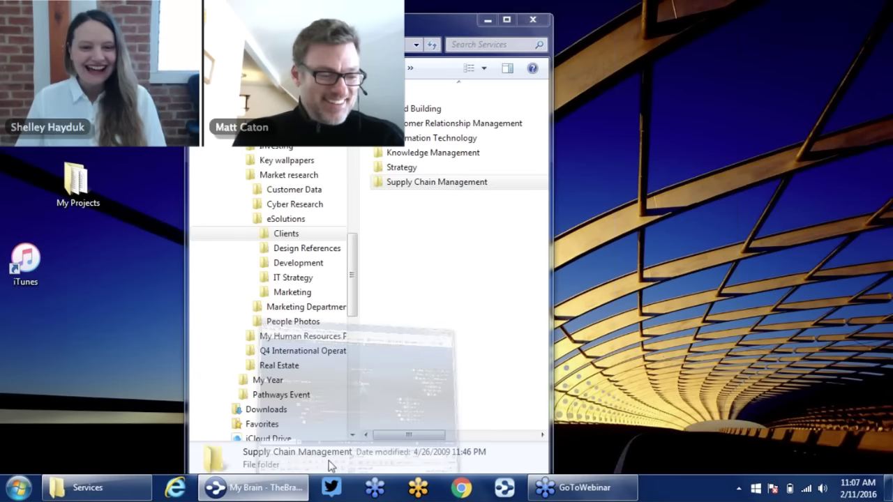
left_click(329, 460)
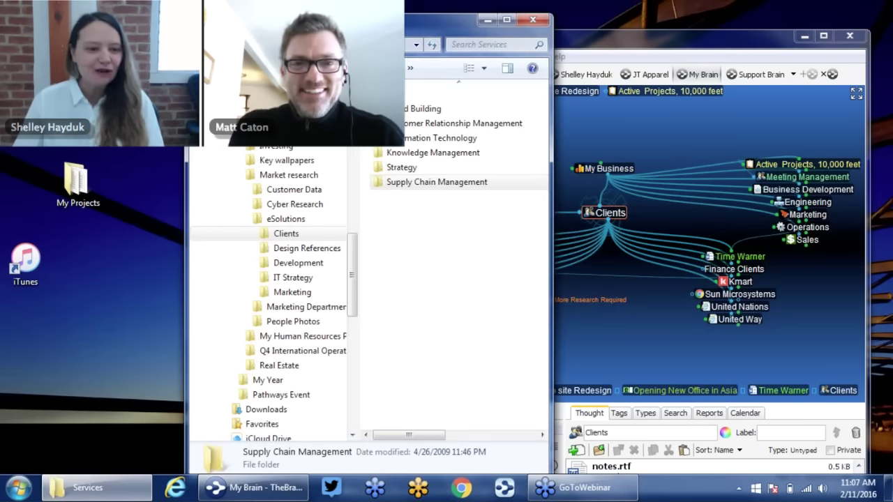
left_click_drag(446, 21, 319, 19)
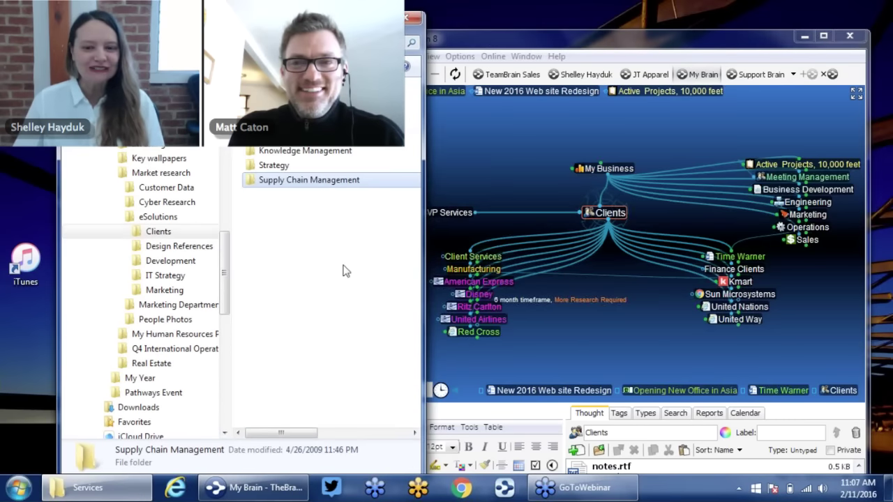
left_click(552, 112)
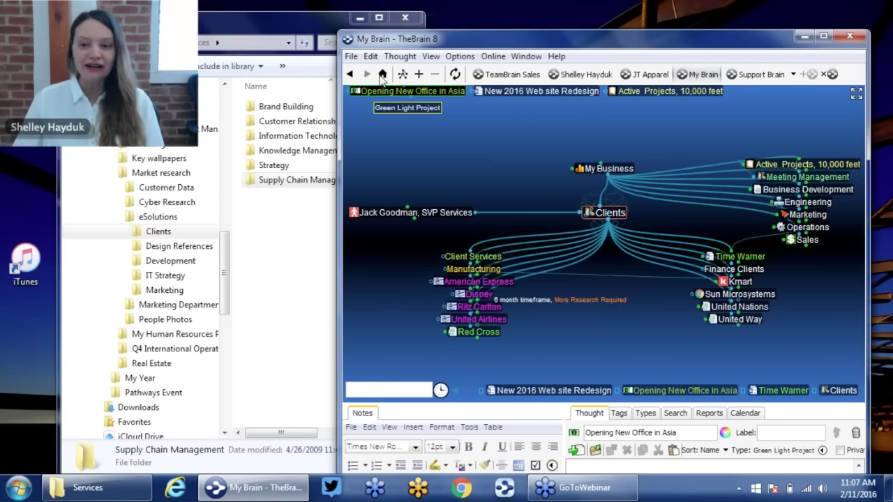
Return to the My Brain home thought and reposition its window so it sits beside the folder tree.
left_click(383, 74)
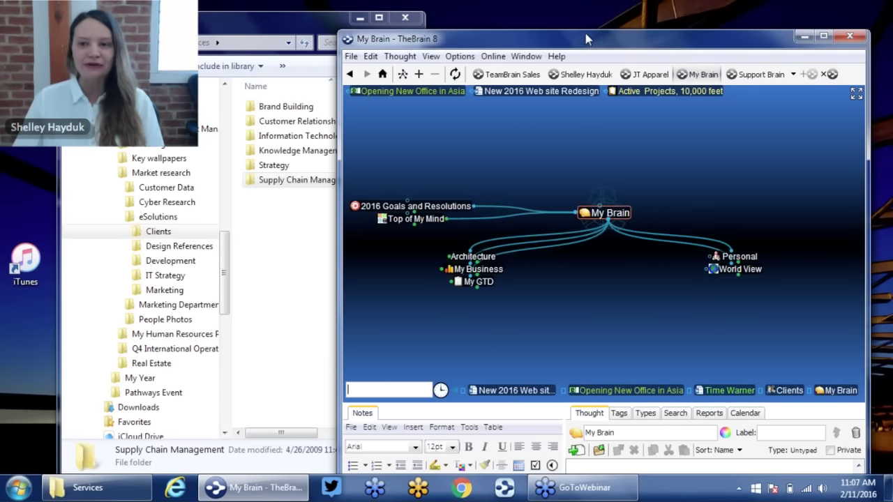
left_click_drag(588, 41, 584, 39)
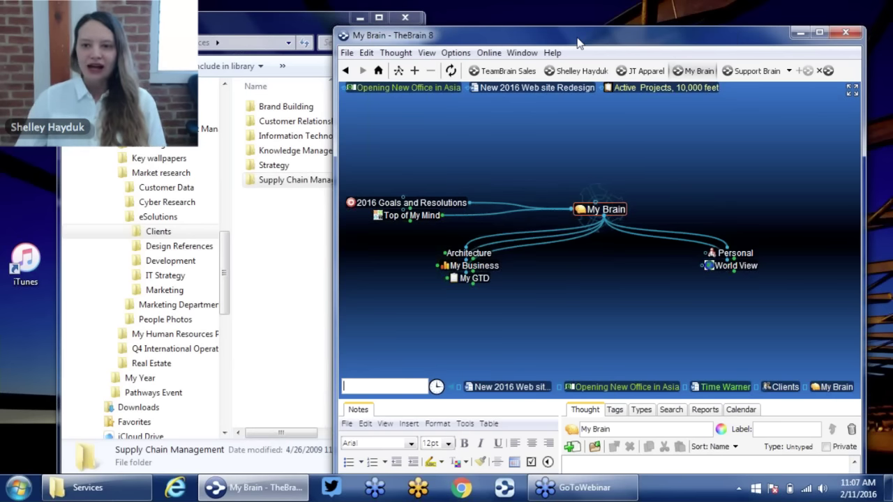
left_click_drag(577, 40, 516, 26)
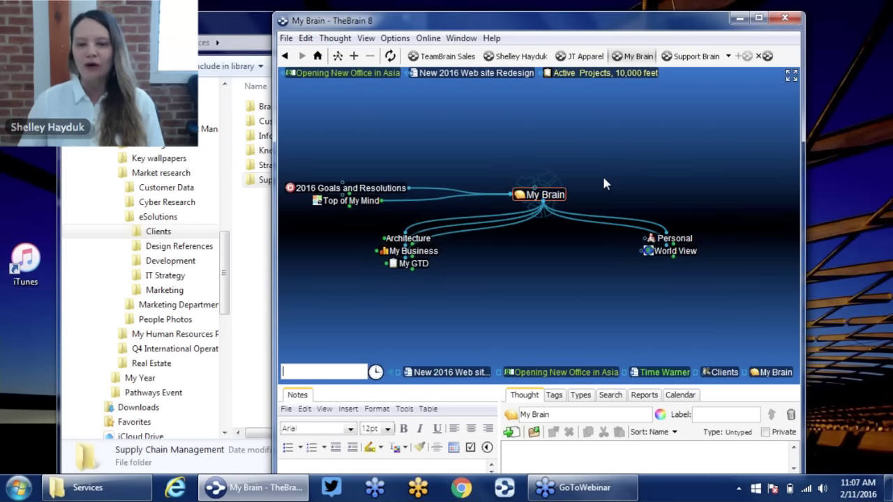
Navigate through the My Business and Clients thoughts to activate the Time Warner thought.
left_click(413, 251)
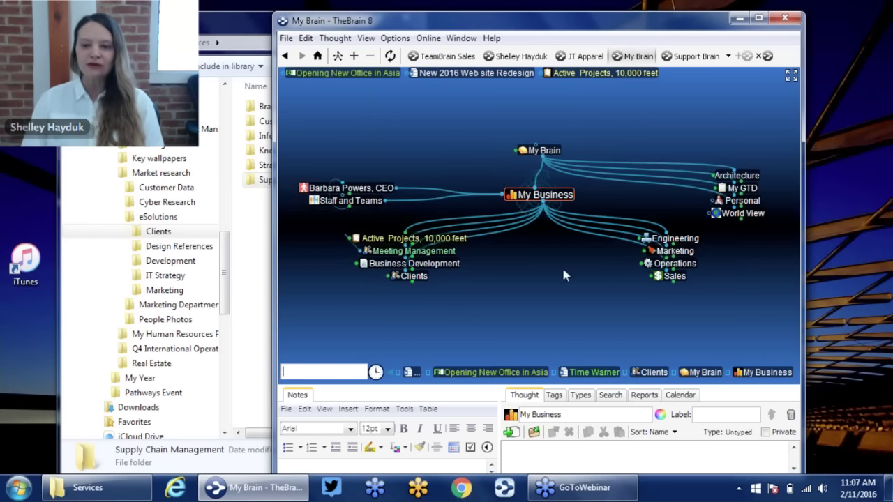
left_click(422, 277)
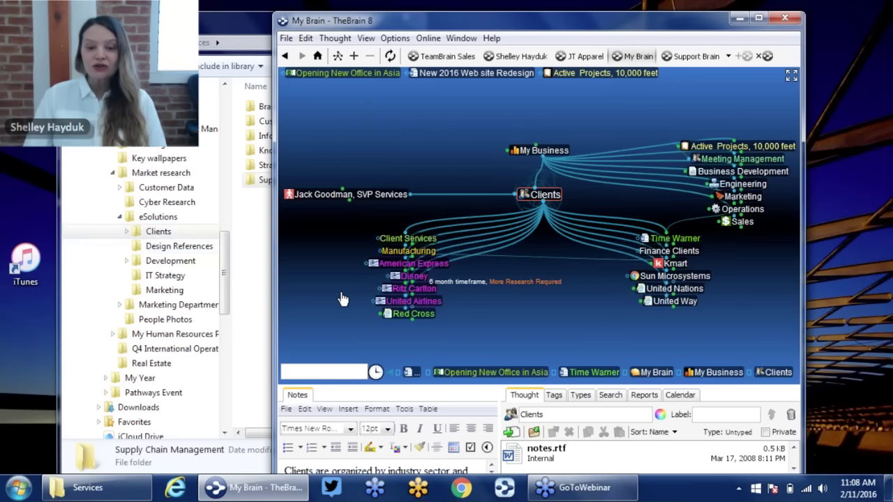
mouse_move(419, 303)
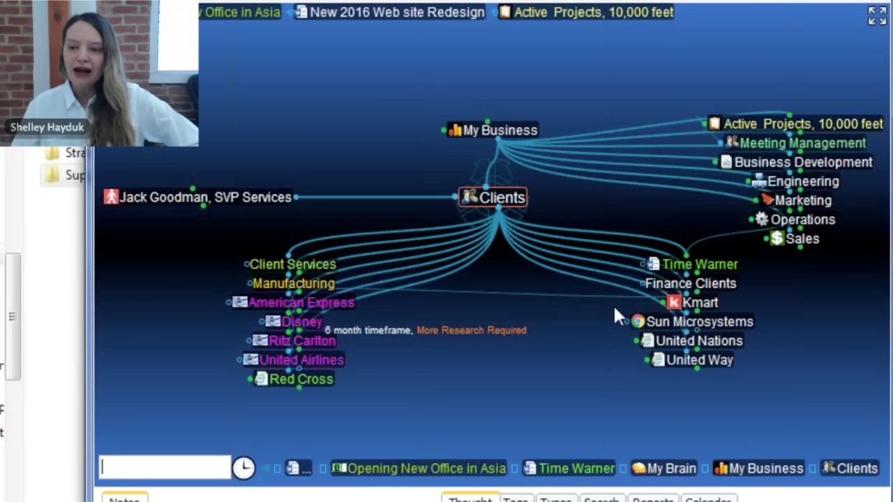
left_click(702, 264)
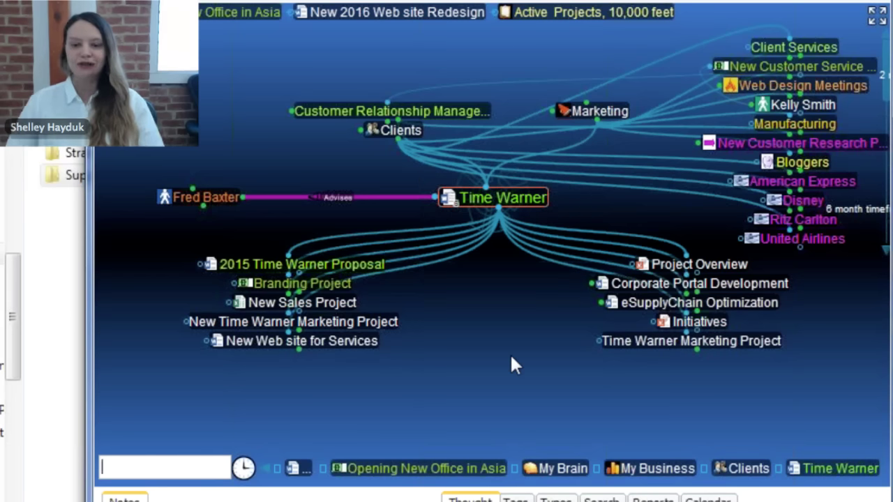
left_click_drag(534, 389, 607, 286)
left_click_drag(518, 311, 517, 311)
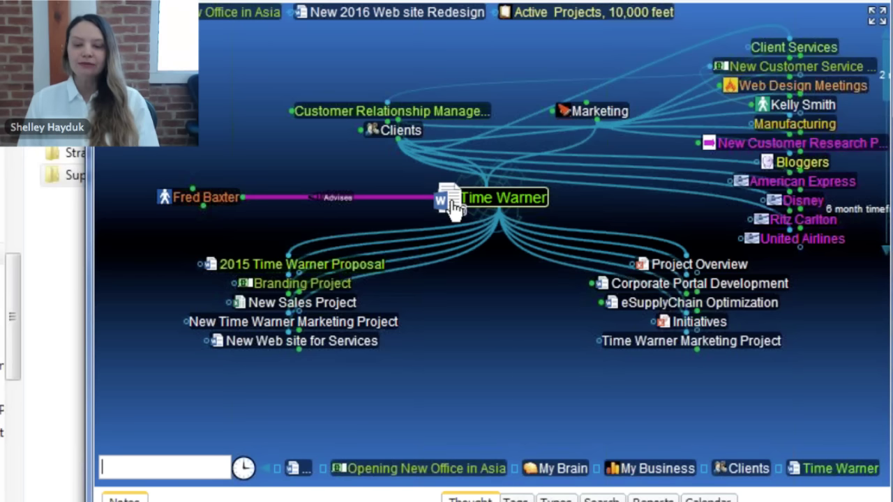
left_click_drag(447, 199, 450, 207)
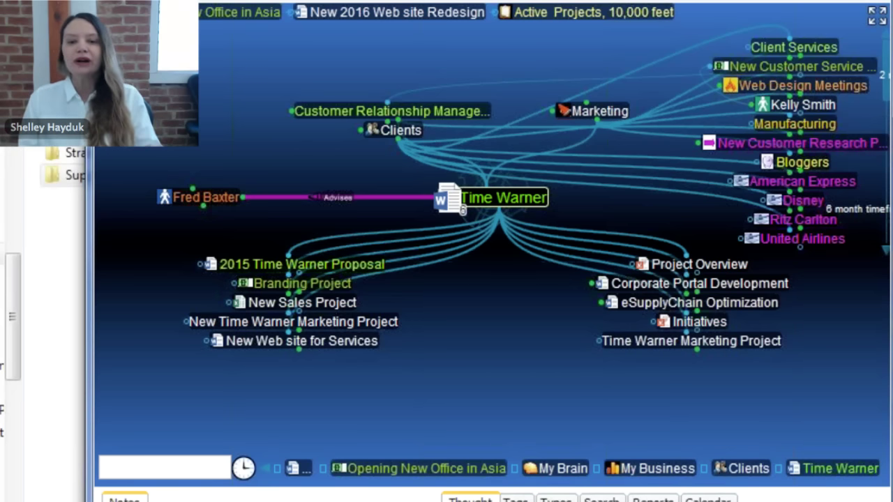
left_click_drag(461, 207, 455, 202)
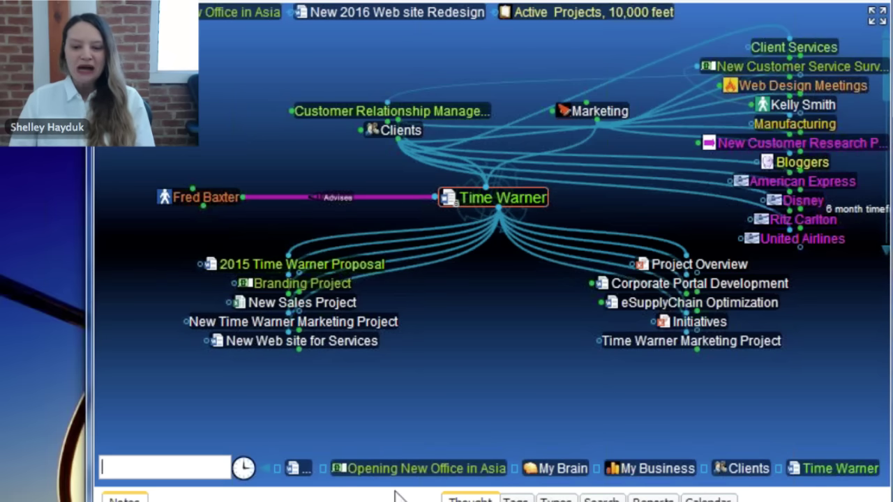
Widen the window and enlarge the Notes and attachments area beneath the Time Warner thought map.
left_click_drag(392, 493, 401, 402)
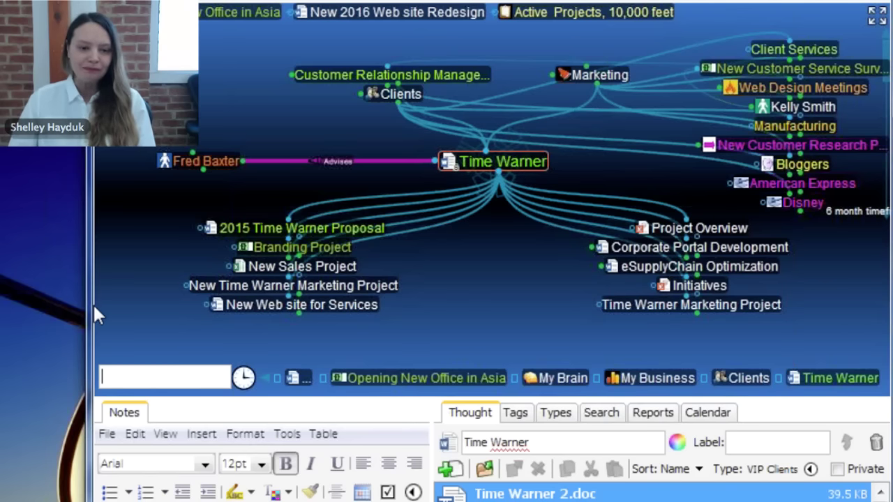
left_click_drag(94, 305, 8, 295)
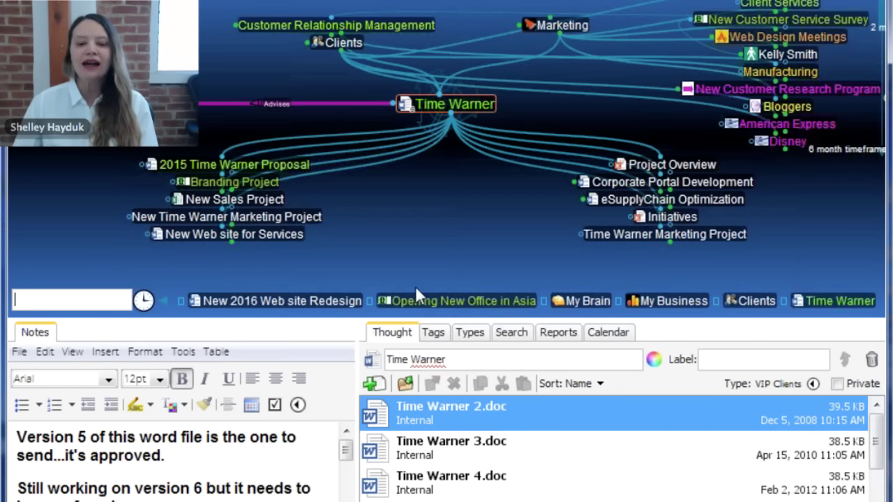
left_click_drag(356, 412, 460, 417)
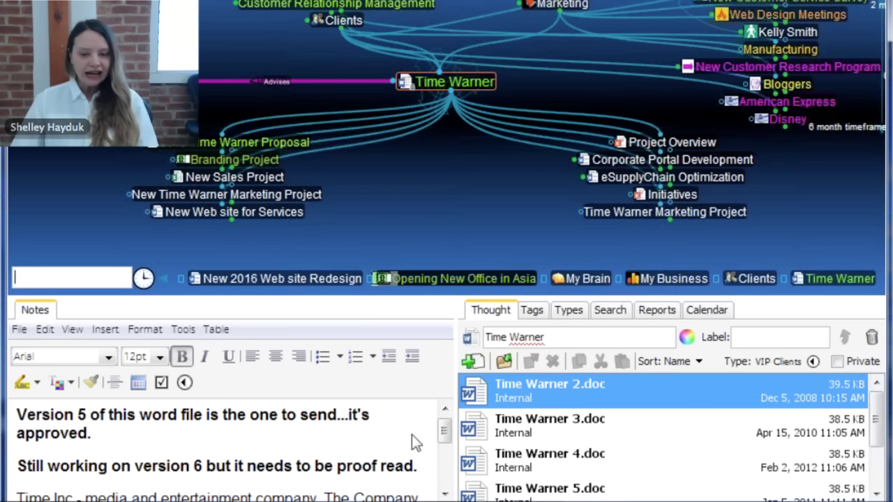
left_click_drag(410, 295, 416, 280)
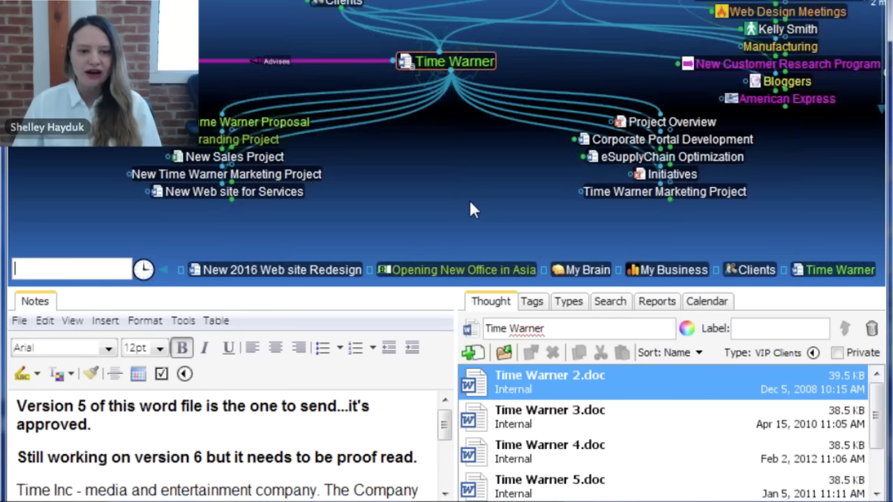
Look at the 2015 Time Warner Proposal thought's notes and attachments, and return to the Time Warner thought.
left_click(274, 124)
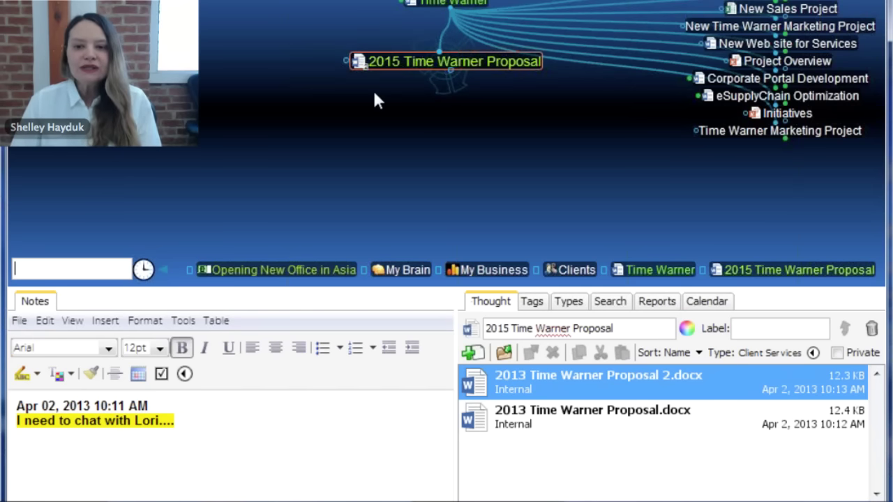
left_click(447, 5)
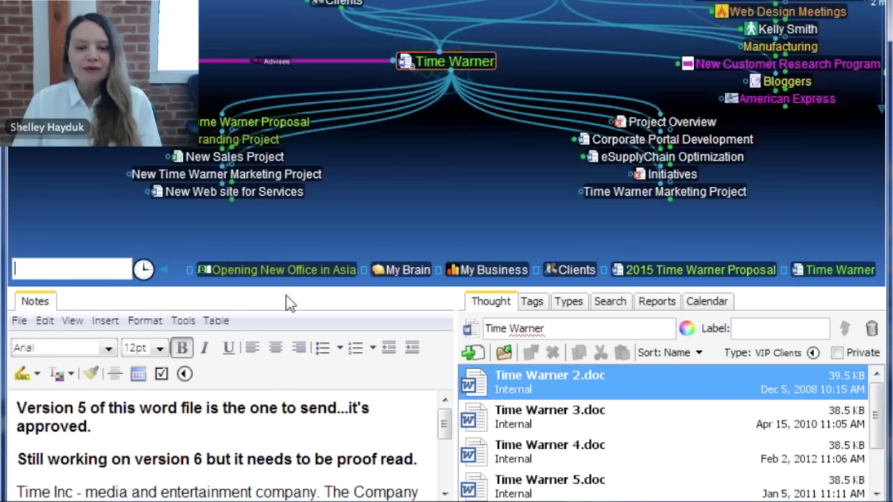
Enlarge the Notes area and read through the Time Warner notes on document versions 5 and 6 and the company description.
left_click_drag(296, 242, 297, 191)
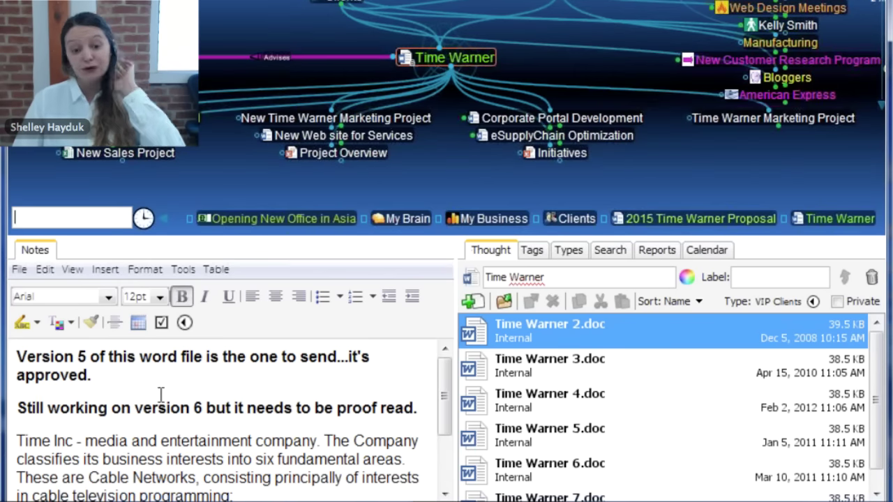
left_click(107, 379)
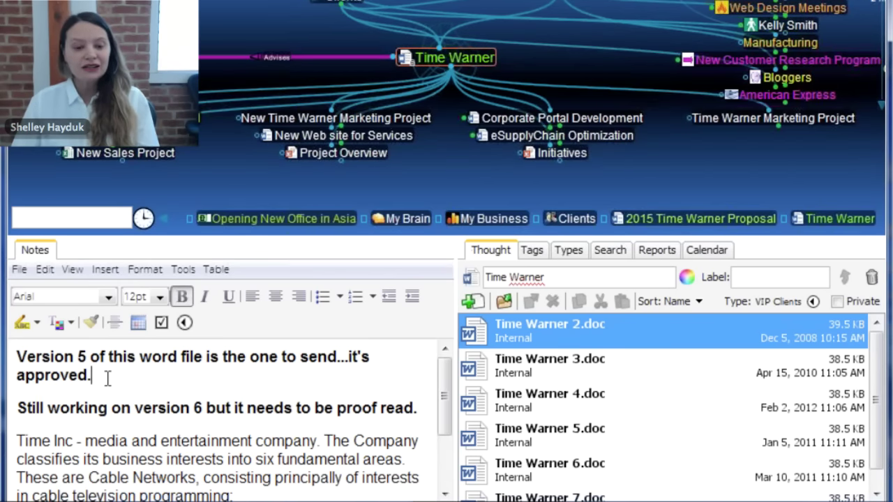
key("ctrl+shift+Home")
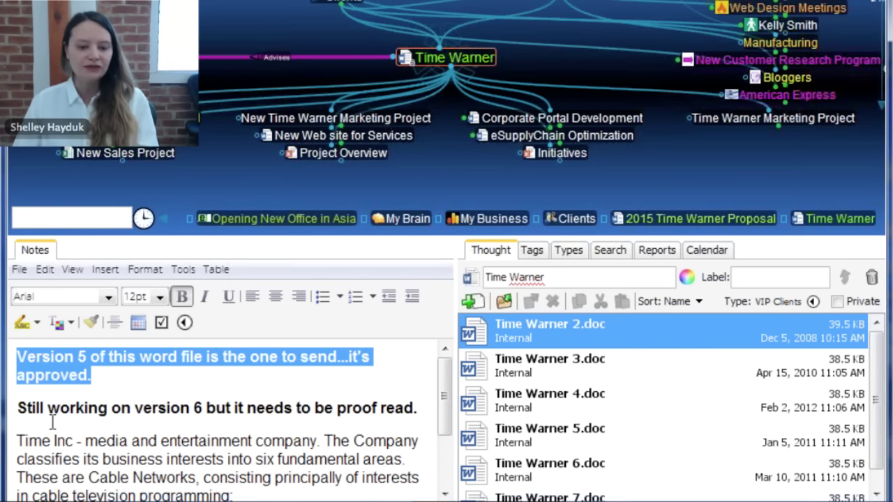
left_click_drag(28, 409, 336, 427)
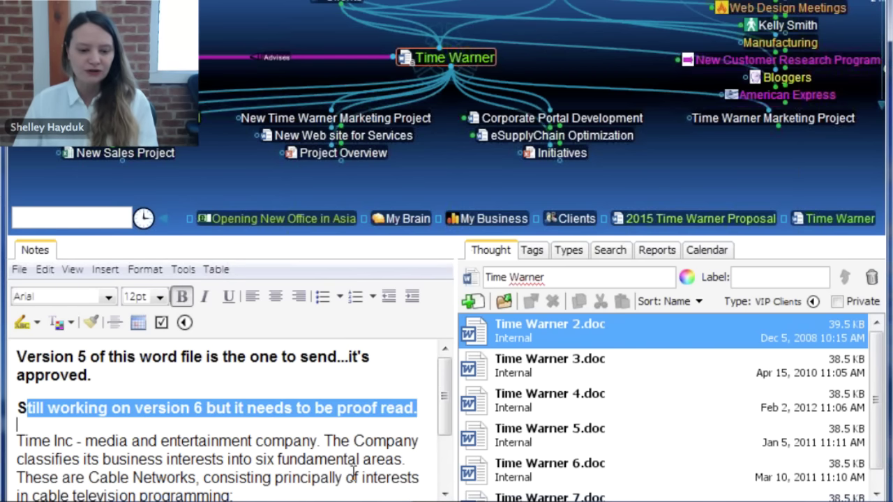
scroll(364, 475, "down", 2)
scroll(364, 474, "up", 1)
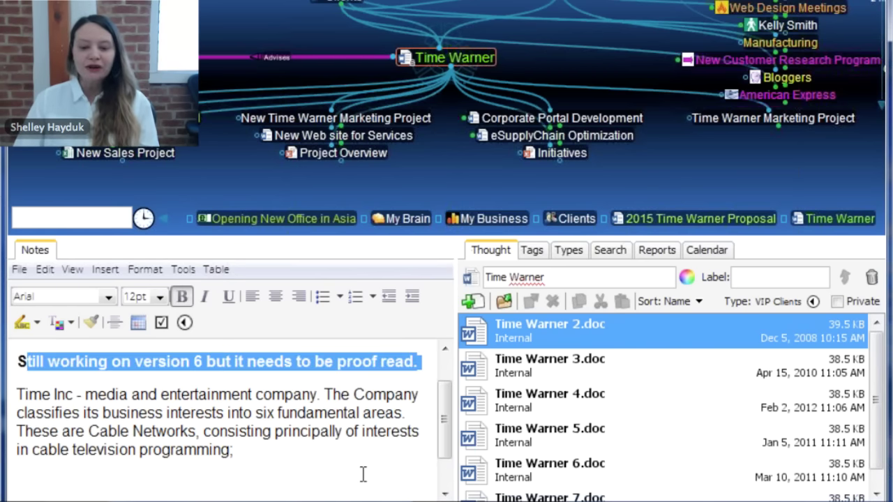
left_click_drag(272, 453, 19, 399)
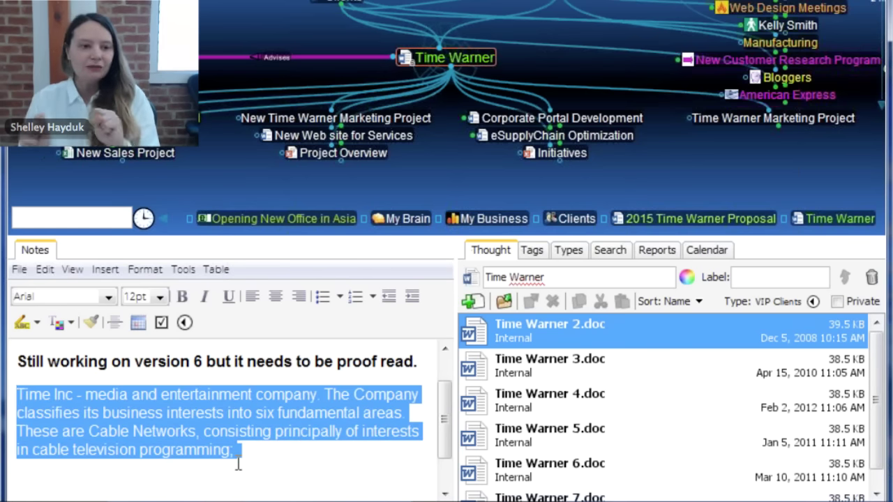
scroll(436, 426, "up", 2)
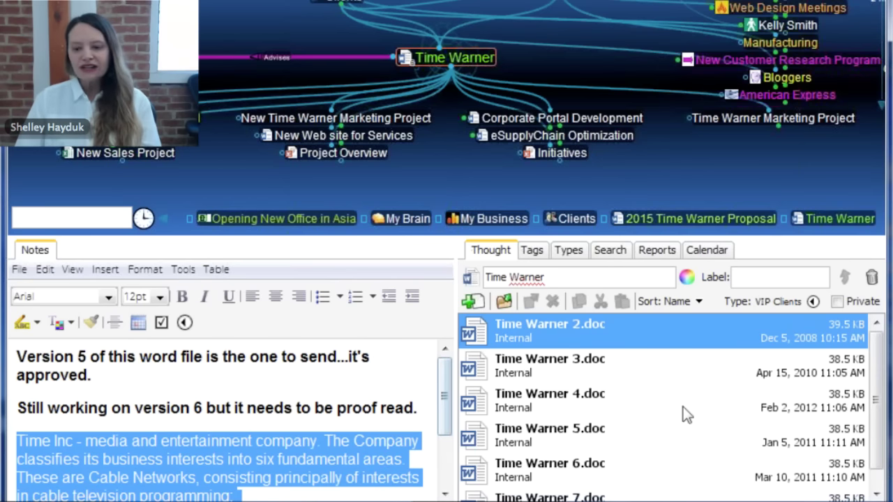
Open the attached Time Warner 5.doc in Word to view it, and go back to the Time Warner thought.
double_click(476, 441)
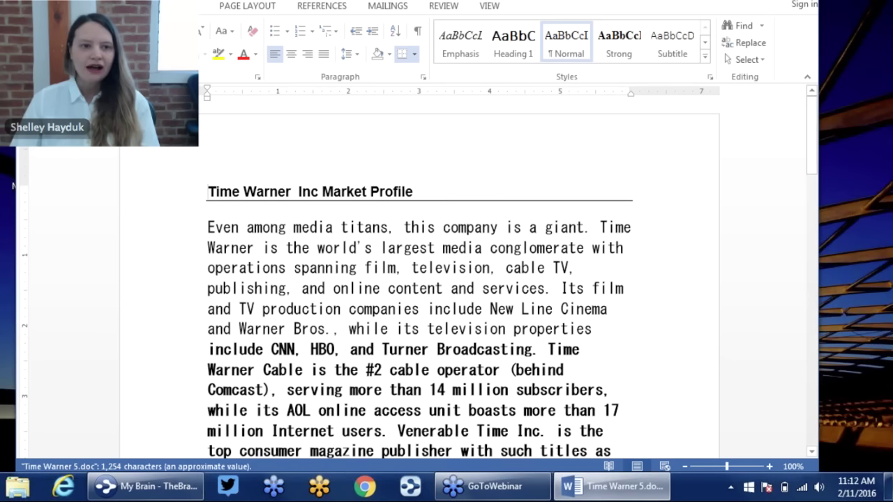
left_click_drag(282, 2, 290, 98)
left_click(770, 89)
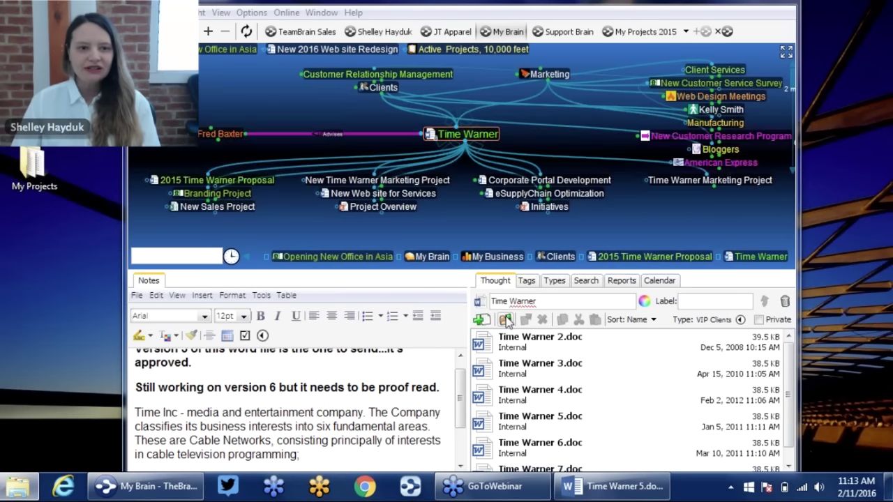
Move the attachment Time Warner 7.doc from the Time Warner thought to the desktop.
left_click(506, 318)
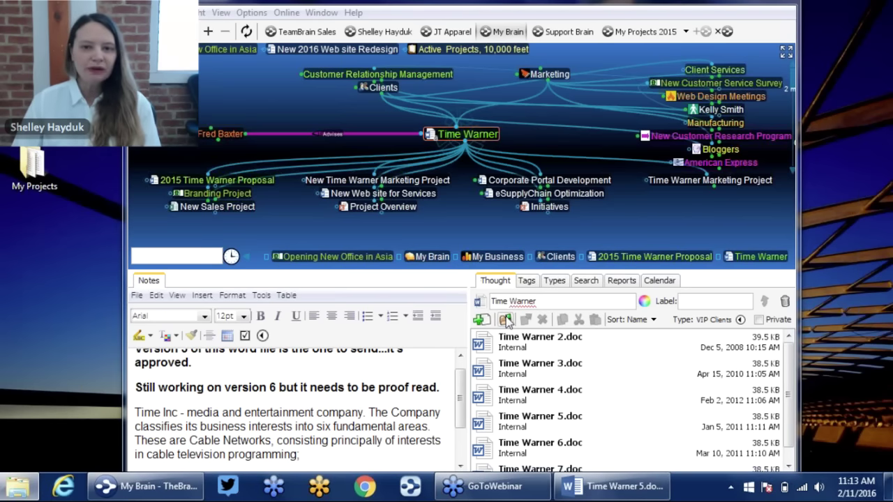
key("alt+F4")
scroll(607, 429, "down", 1)
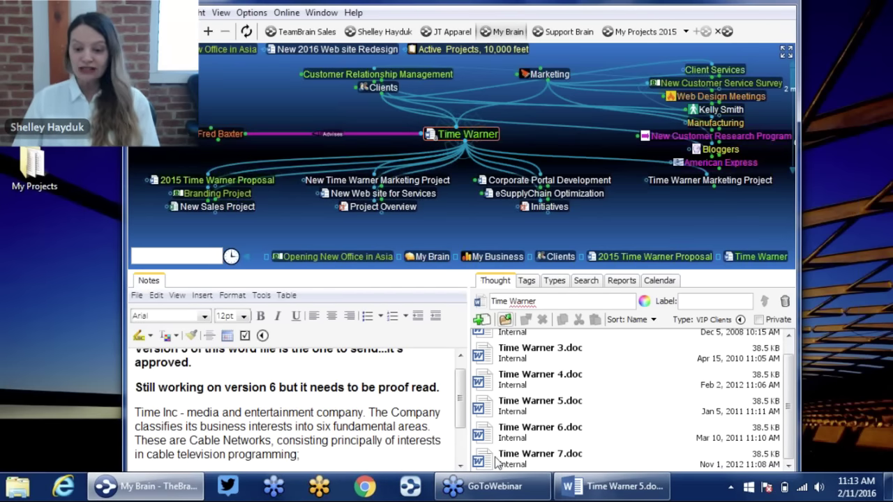
left_click_drag(497, 461, 32, 363)
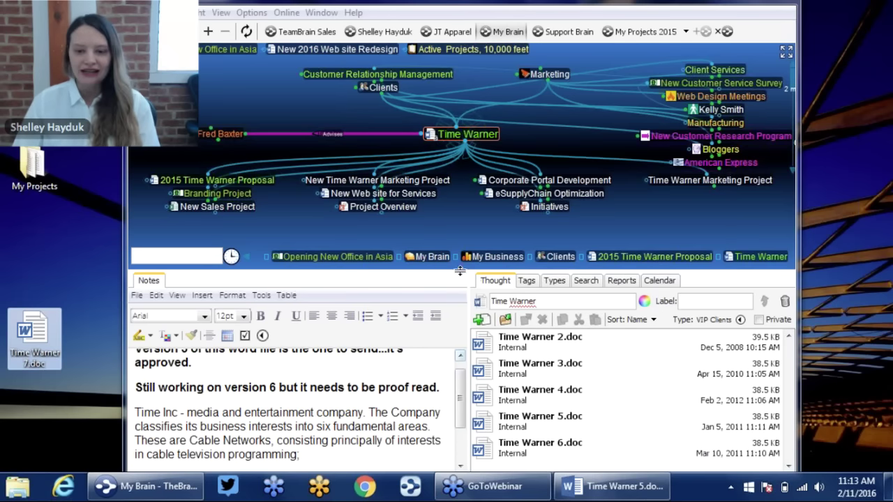
Enlarge the thought map and activate the person thought joined to Time Warner by the Advises link.
left_click_drag(463, 317, 464, 319)
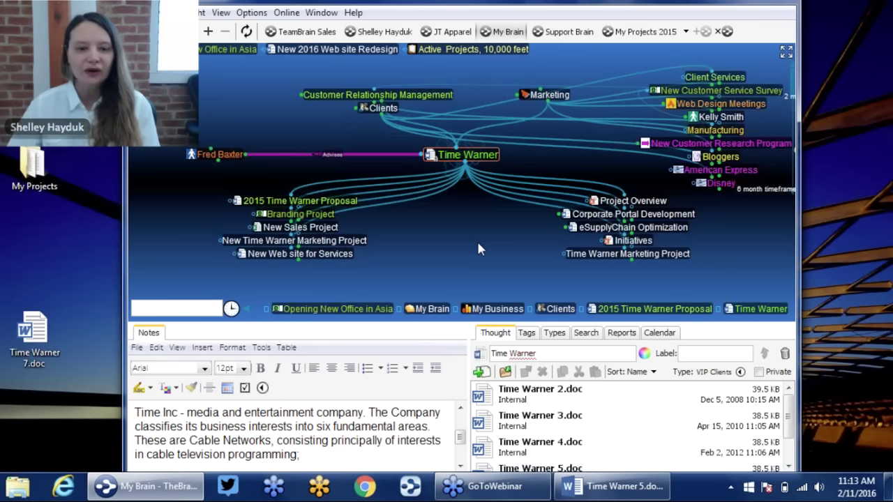
mouse_move(288, 161)
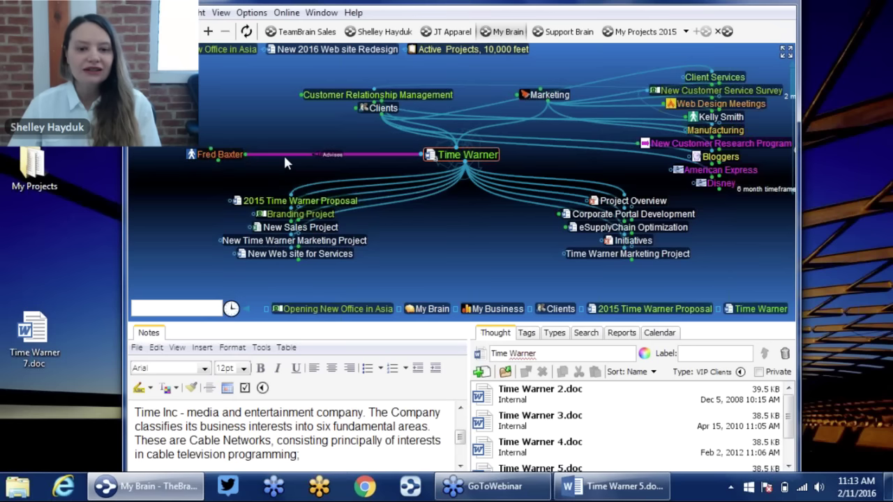
left_click(247, 155)
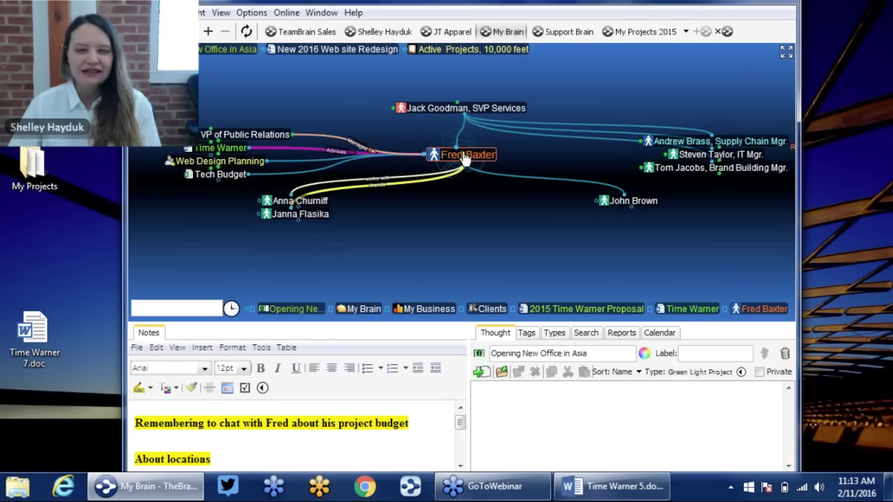
Return to the Time Warner thought, search the brain for "red" and activate the Red Cross thought.
left_click(222, 148)
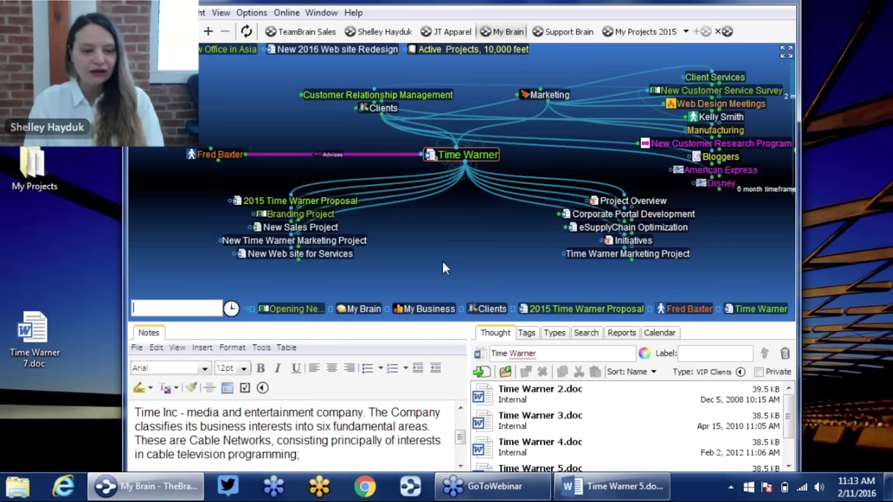
type("red")
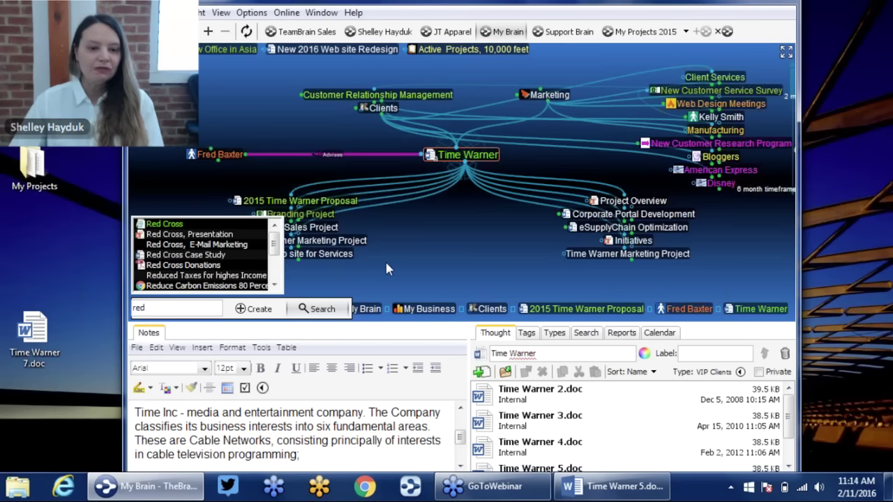
left_click(183, 227)
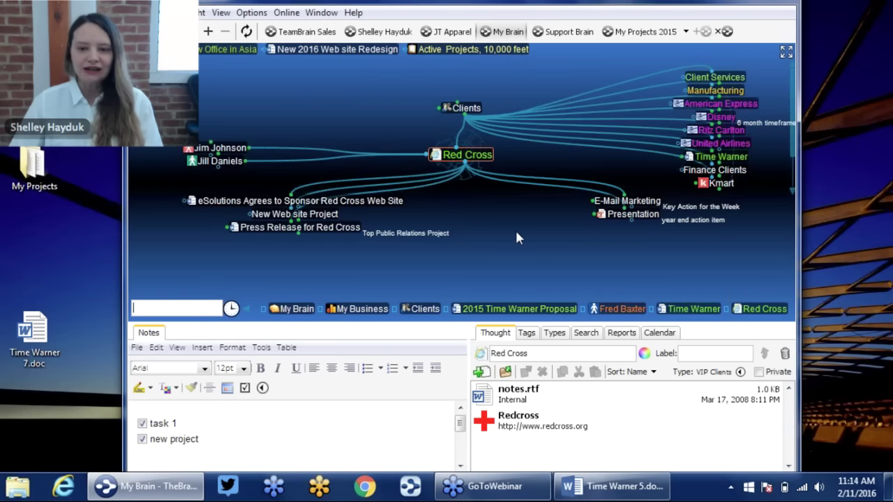
Create a child thought named New Customer Service Project under Red Cross.
left_click(464, 164)
left_click_drag(466, 165, 548, 264)
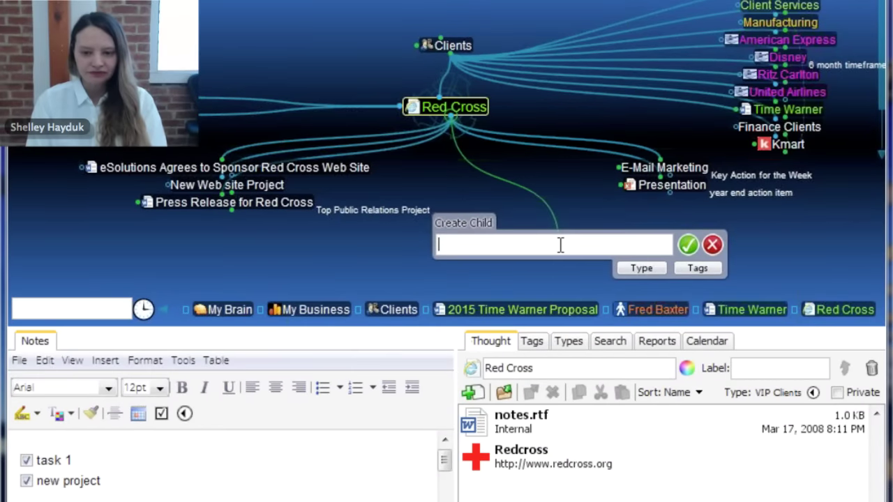
type("New Cust")
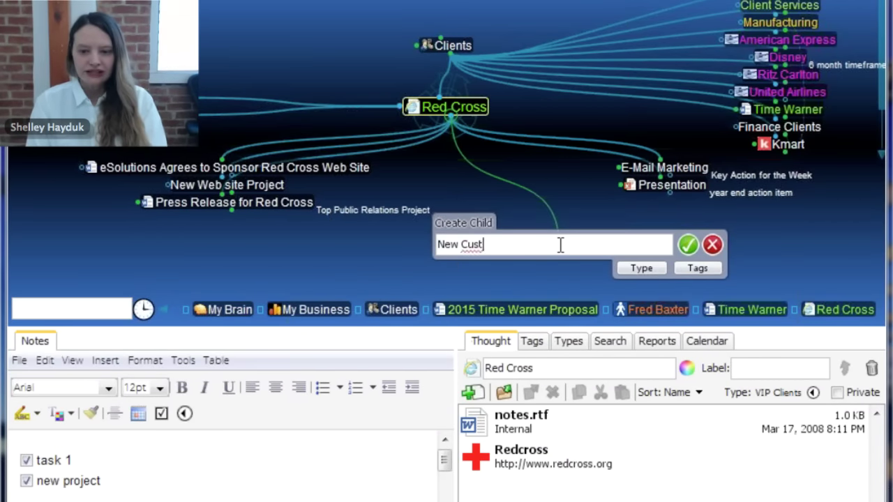
type("omer Service ")
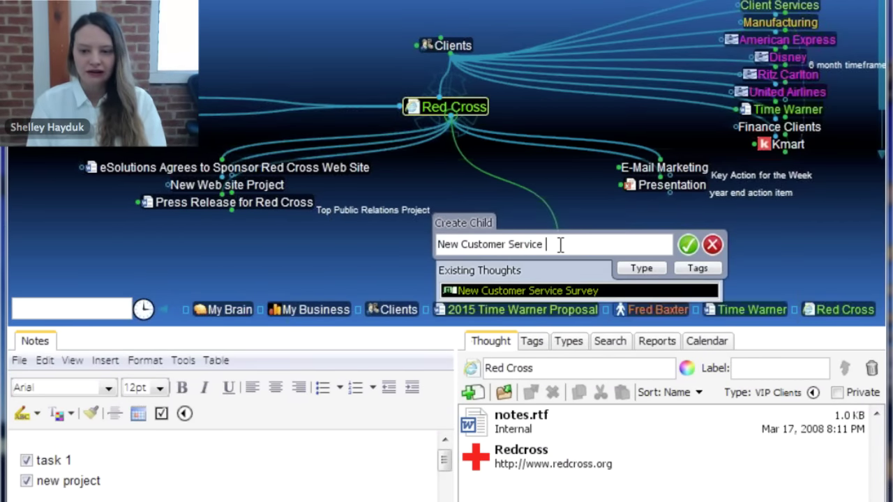
type("P")
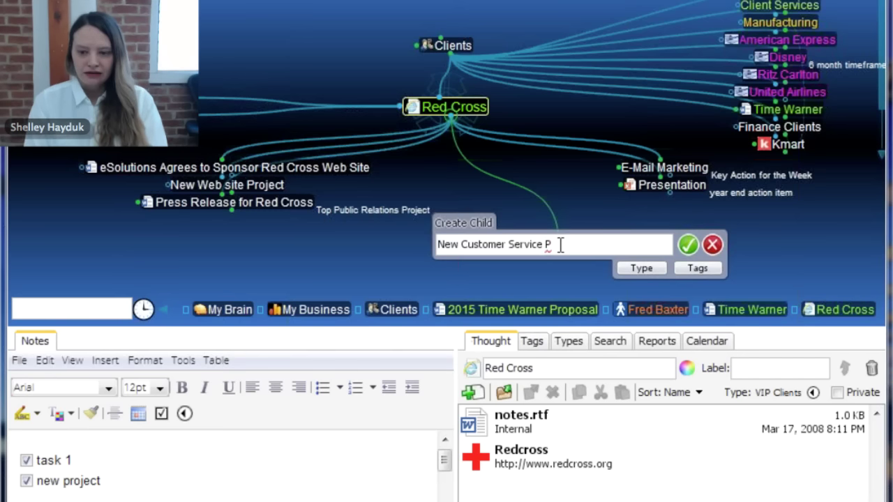
type("roject")
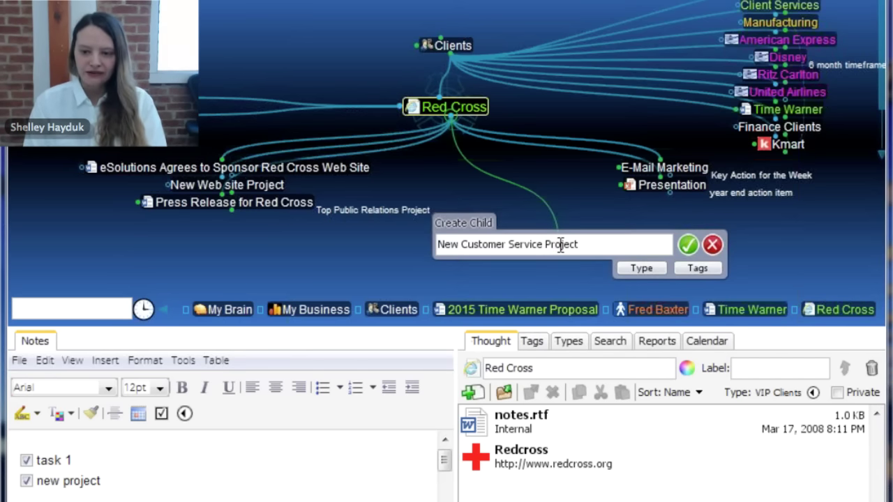
key("Return")
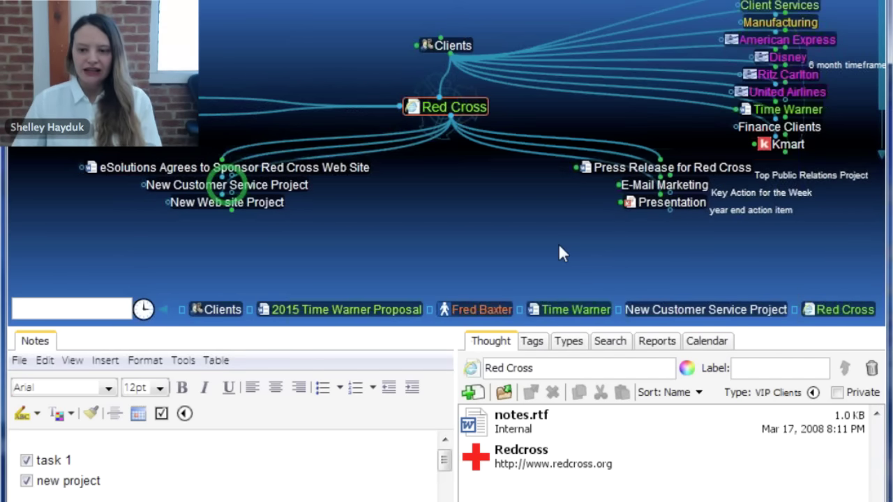
Activate the New Customer Service Project thought and attach a new Microsoft Word document to it.
left_click(303, 190)
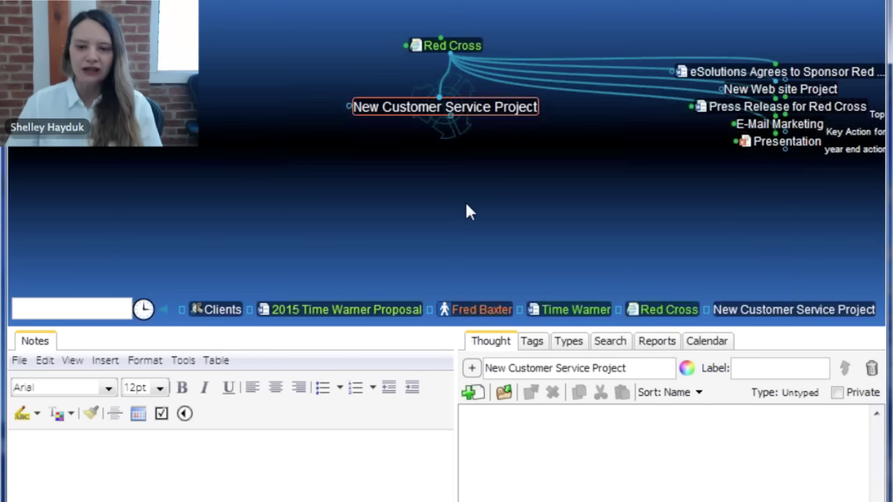
right_click(464, 106)
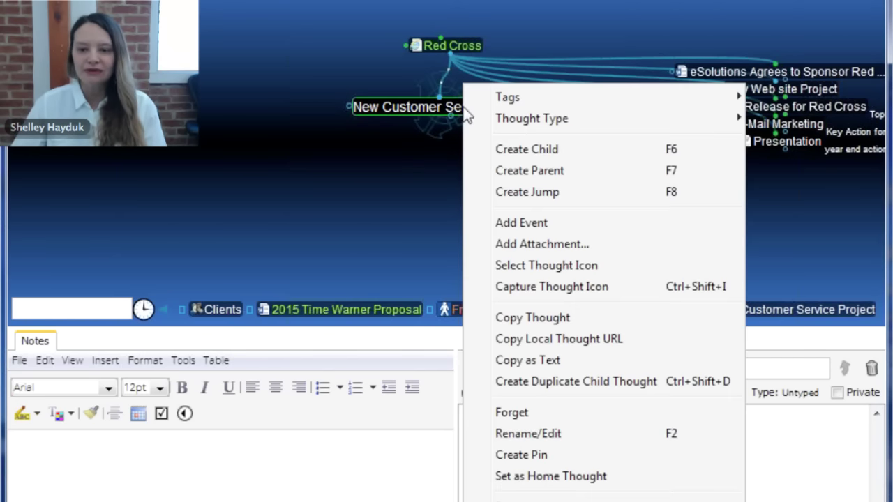
left_click(525, 245)
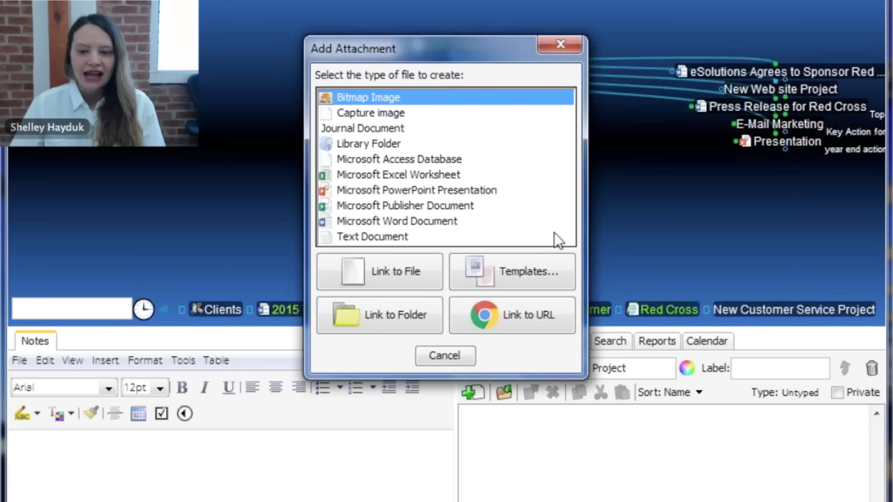
double_click(377, 221)
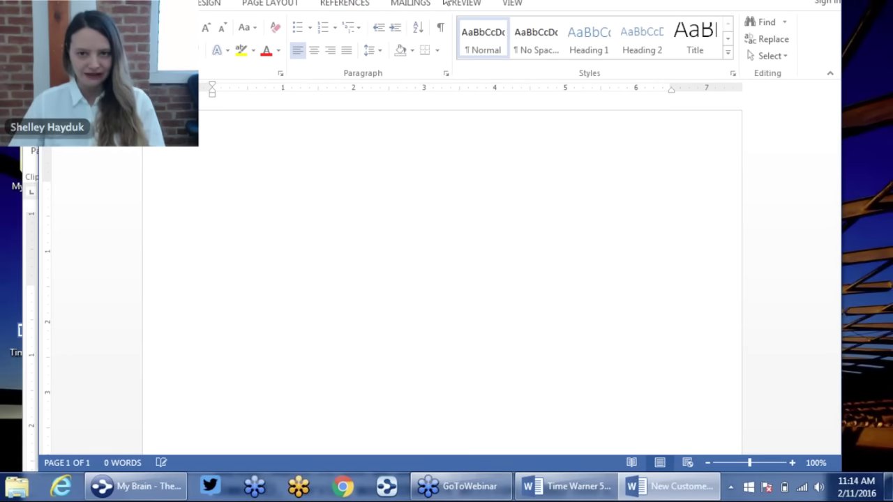
Write "Here are our goals for this project...." in the new Word document.
type("Here are our ")
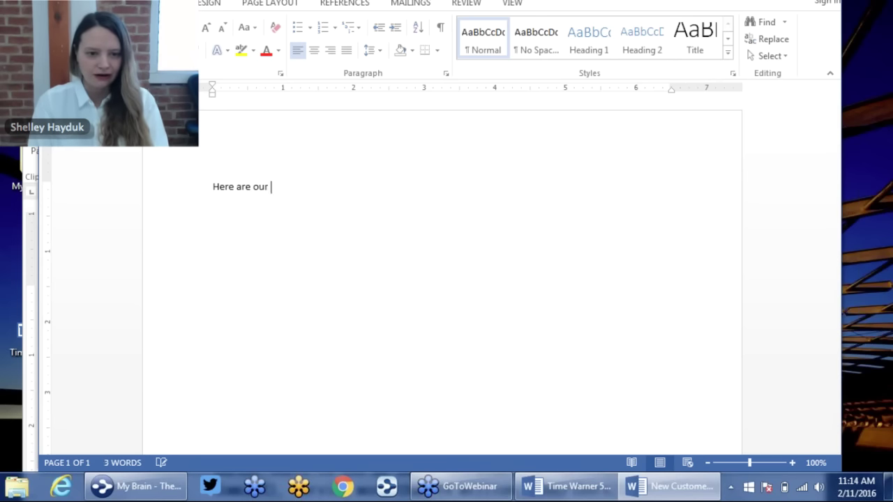
type("goald fo")
key("BackSpace")
key("BackSpace")
key("BackSpace")
key("BackSpace")
type("s for this")
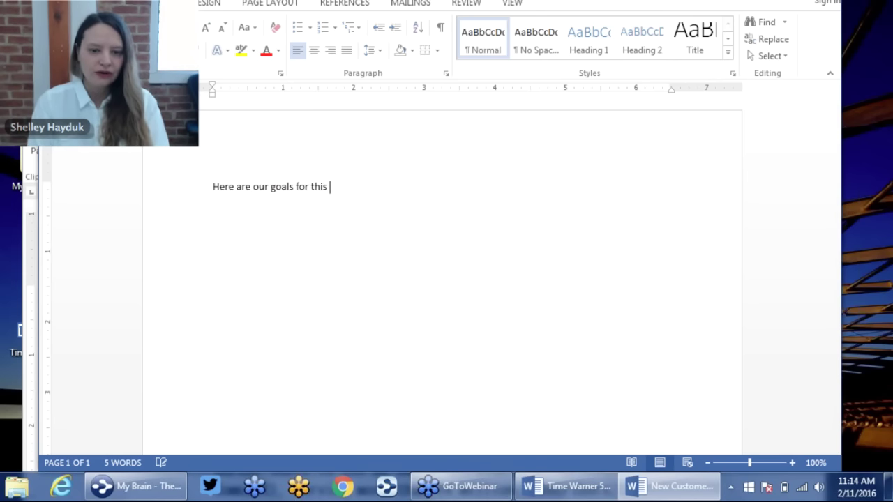
type(" project....")
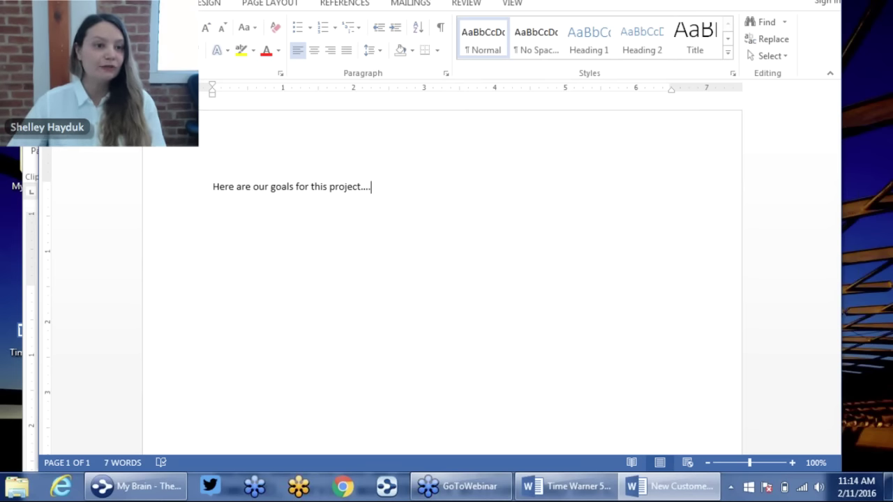
Save and close the New Customer Service Project document, and close Time Warner 5.doc as well.
key("alt+f")
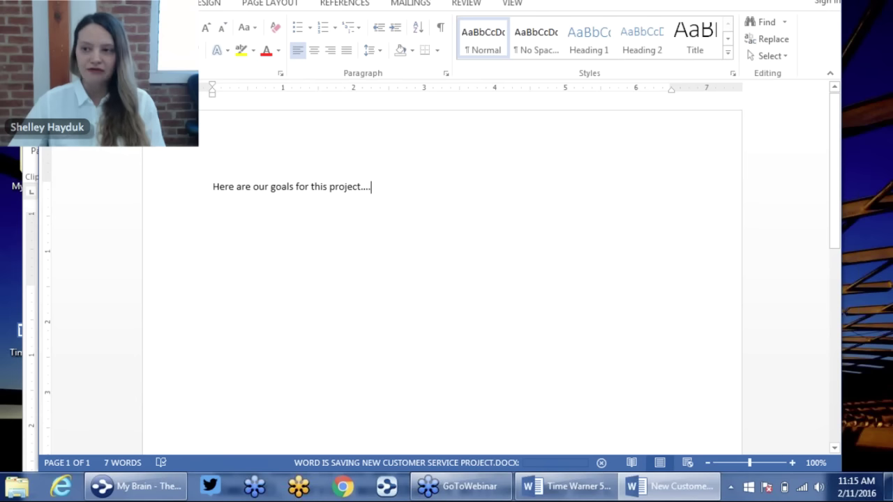
key("alt+F4")
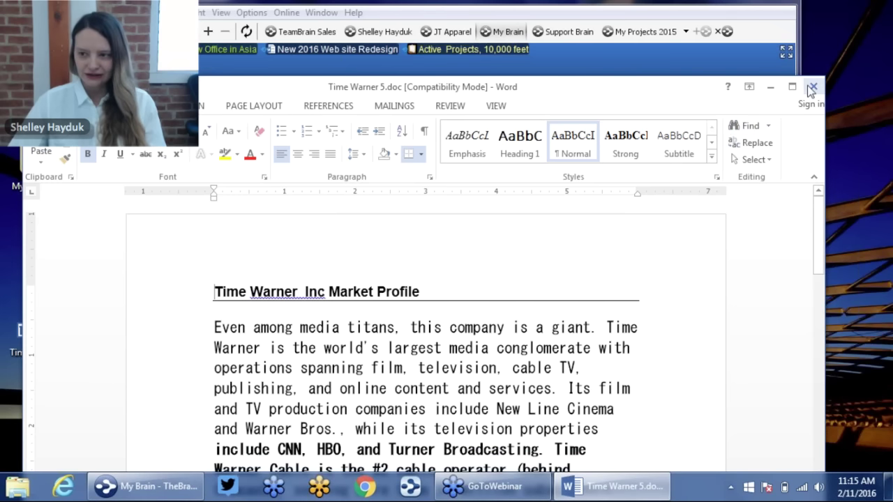
left_click(813, 87)
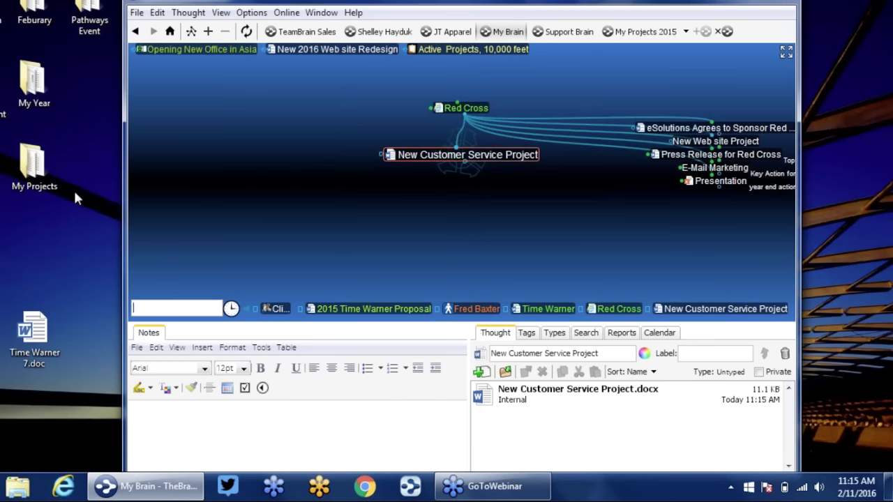
Open the desktop folder My Projects beside TheBrain and add Client Presentation.pptx as a child of New Customer Service Project.
double_click(35, 164)
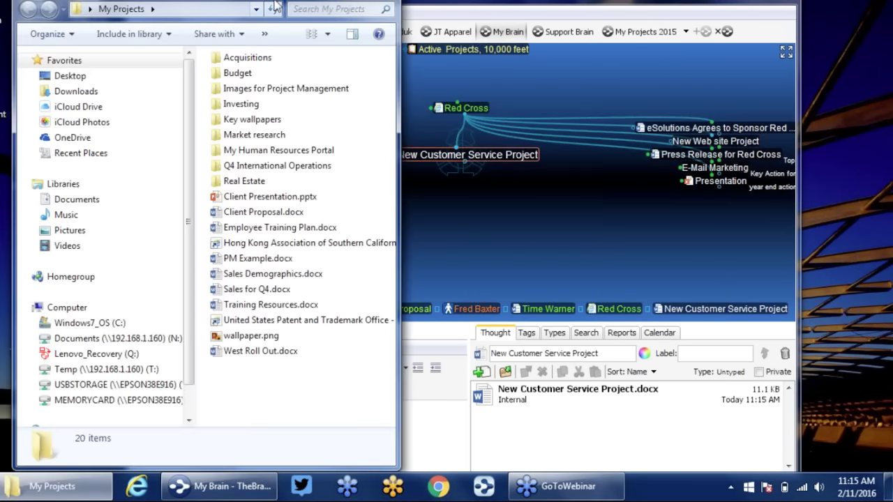
left_click_drag(466, 6, 630, 19)
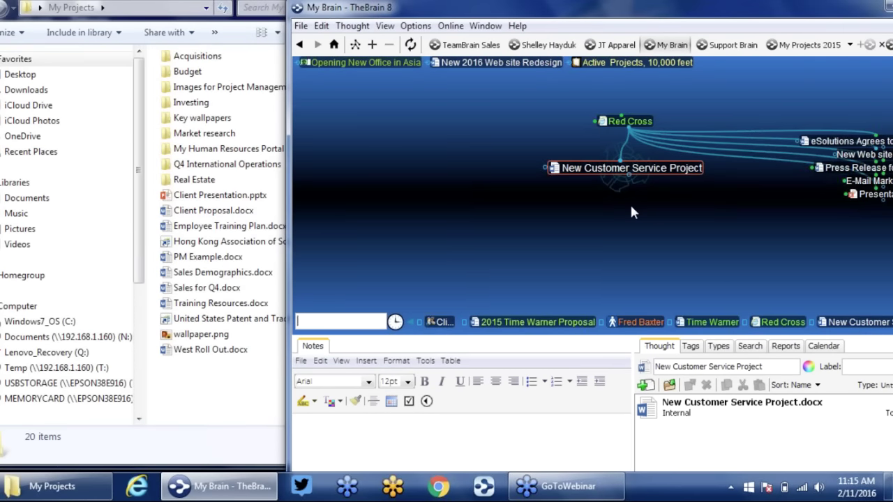
left_click(168, 199)
left_click_drag(168, 199, 628, 265)
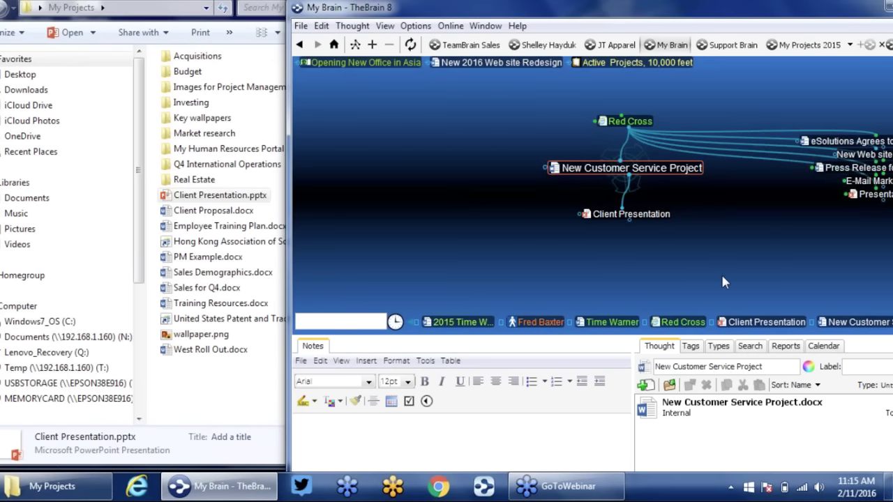
Check where the Client Presentation thought's attachment is stored, and go back to the New Customer Service Project thought.
left_click(634, 216)
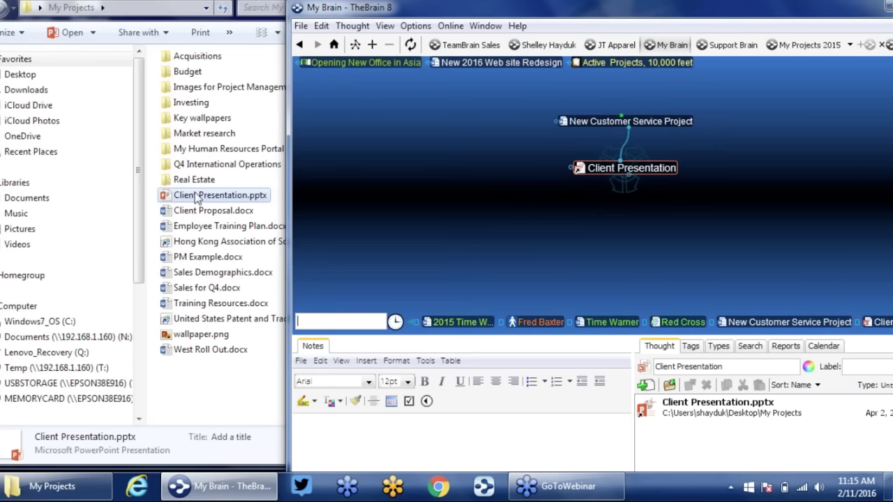
left_click(688, 122)
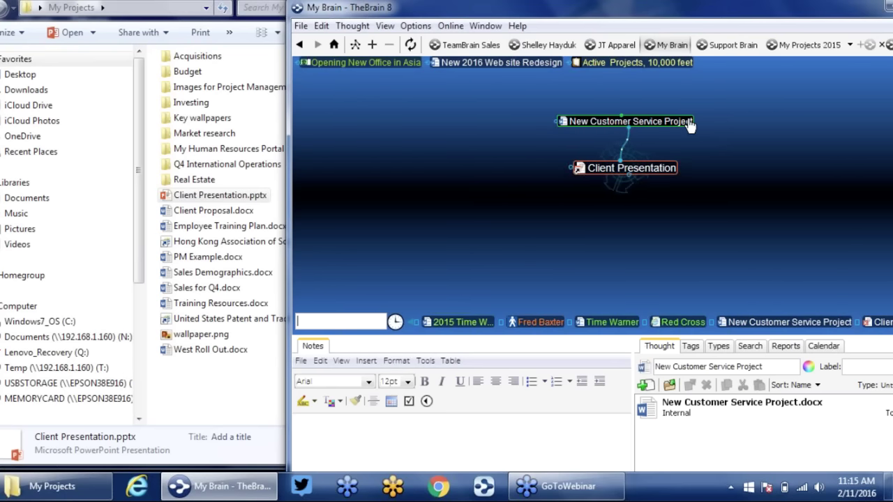
left_click(689, 123)
left_click(586, 218)
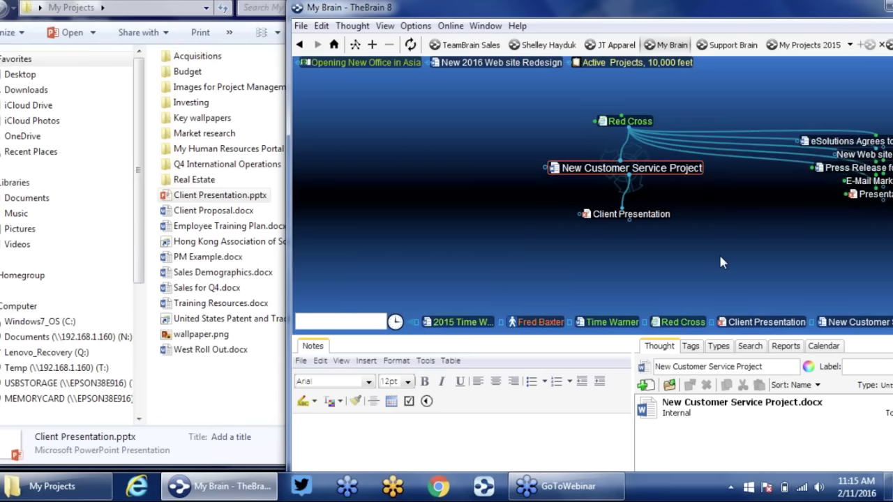
Move the Client Presentation thought's linked file into the Brain, and return to New Customer Service Project.
left_click(619, 217)
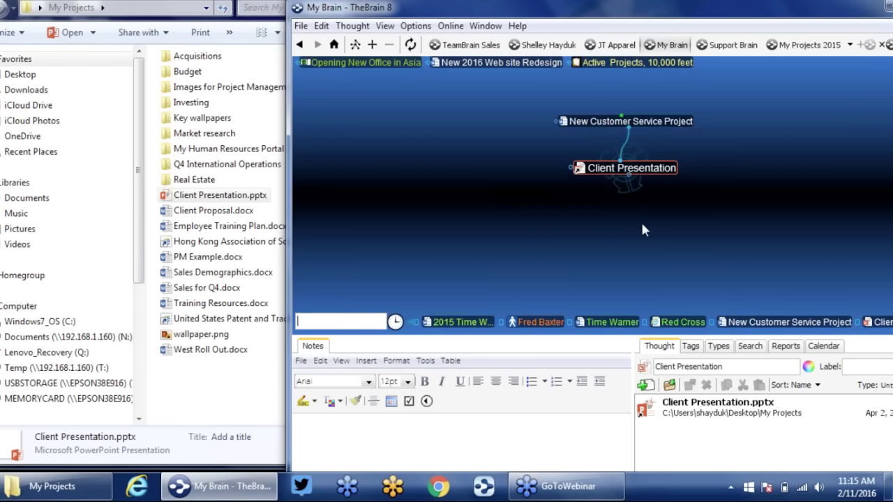
right_click(579, 173)
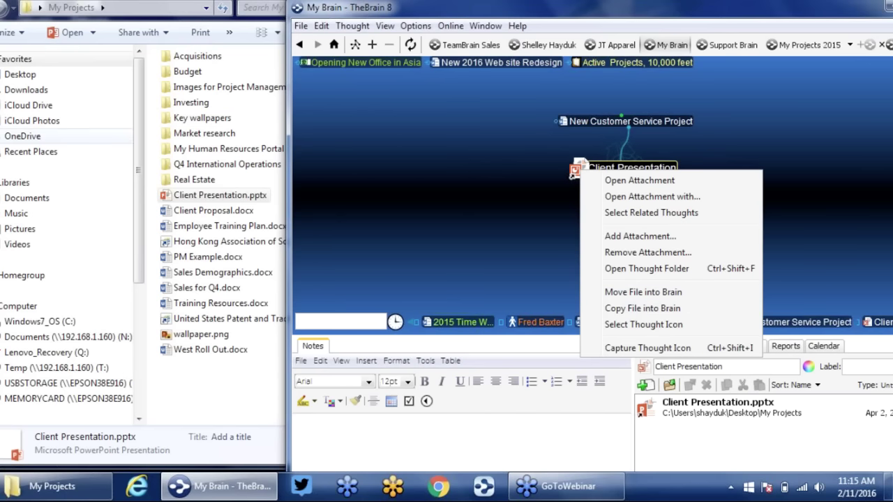
left_click(642, 293)
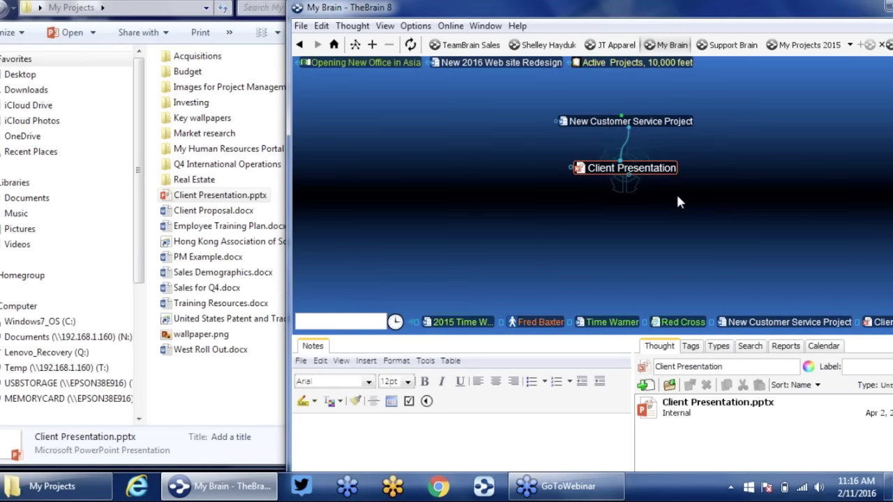
left_click(682, 128)
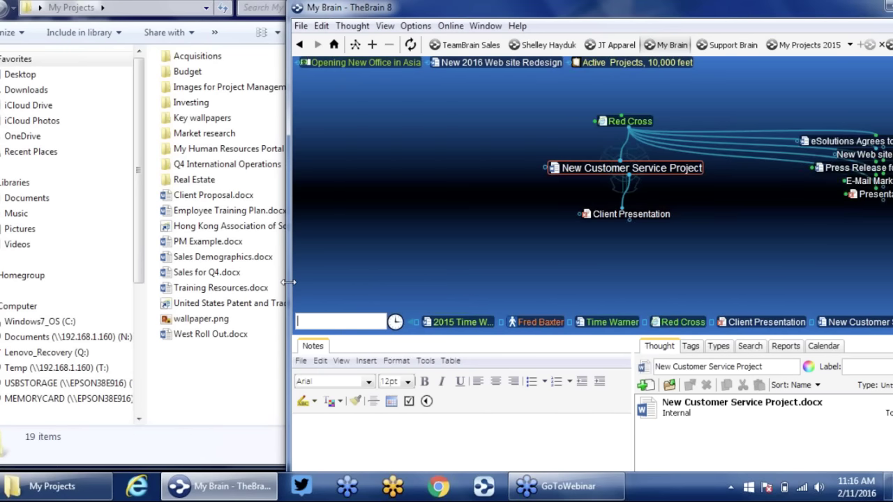
Fit TheBrain beside the My Projects folder and cut Client Proposal.docx, Training Resources.docx and West Roll Out.docx from the folder.
left_click_drag(288, 282, 420, 281)
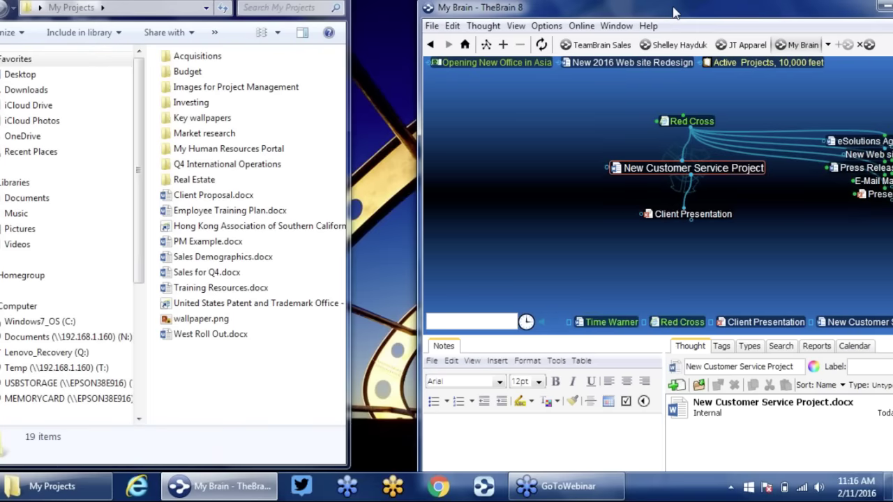
left_click_drag(674, 12, 605, 9)
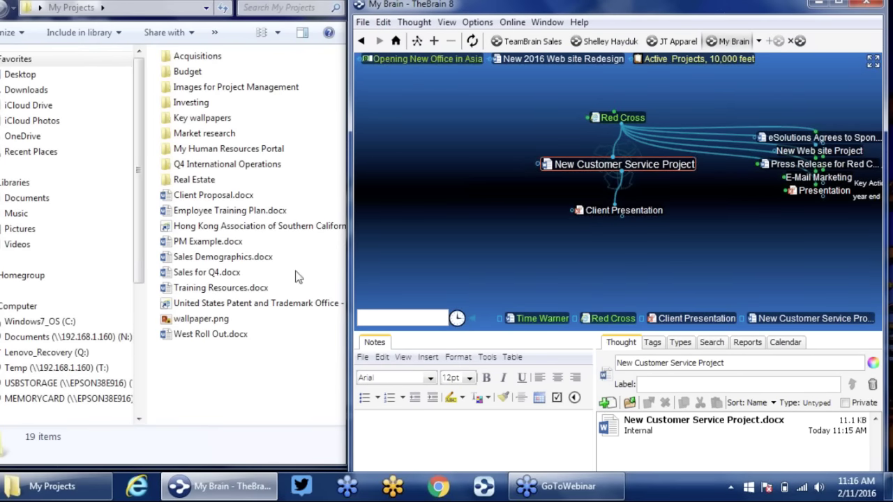
left_click(230, 199)
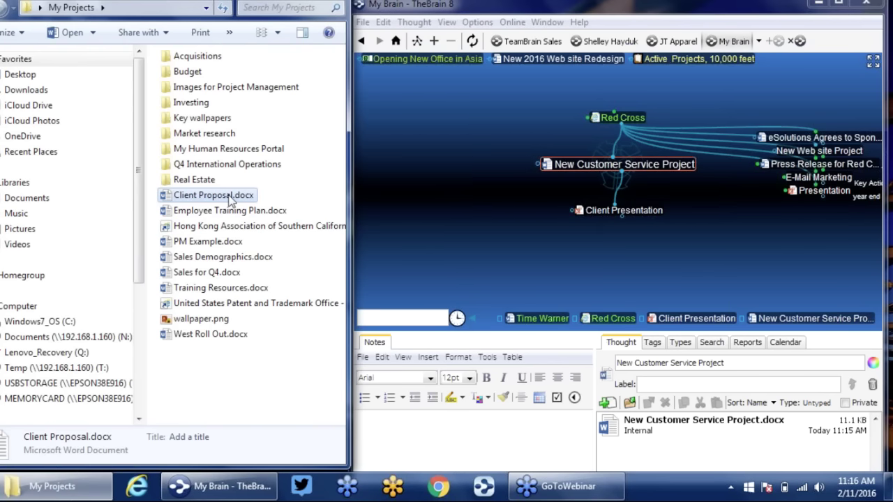
left_click(220, 288, "ctrl")
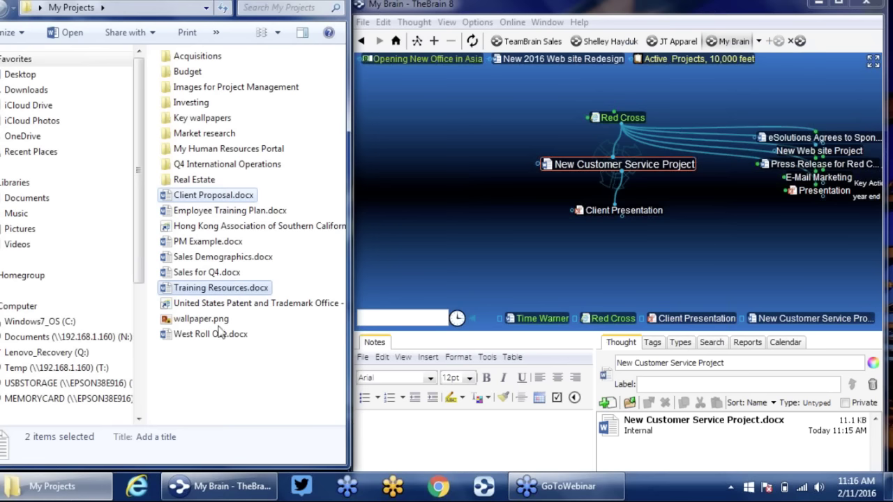
left_click(203, 336, "ctrl")
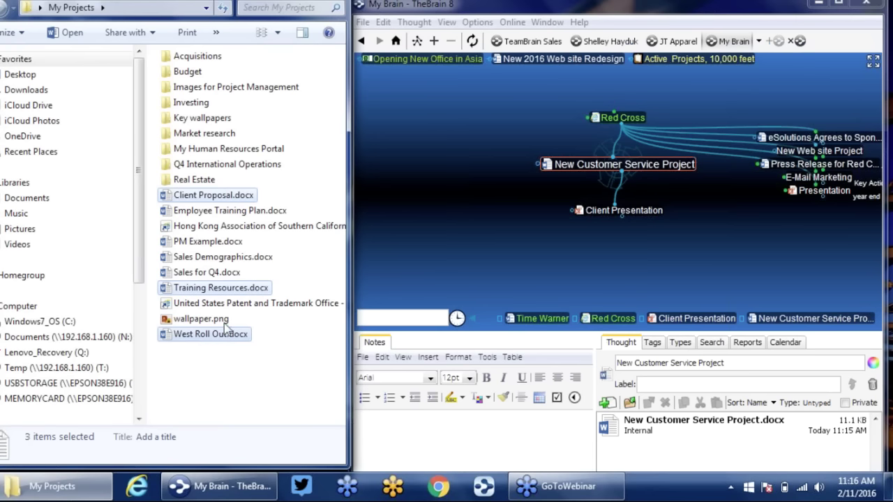
right_click(218, 196)
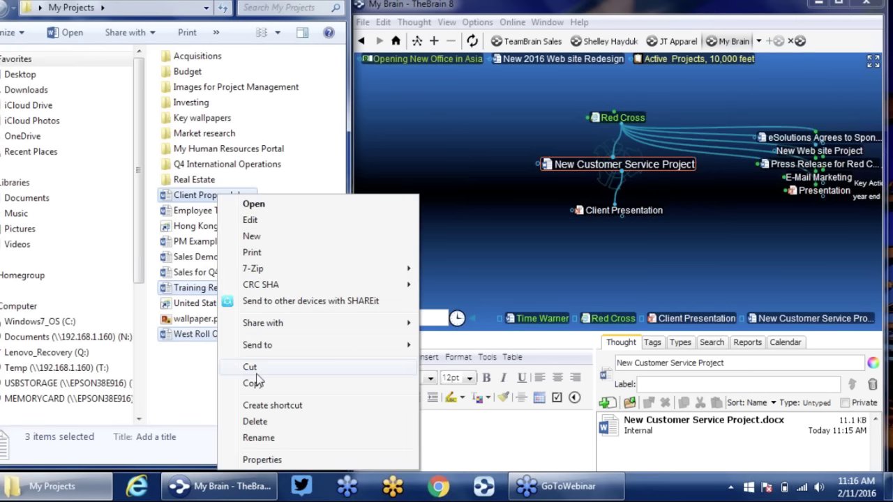
left_click(255, 373)
Paste the three cut files into the Brain as children of New Customer Service Project.
left_click(688, 240)
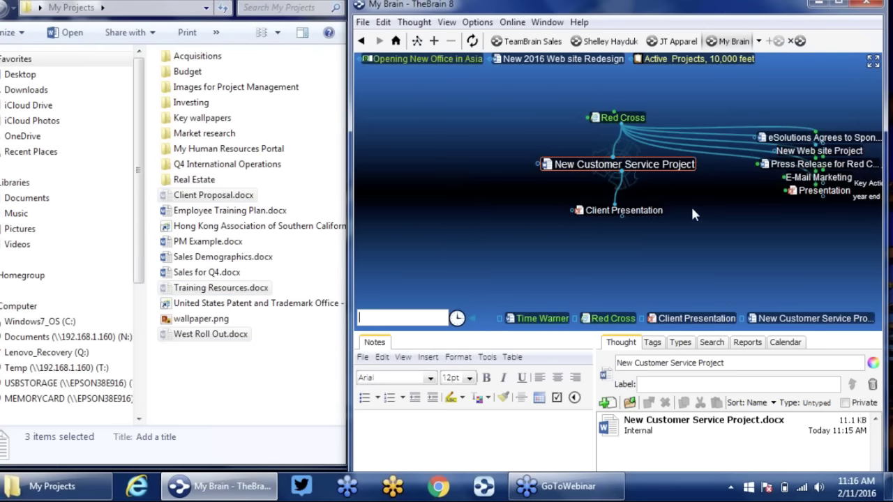
right_click(692, 209)
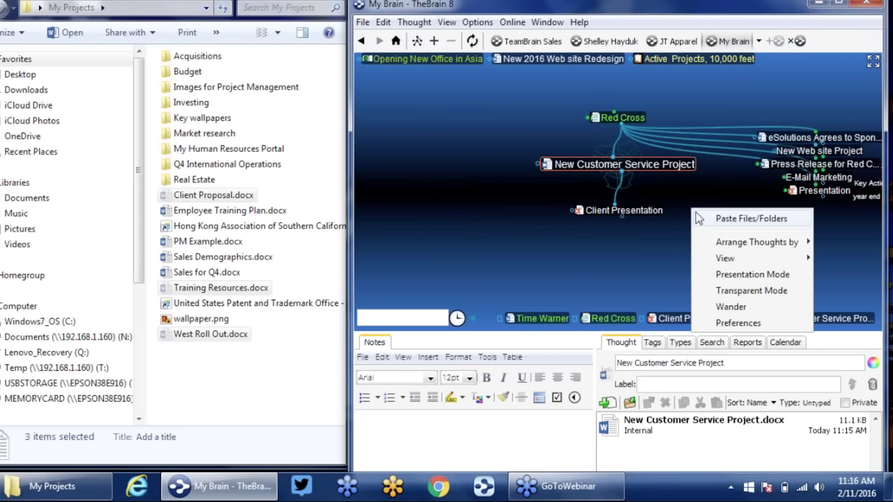
left_click(747, 219)
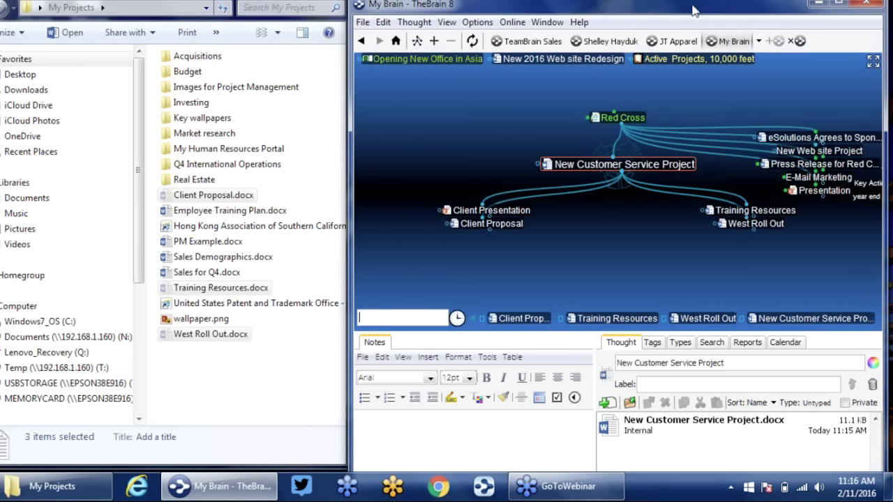
left_click_drag(693, 10, 611, 9)
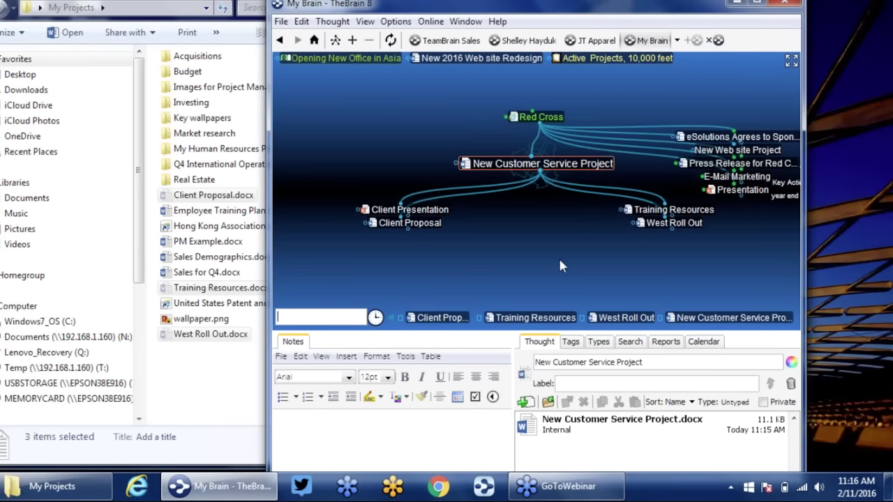
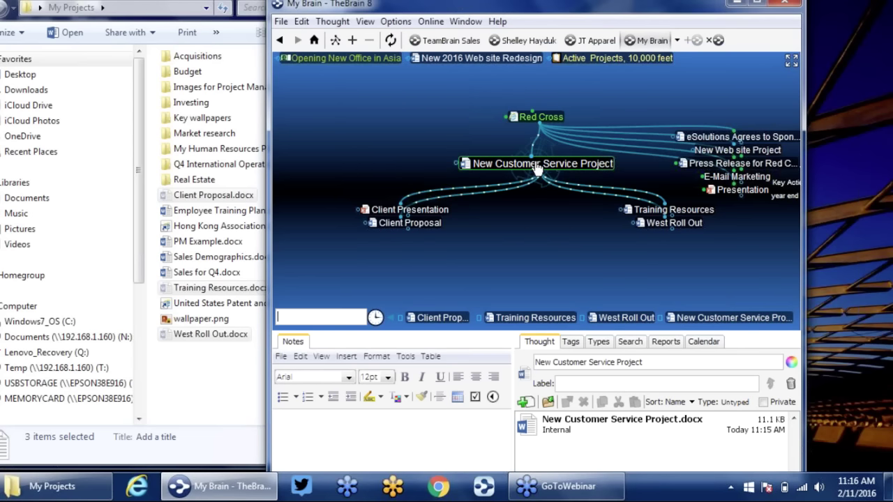
Link the existing Customer Relationship Management thought as a parent of New Customer Service Project.
left_click_drag(528, 170, 454, 121)
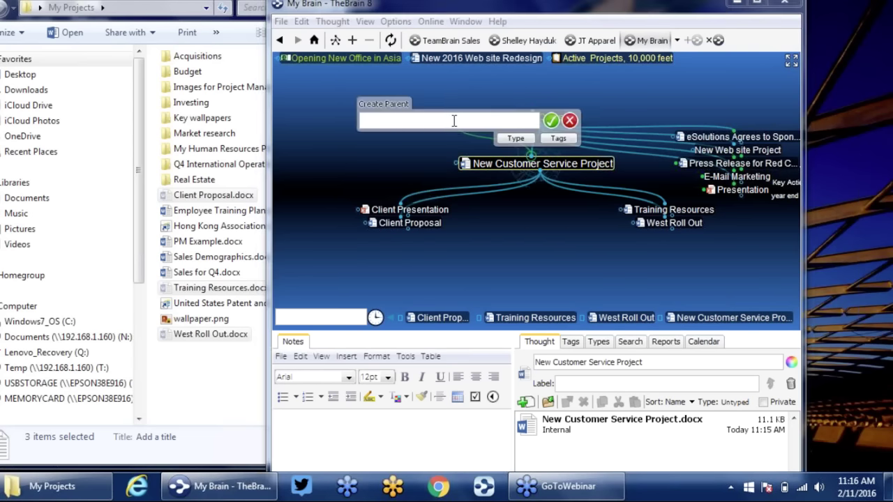
type("cu")
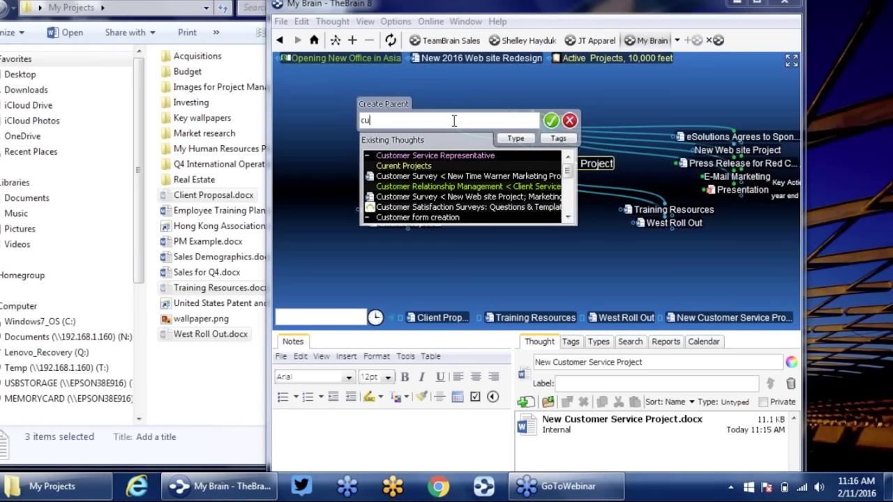
left_click(466, 187)
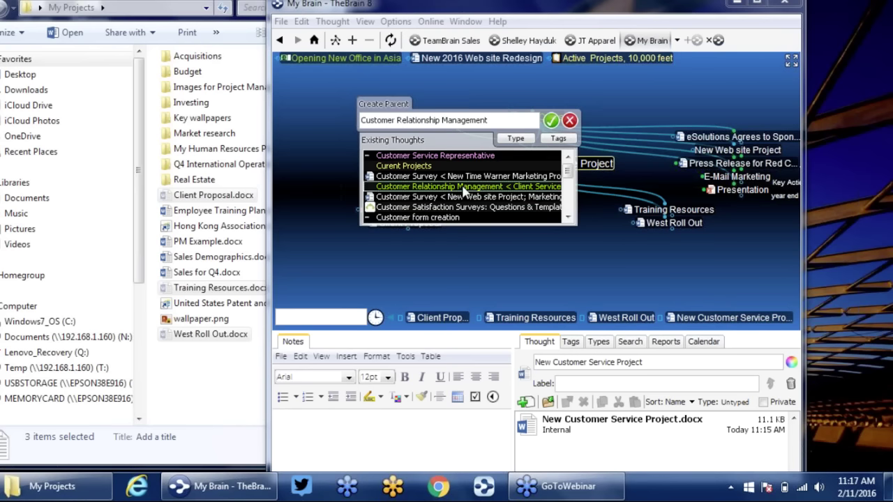
left_click(551, 121)
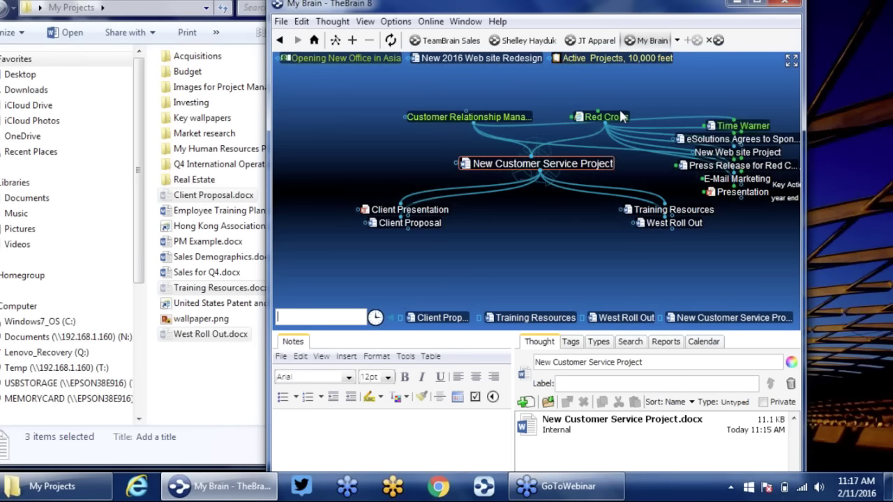
View the Customer Relationship Management thought and its linked manager's thought, and return to New Customer Service Project.
mouse_move(517, 122)
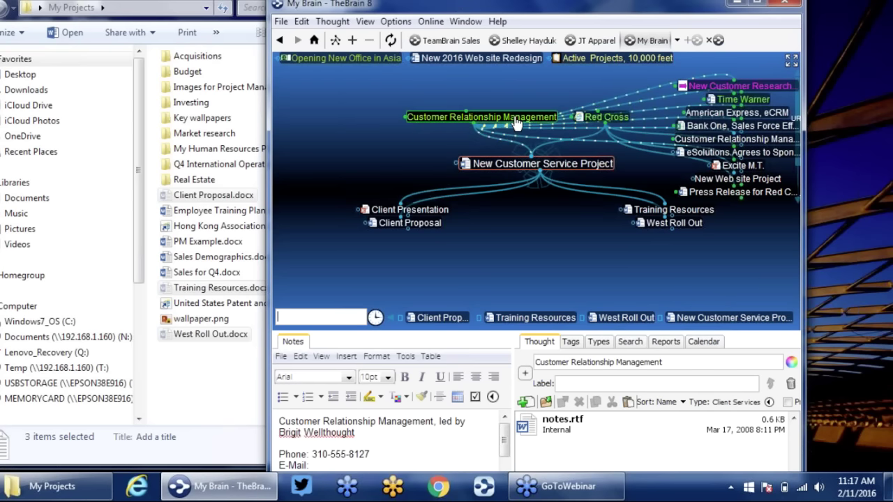
left_click(517, 120)
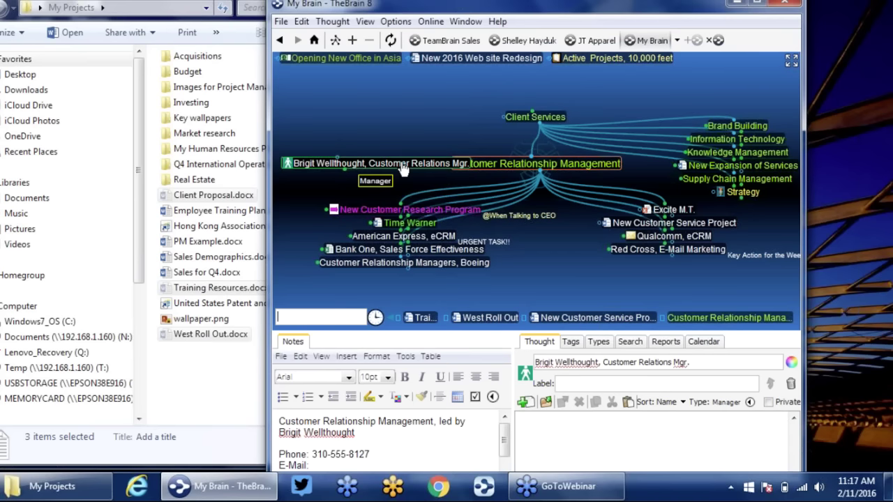
left_click(365, 171)
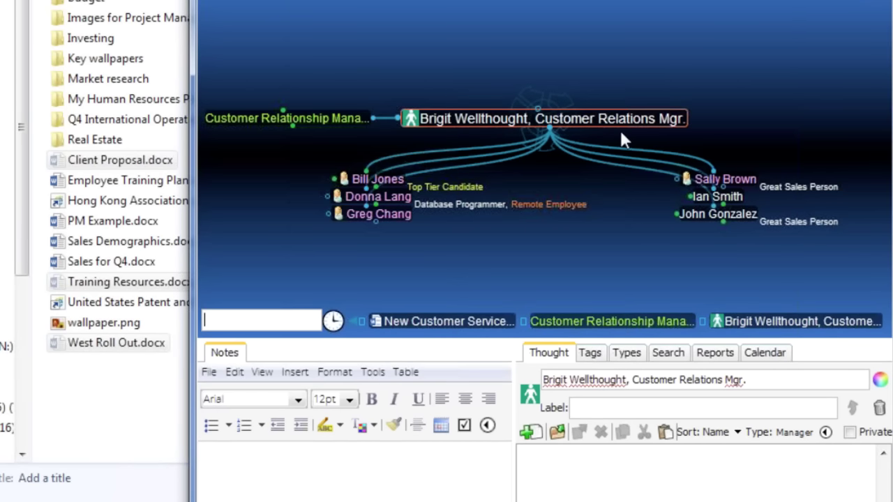
left_click(470, 323)
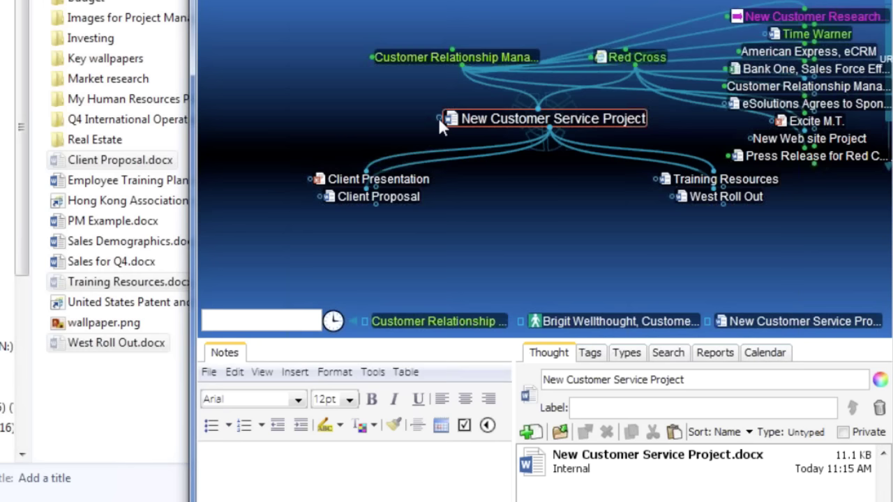
Link the existing Customer Relations Mgr. person thought to New Customer Service Project as a jump thought.
left_click_drag(438, 119, 584, 309)
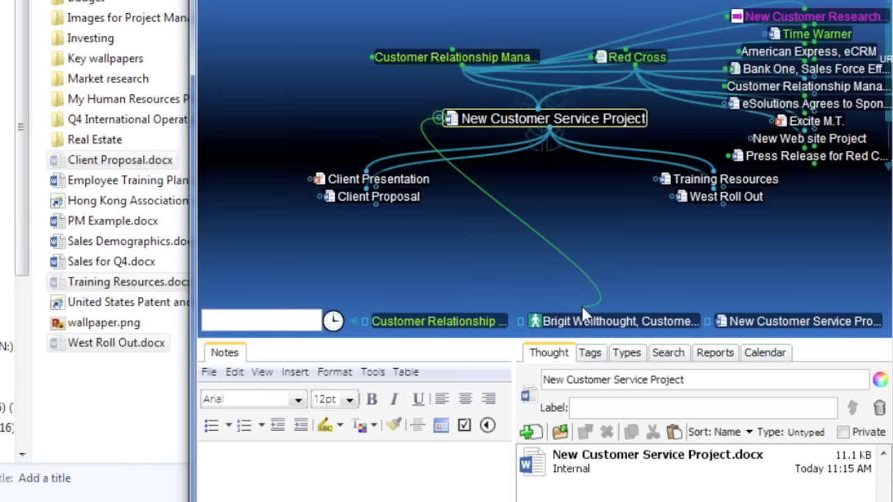
left_click_drag(583, 309, 340, 120)
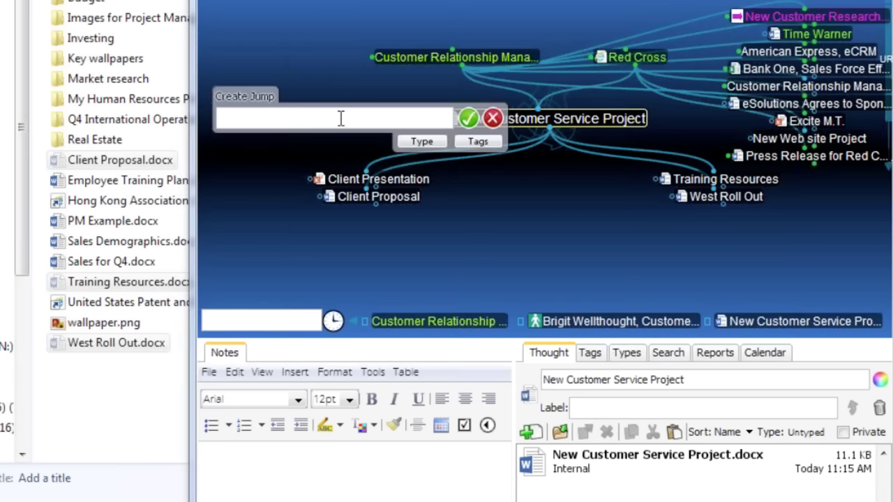
type("br")
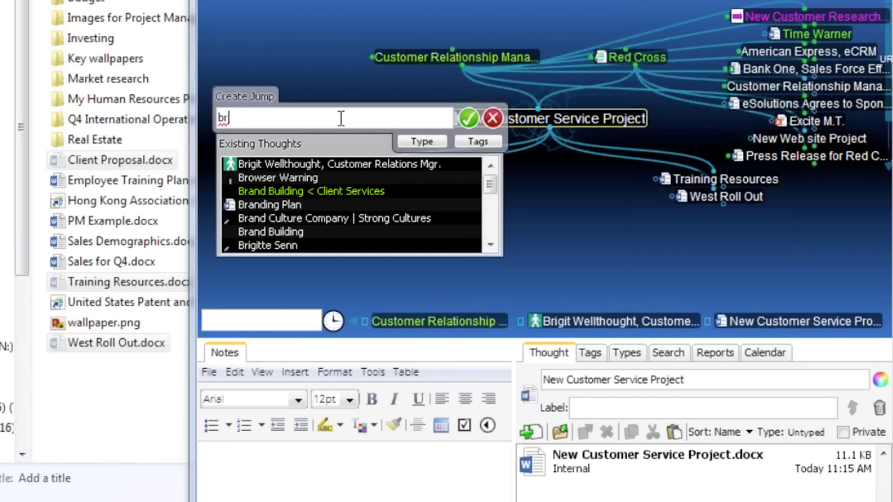
left_click(296, 163)
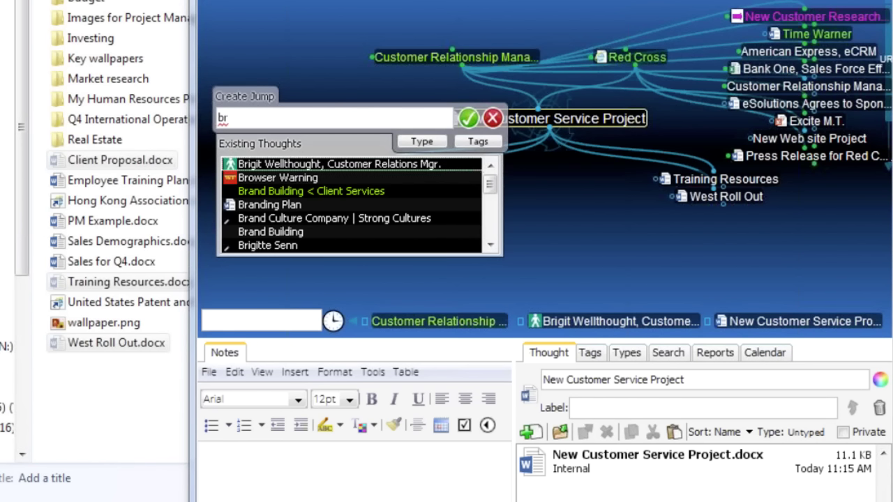
left_click(468, 119)
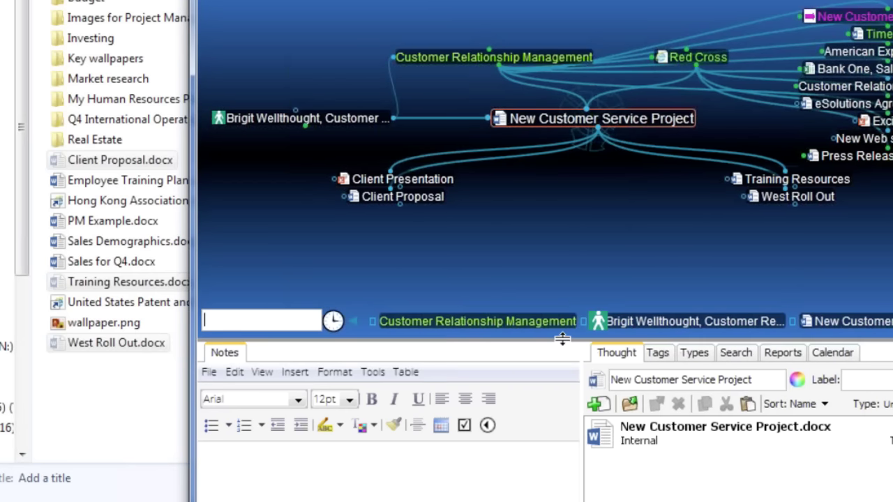
Create a child thought named Customer Survey Development under New Customer Service Project.
left_click_drag(562, 339, 554, 392)
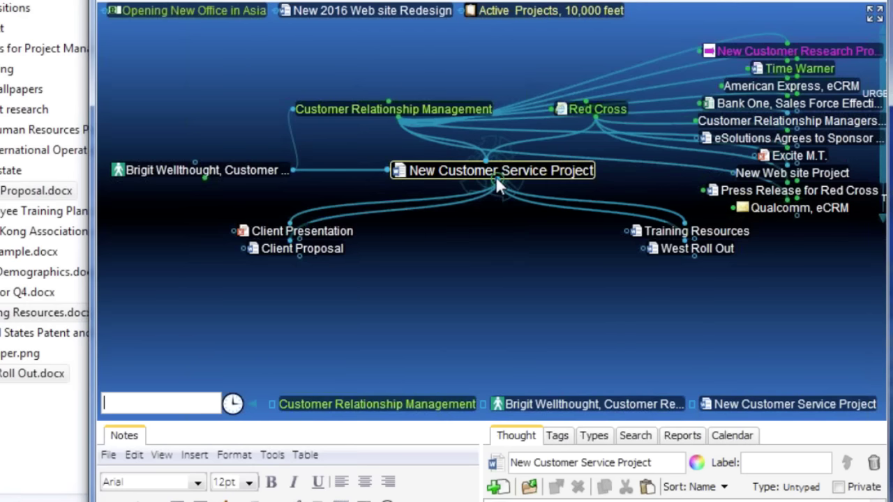
left_click_drag(496, 179, 483, 253)
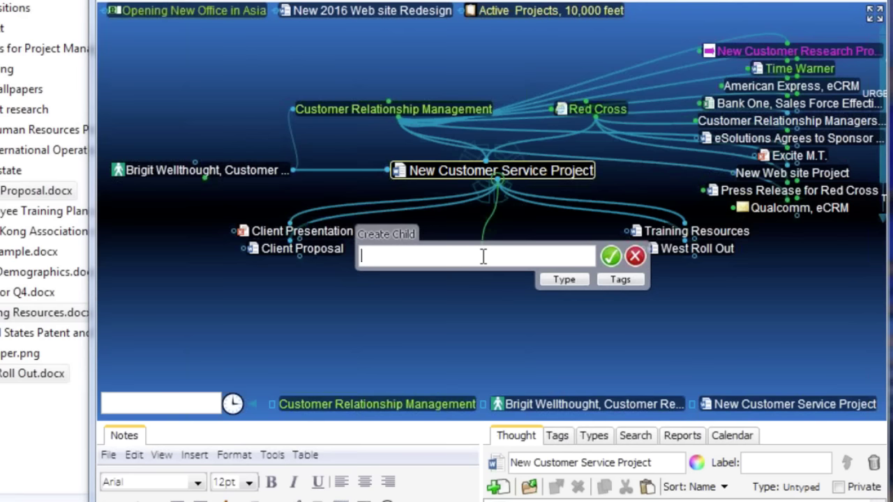
type("Customer Surv")
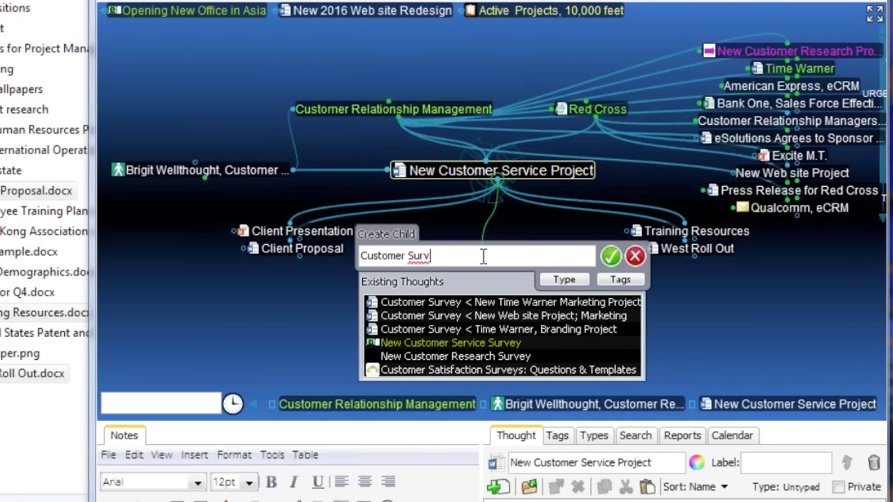
type("ey Developm")
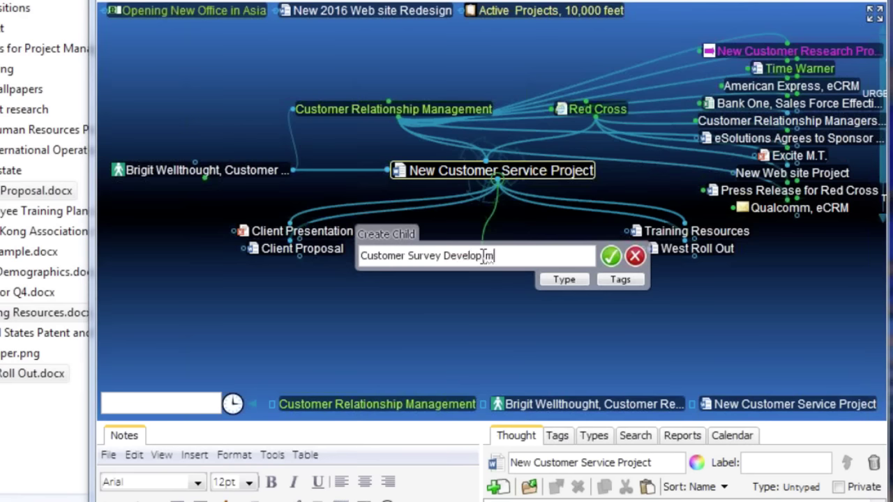
type("ent")
key("Return")
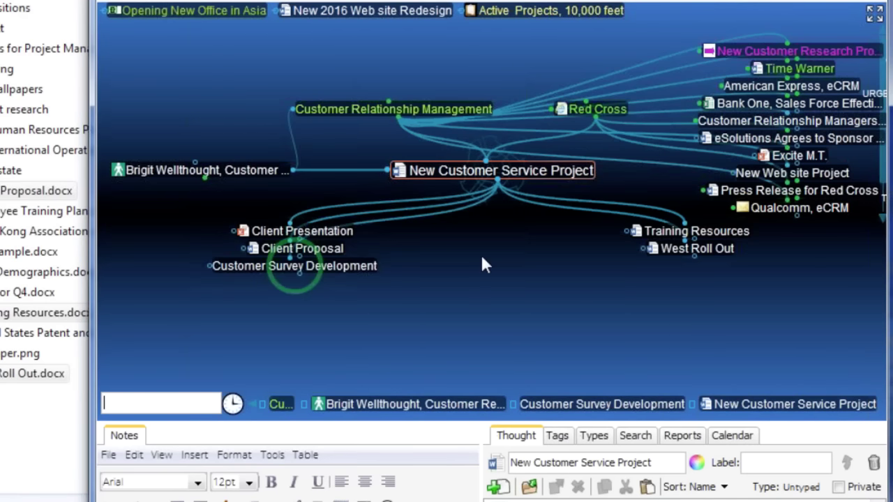
Run a Google web search for the Customer Survey Development thought and fit TheBrain beside the browser results.
left_click(370, 269)
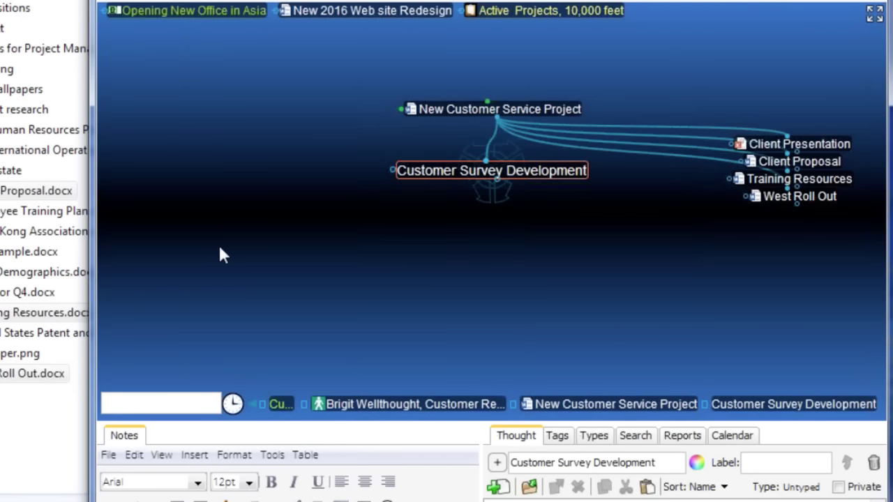
right_click(236, 349)
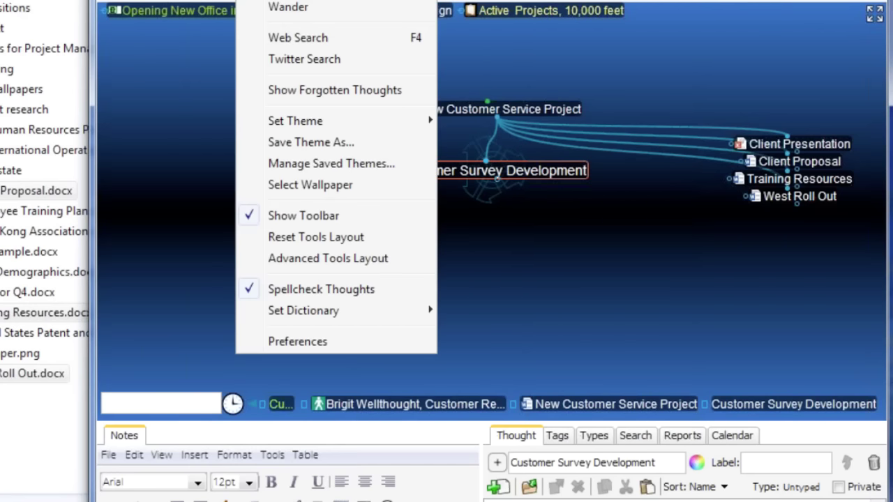
left_click(289, 39)
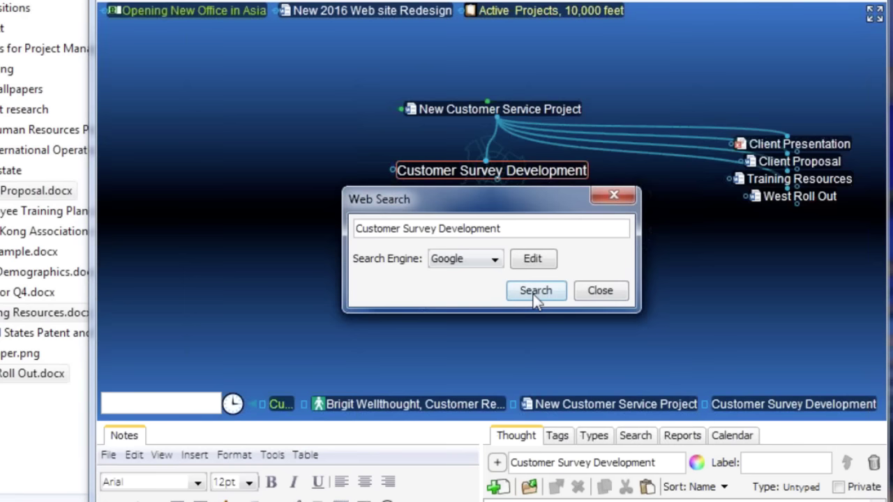
left_click(535, 295)
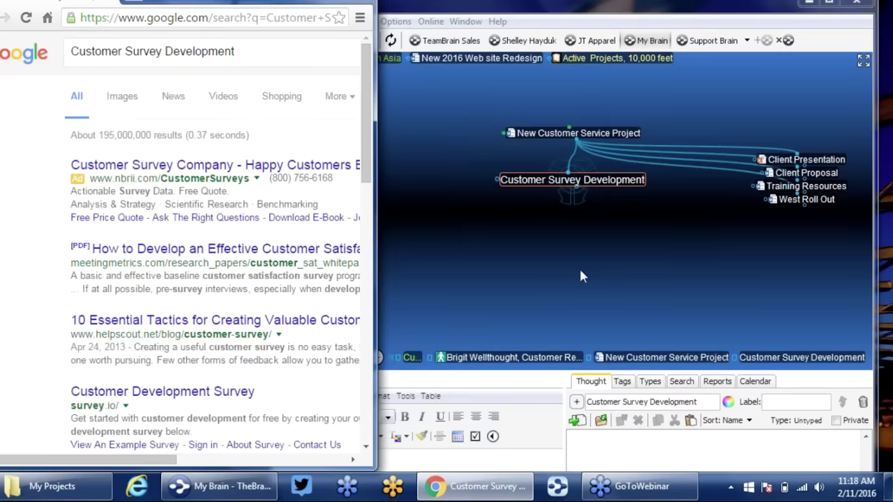
left_click(582, 277)
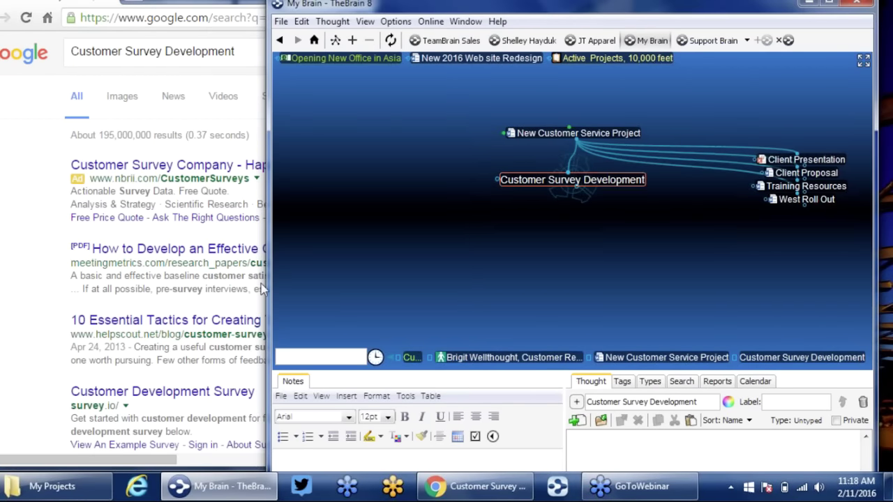
left_click_drag(261, 288, 384, 297)
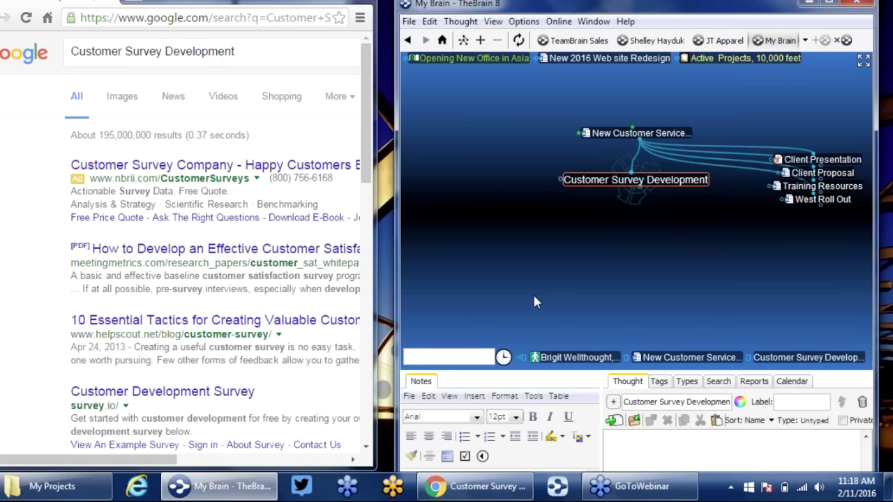
Add the Customer Satisfaction - Key Survey search result as a child thought of Customer Survey Development and swap its name with its label.
left_click_drag(375, 293, 419, 293)
scroll(393, 292, "down", 3)
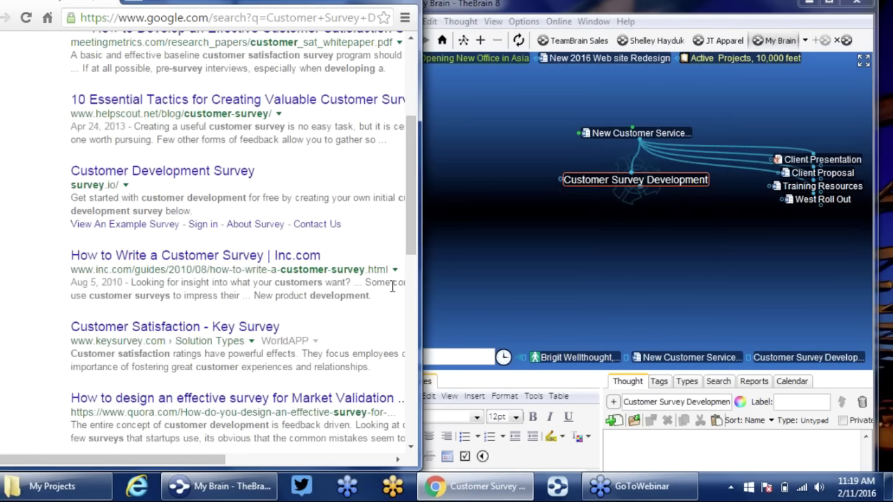
left_click(160, 333)
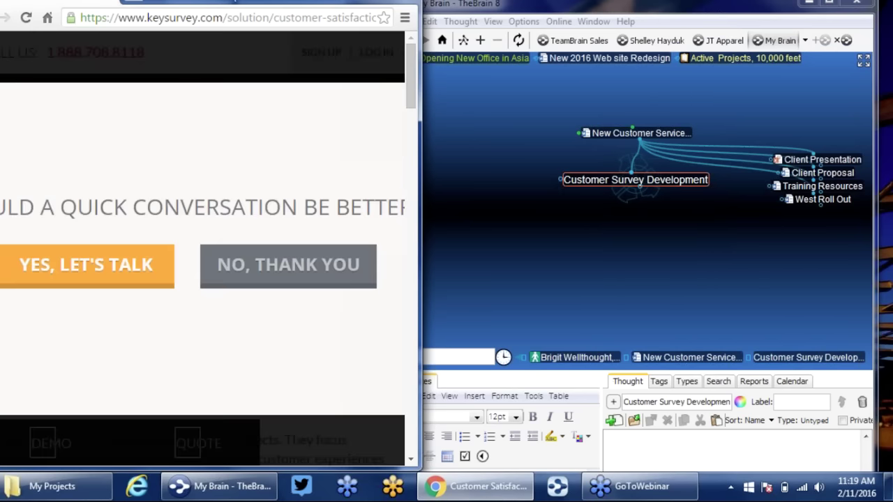
left_click_drag(233, 0, 251, 249)
left_click_drag(84, 269, 661, 277)
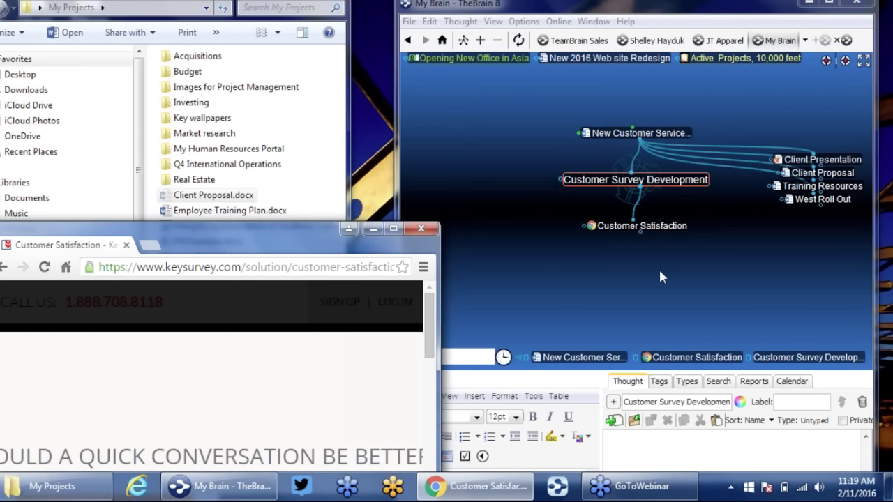
left_click(614, 226)
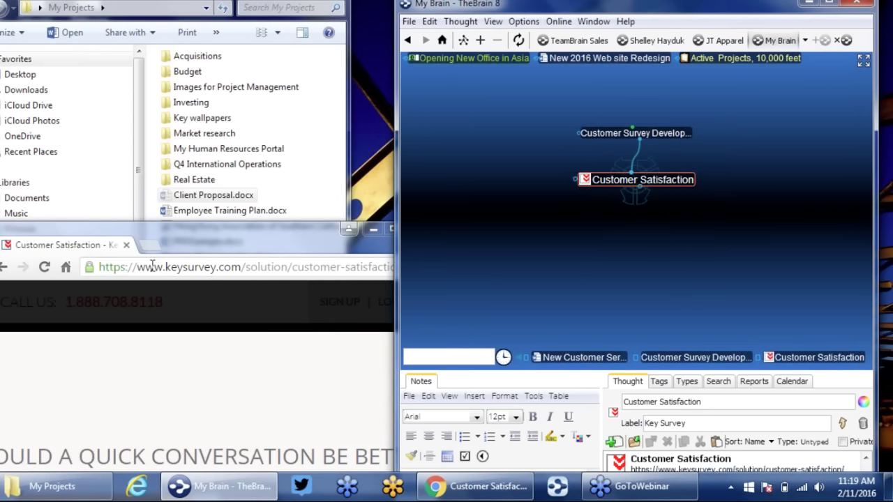
left_click(843, 425)
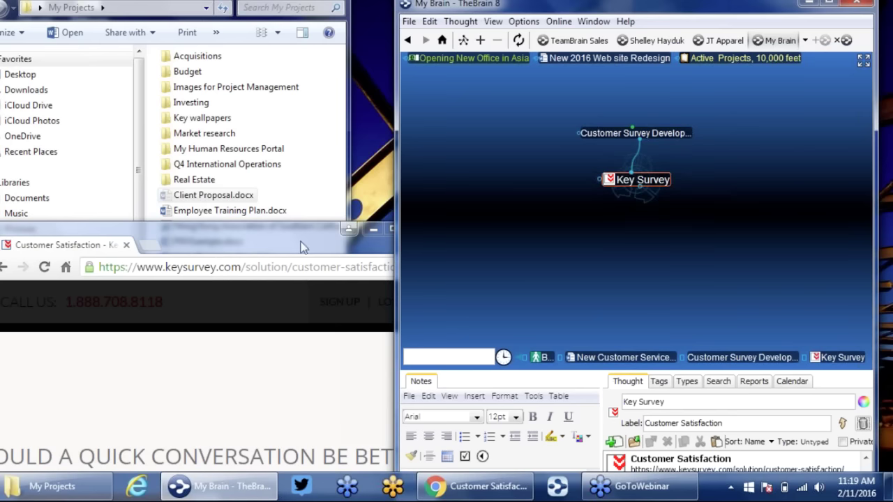
Open the Quora result on designing an effective survey for Market Validation and add the page as a child thought of Customer Survey Development.
left_click_drag(301, 241, 326, 81)
left_click(25, 107)
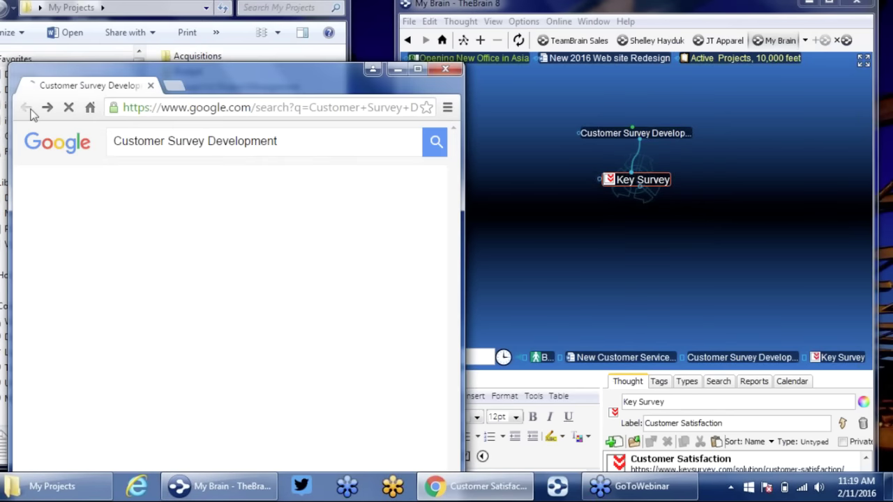
scroll(368, 281, "down", 2)
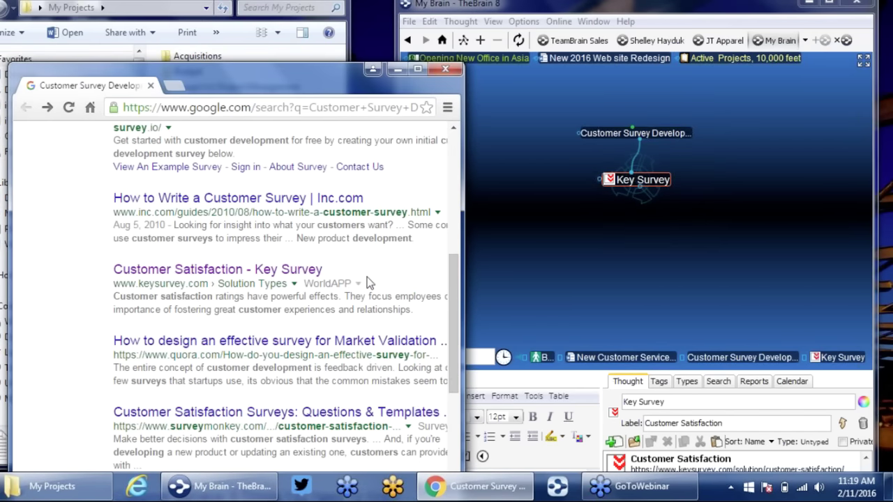
scroll(368, 281, "down", 1)
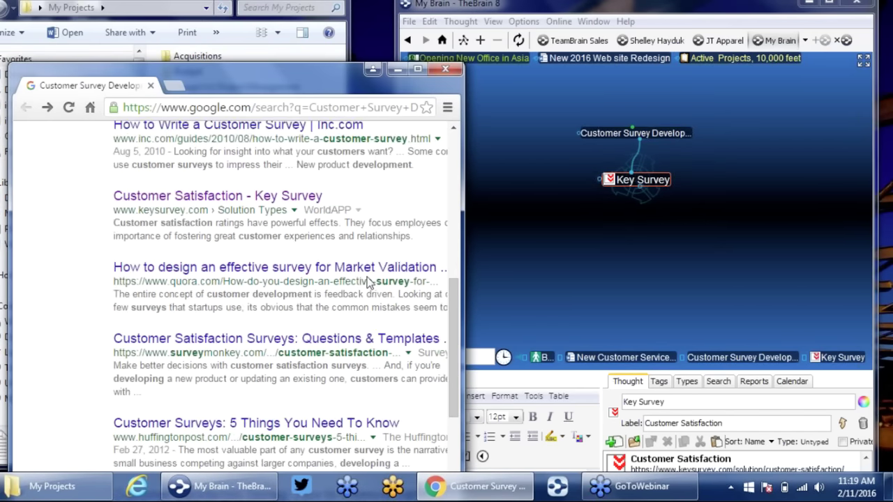
left_click(270, 275)
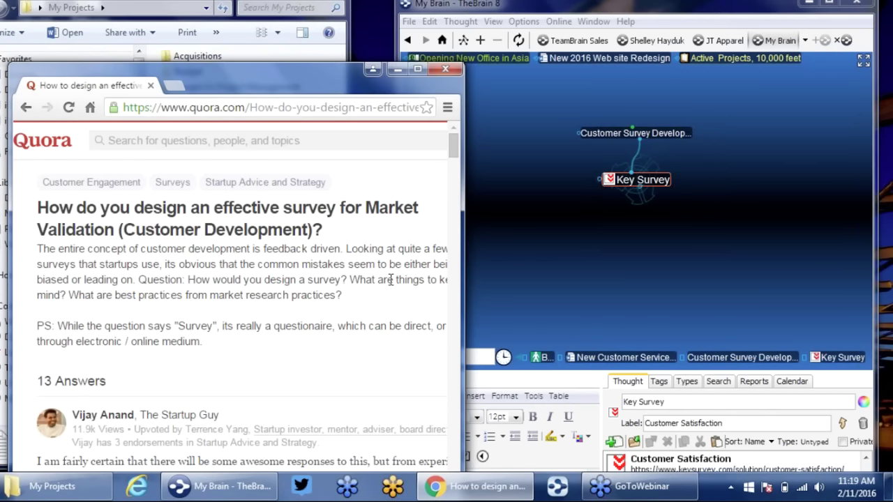
left_click(674, 140)
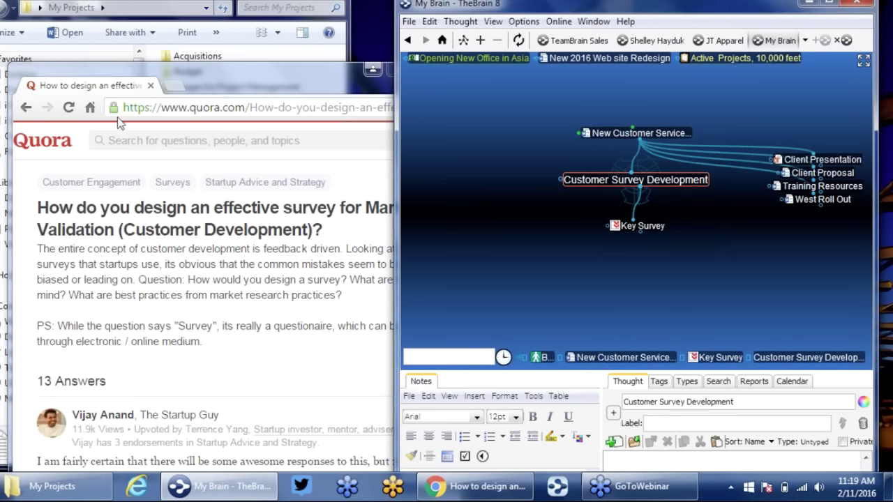
left_click_drag(114, 107, 738, 223)
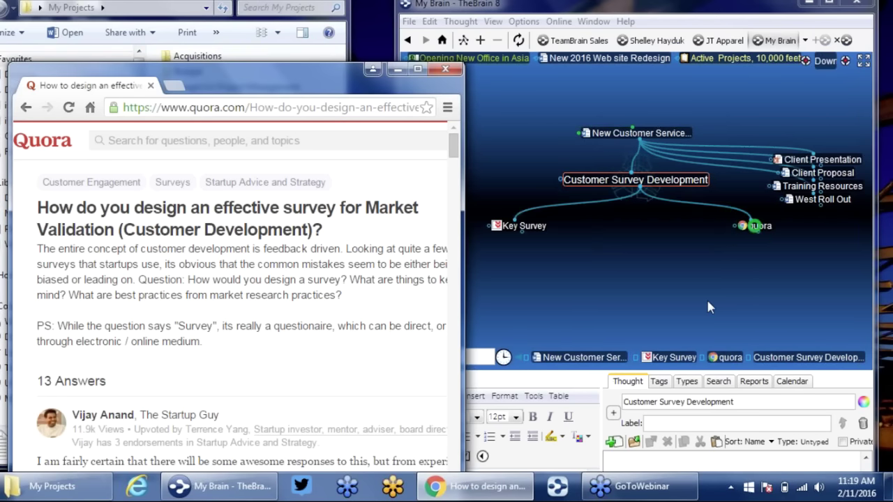
left_click(651, 276)
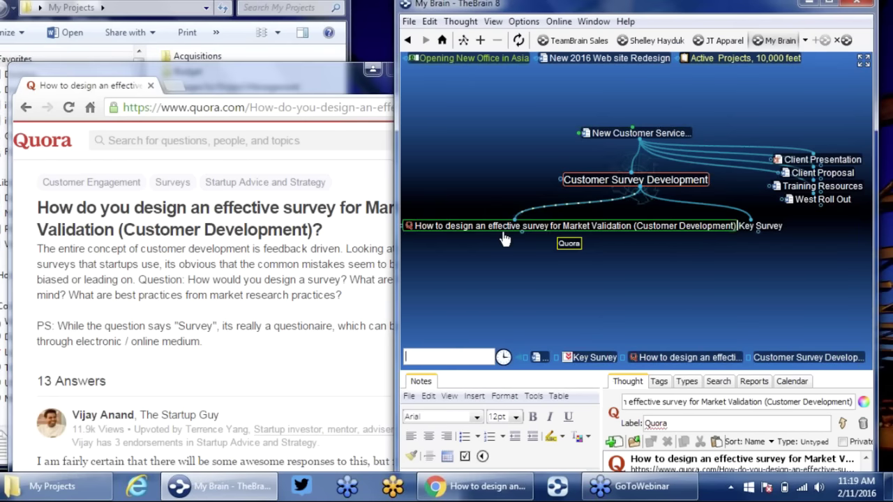
Activate the Quora survey design thought and enlarge TheBrain's window and notes area.
left_click(502, 228)
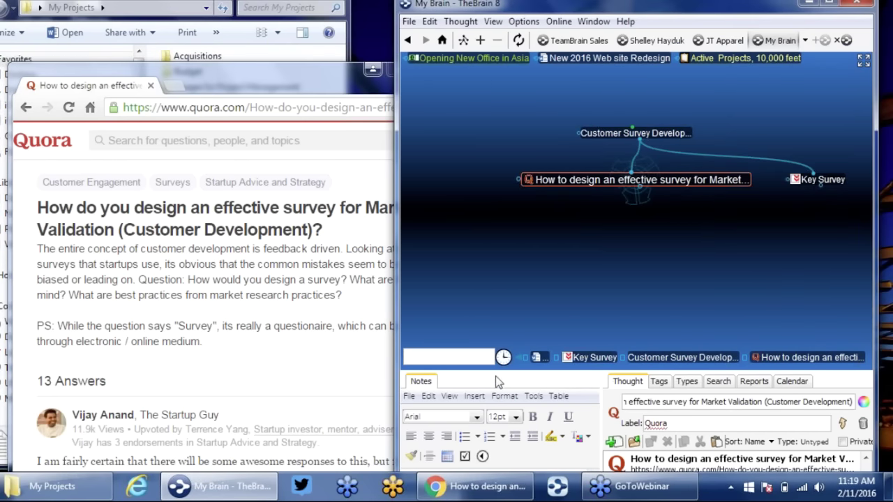
left_click_drag(496, 373, 494, 243)
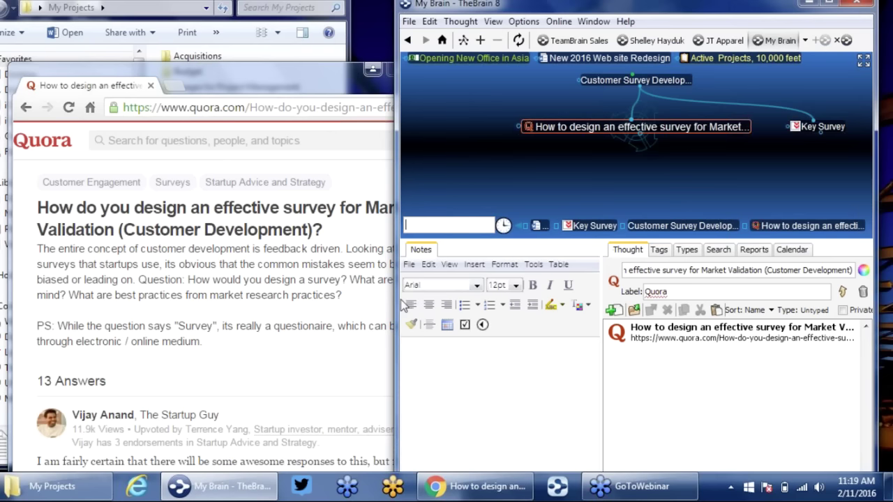
left_click_drag(397, 305, 302, 287)
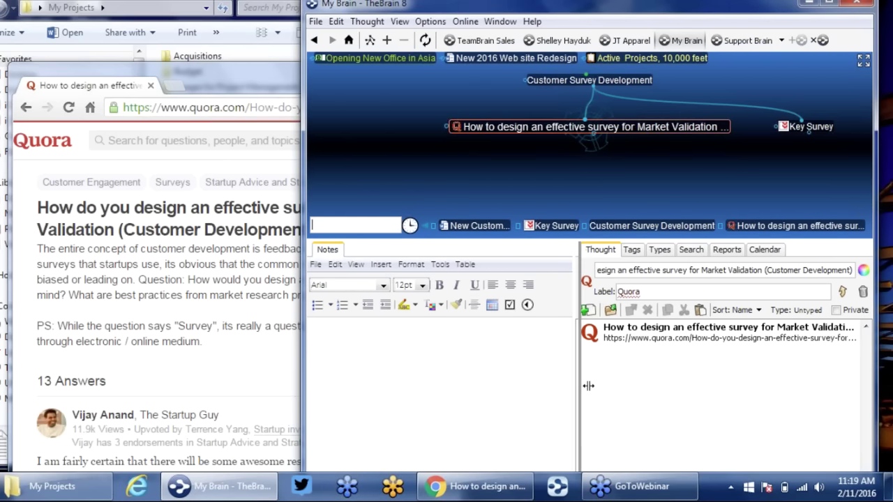
left_click_drag(588, 386, 607, 386)
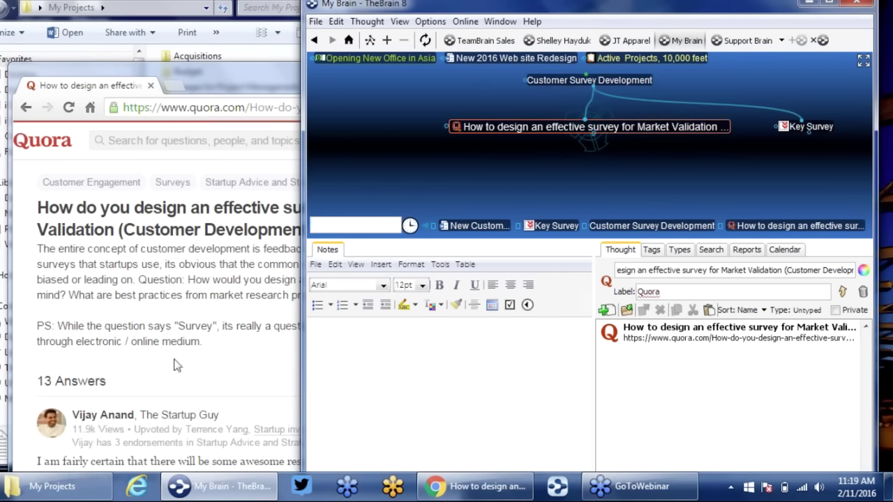
Copy the "List down your assumptions" and "Sharpen your core set of questions" sections from the Quora page into the thought's notes.
left_click(234, 376)
scroll(305, 379, "down", 4)
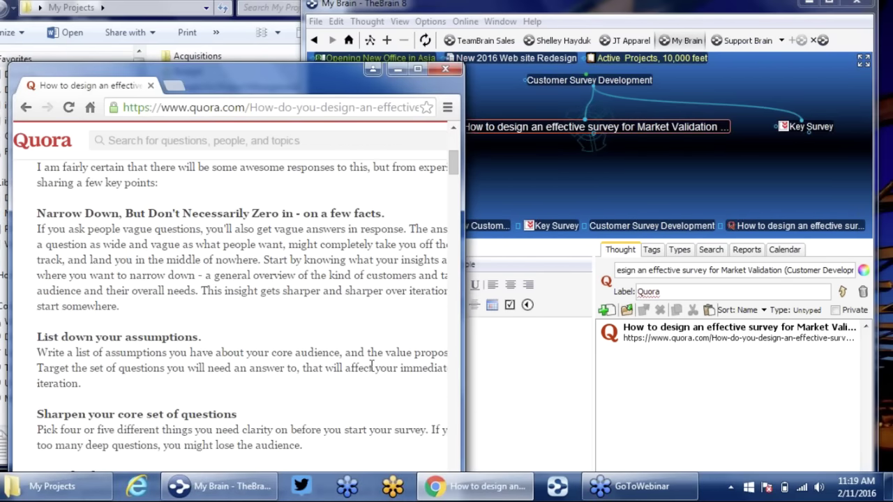
scroll(371, 366, "down", 1)
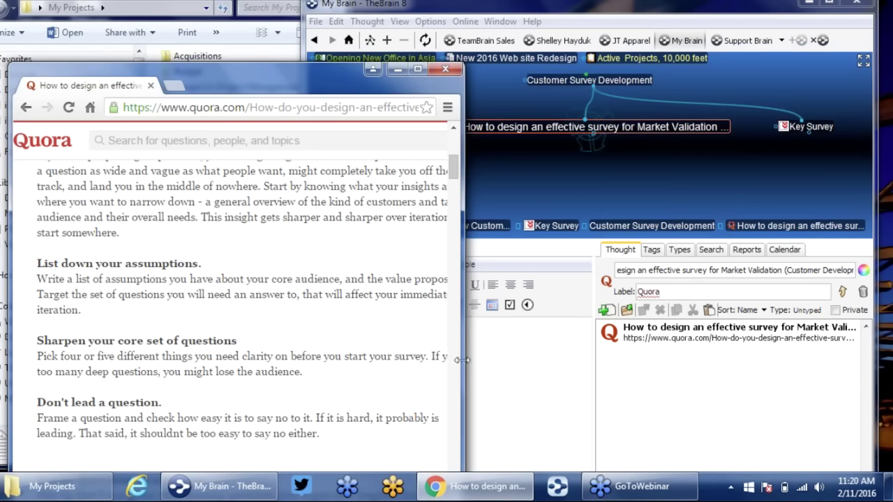
left_click_drag(462, 360, 639, 360)
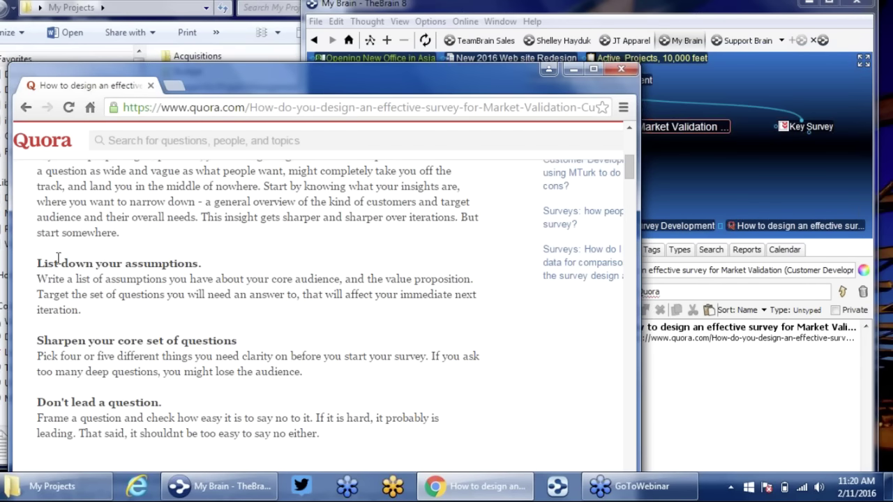
mouse_move(43, 263)
left_mouse_down()
mouse_move(116, 285)
mouse_move(170, 333)
mouse_move(309, 386)
mouse_move(37, 263)
left_mouse_up()
left_click(316, 377)
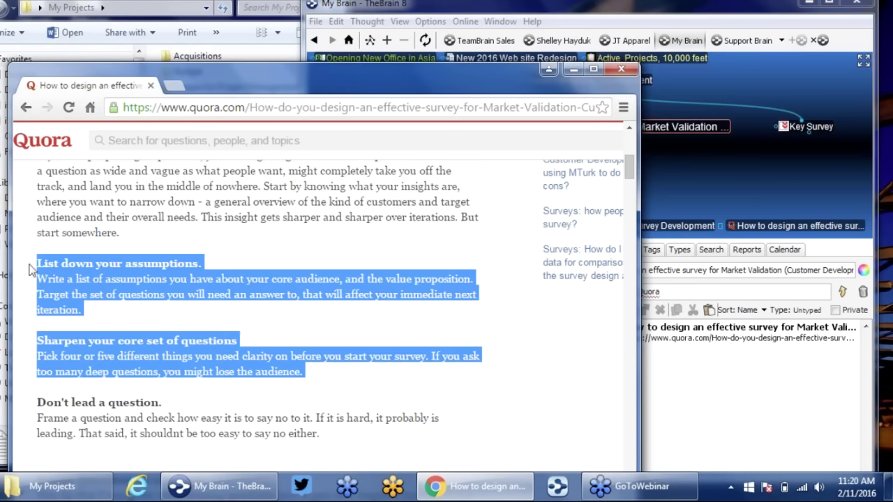
right_click(81, 279)
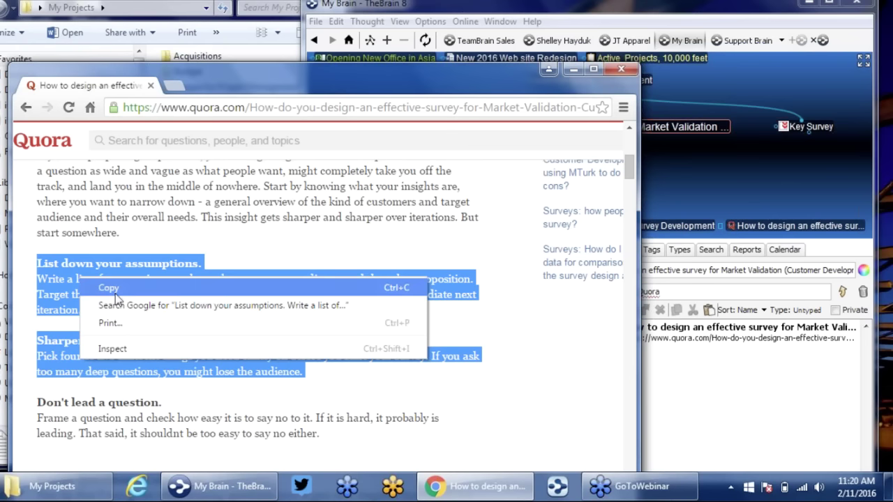
left_click(116, 288)
left_click(703, 415)
right_click(333, 339)
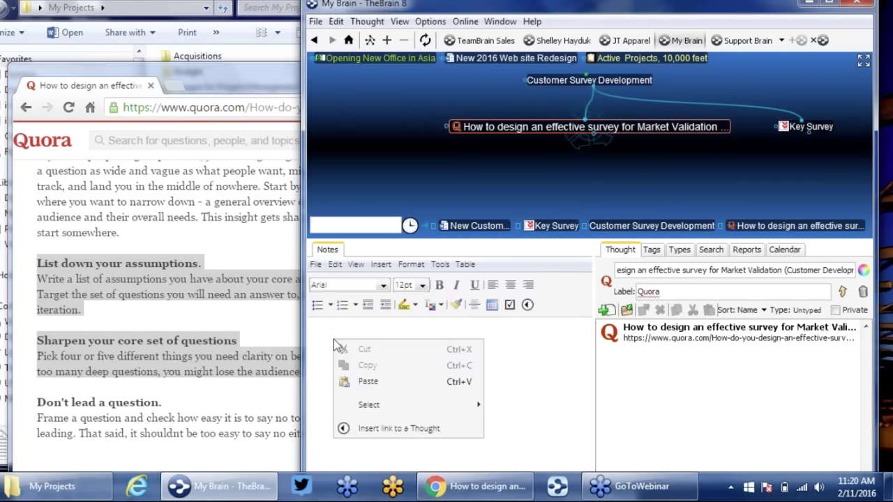
left_click(362, 382)
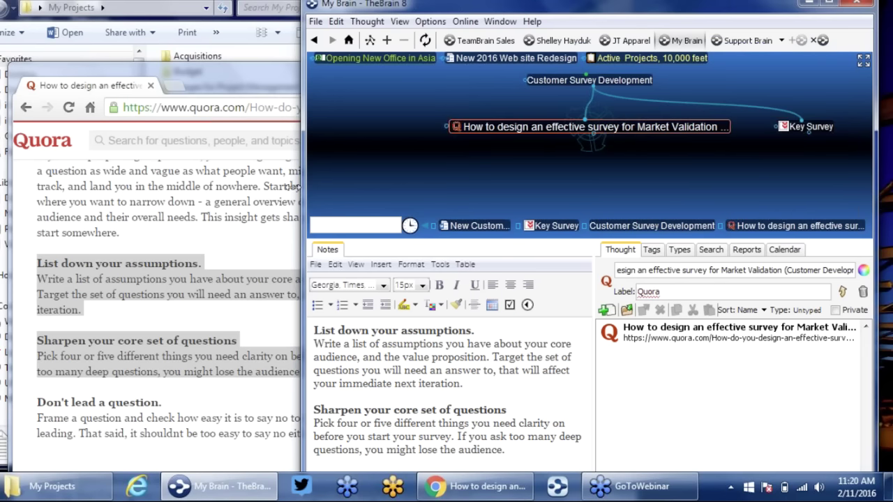
Widen TheBrain's window, give the thought map more height, and return to the Customer Survey Development thought.
left_click_drag(298, 187, 190, 187)
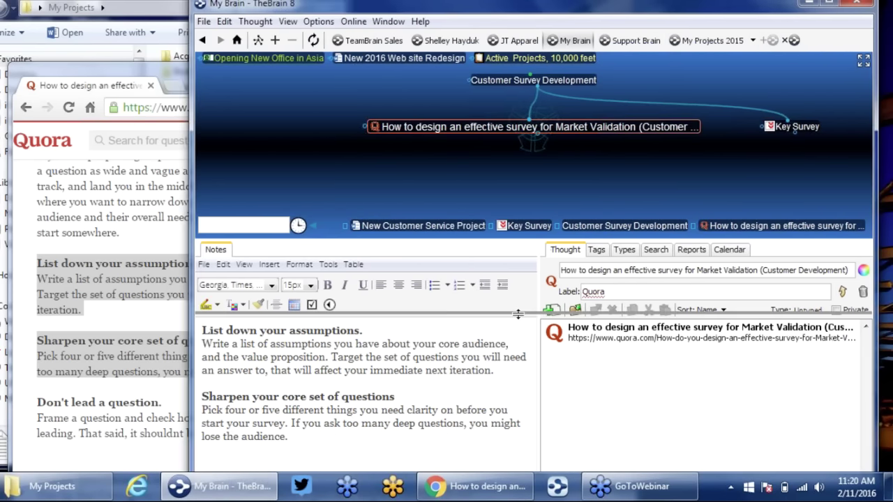
left_click_drag(520, 320, 520, 316)
left_click(624, 298)
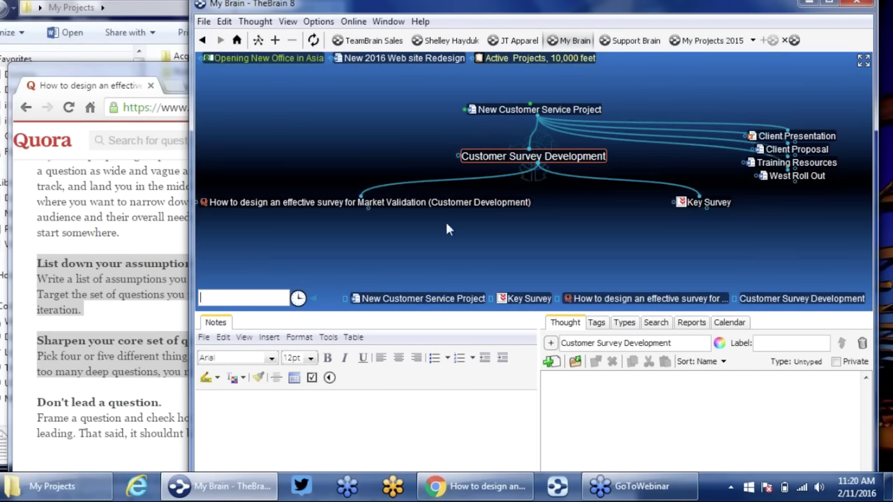
Assign the blue book icon to the Customer Survey Development thought.
key("ctrl+v")
left_click(550, 344)
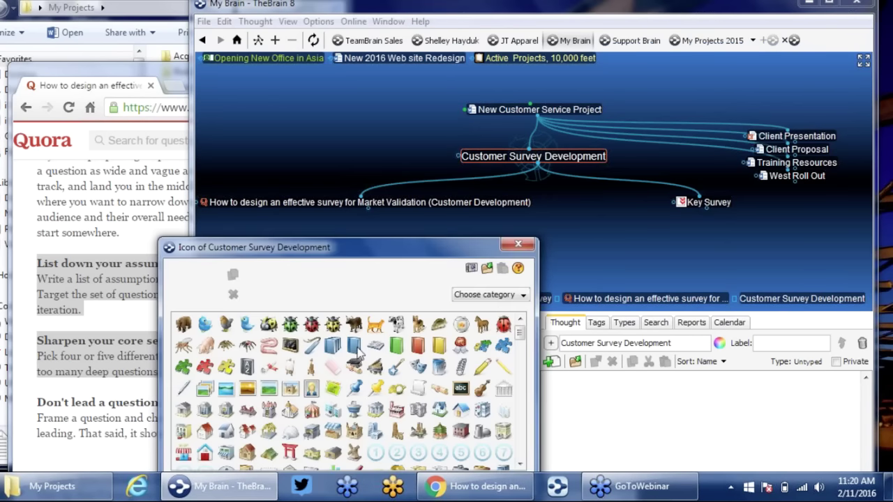
left_click(356, 347)
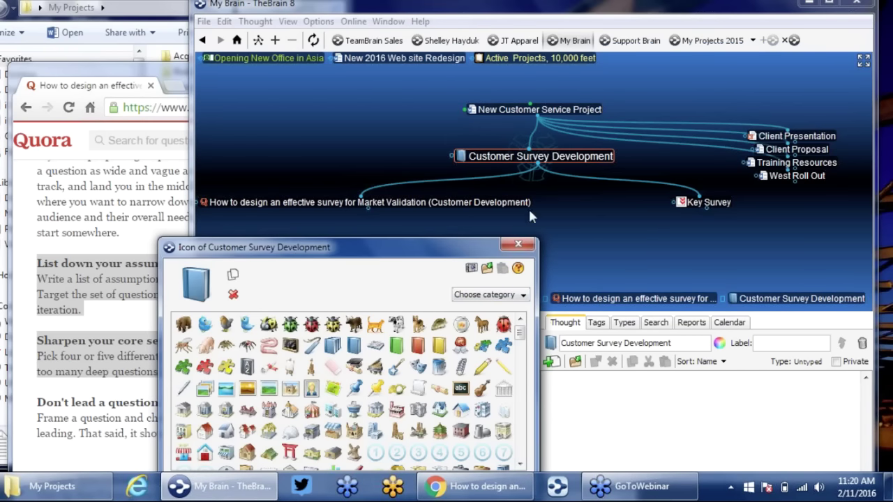
left_click(516, 245)
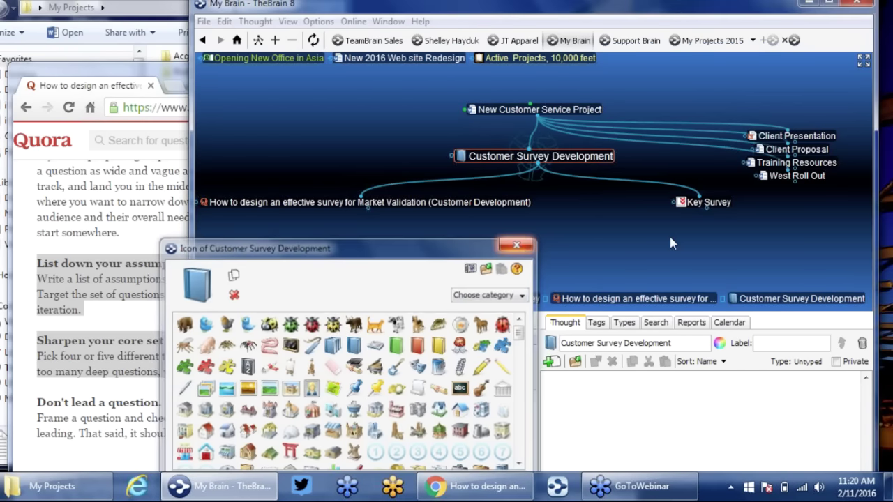
Return to the Google results in the browser and run the related search "survey development best practices".
left_click(127, 194)
key("alt+Left")
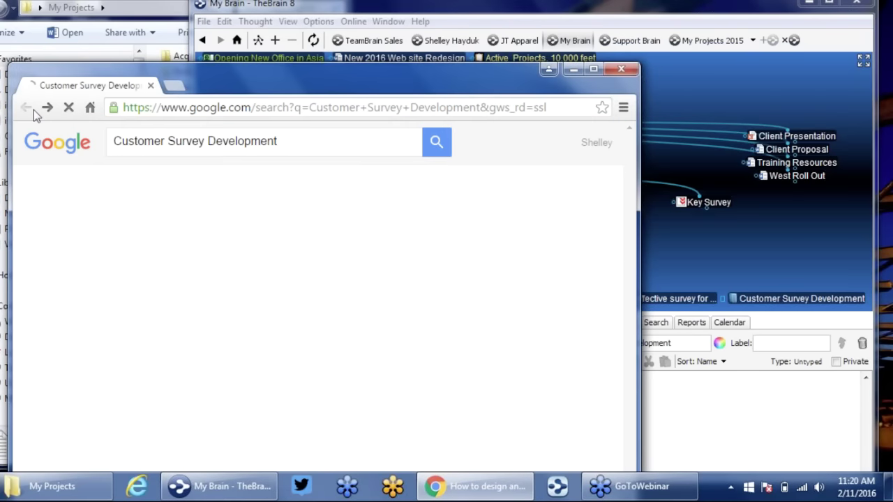
scroll(144, 180, "down", 4)
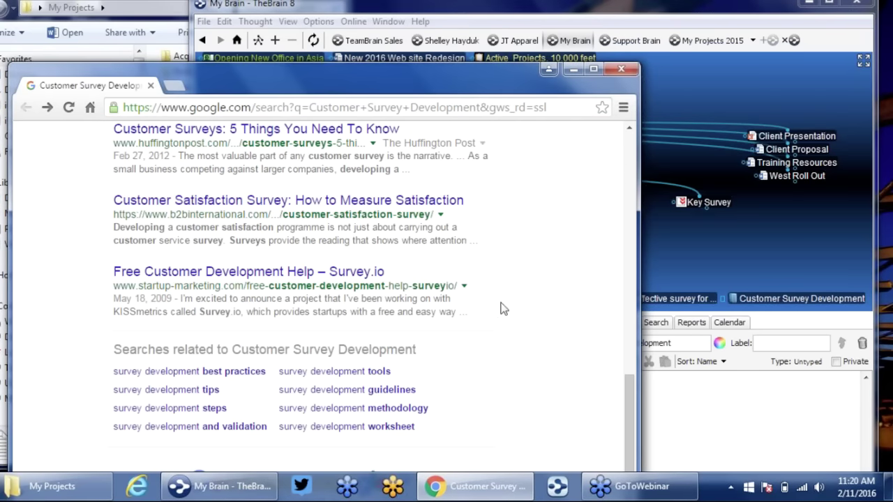
left_click(209, 373)
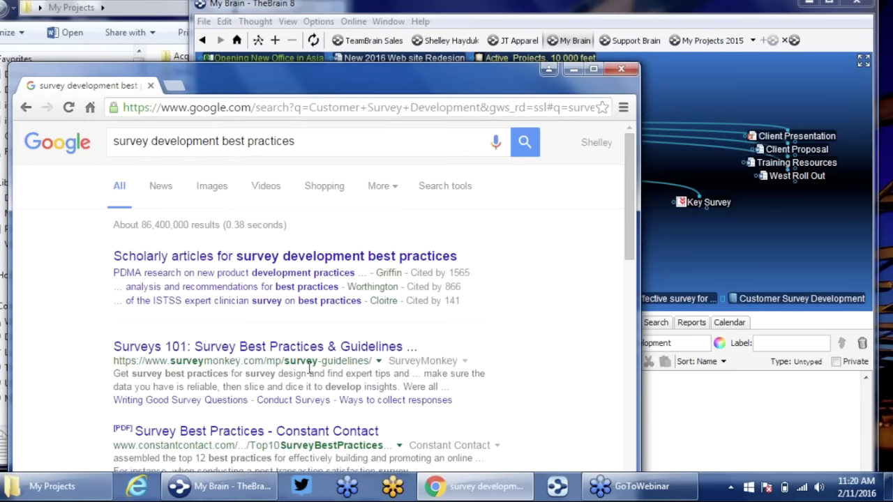
Add SurveyMonkey's Surveys 101: Survey Best Practices & Guidelines page as a child thought of Customer Survey Development and minimise the browser.
left_click(294, 348)
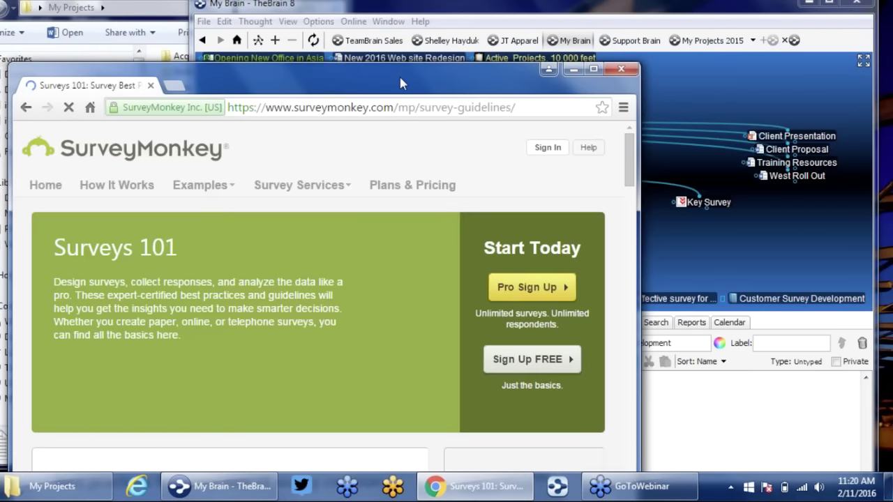
left_click_drag(402, 83, 608, 323)
left_click_drag(319, 353, 595, 238)
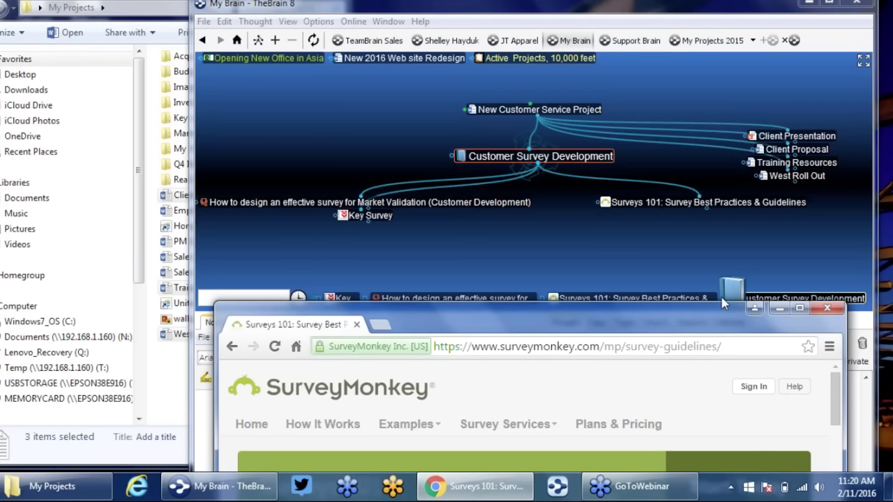
left_click(778, 308)
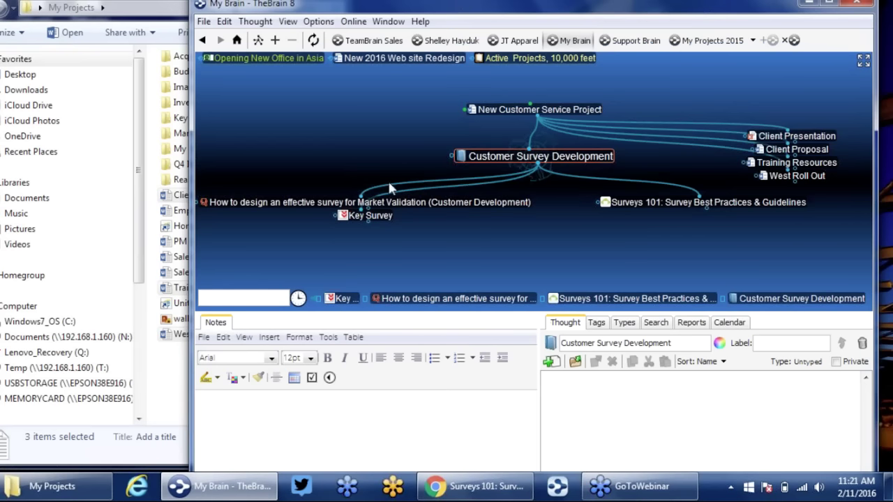
Give the thought map more height and activate the New Customer Service Project thought.
left_click_drag(495, 317, 491, 370)
left_click(538, 133)
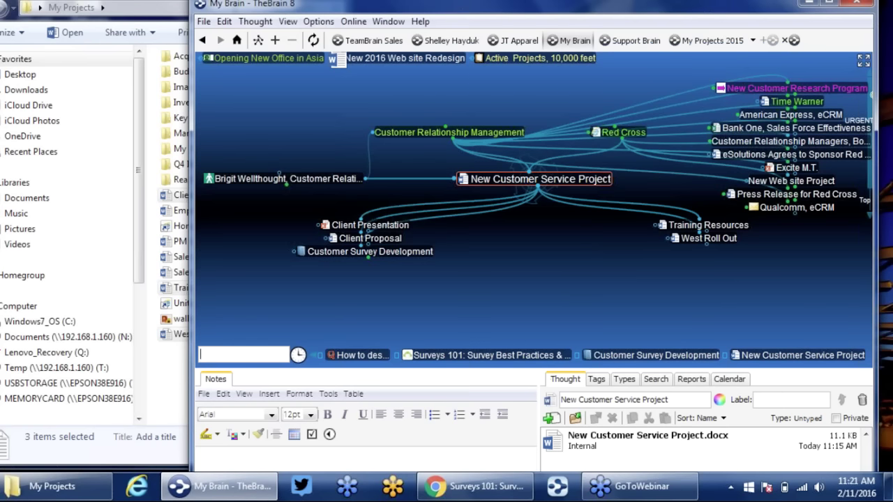
Close the My Projects folder window and open the IT Management folder from the desktop.
left_click_drag(333, 59, 335, 60)
key("alt+F4")
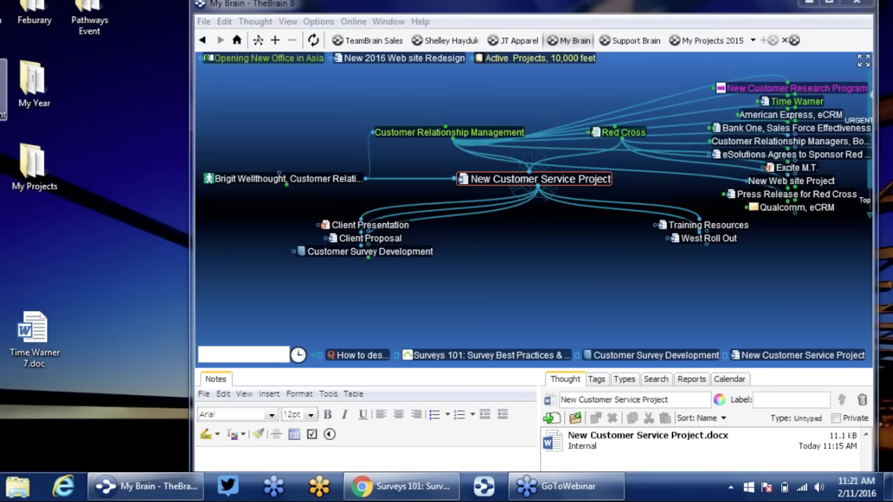
key("super+e")
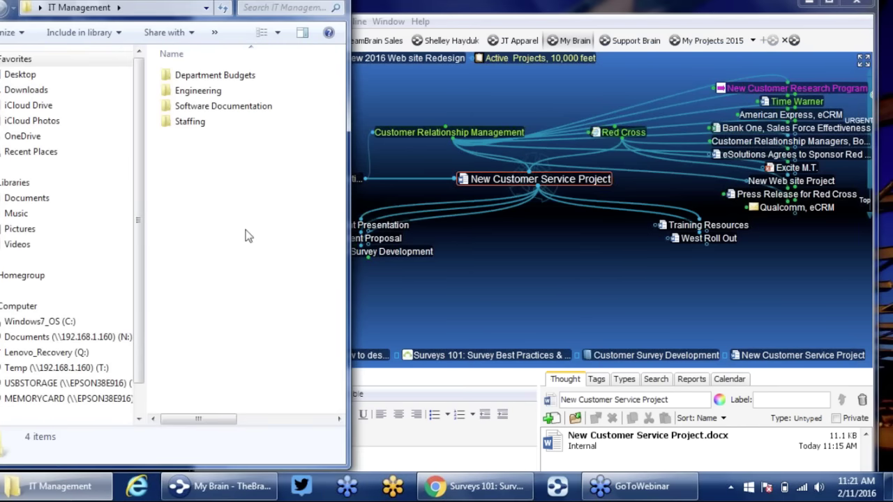
Add the Staffing folder as a child thought of New Customer Service Project, activate it, and return to the project thought.
left_click(681, 247)
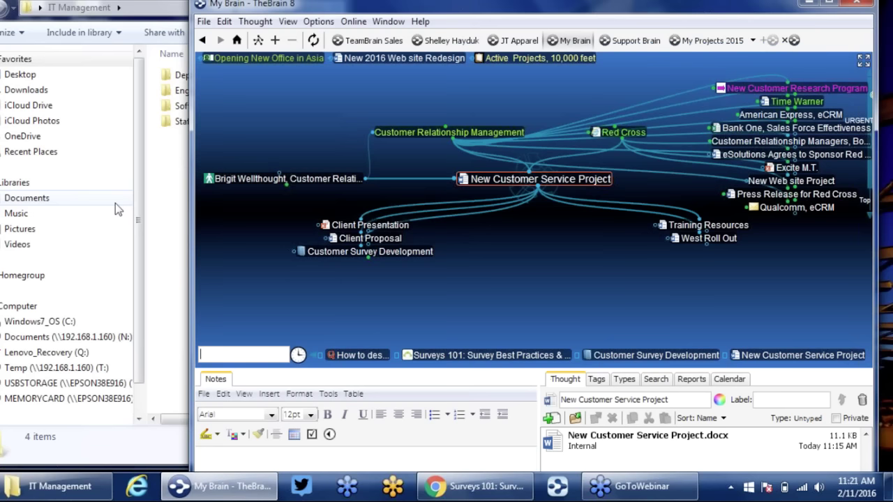
left_click(165, 200)
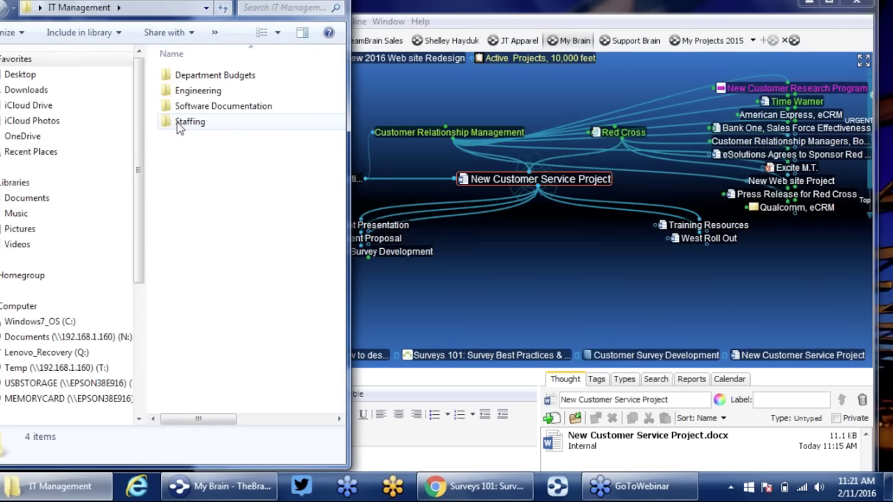
left_click_drag(180, 127, 579, 272)
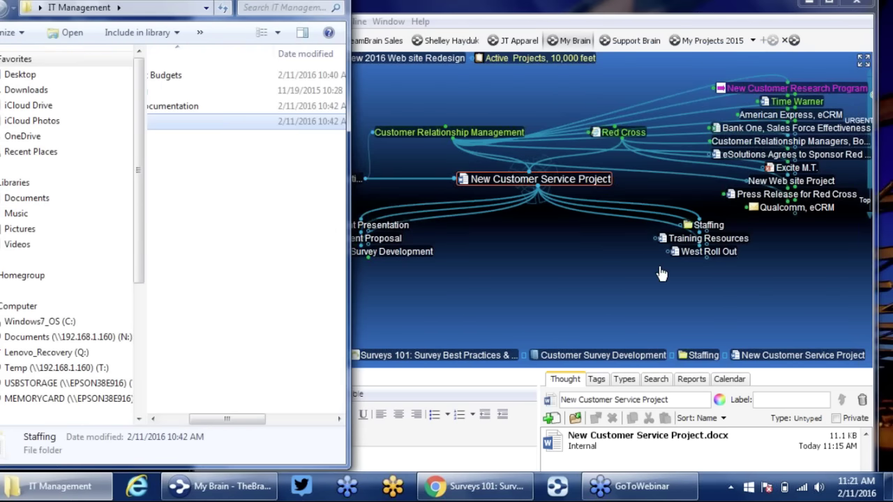
left_click(713, 228)
left_click(711, 226)
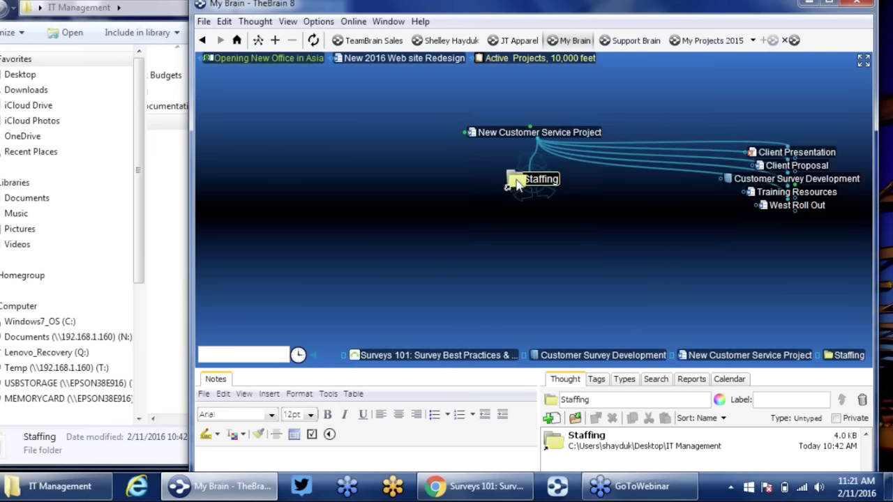
left_click(558, 133)
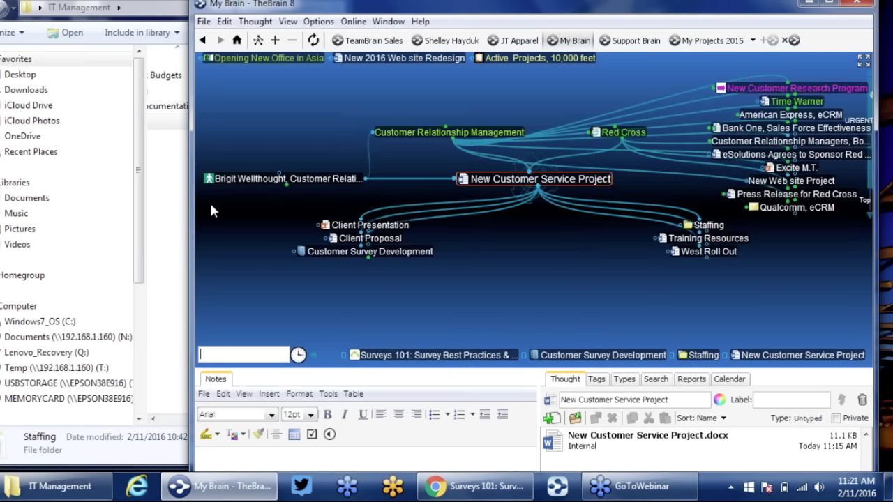
Activate the Staffing thought, open its linked folder to view the files inside, and close that folder window.
left_click(158, 212)
left_click(195, 418)
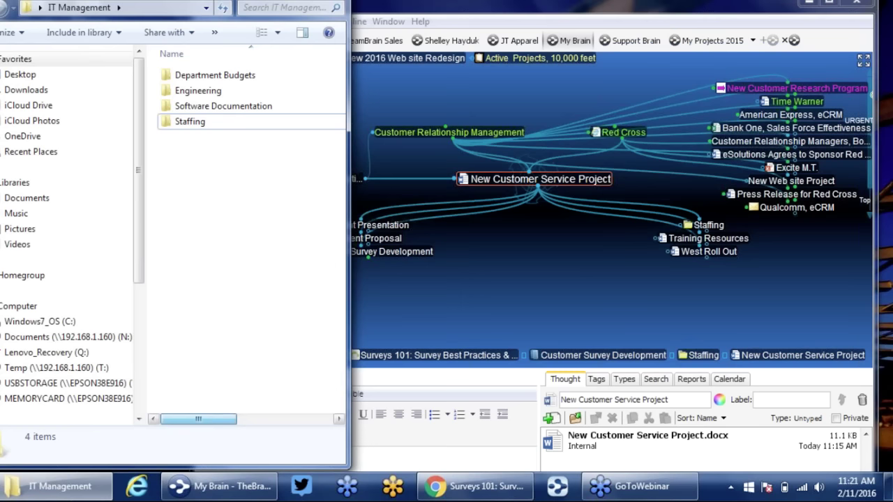
left_click(716, 227)
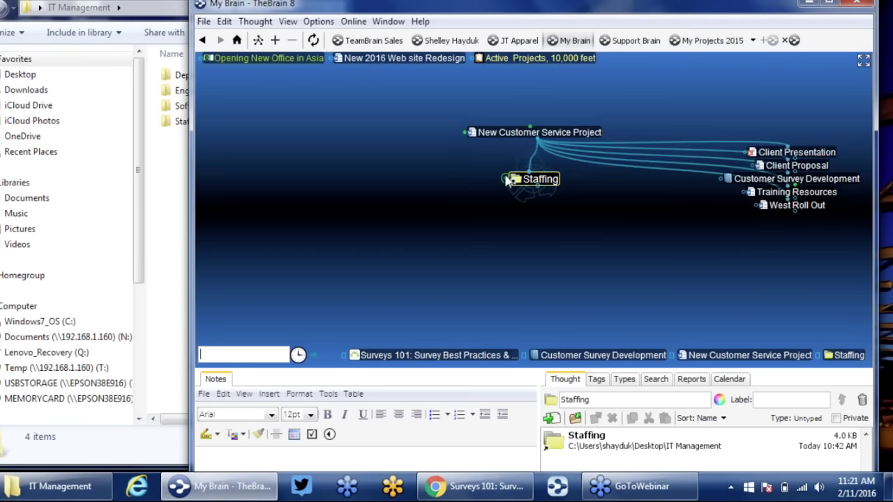
left_click(512, 181)
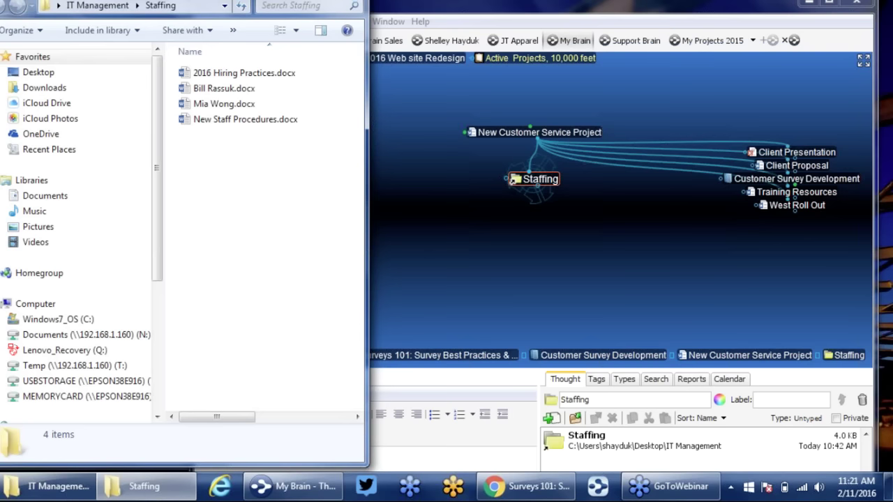
key("alt+F4")
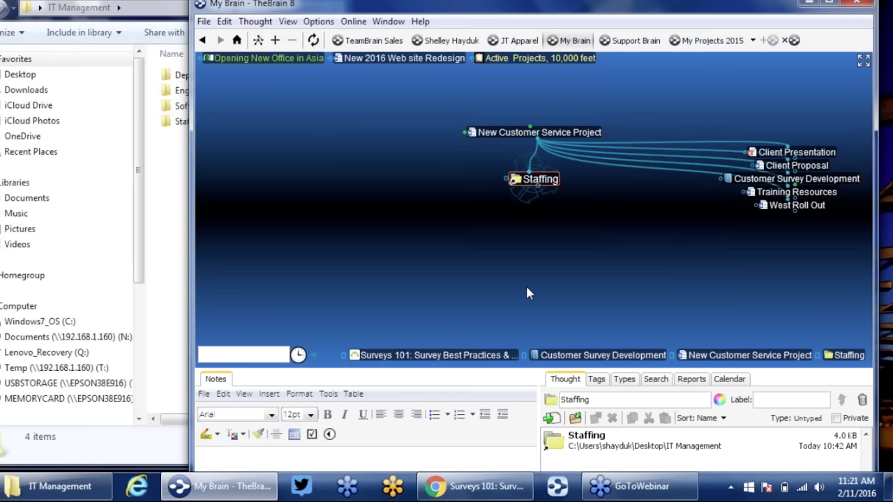
Link the existing Human Resources thought as a second parent of the Staffing thought.
left_click(540, 132)
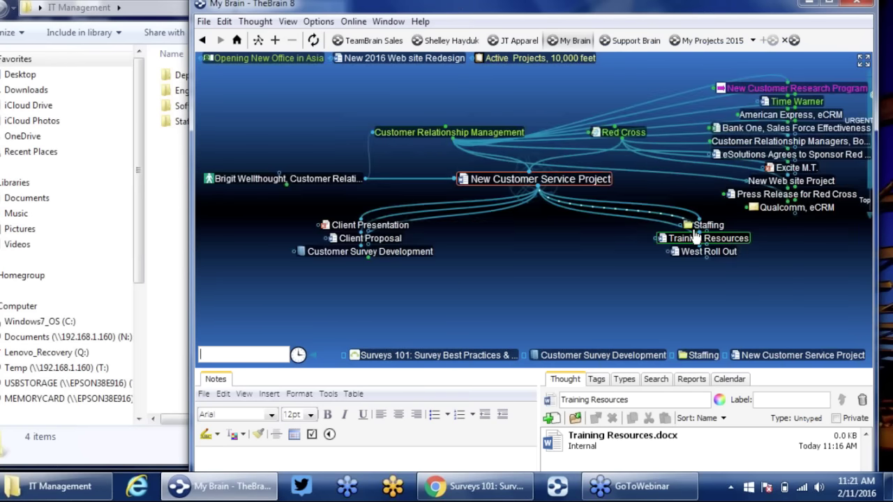
left_click(705, 226)
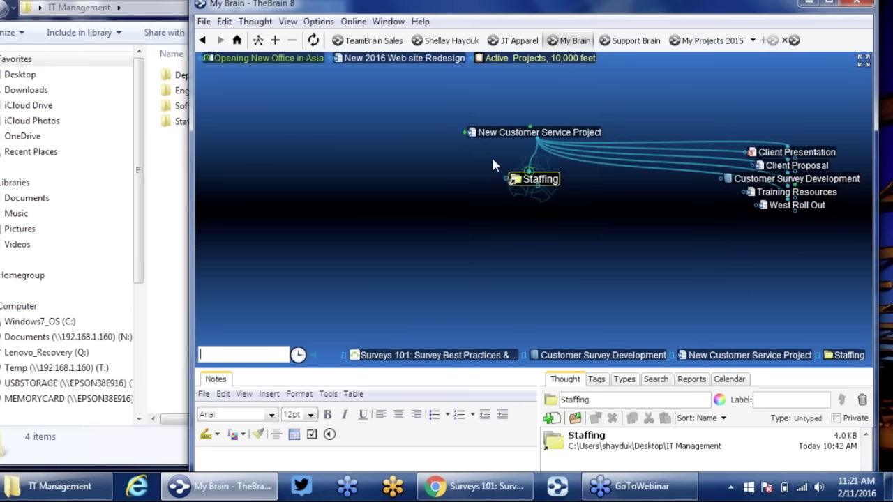
key("alt+p")
type("hum")
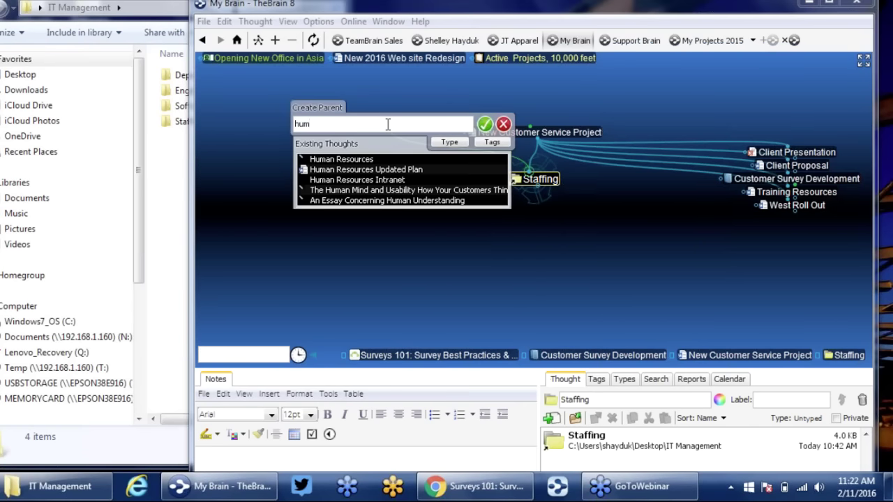
left_click(372, 162)
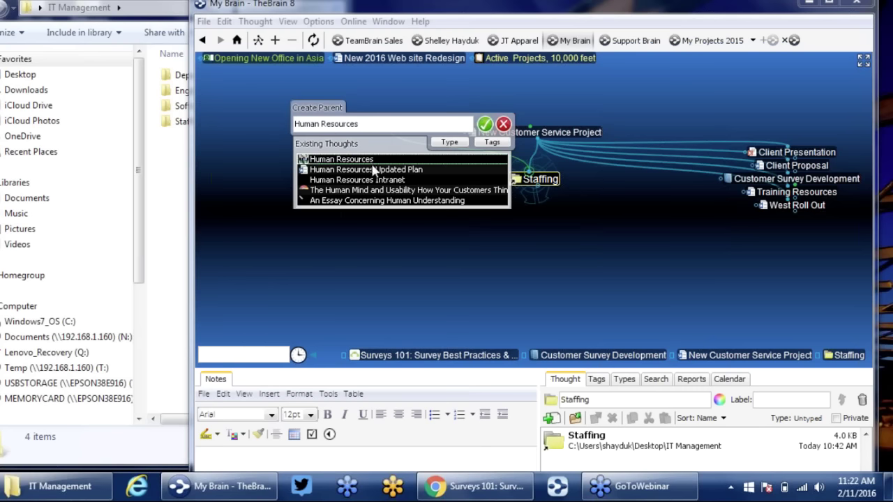
left_click(486, 127)
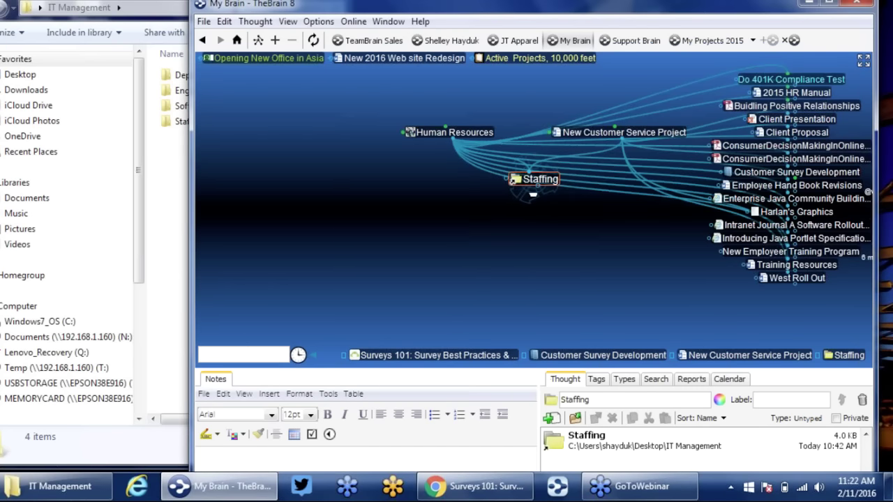
Examine the Human Resources thought's links and return through Staffing to New Customer Service Project.
left_click(476, 135)
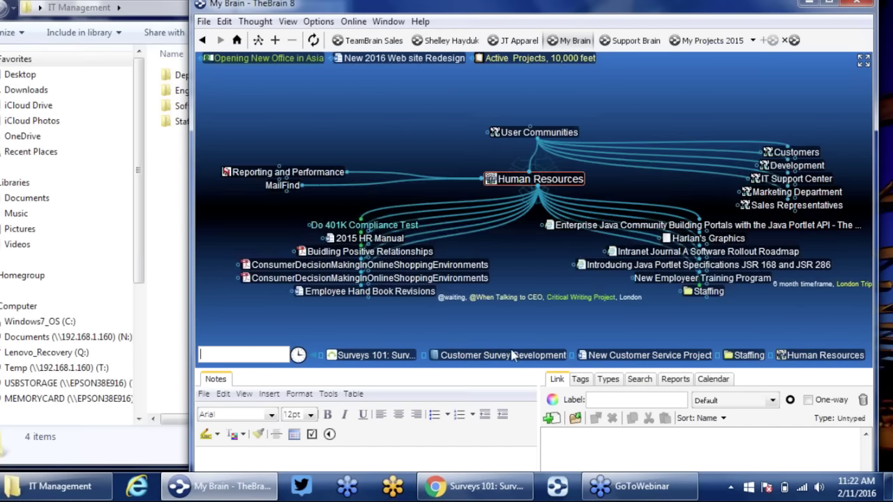
left_click(708, 293)
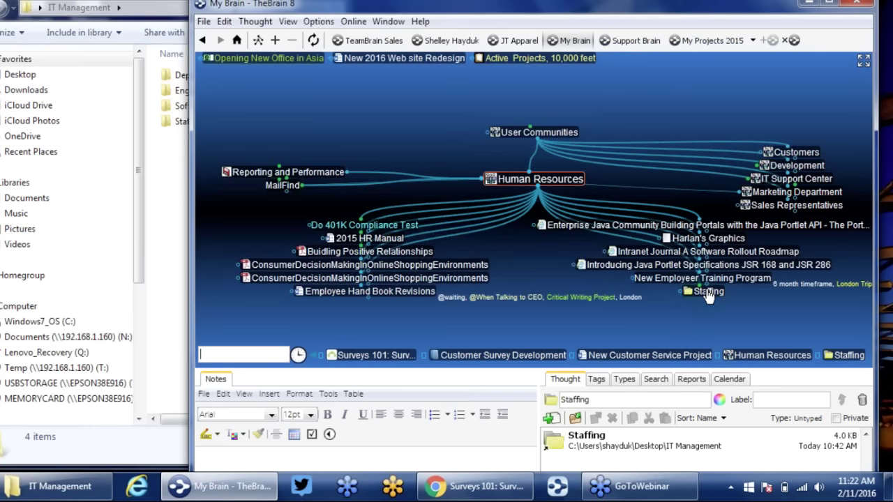
left_click(618, 132)
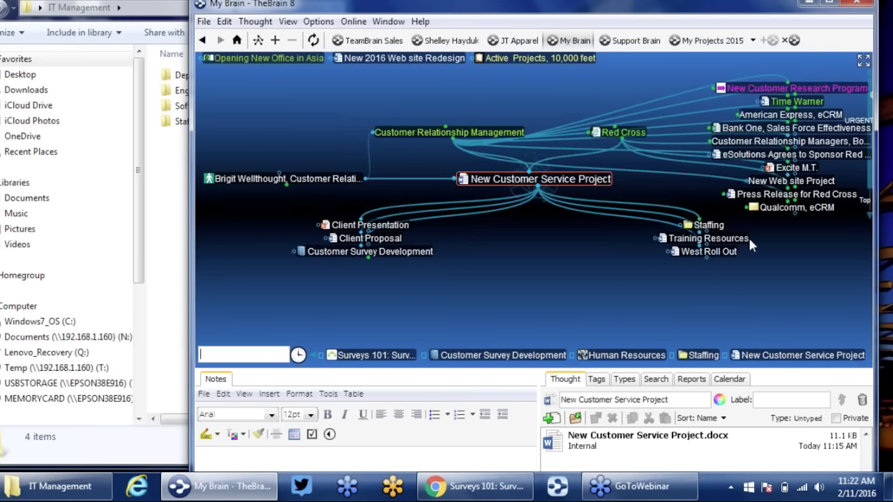
Remove the Staffing thought from beneath New Customer Service Project.
mouse_move(708, 226)
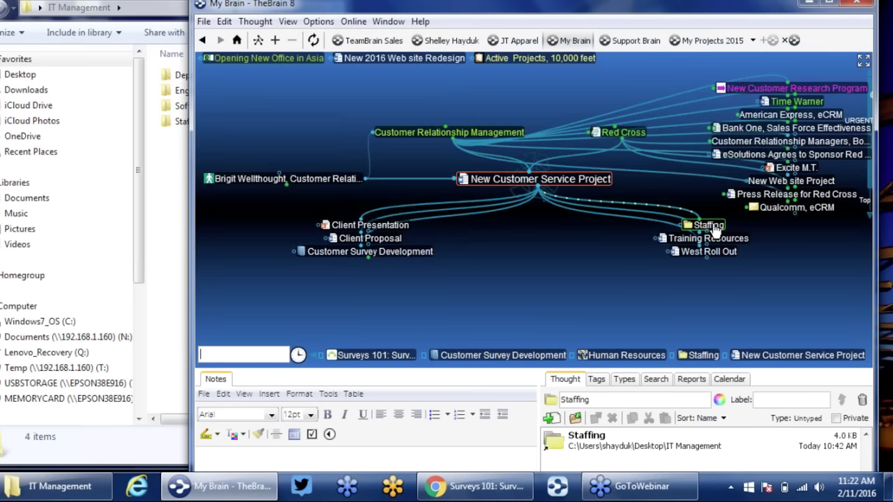
right_click(713, 229)
left_click(722, 385)
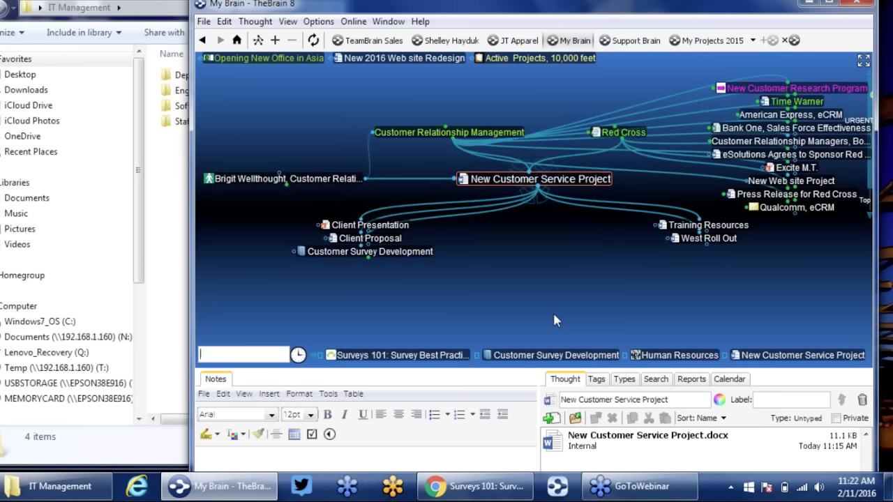
Narrow TheBrain's window and reposition it beside the IT Management folder window.
left_click(173, 242)
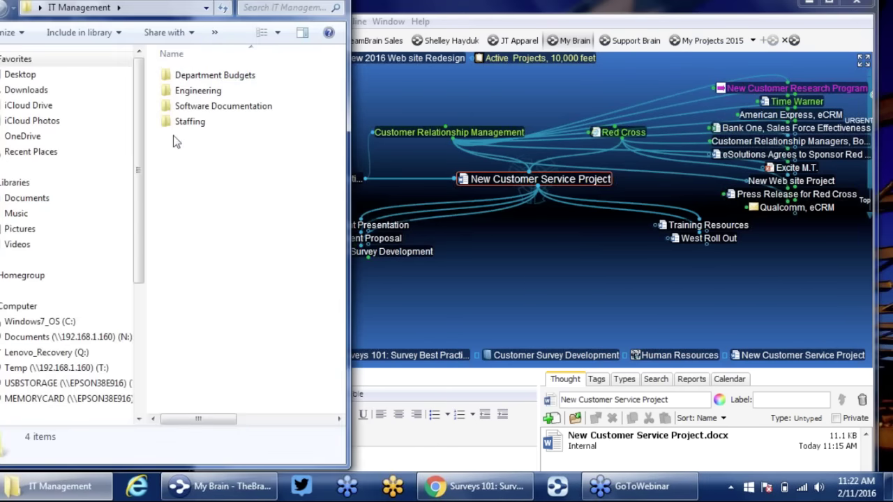
left_click(587, 291)
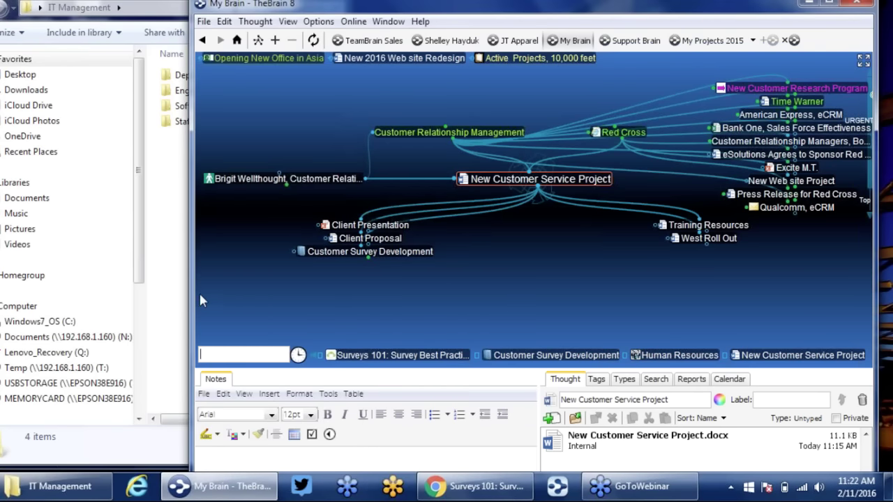
left_click_drag(194, 297, 299, 298)
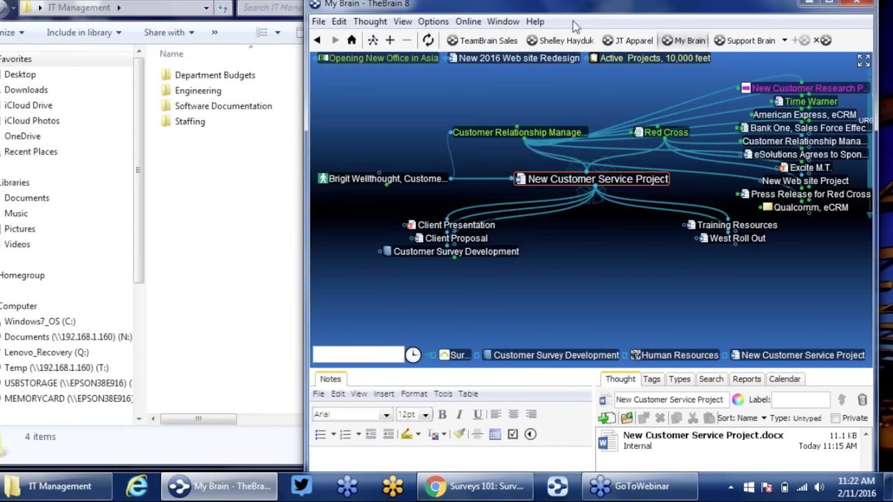
left_click_drag(528, 10, 433, 8)
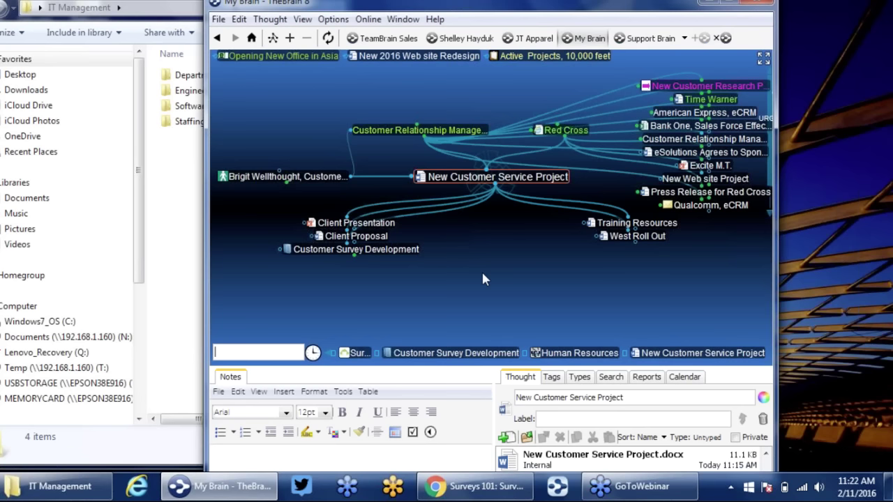
Import the desktop folder IT Management with its contents beneath New Customer Service Project and activate the IT Management thought.
left_click(218, 19)
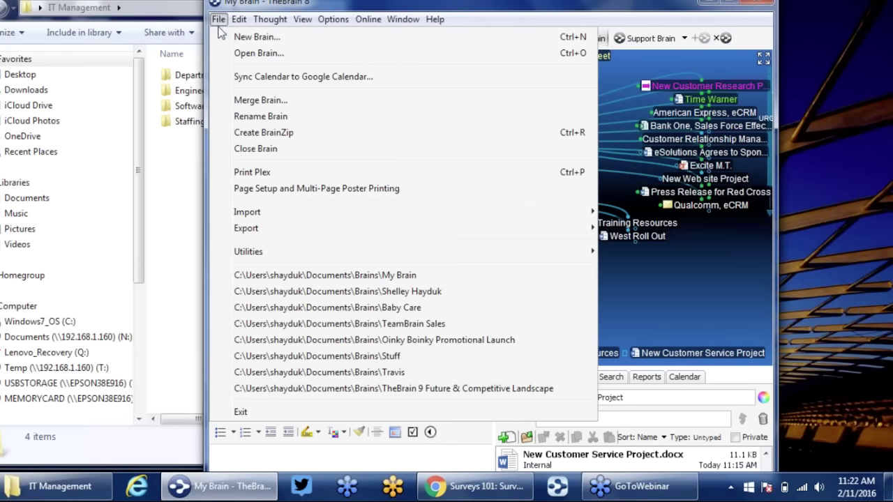
mouse_move(241, 211)
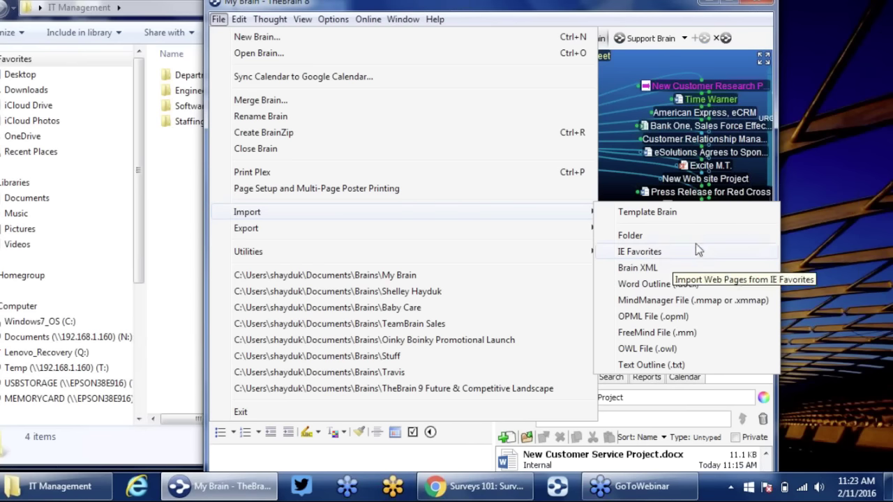
left_click(632, 237)
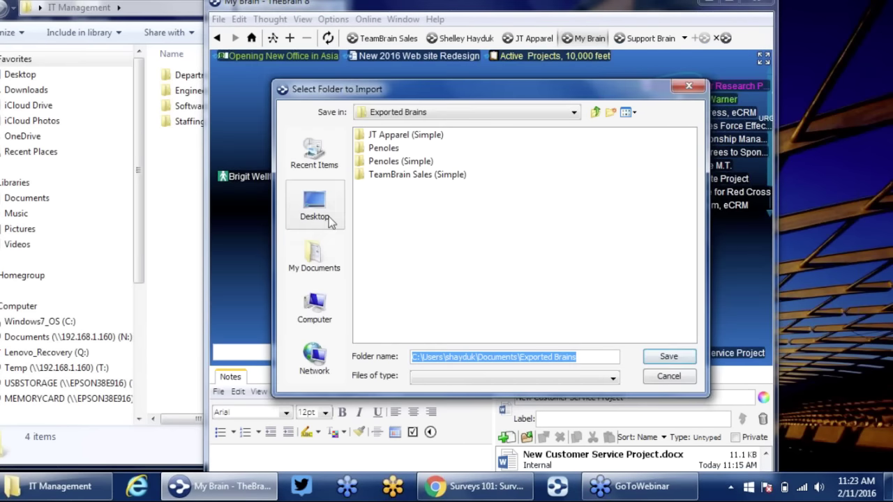
left_click(329, 216)
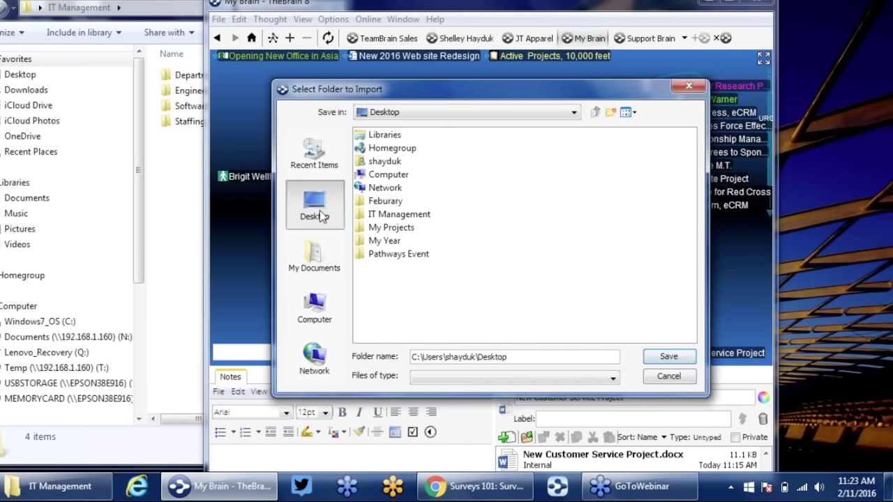
left_click(403, 215)
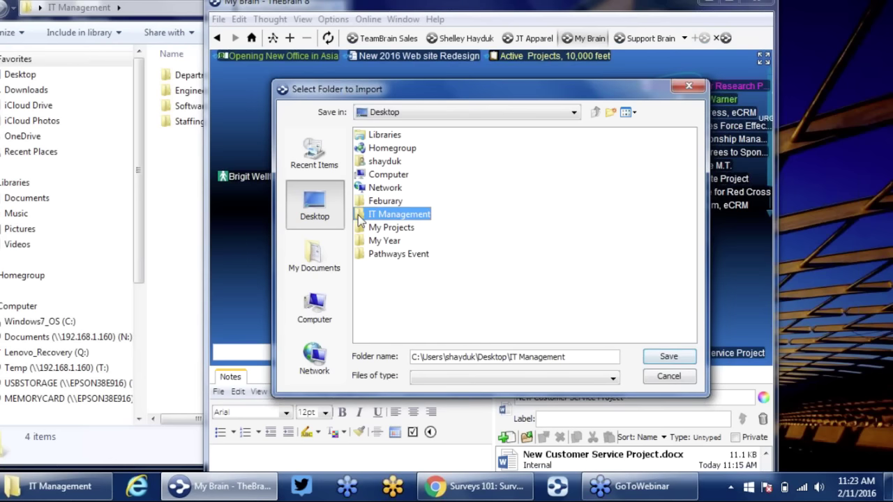
left_click(665, 361)
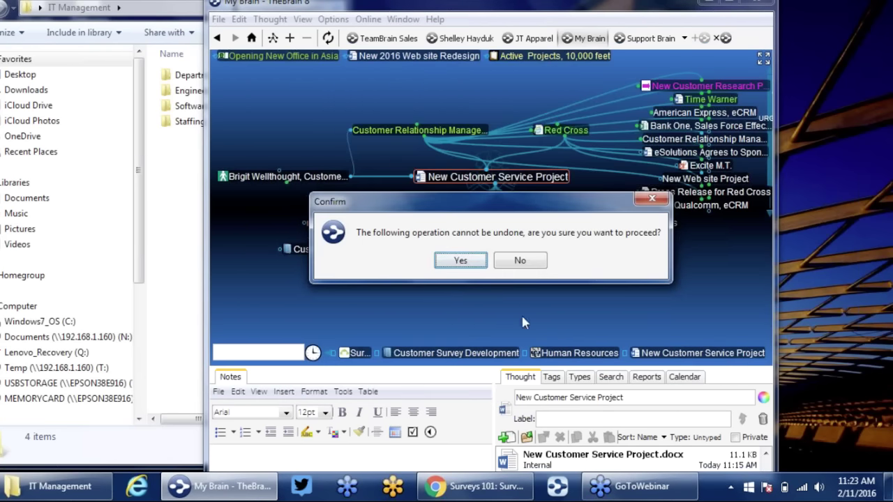
left_click(461, 261)
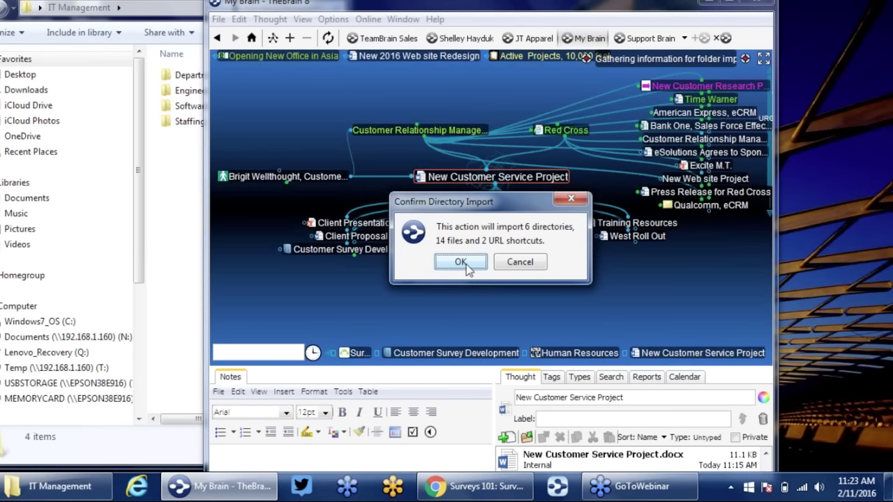
left_click(466, 267)
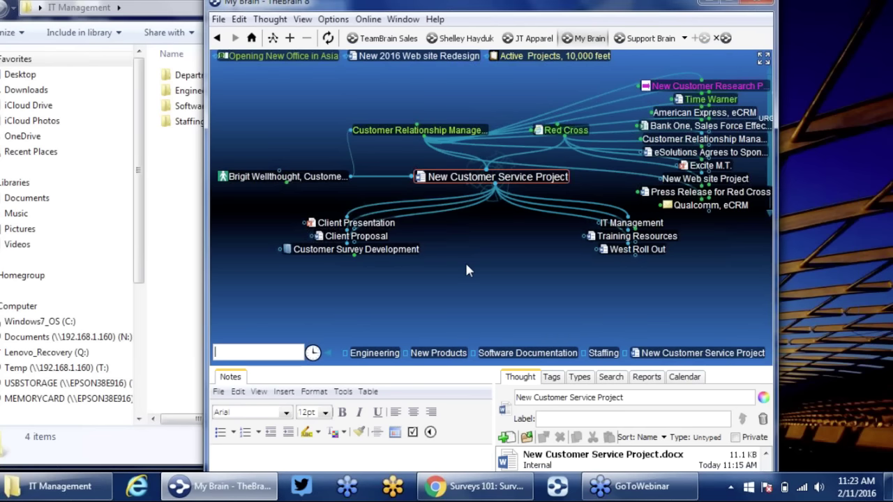
left_click(651, 225)
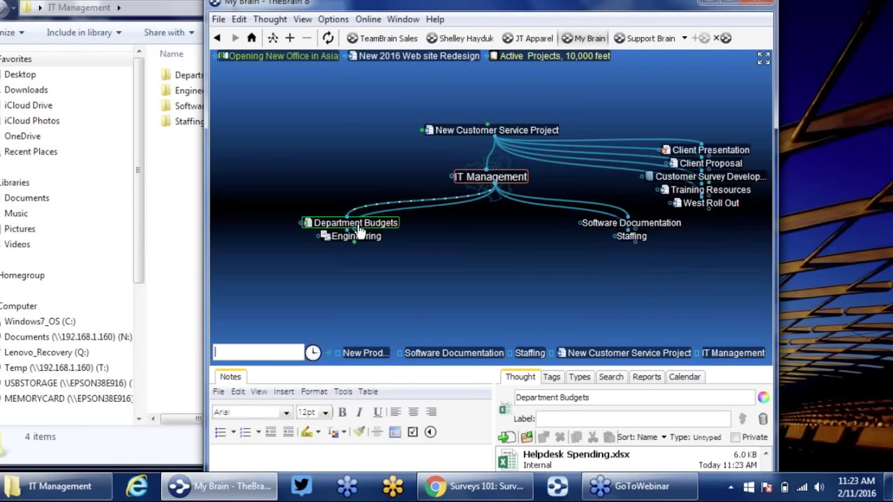
mouse_move(633, 230)
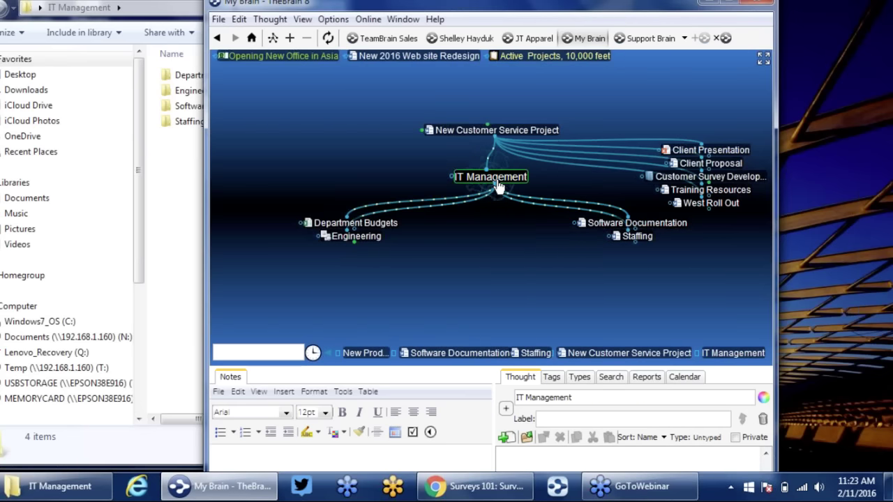
Compare the files in the Department Budgets folder with the attachments of the Department Budgets thought, enlarging TheBrain's attachment area.
left_click(116, 9)
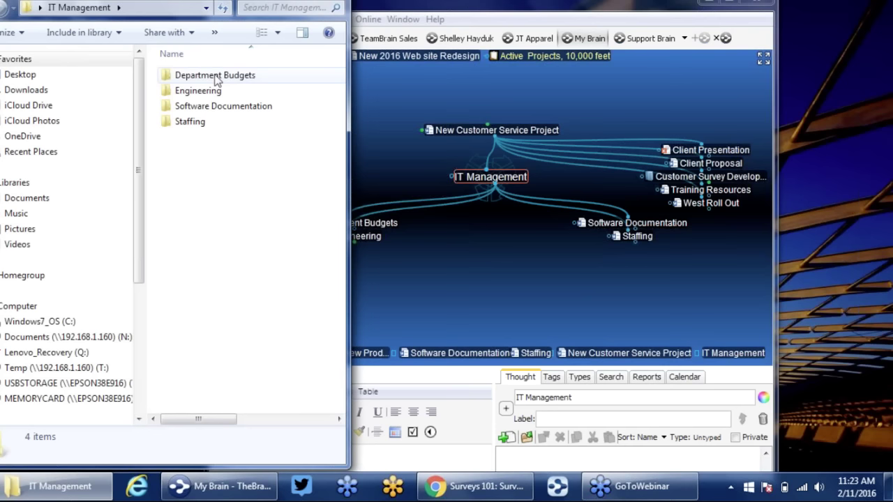
double_click(214, 75)
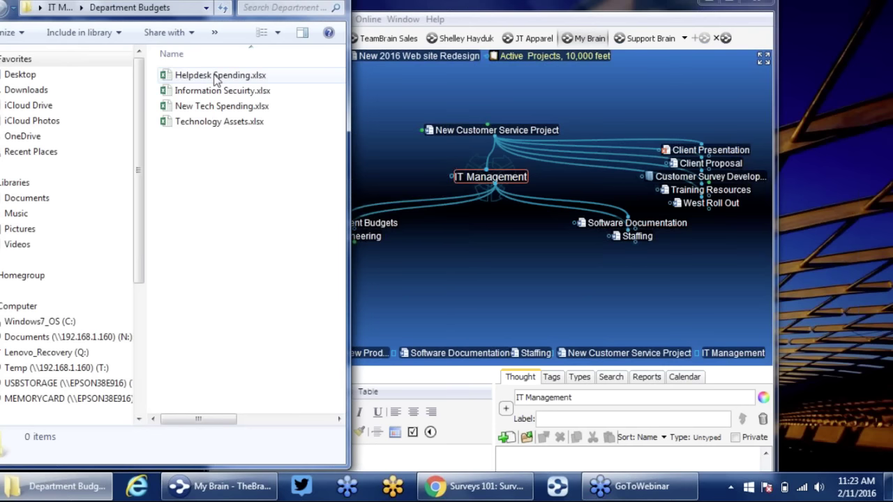
left_click(514, 239)
left_click(380, 223)
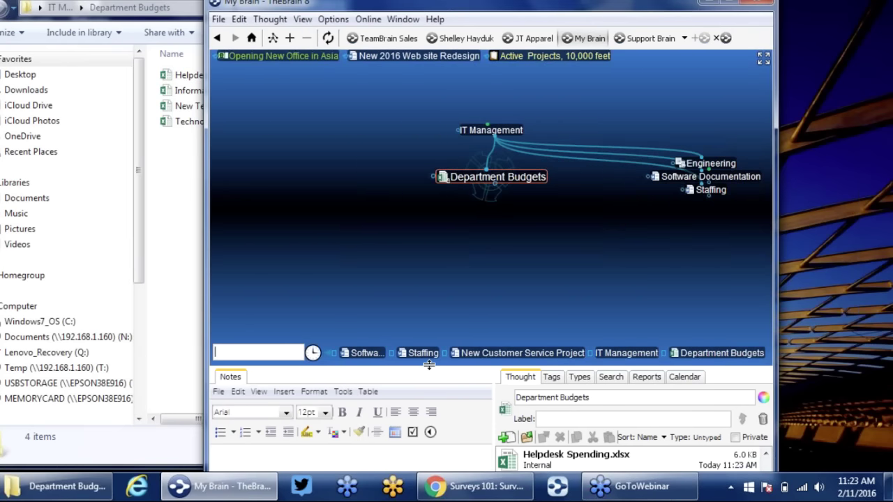
left_click_drag(422, 358, 416, 296)
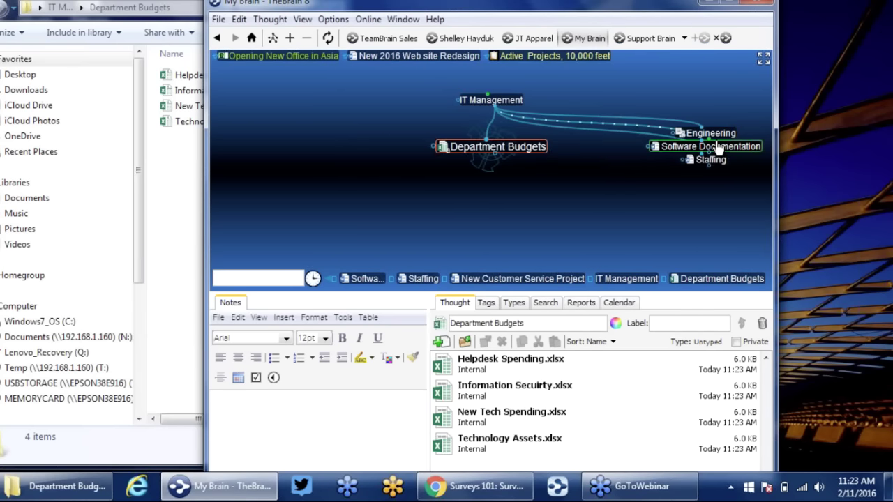
Examine the attachments of the imported Engineering and Staffing thoughts and return to IT Management.
mouse_move(717, 136)
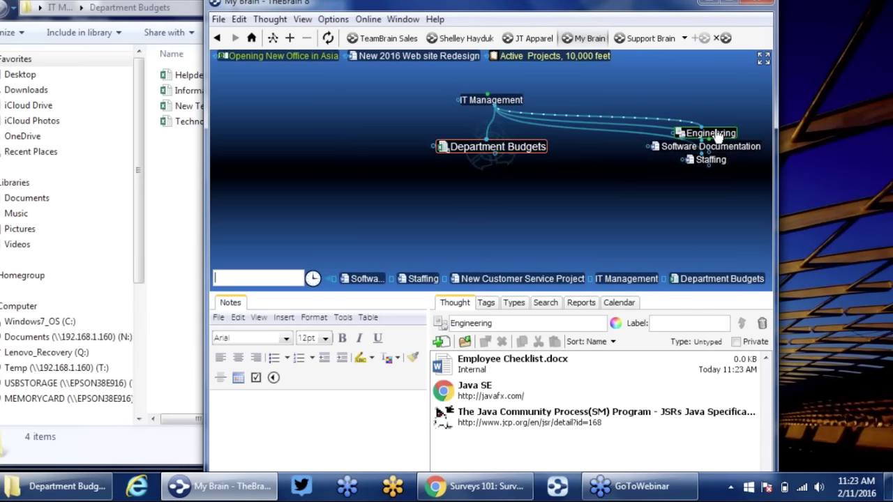
left_click(505, 101)
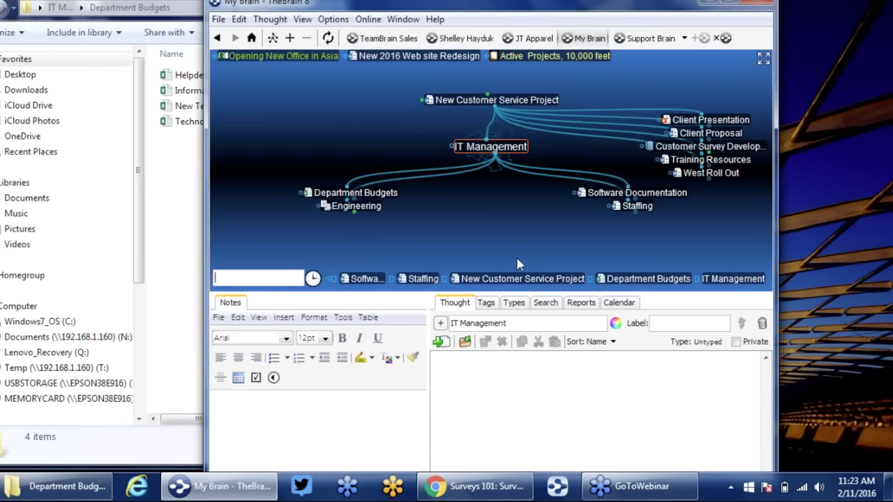
mouse_move(634, 198)
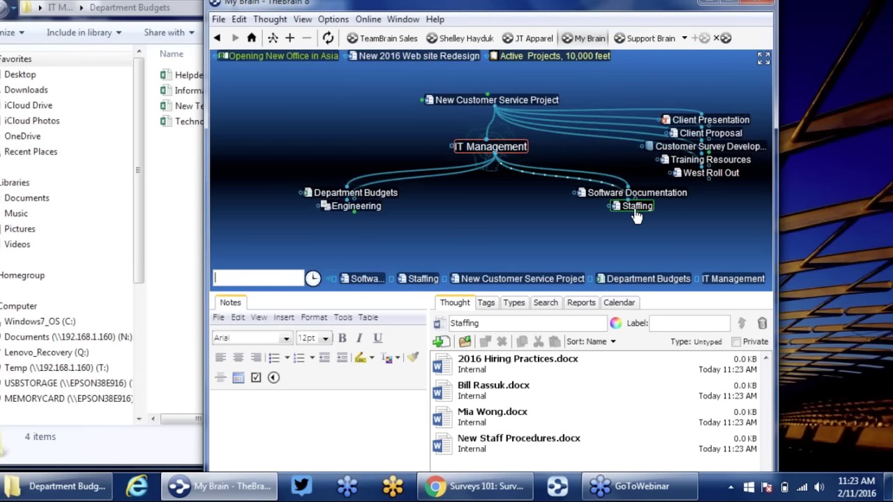
left_click(371, 204)
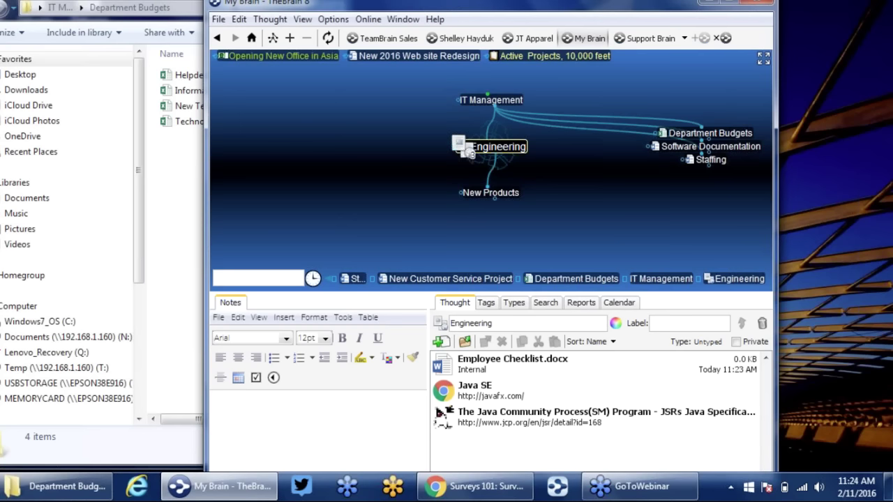
left_click(491, 100)
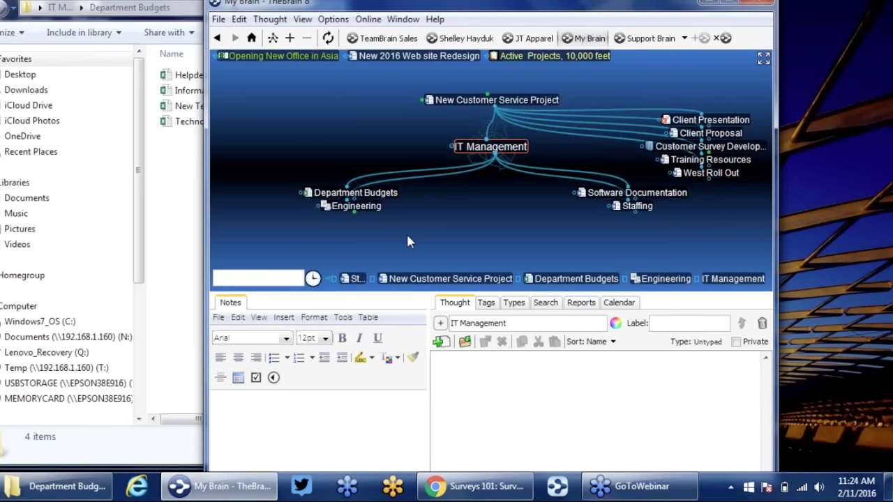
Turn the Helpdesk Spending, Information Secuirty, New Tech Spending and Technology Assets attachments of Department Budgets into separate child thoughts.
left_click(388, 193)
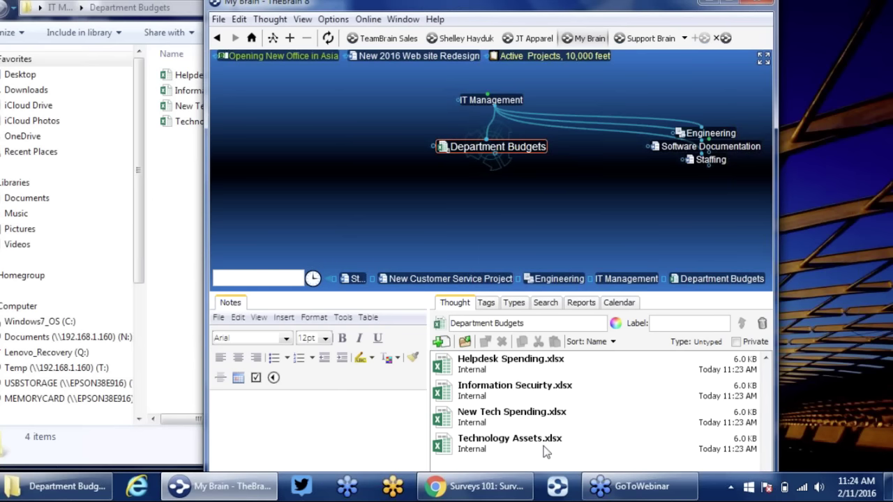
left_click(441, 366)
left_click_drag(487, 263, 495, 214)
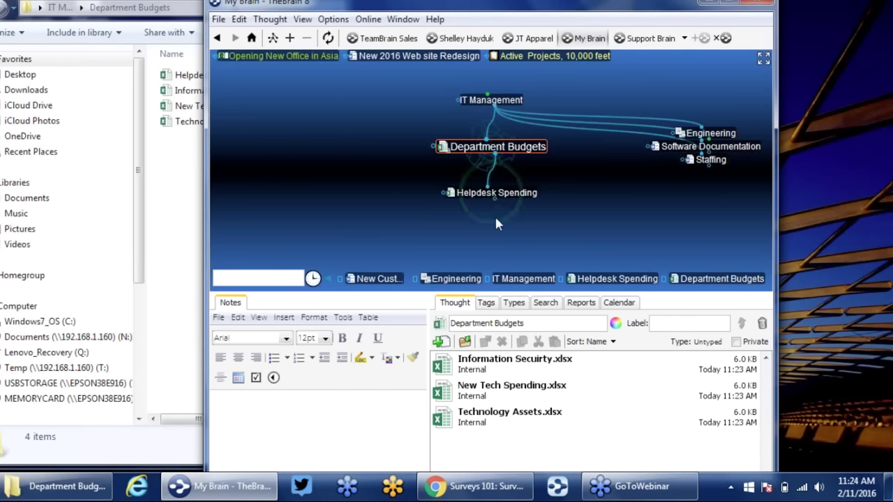
left_click(447, 375)
left_click_drag(447, 375, 595, 203)
left_click_drag(443, 366, 529, 201)
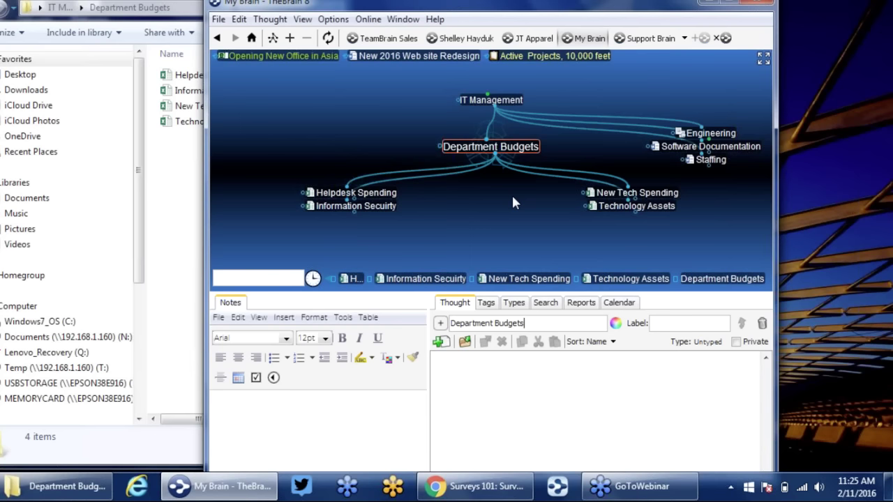
Return to New Customer Service Project and link the existing New Tech Spending thought as its child.
left_click(513, 100)
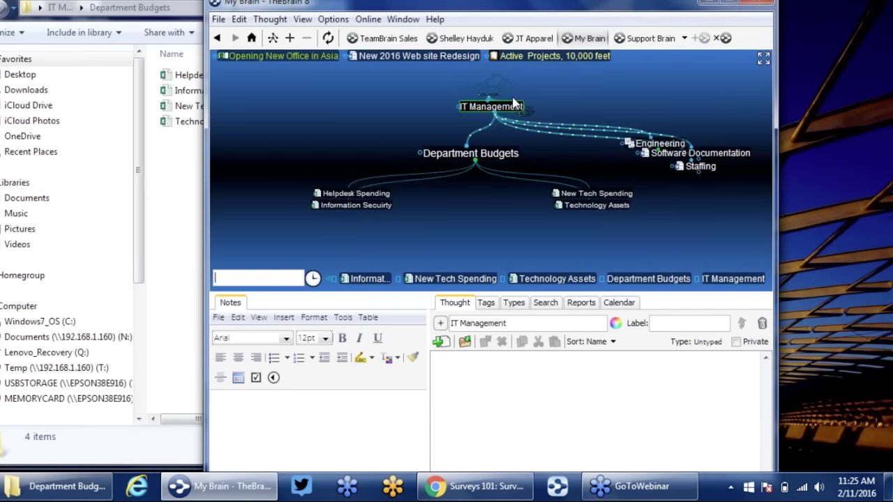
left_click(526, 173)
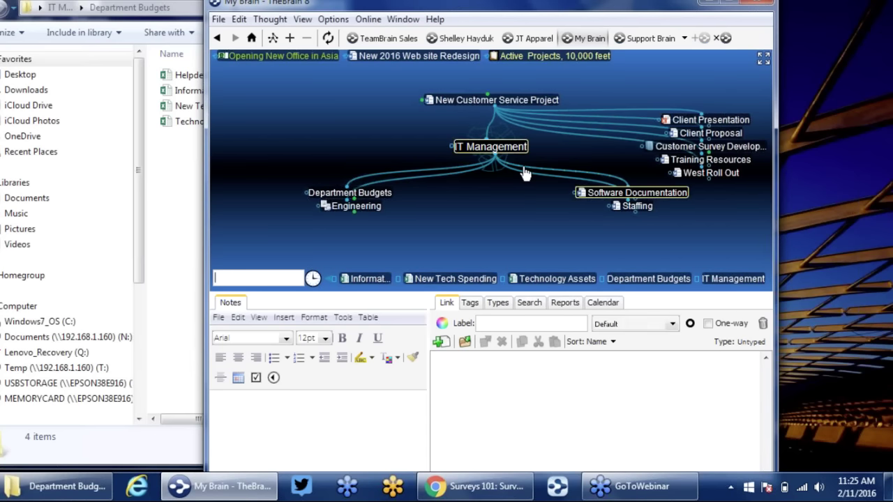
key("Up")
key("Return")
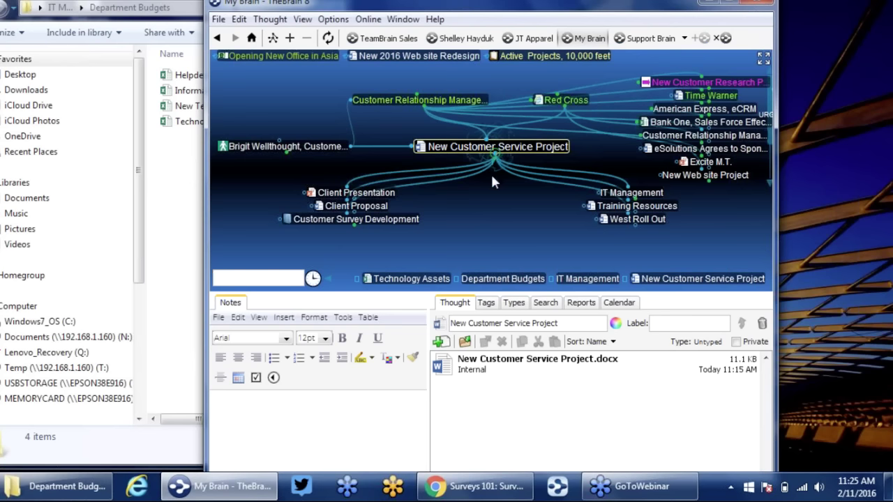
left_click_drag(492, 220, 492, 221)
type("new")
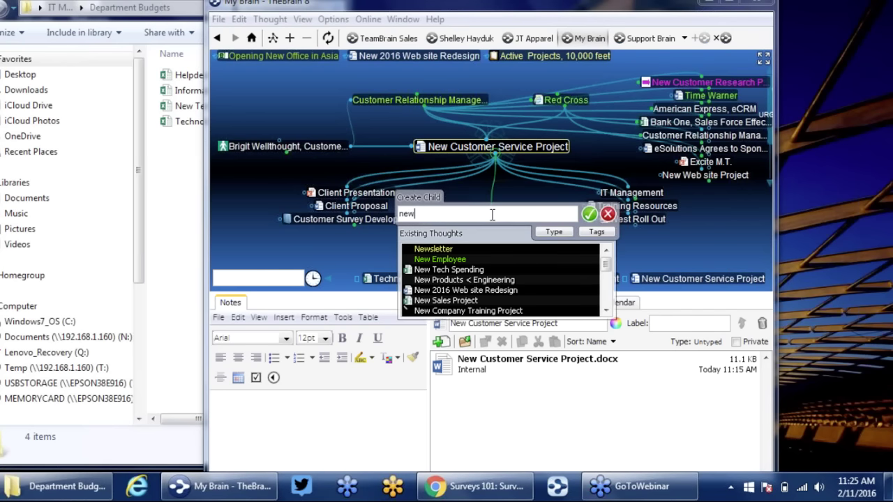
left_click(478, 272)
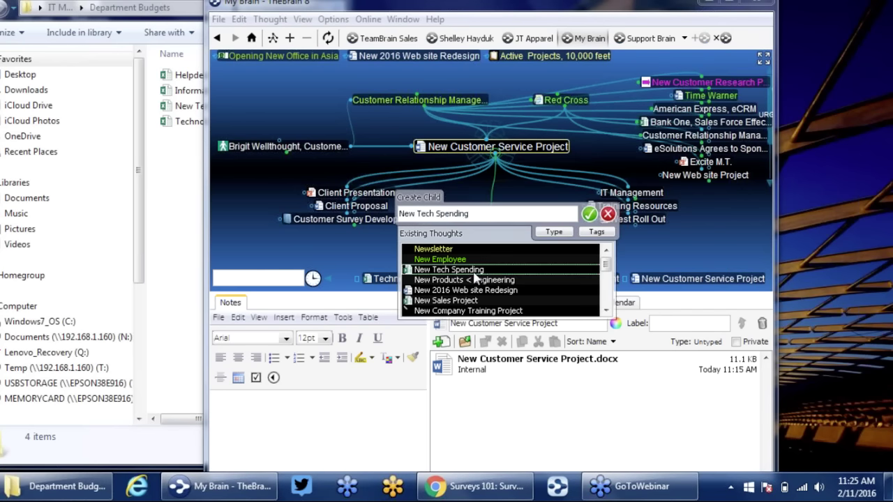
left_click(588, 214)
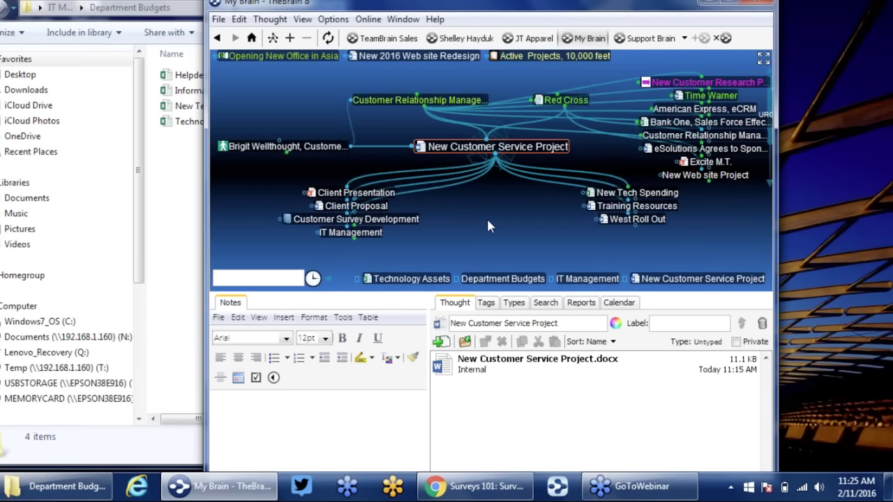
Activate IT Management and link its existing Engineering thought as a parent instead.
left_click(359, 234)
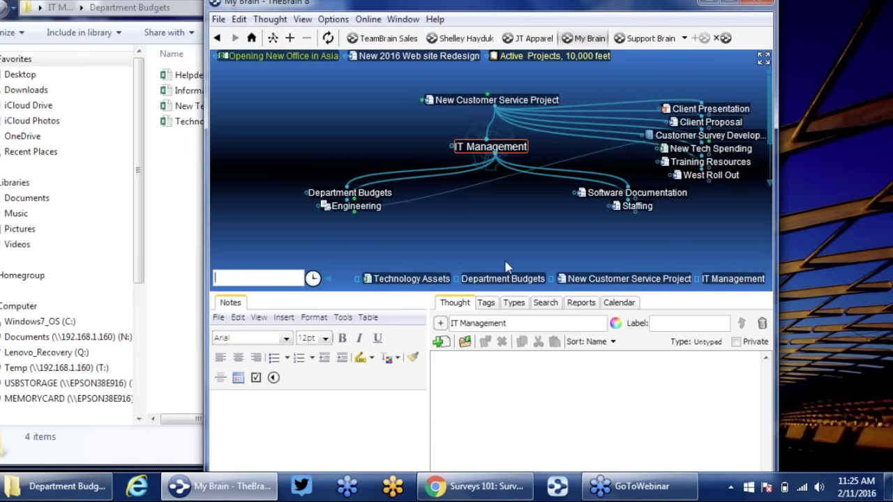
left_click_drag(487, 138, 369, 96)
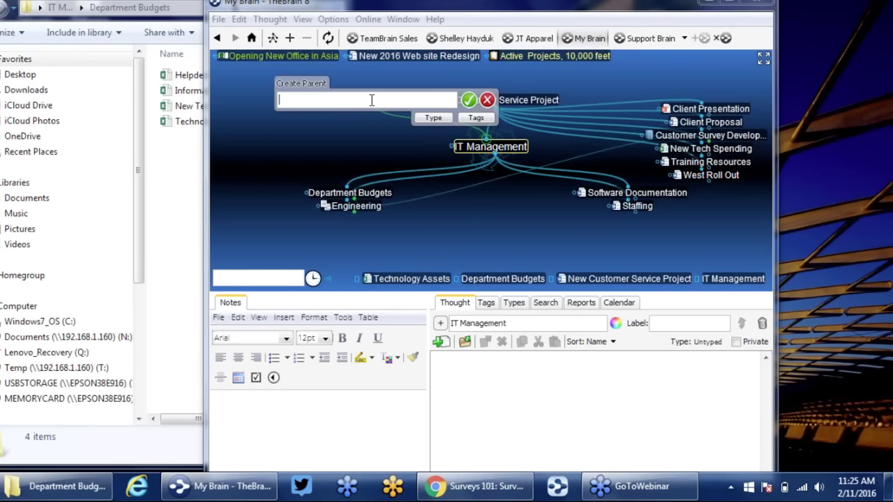
type("en")
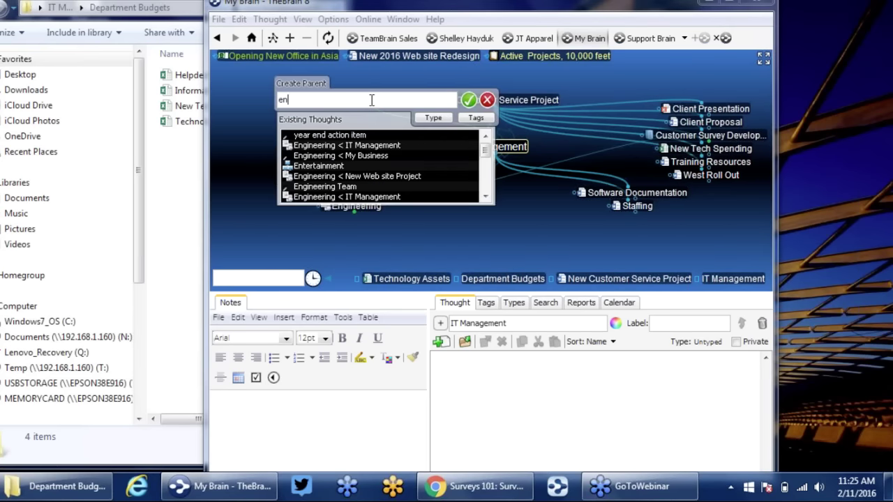
left_click(351, 148)
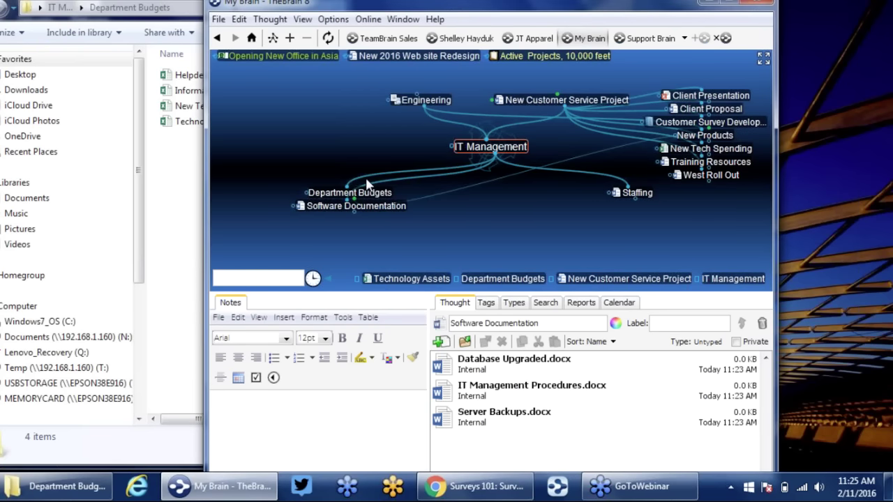
Activate New Customer Service Project, giving more height to the thought map and more width to the notes area.
left_click(179, 219)
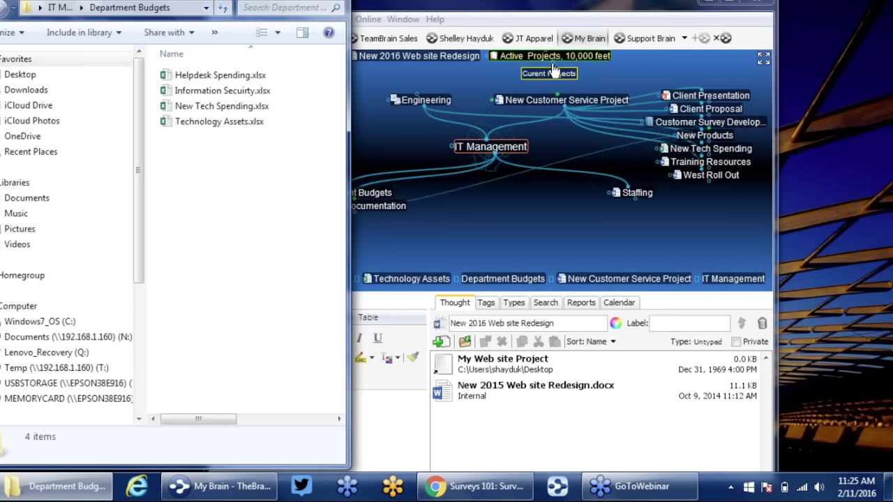
left_click(472, 82)
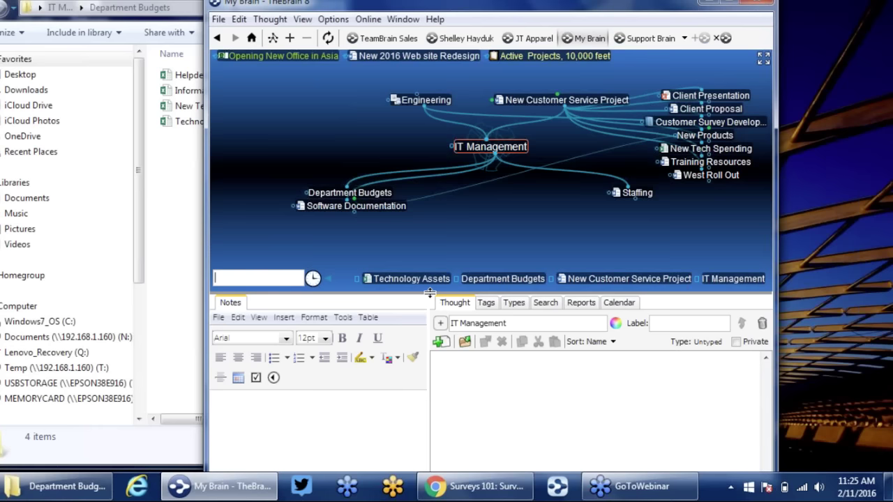
left_click_drag(433, 292, 440, 328)
left_click(593, 112)
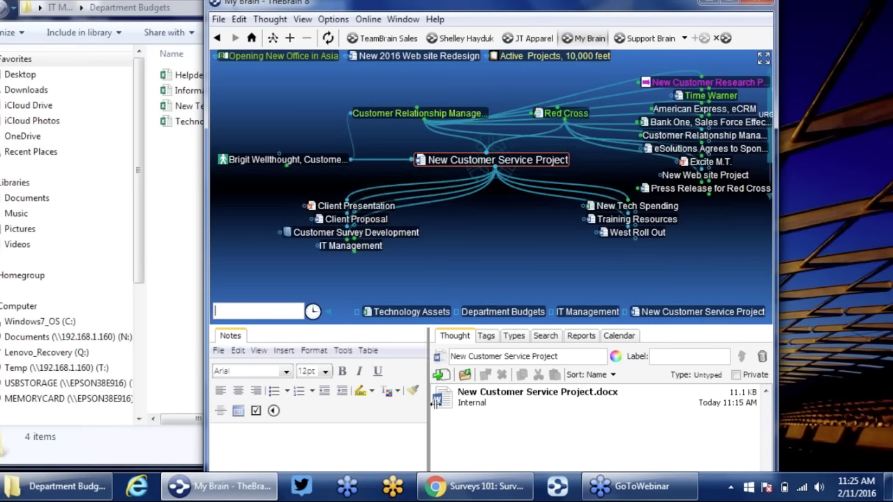
left_click_drag(435, 400, 503, 415)
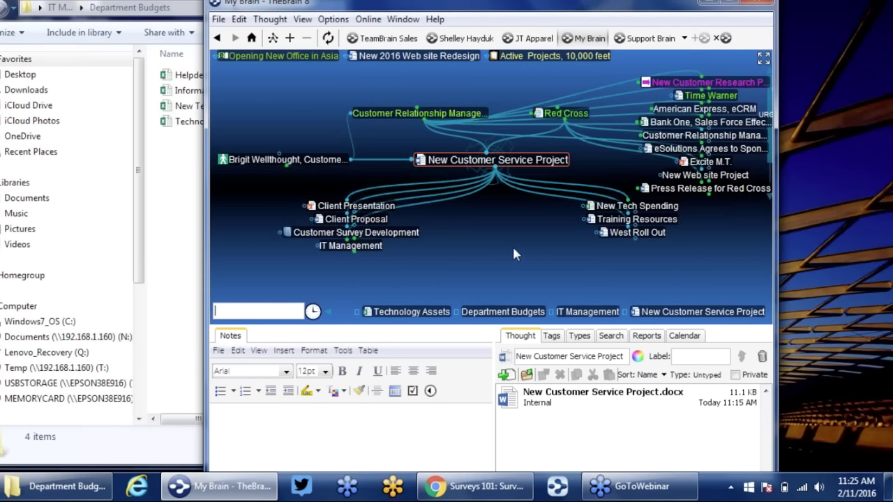
Activate the Client Proposal thought and view the folder that stores its attachment, closing the folder window again.
left_click(356, 219)
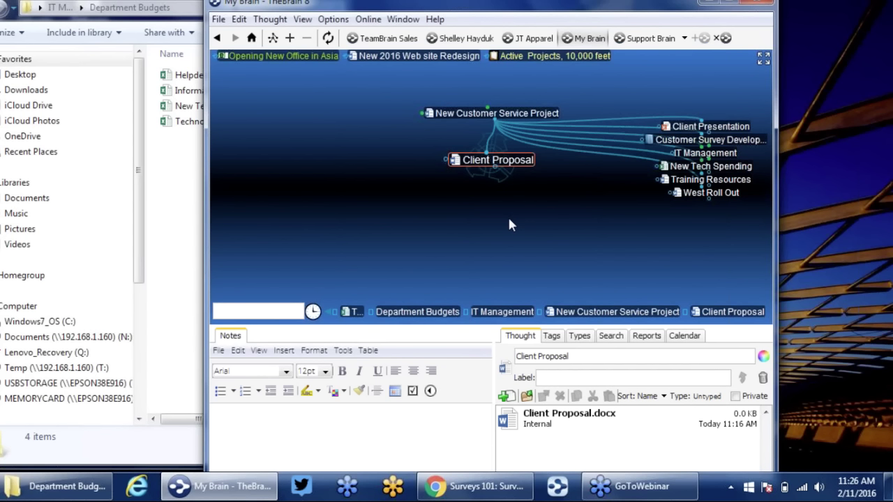
left_click(528, 396)
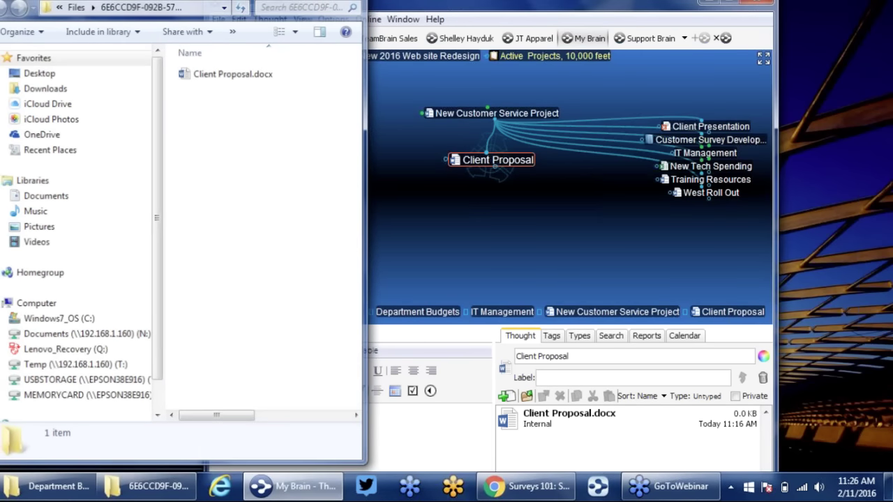
key("alt+F4")
Open the attached Client Proposal.docx in Word and enter the text "Client proposal new idea".
double_click(569, 413)
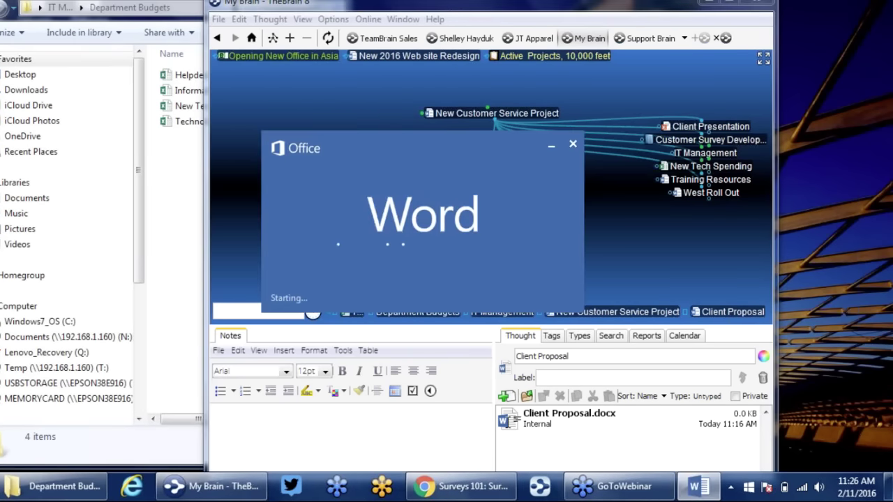
type("c")
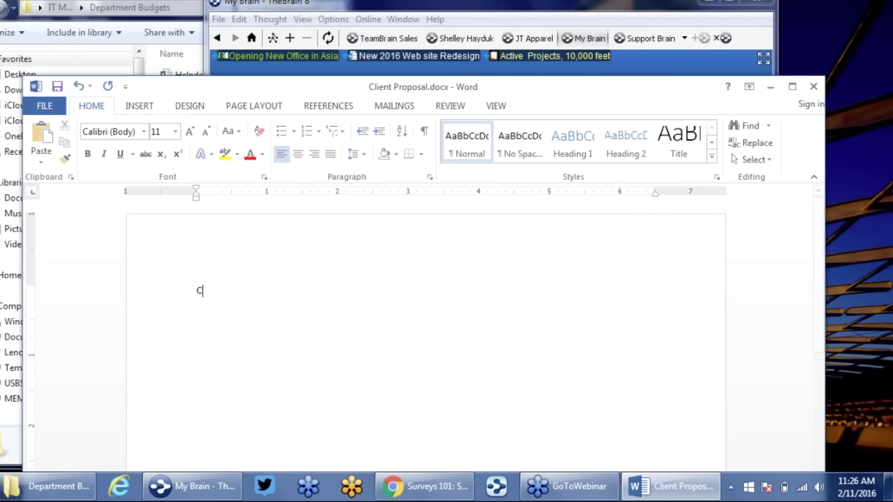
type("lient ")
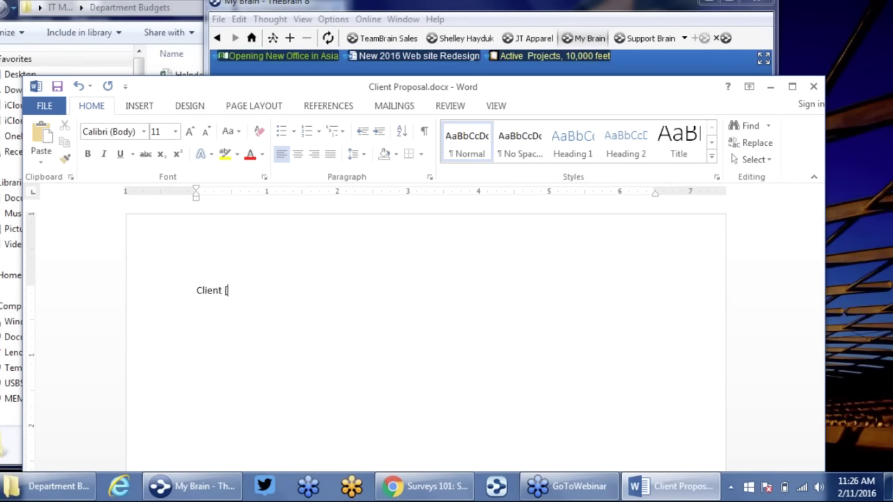
type("proposal new idea")
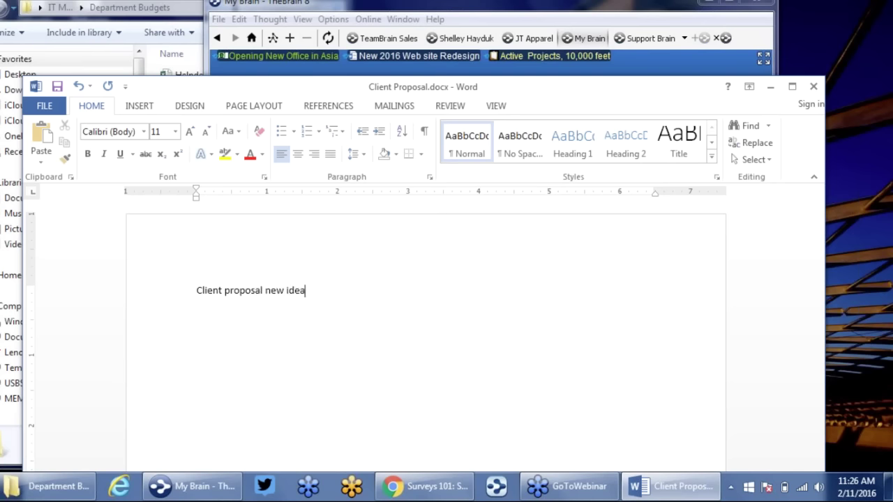
Set the font size of the line "Client proposal new idea" to 14 and deselect the text.
left_click(109, 273)
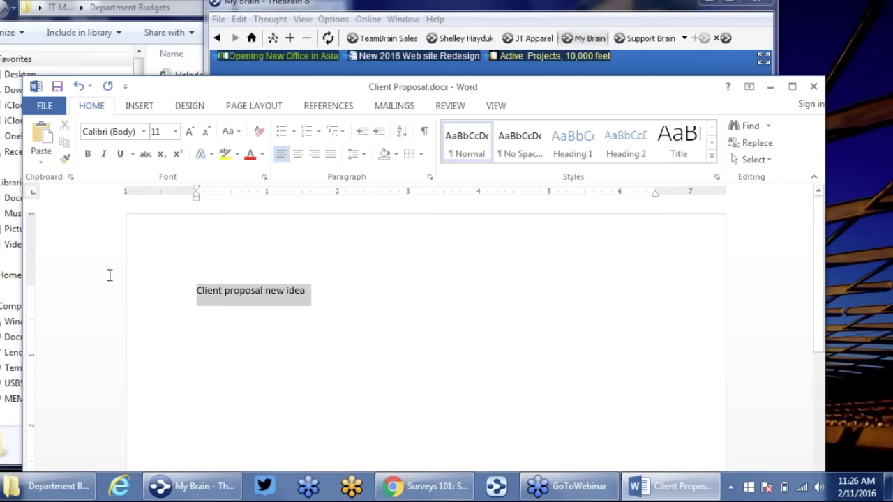
left_click(176, 132)
left_click(163, 222)
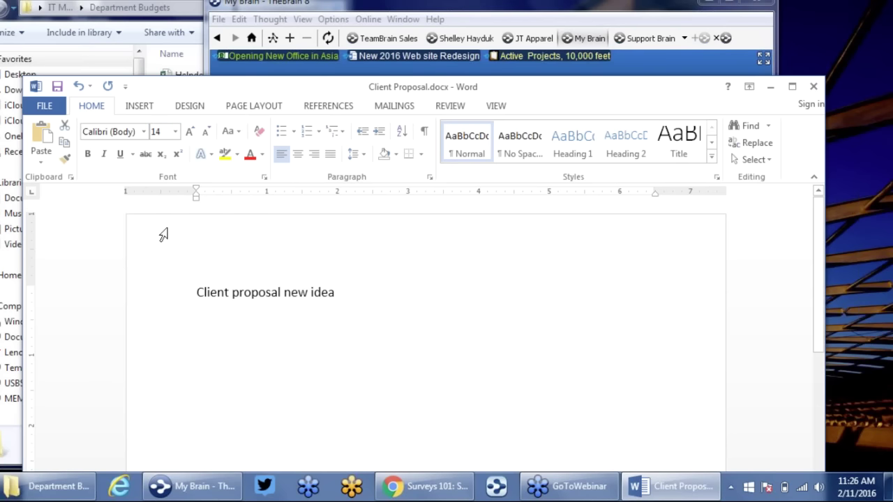
left_click(460, 309)
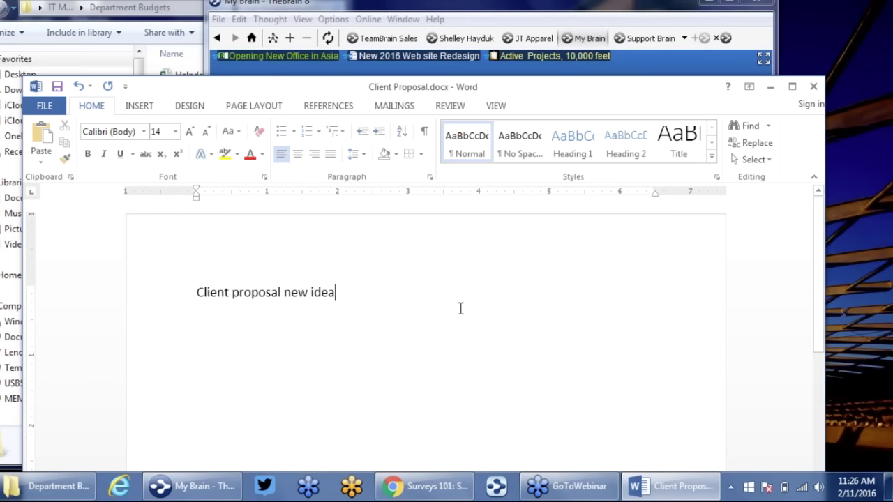
Save a copy of the document as Client Proposal 2.docx in its current folder and close Word.
left_click(46, 107)
left_click(41, 255)
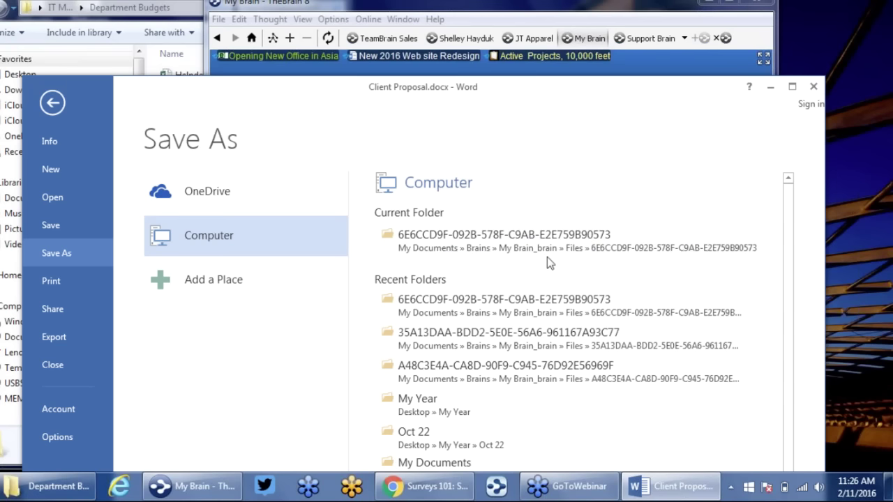
left_click(487, 238)
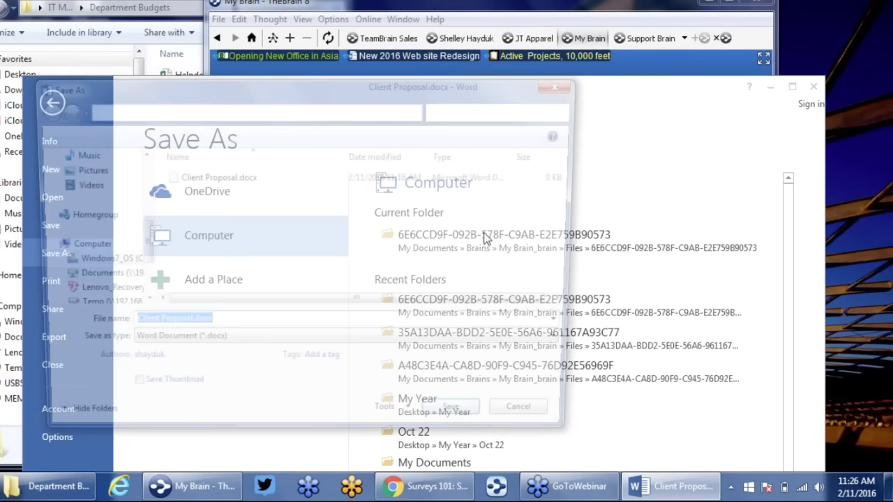
left_click(249, 326)
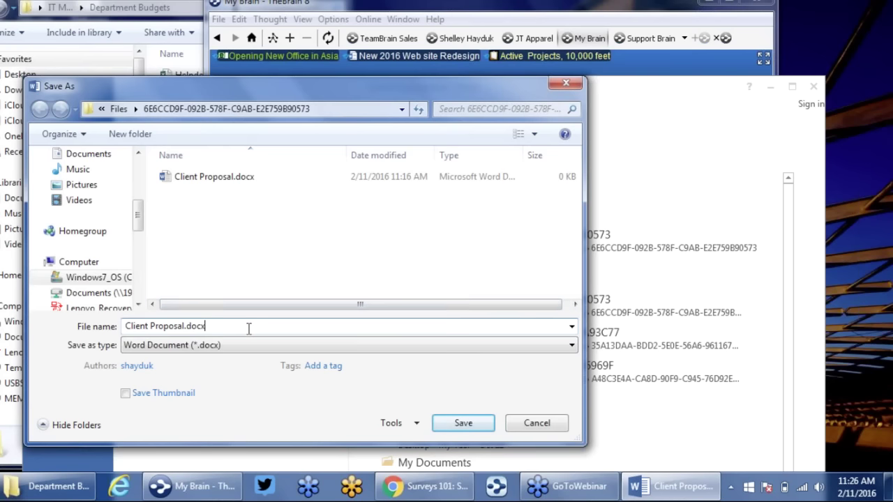
key("Left")
key("Left")
key("Left")
key("Left")
key("Left")
type("2")
left_click(464, 424)
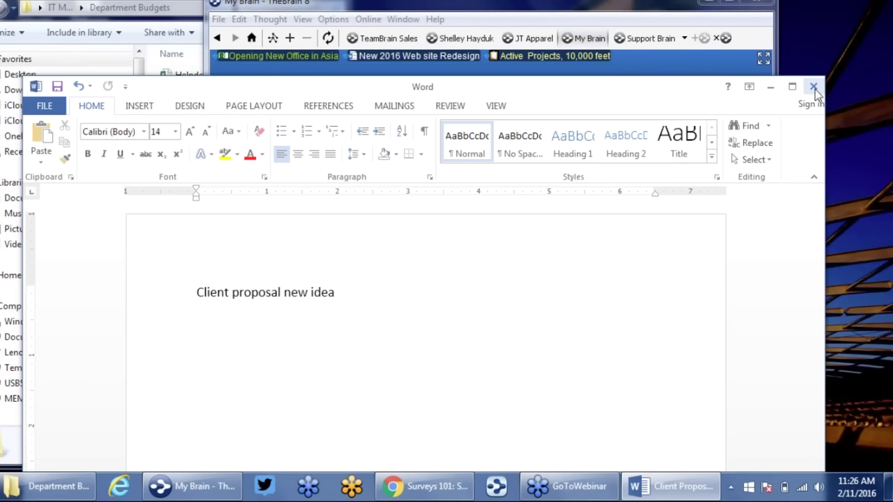
left_click(815, 88)
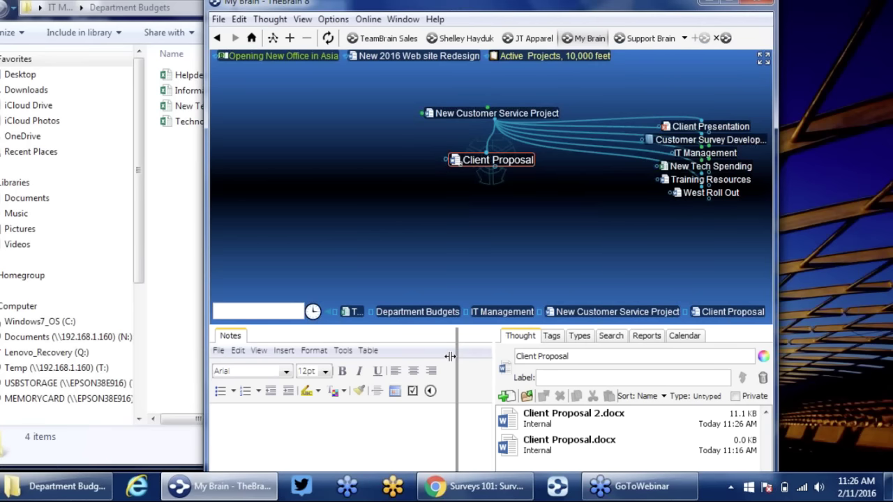
Widen the attachments area, reactivate the New Customer Service Project thought and give the thought map more height.
left_click_drag(450, 356, 436, 356)
left_click_drag(434, 325, 434, 311)
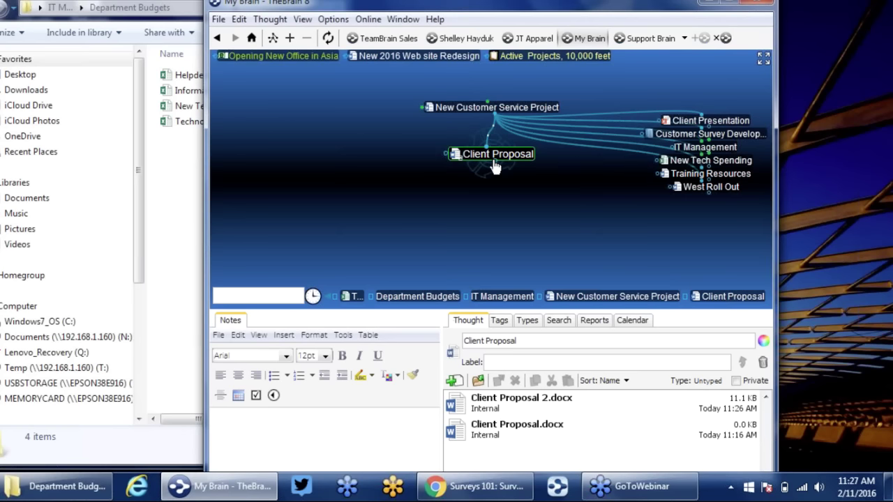
left_click(513, 109)
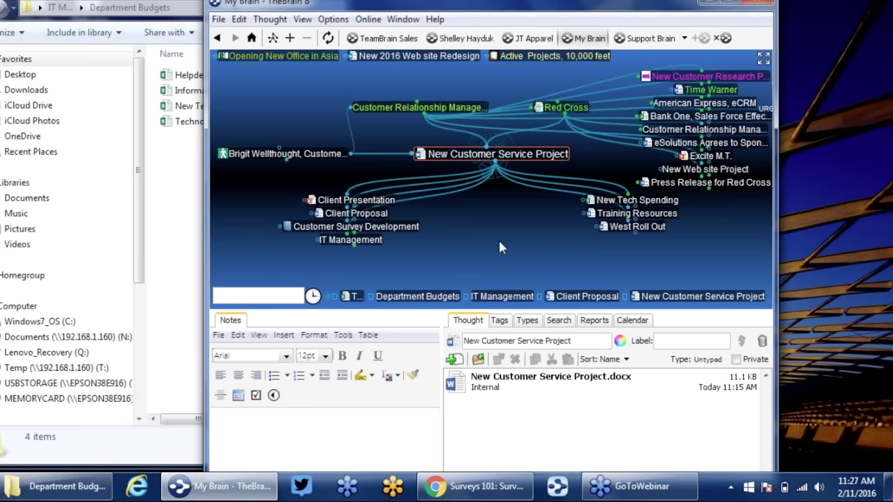
left_click(380, 216)
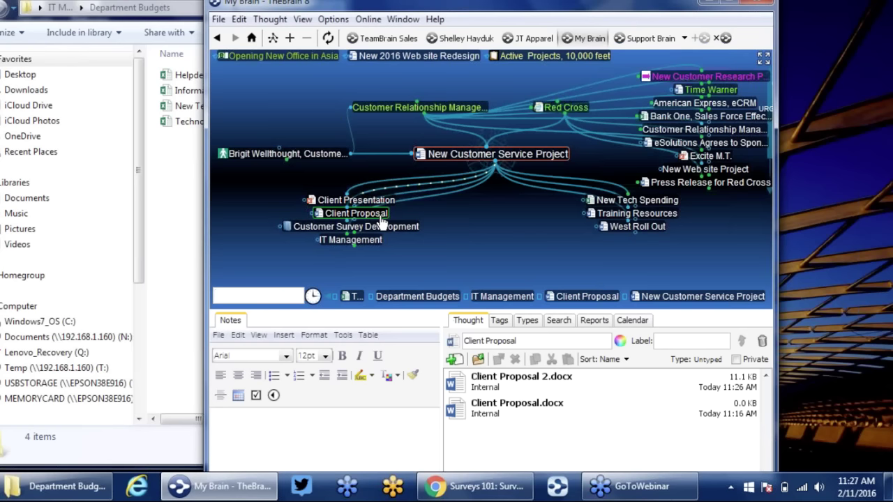
left_click(497, 230)
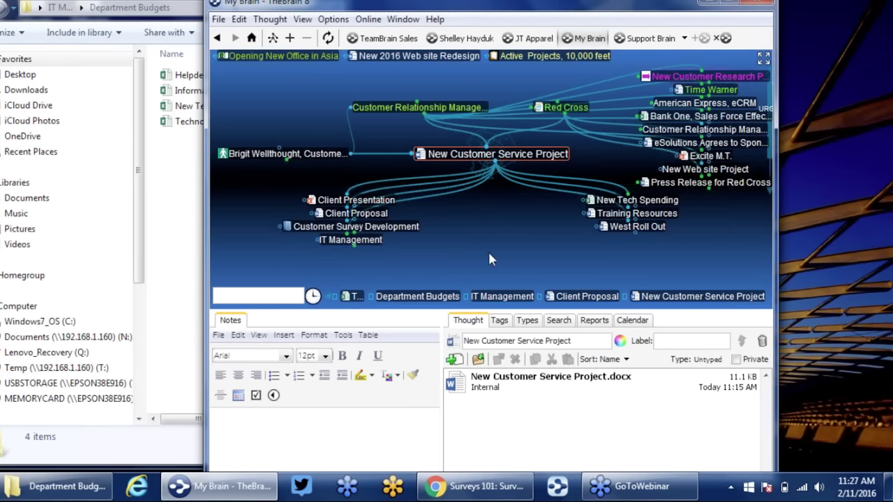
left_click_drag(416, 310, 416, 331)
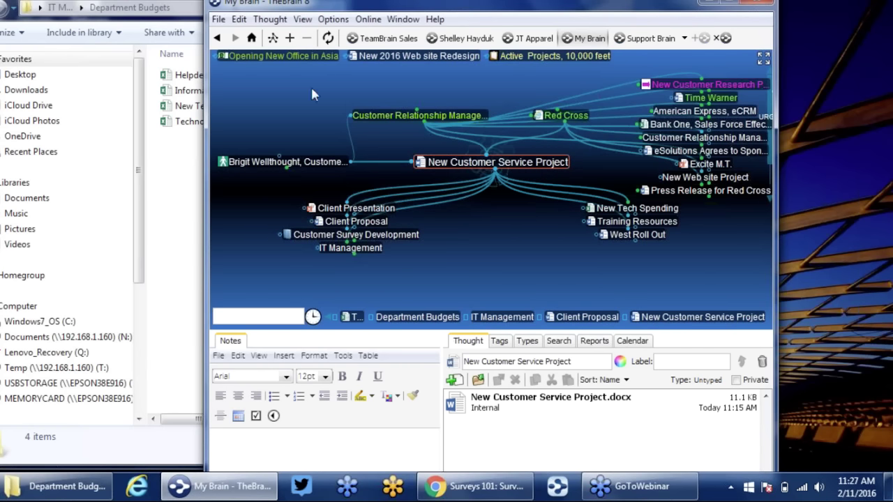
In the UI preferences, review the choices for dropped files and turn on "Show virtual Thoughts for folders".
right_click(302, 97)
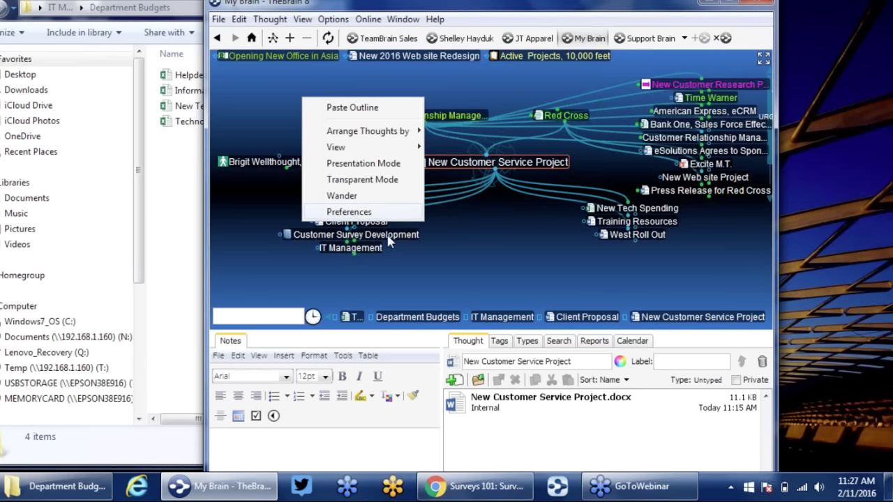
left_click(349, 212)
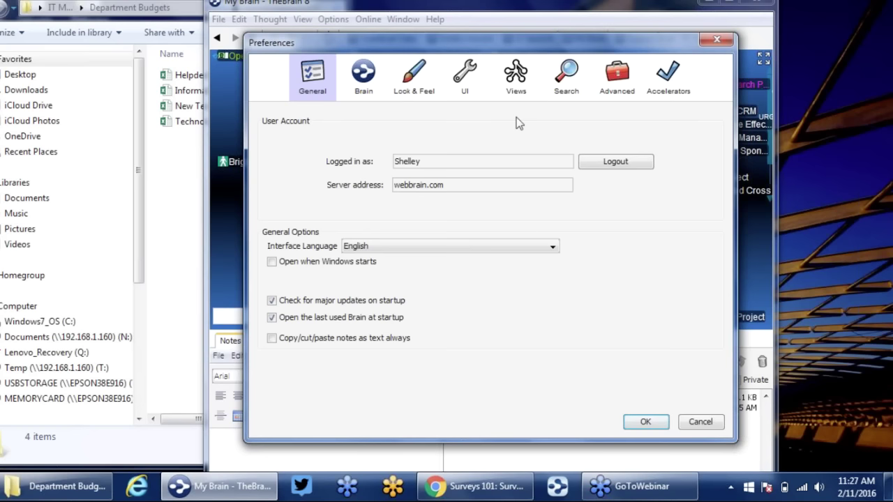
left_click(464, 77)
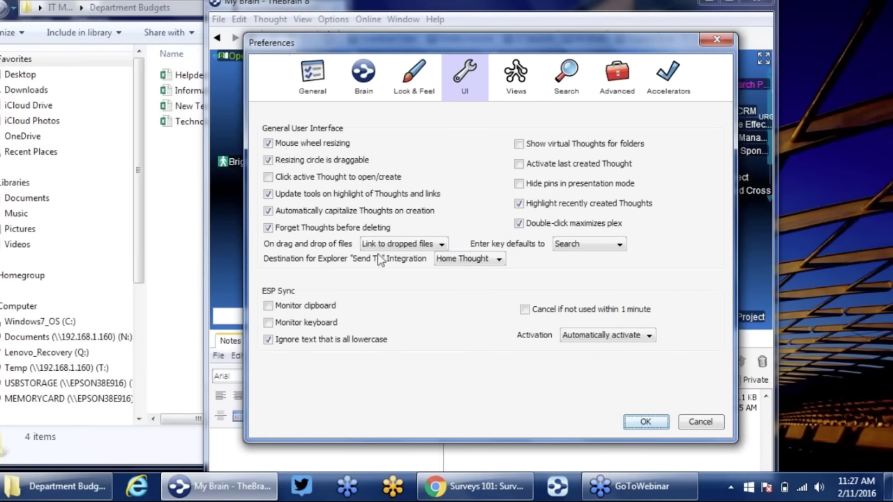
left_click(447, 249)
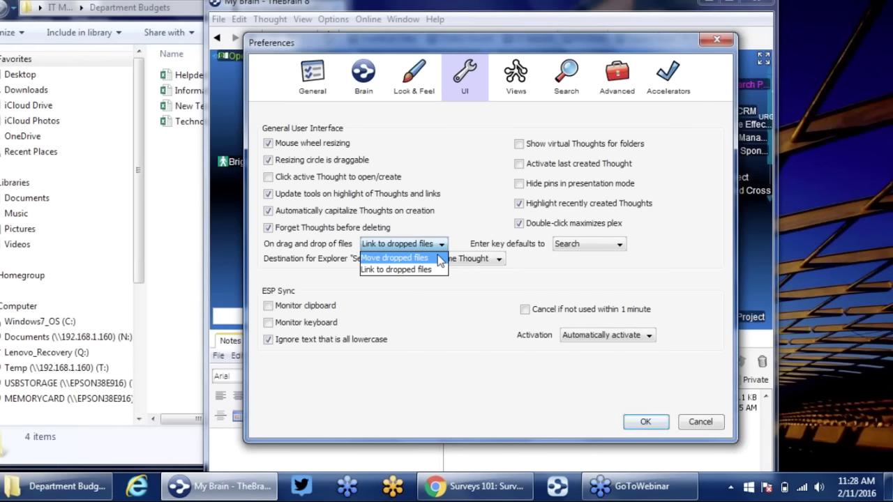
left_click(464, 214)
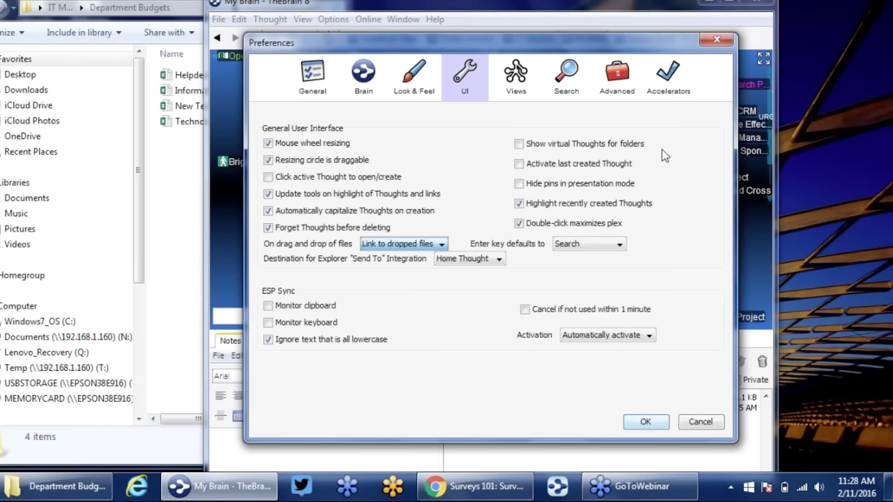
left_click(520, 144)
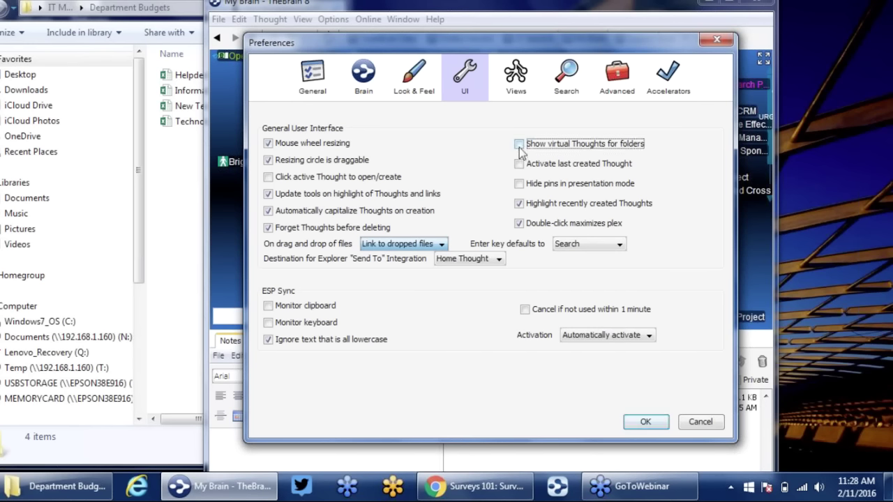
left_click(646, 423)
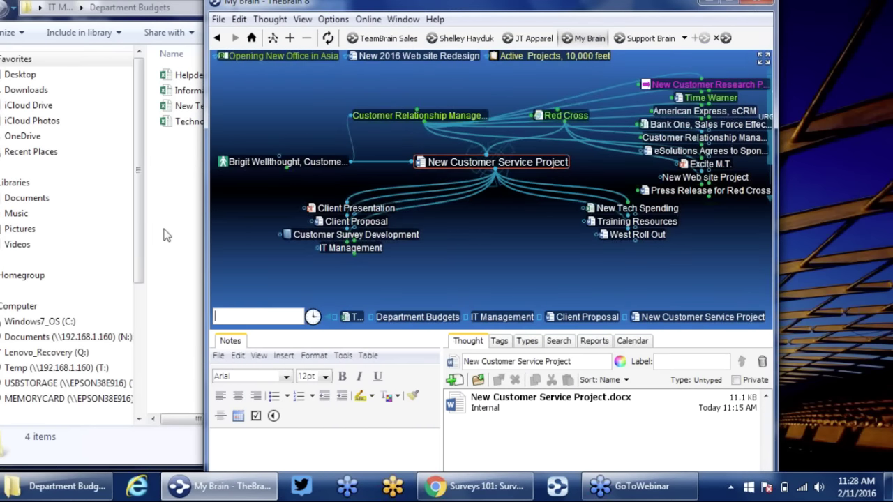
Go up to the IT Management folder in Windows Explorer and add it as a virtual thought under New Customer Service Project.
left_click(166, 236)
key("alt+Up")
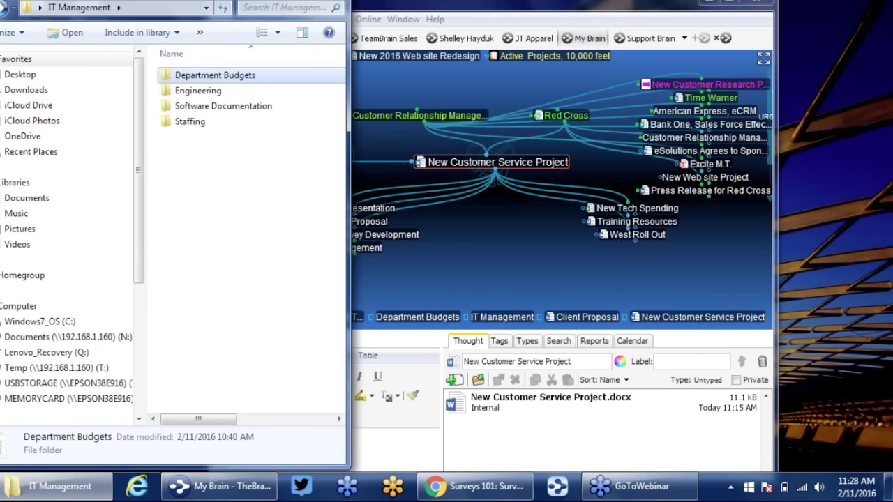
left_click_drag(27, 7, 566, 277)
left_click(566, 277)
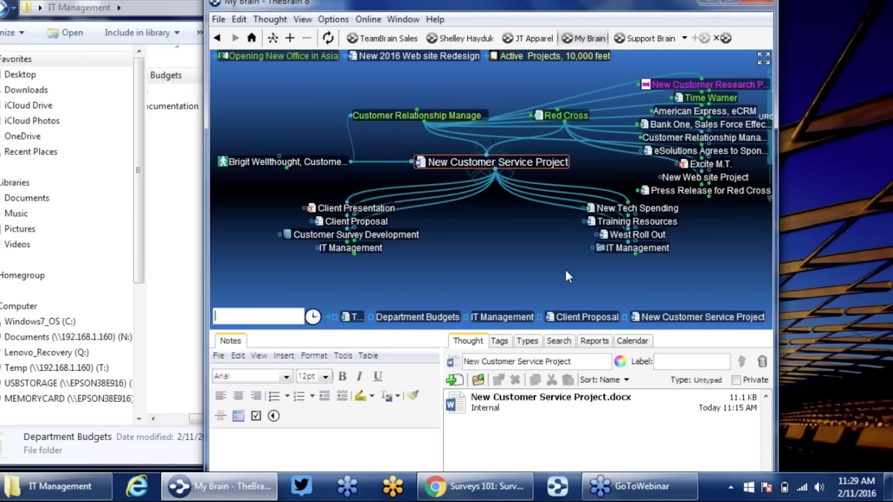
Inspect the IT Management folder thought's location and subfolders, returning to New Customer Service Project.
left_click(633, 250)
left_click(660, 261)
left_click(602, 250)
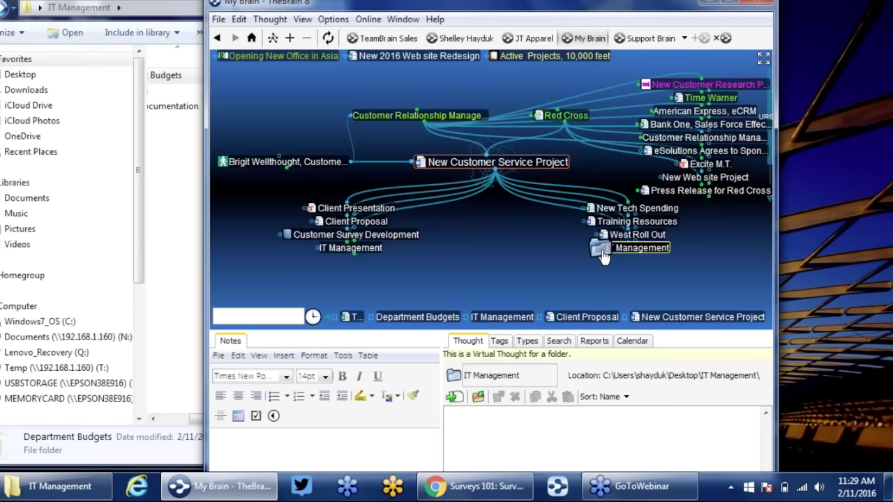
left_click(649, 256)
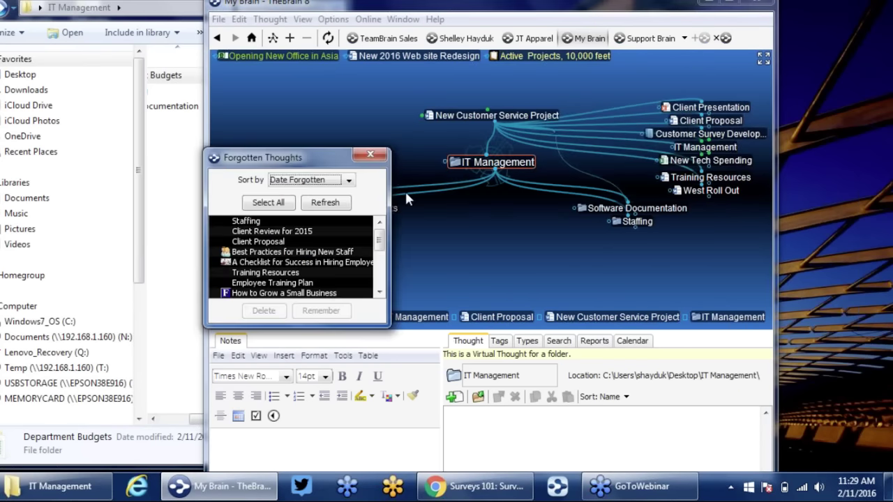
key("alt+Left")
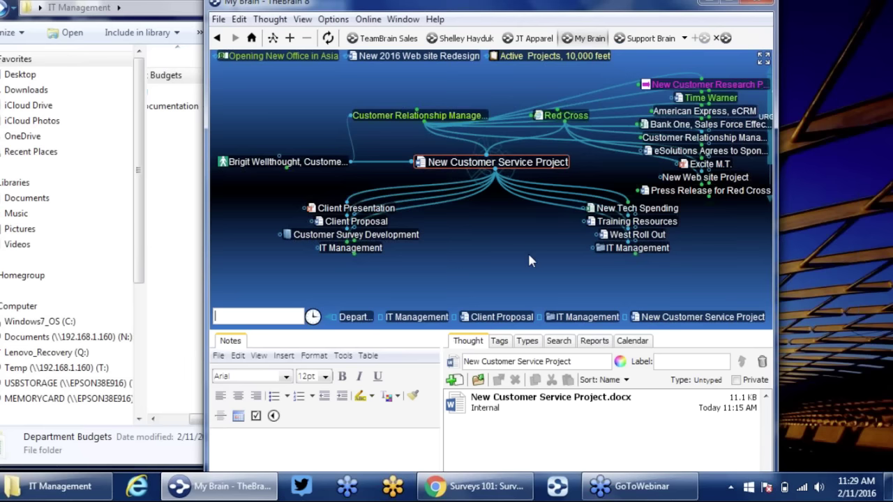
Browse the Engineering and Staffing folder thoughts under IT Management, close the Forgotten Thoughts window and return to the IT Management folder thought.
left_click(628, 247)
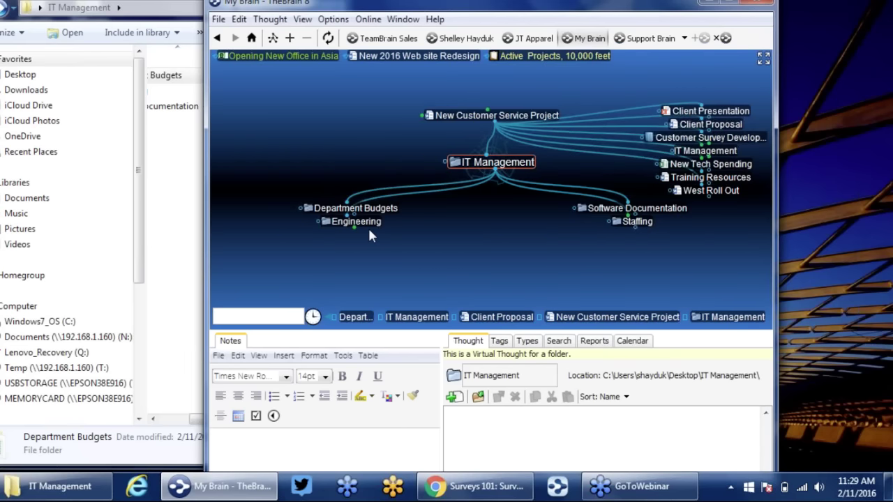
left_click(367, 226)
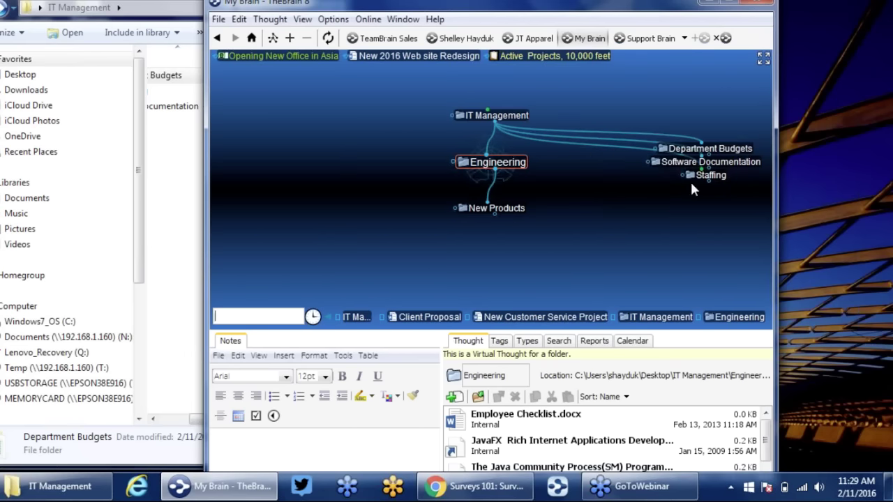
left_click(705, 177)
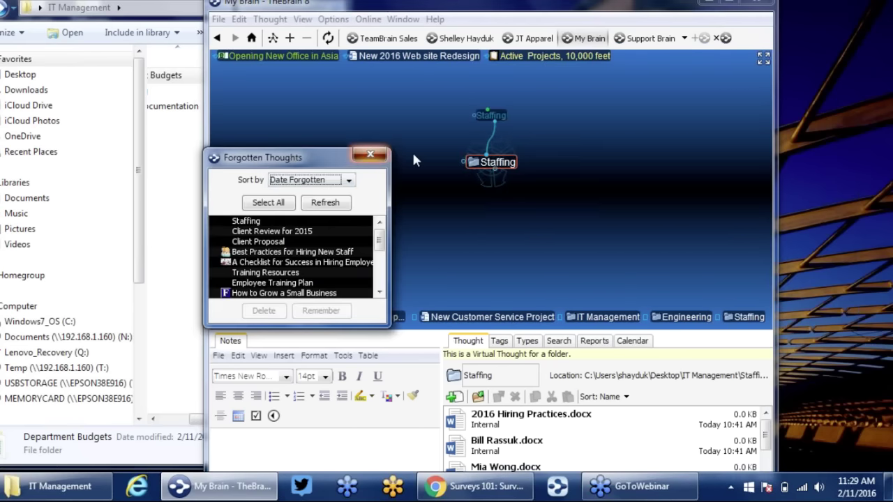
left_click(370, 155)
left_click(493, 317)
left_click(636, 248)
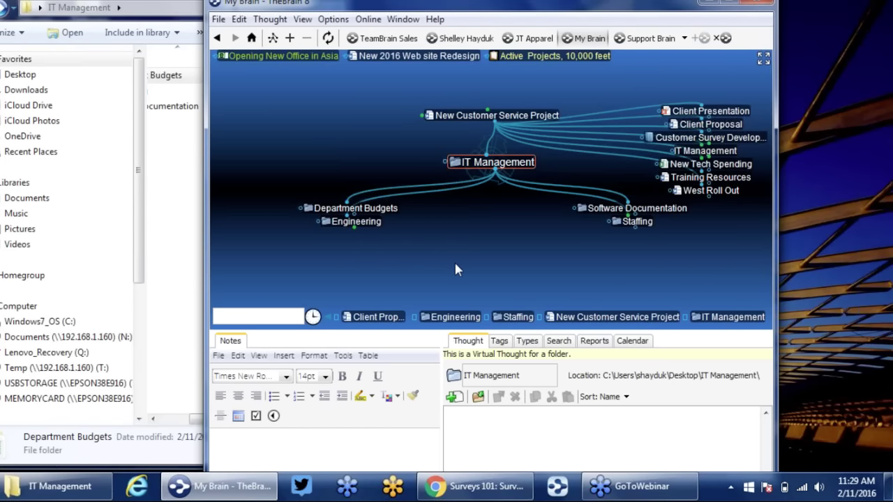
Create a folder named "2016 IT Planning" inside IT Management in Windows Explorer and switch back to TheBrain.
left_click(155, 264)
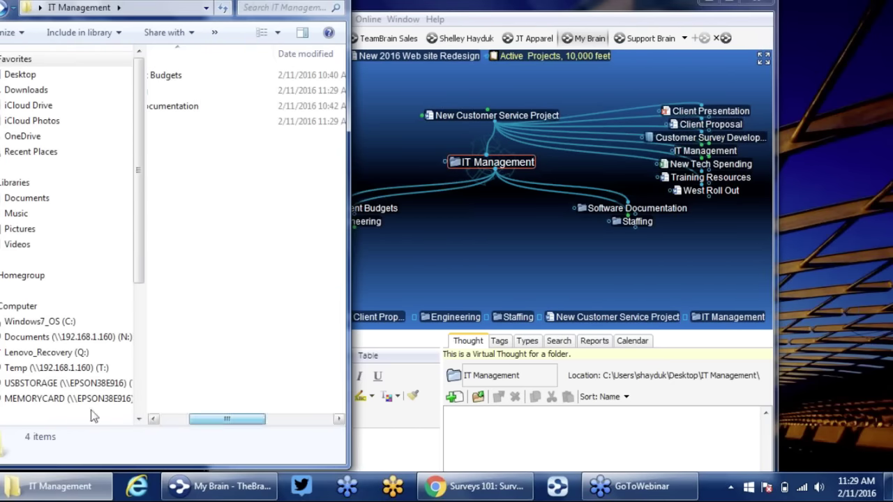
left_click_drag(211, 420, 126, 418)
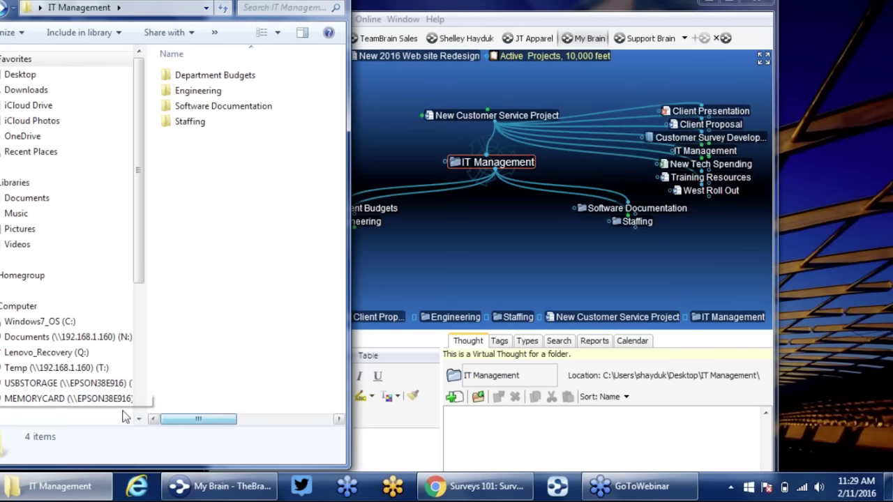
right_click(180, 168)
mouse_move(268, 343)
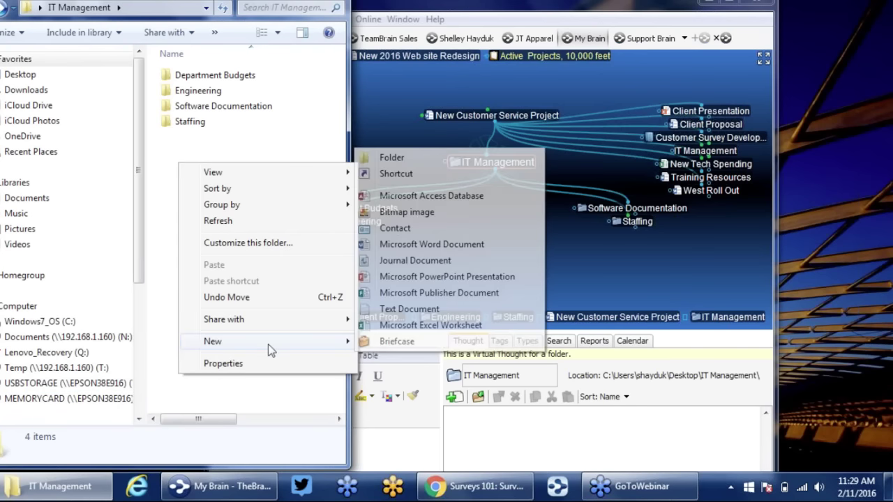
left_click(382, 157)
key("BackSpace")
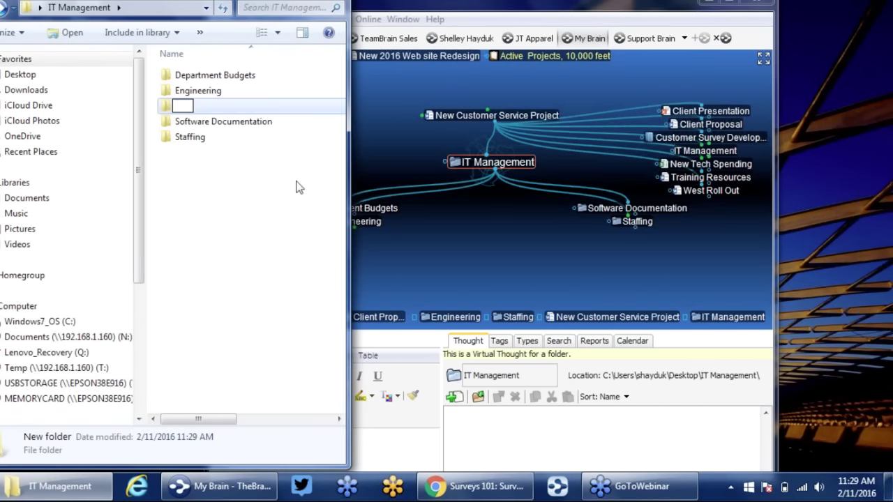
type("2016")
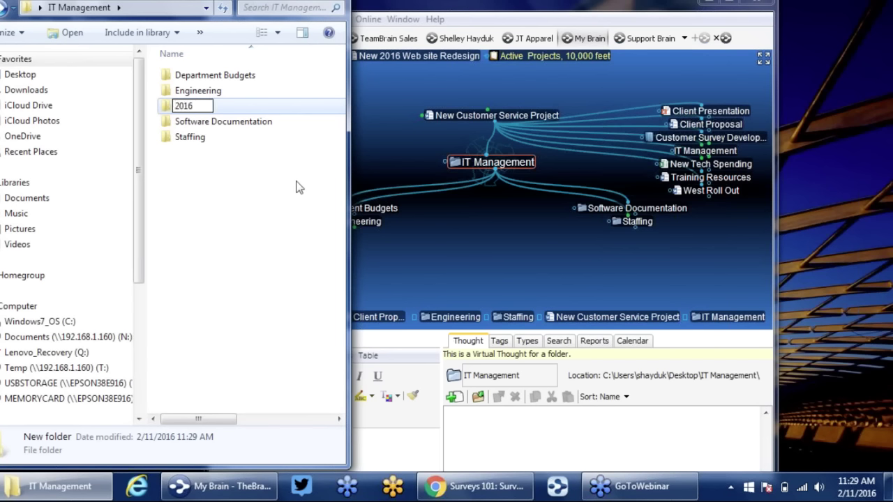
type(" IT Pla")
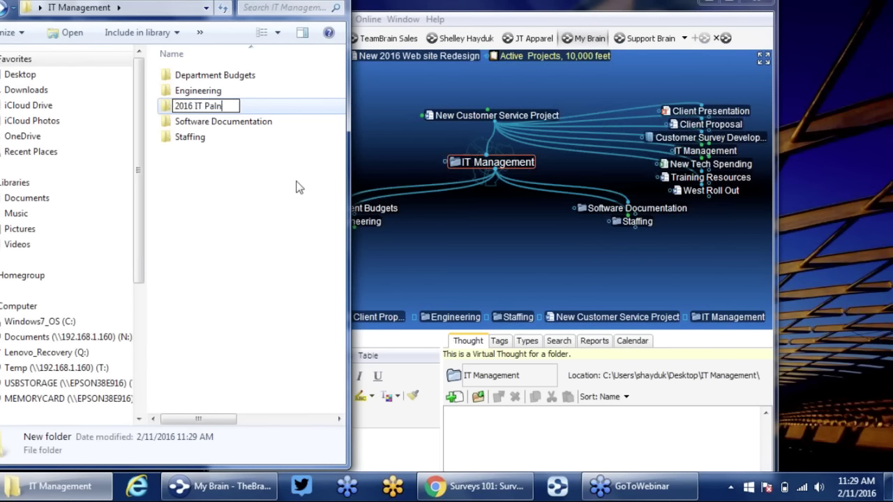
type("nning")
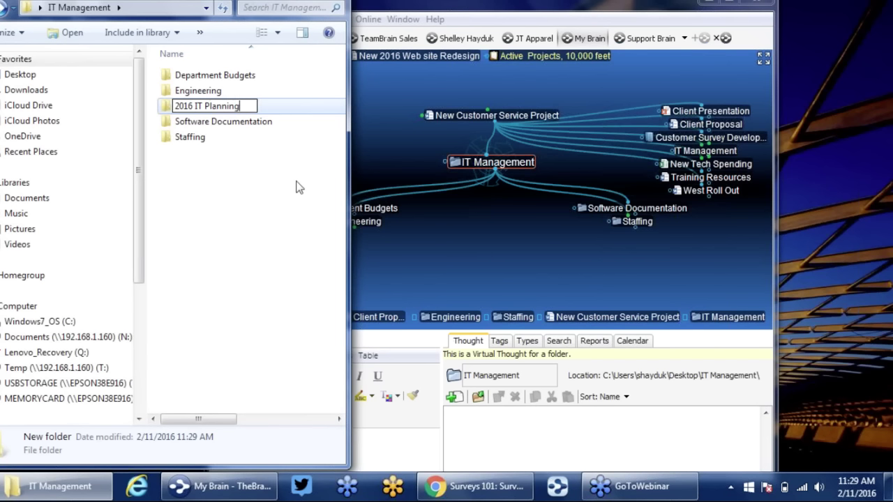
left_click(303, 196)
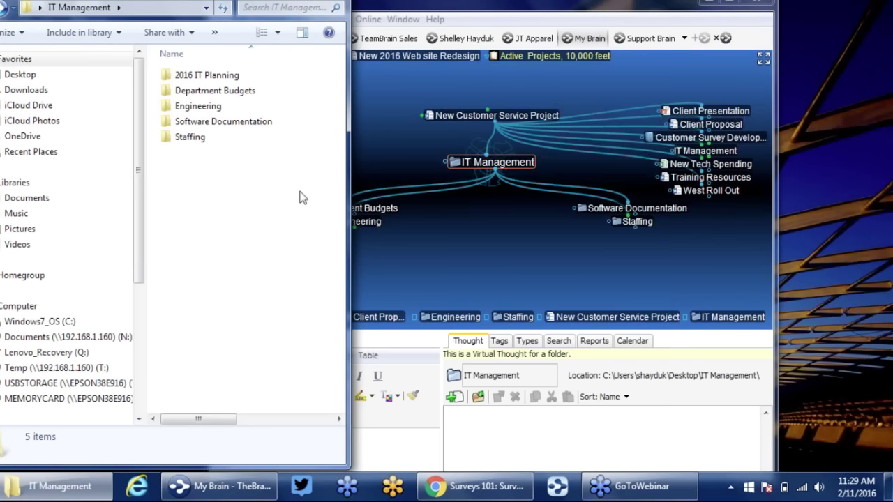
left_click(530, 238)
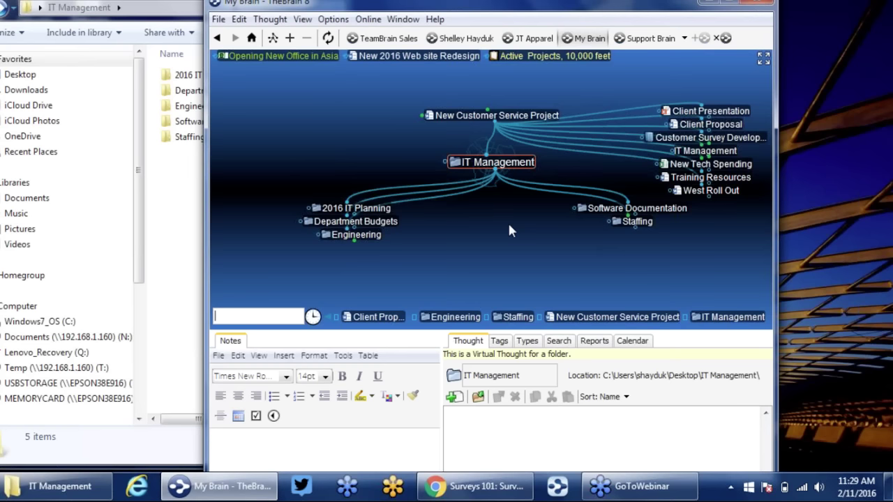
Move the TheBrain window aside to compare the IT Management folder's contents in Windows Explorer with its virtual thought.
left_click_drag(467, 7, 499, 7)
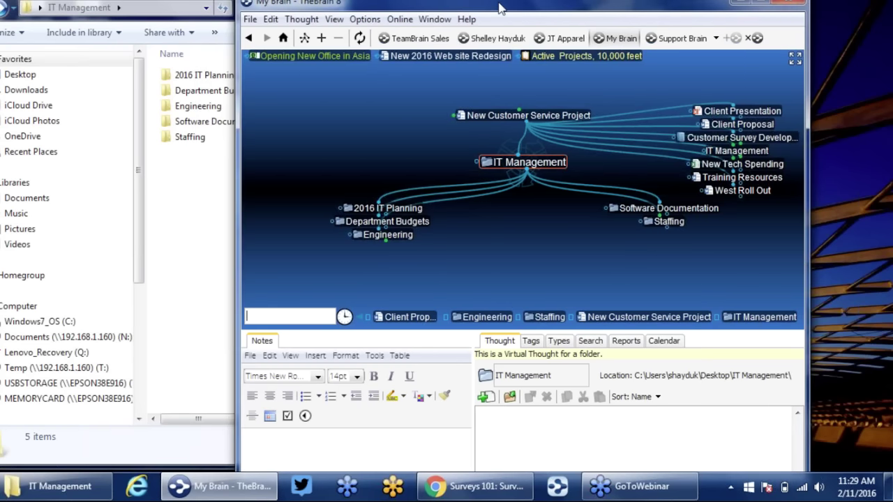
left_click_drag(576, 5, 670, 6)
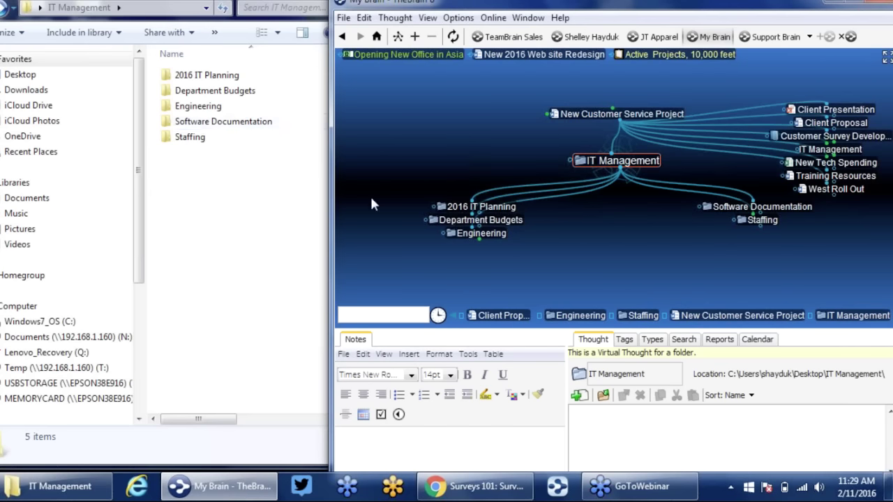
left_click(556, 110)
left_click(545, 241)
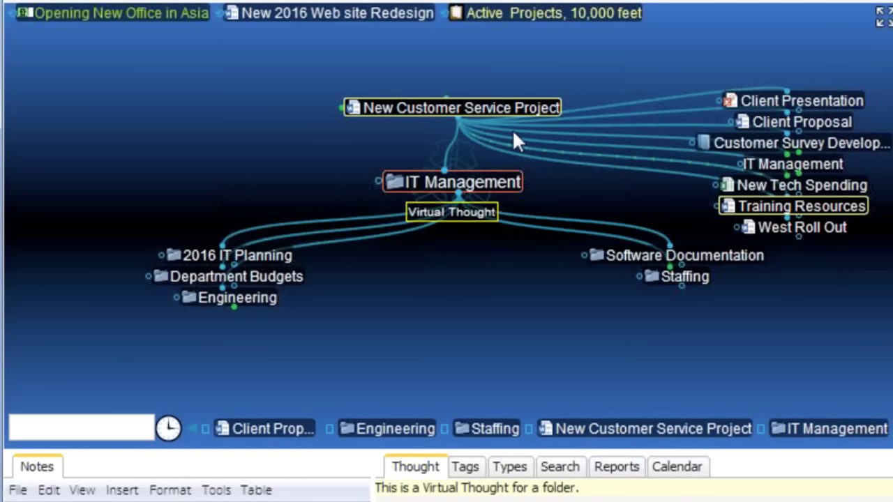
From New Customer Service Project, inspect the ordinary IT Management thought's children and return to the project thought.
left_click(516, 110)
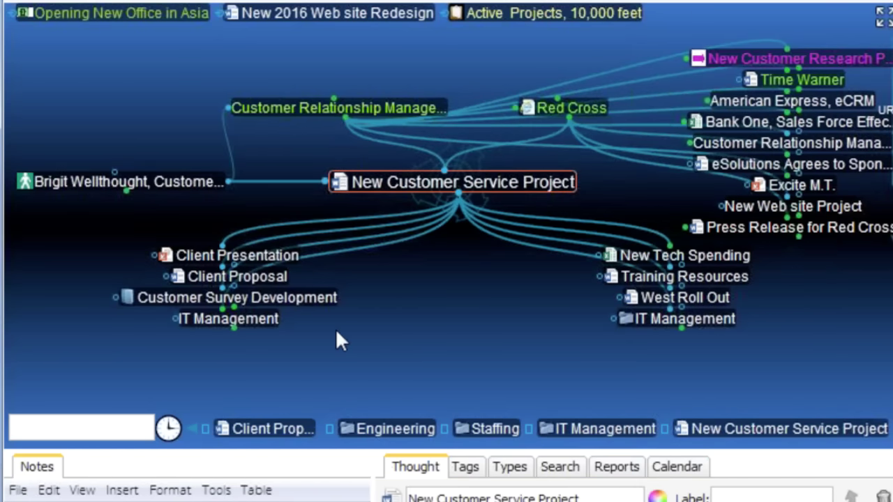
left_click(241, 323)
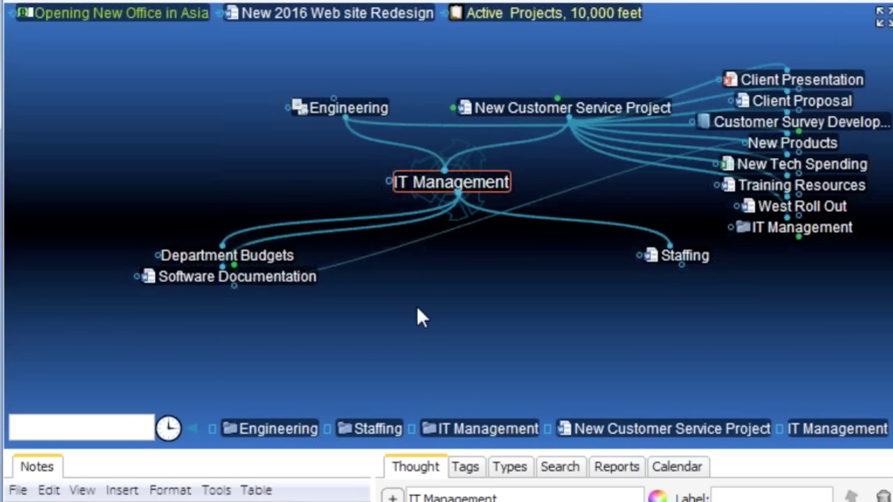
left_click(533, 118)
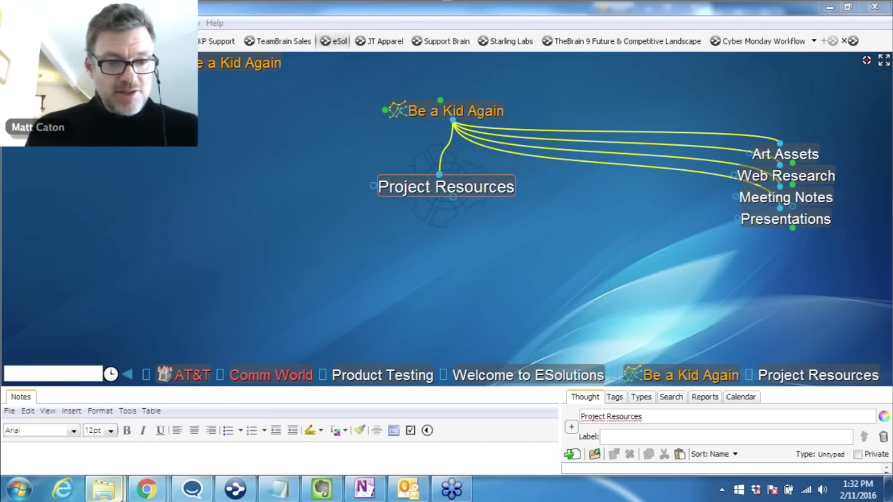
Bring up the Dropbox site in Chrome and the local Dropbox folder in Windows Explorer, narrowing the folder window to uncover TheBrain.
mouse_move(159, 494)
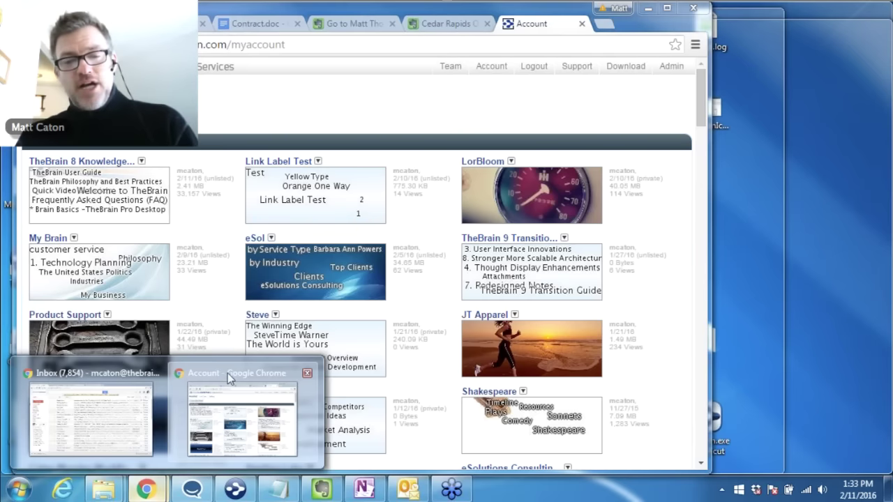
left_click(228, 373)
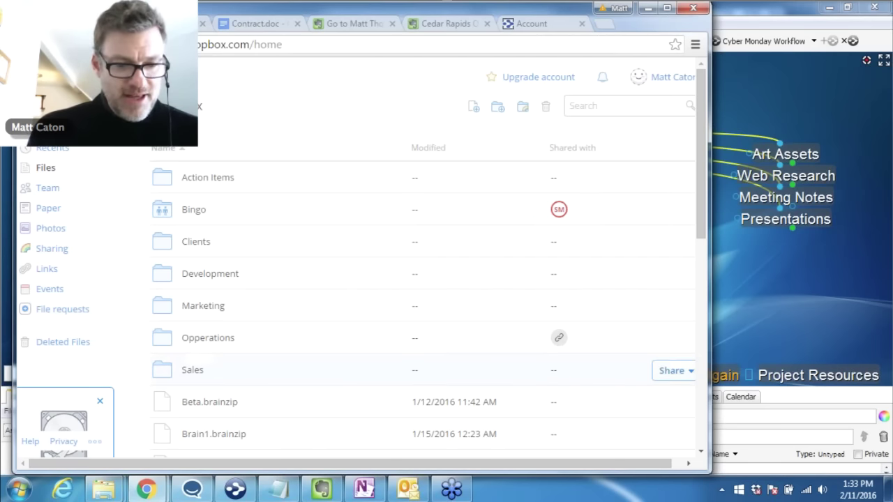
mouse_move(115, 492)
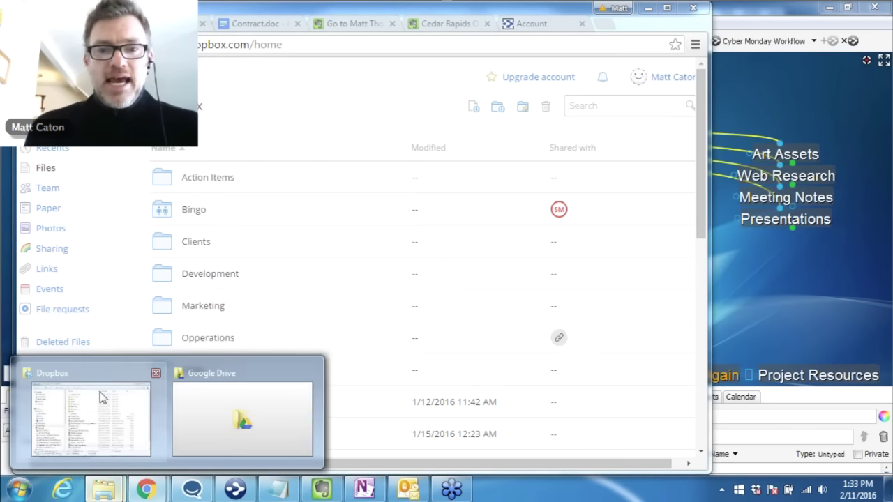
mouse_move(96, 376)
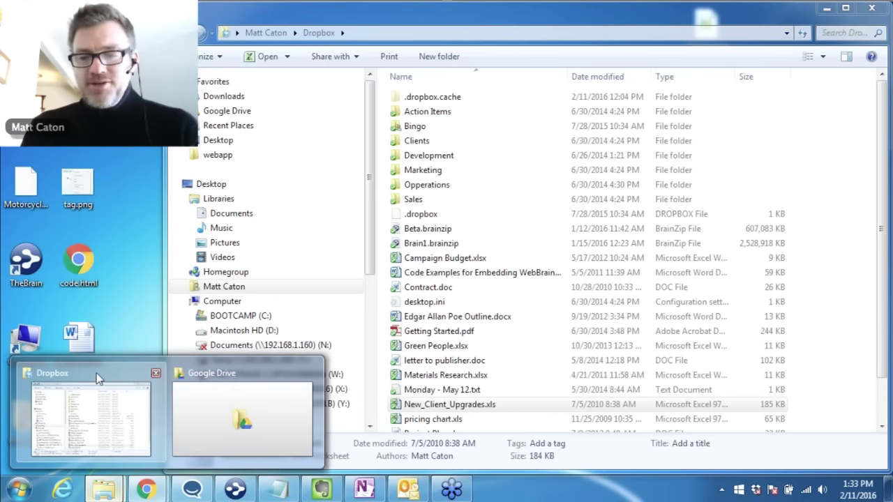
left_click(96, 377)
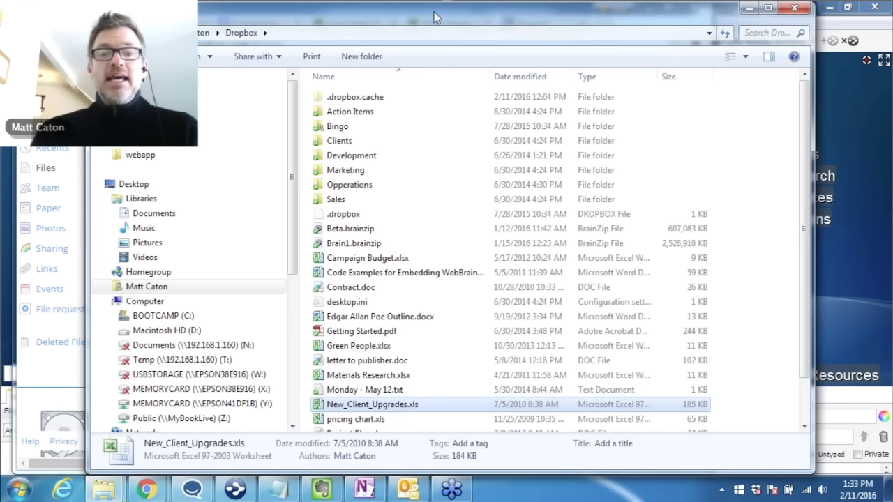
left_click_drag(813, 360, 589, 360)
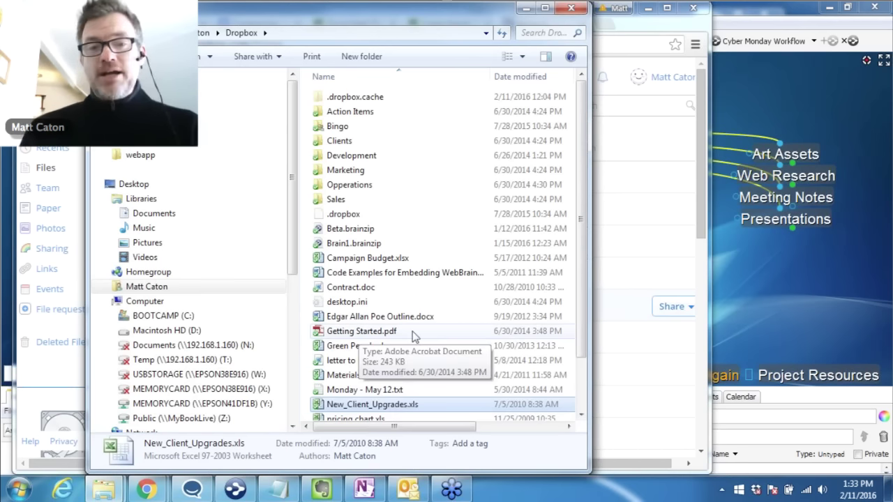
Copy the Dropbox sharing link of Getting Started.pdf from the local Dropbox folder.
left_click(358, 334)
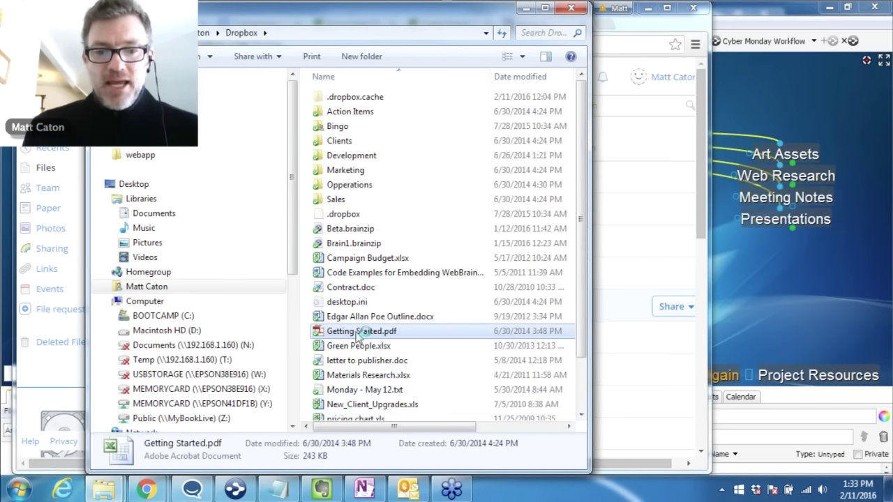
right_click(359, 336)
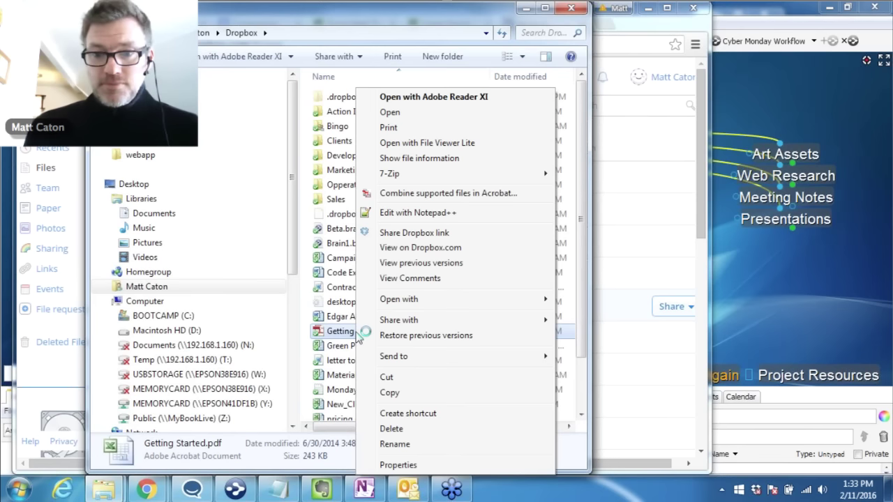
mouse_move(398, 324)
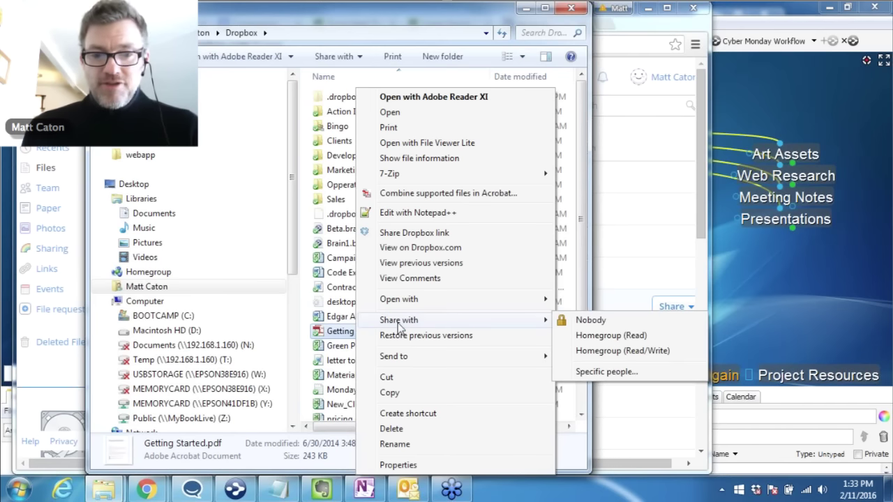
mouse_move(400, 299)
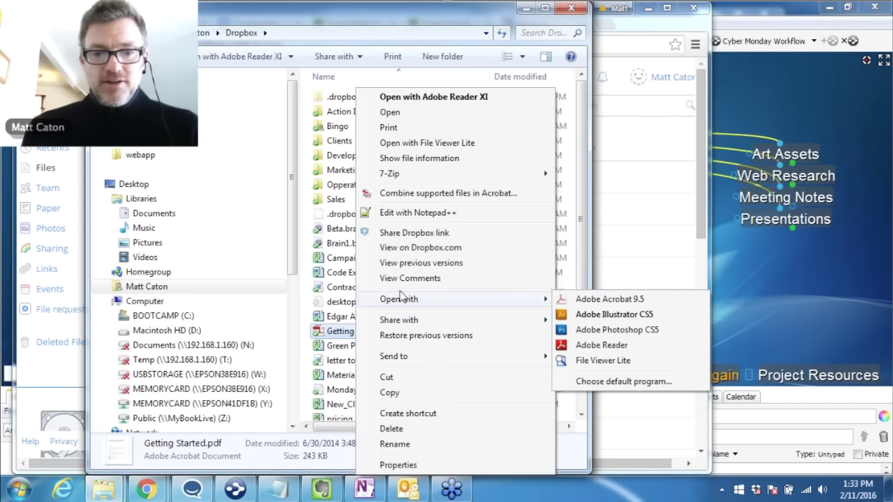
left_click(403, 235)
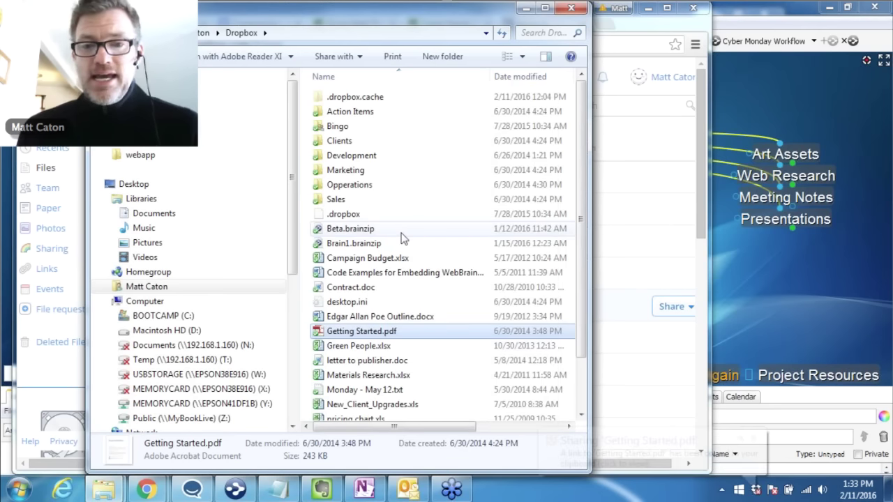
Switch to TheBrain, paste the link as a child web link thought under Project Resources and open its Dropbox attachment.
left_click(732, 268)
right_click(364, 254)
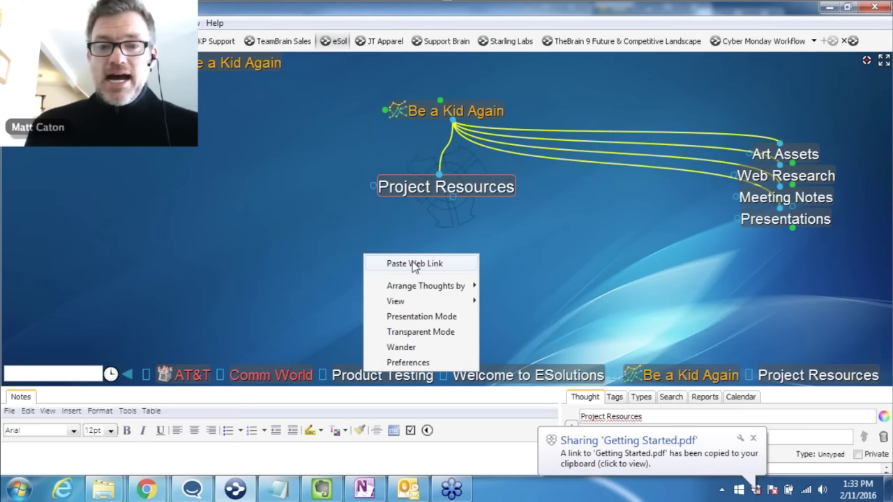
left_click(414, 264)
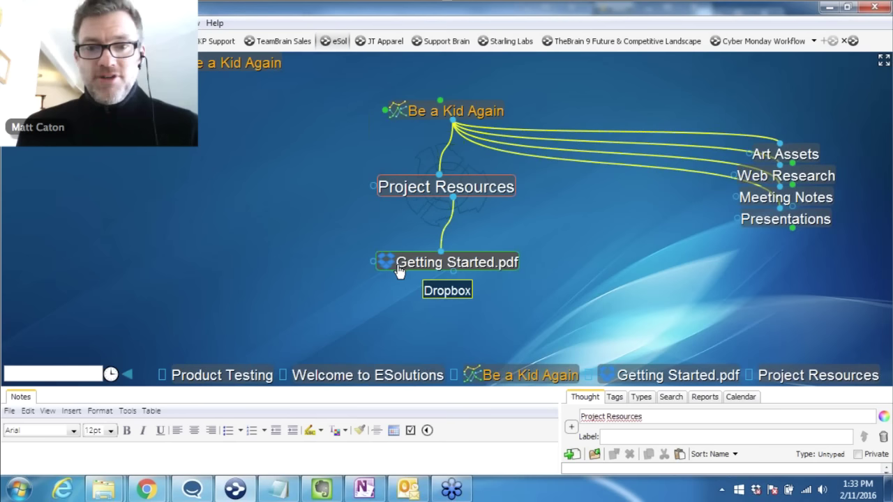
left_click(385, 262)
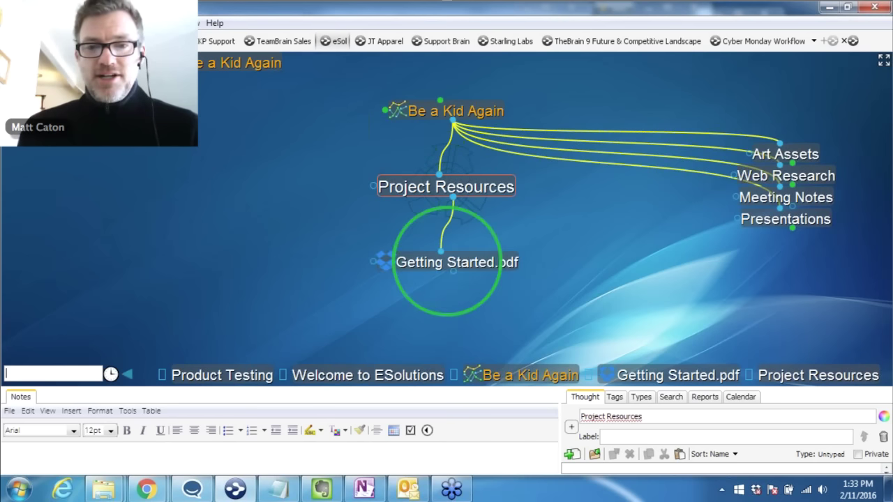
left_click(455, 262)
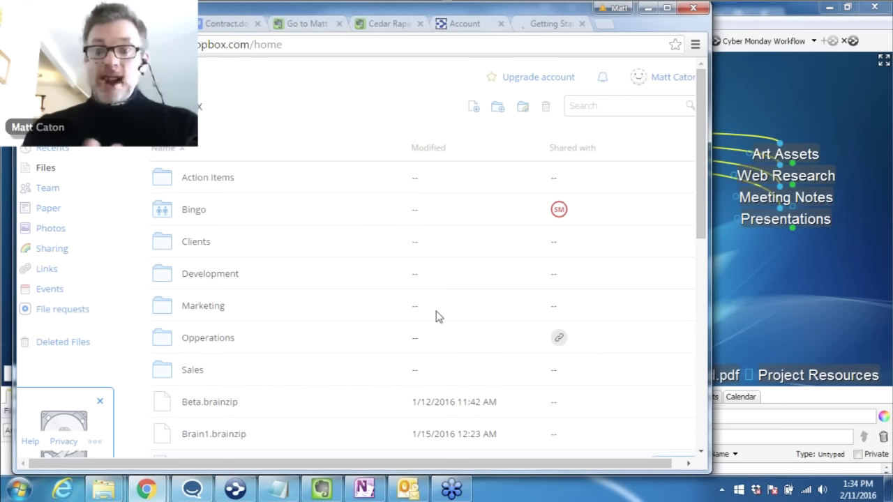
Find "letter to publisher.doc" in the Dropbox web file list and copy its sharing link.
scroll(437, 314, "down", 1)
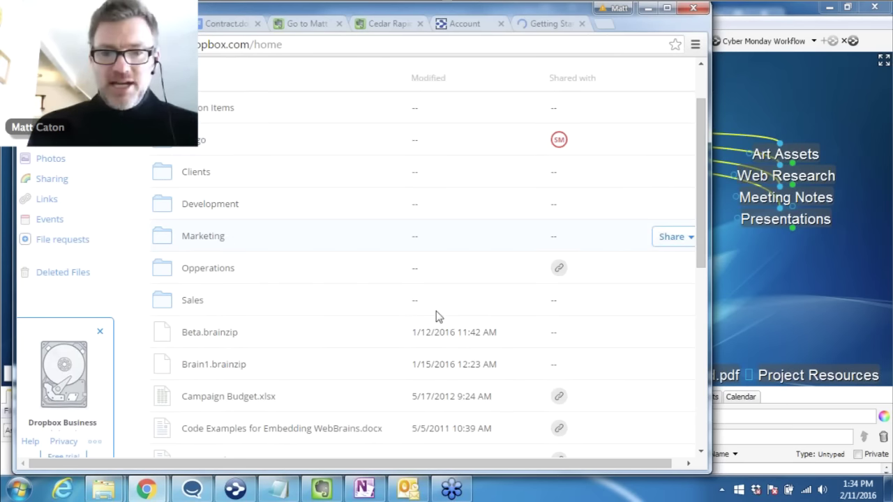
scroll(437, 316, "down", 3)
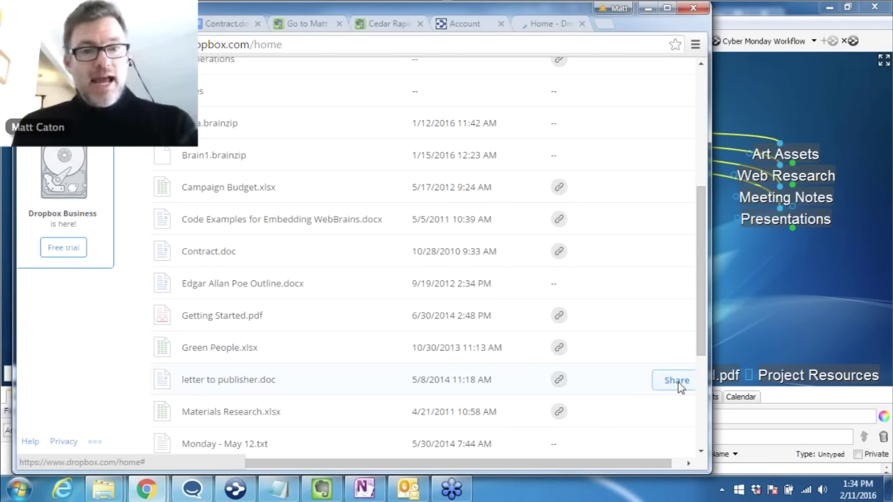
left_click(676, 380)
right_click(412, 199)
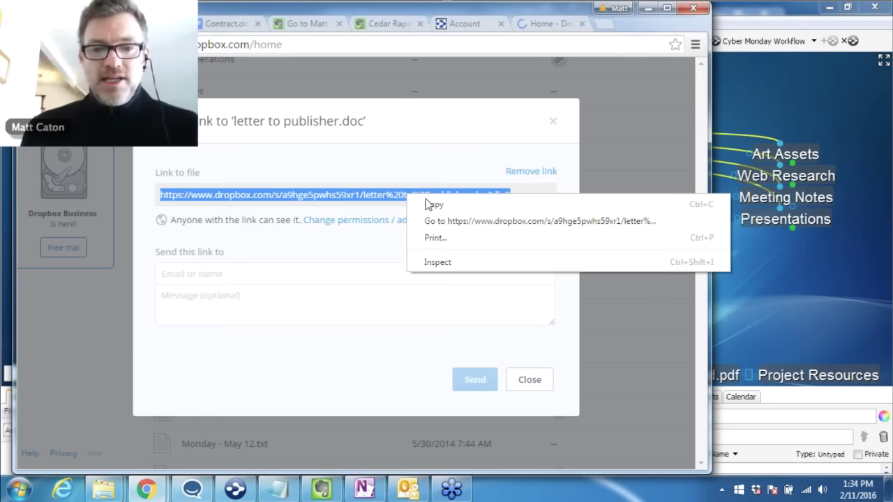
left_click(442, 209)
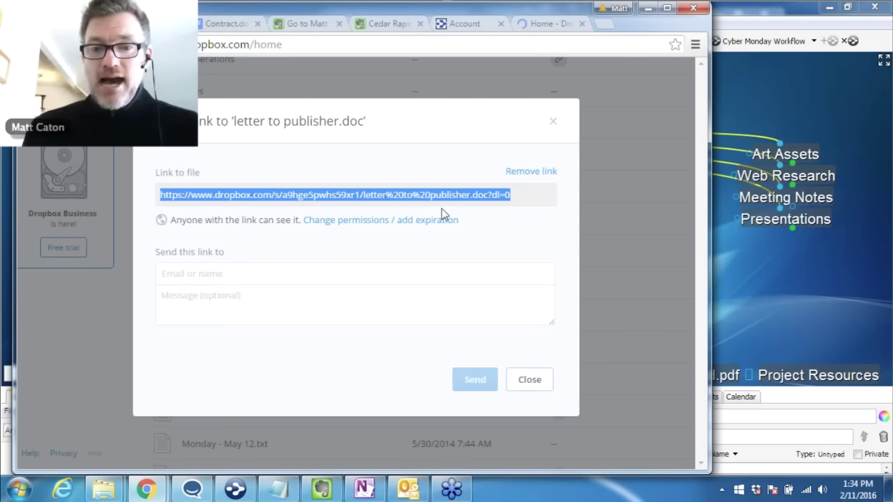
Switch to TheBrain and paste the letter to publisher.doc link as a web link thought under Project Resources.
left_click(771, 284)
right_click(591, 262)
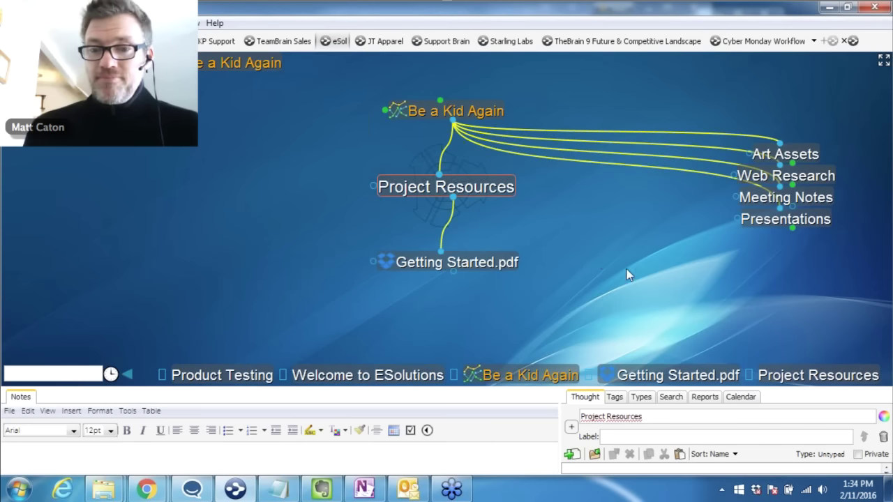
left_click(624, 270)
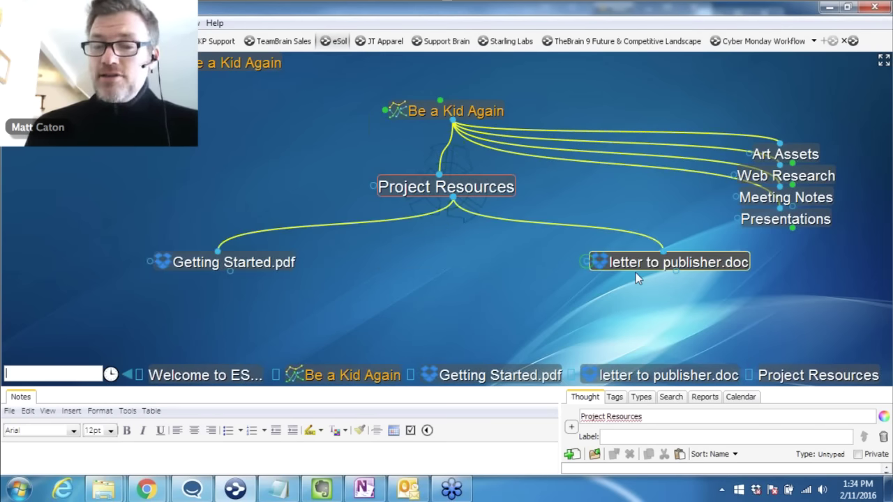
right_click(472, 193)
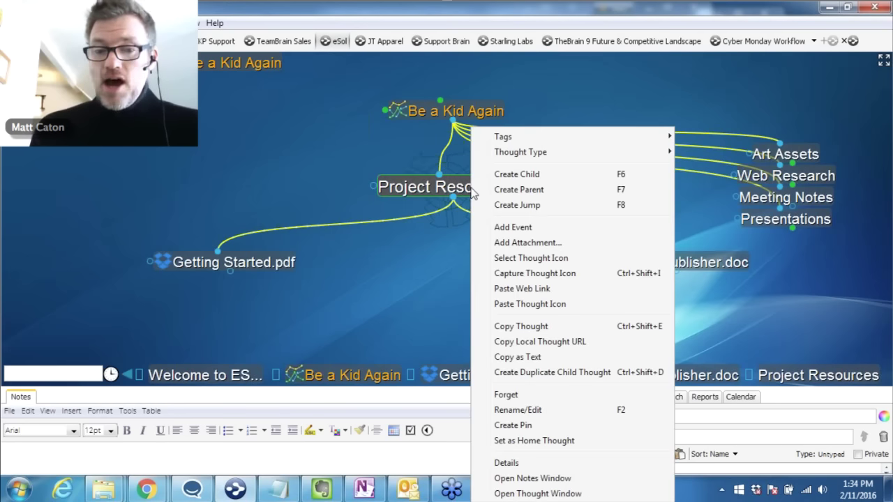
left_click(415, 270)
right_click(505, 279)
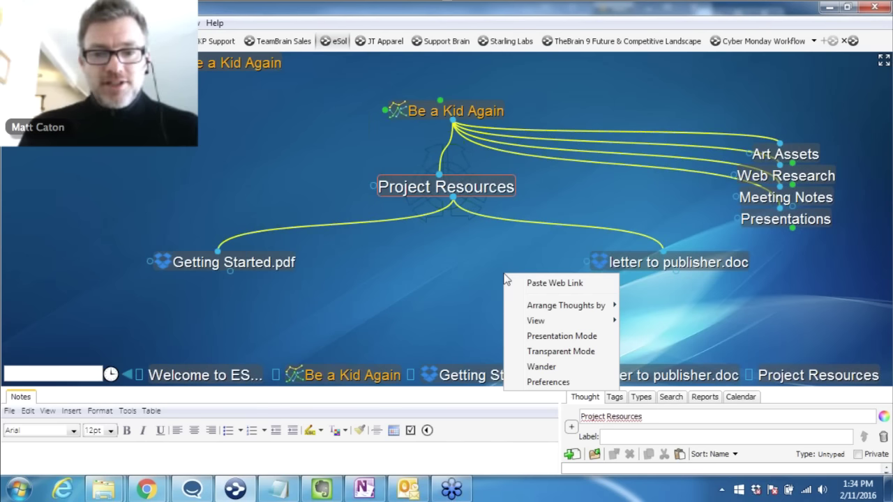
left_click(212, 342)
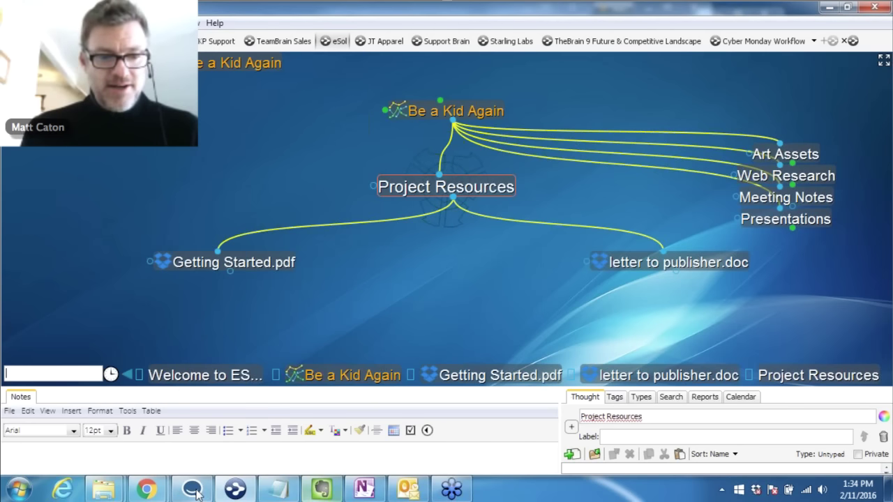
Switch to My Drive on Google Drive in Chrome and get the link to the Project Overview document.
mouse_move(148, 491)
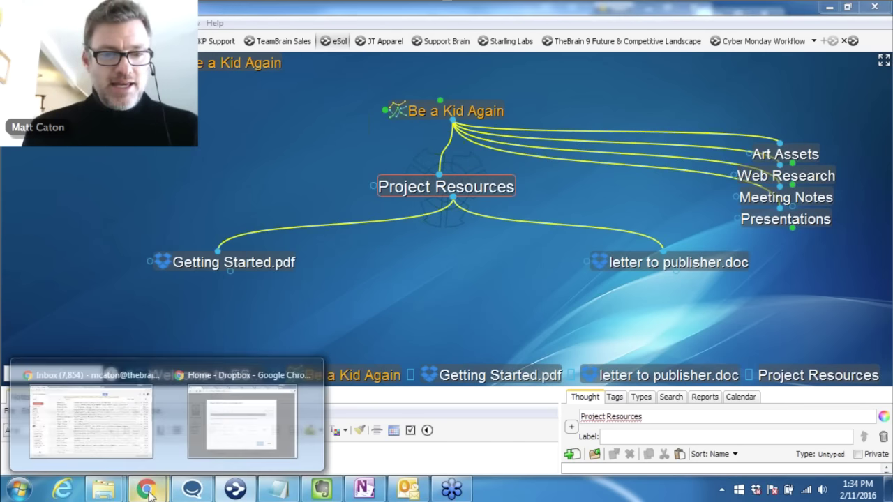
mouse_move(207, 373)
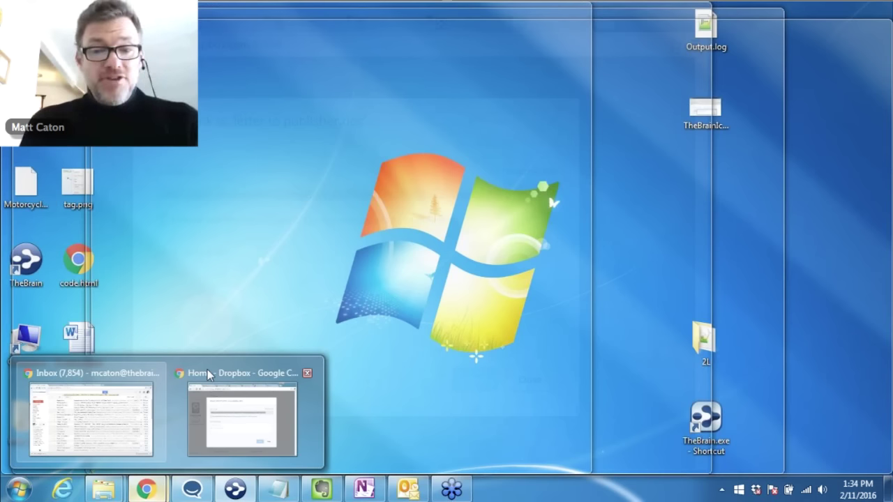
left_click(207, 371)
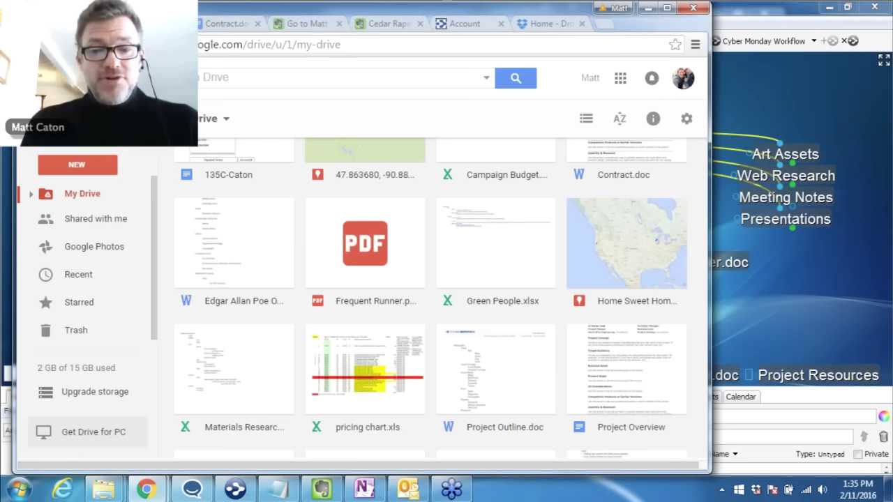
right_click(621, 370)
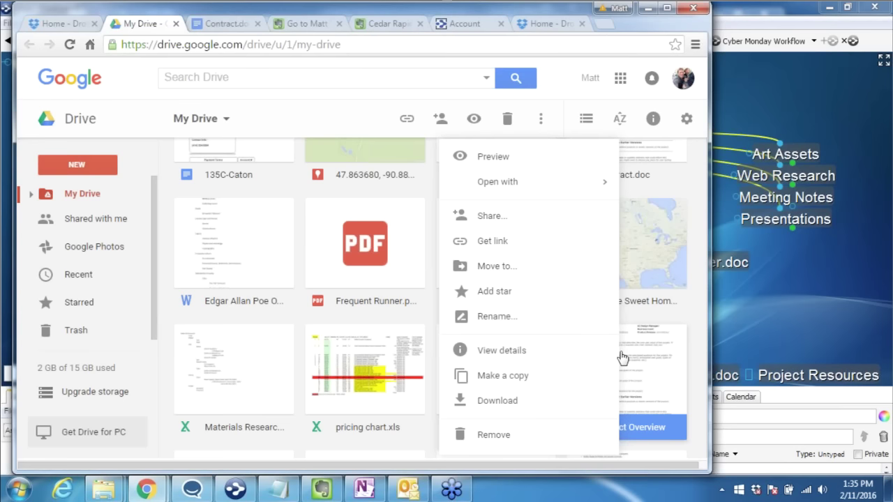
left_click(502, 243)
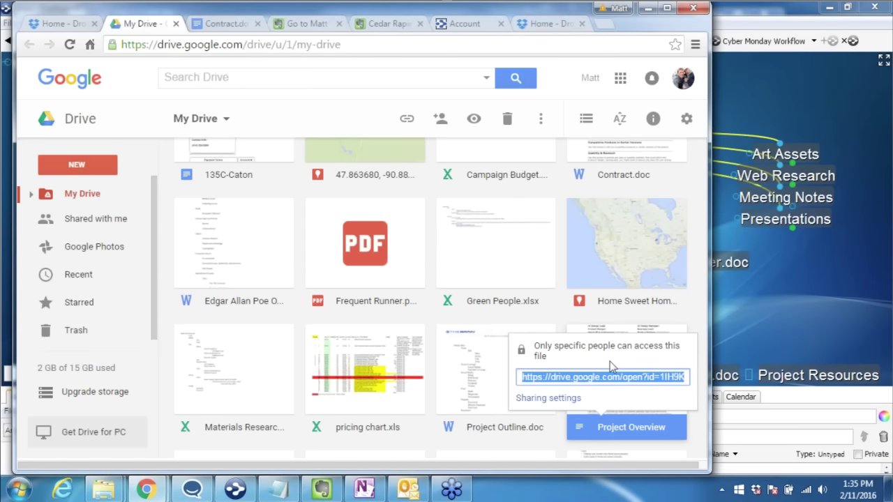
Switch to TheBrain and paste the copied Google Drive file link as a child thought of Project Resources.
left_click(727, 309)
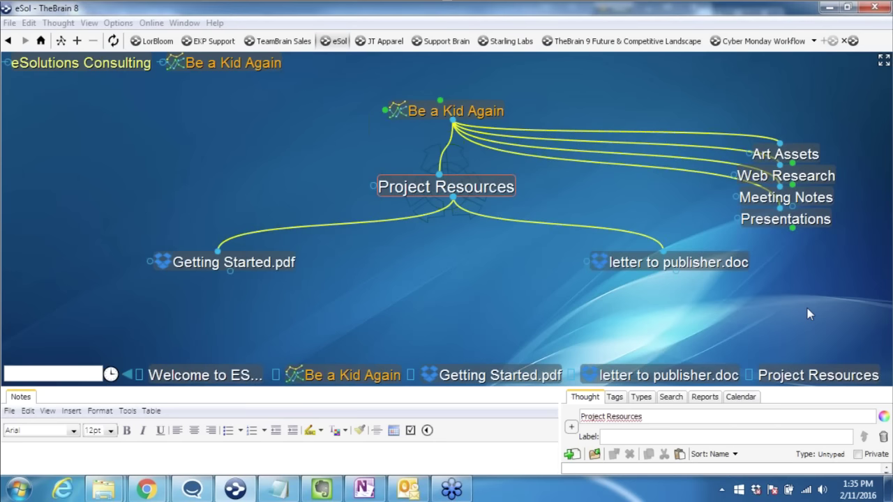
right_click(405, 272)
left_click(455, 283)
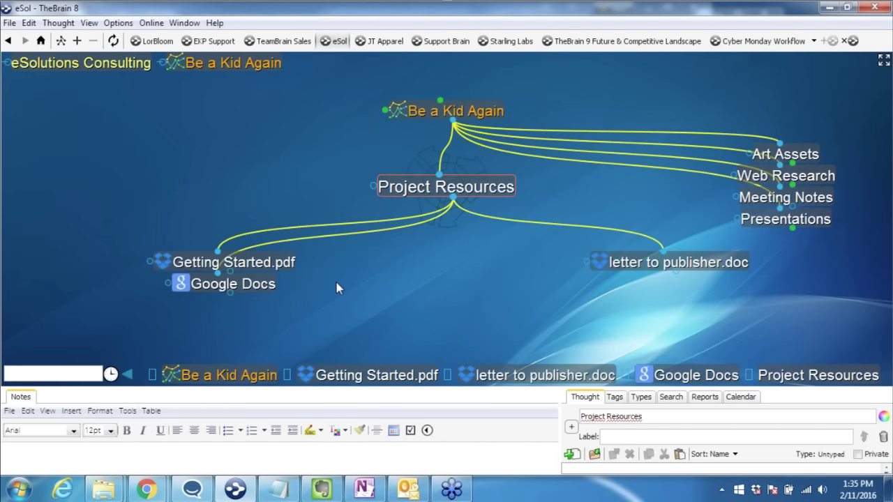
Activate the new Google Docs thought and restore TheBrain's window to a smaller size beside the browser.
left_click(263, 290)
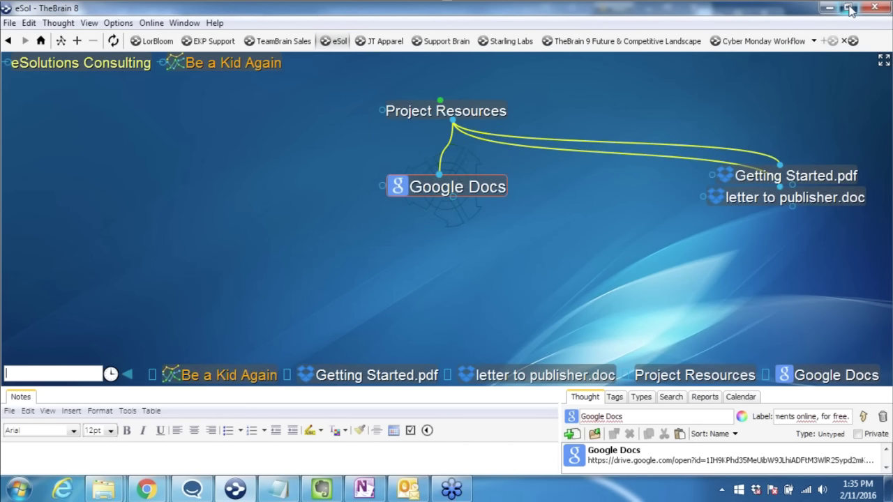
left_click(849, 9)
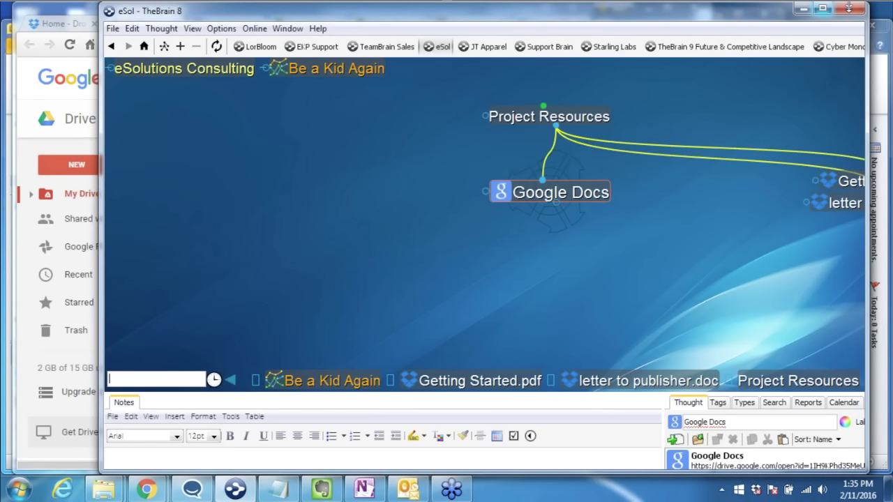
key("alt+Tab")
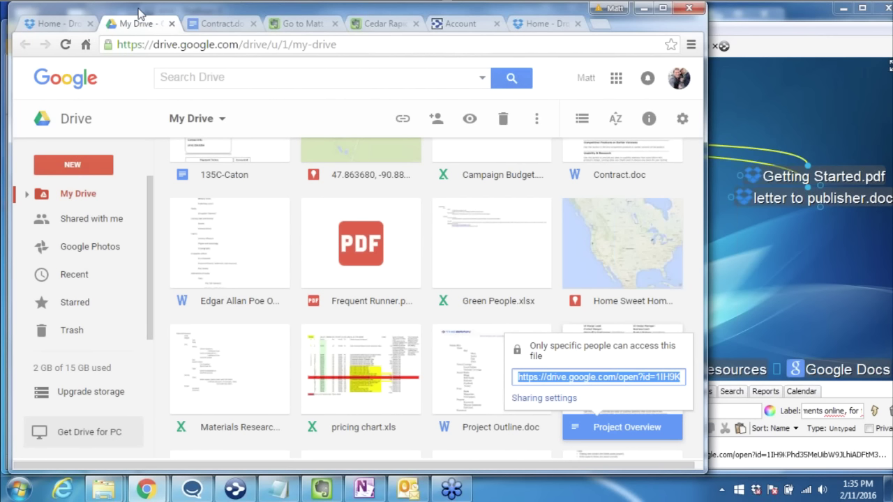
key("alt+Tab")
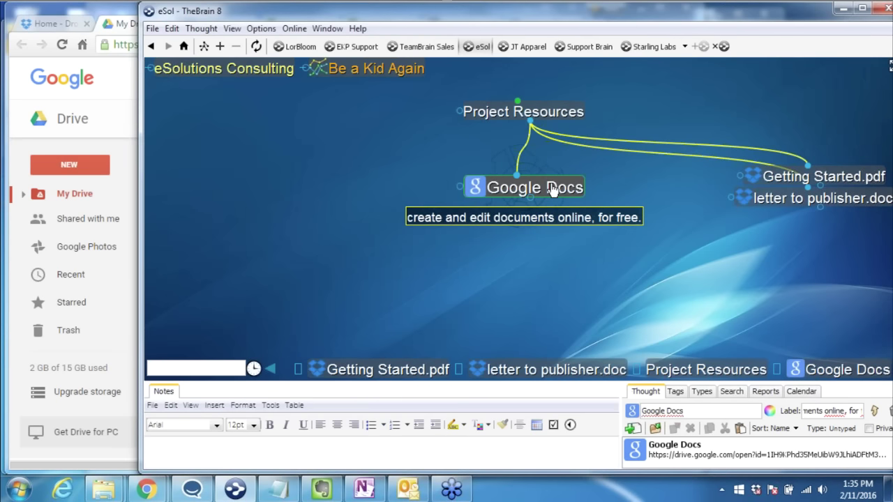
Rename the Google Docs thought as "Project Overview".
key("F2")
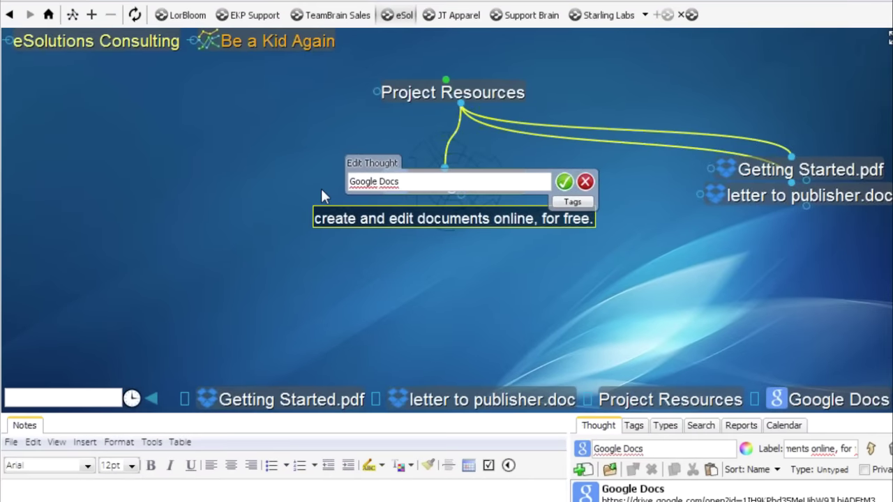
key("ctrl+a")
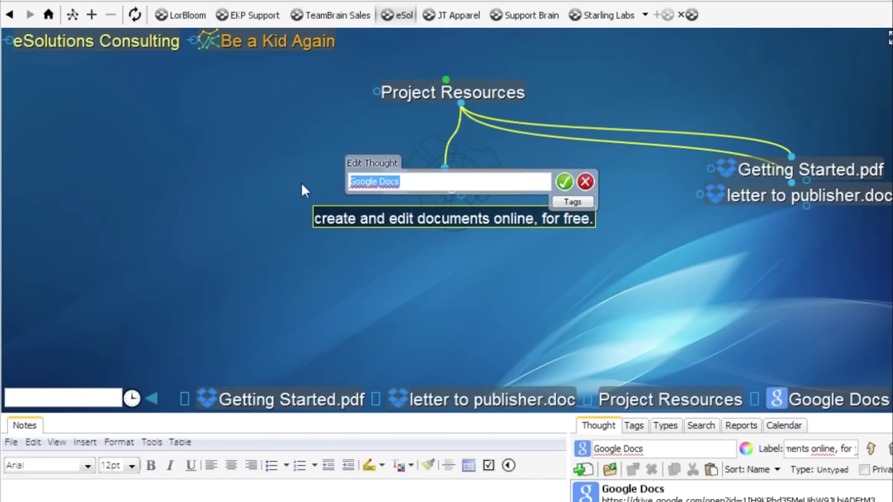
type("pr")
key("BackSpace")
key("BackSpace")
type("Pro")
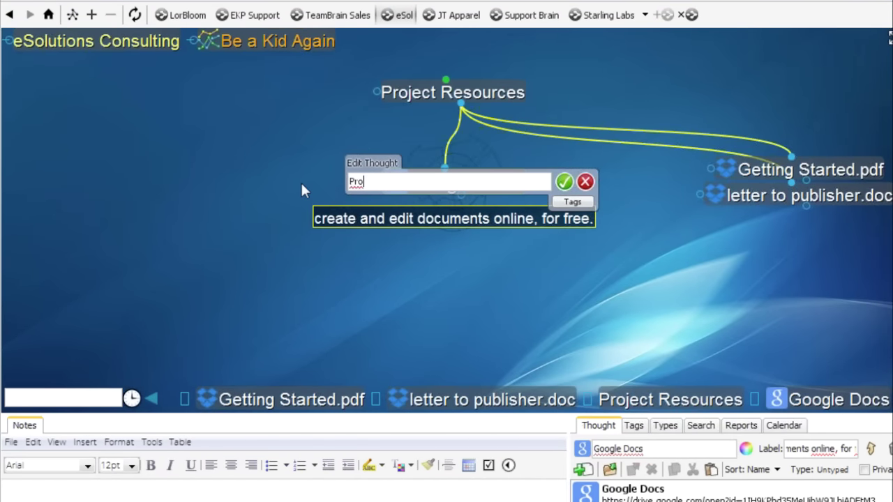
type("ject Overvie")
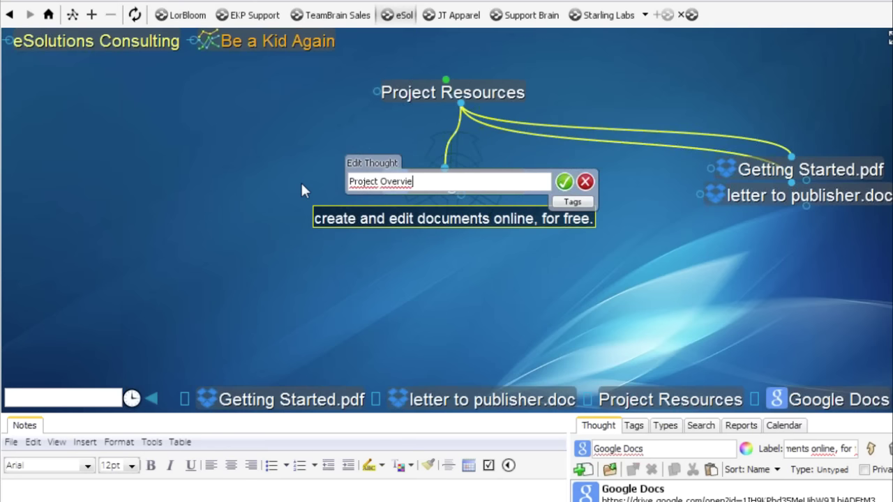
key("Escape")
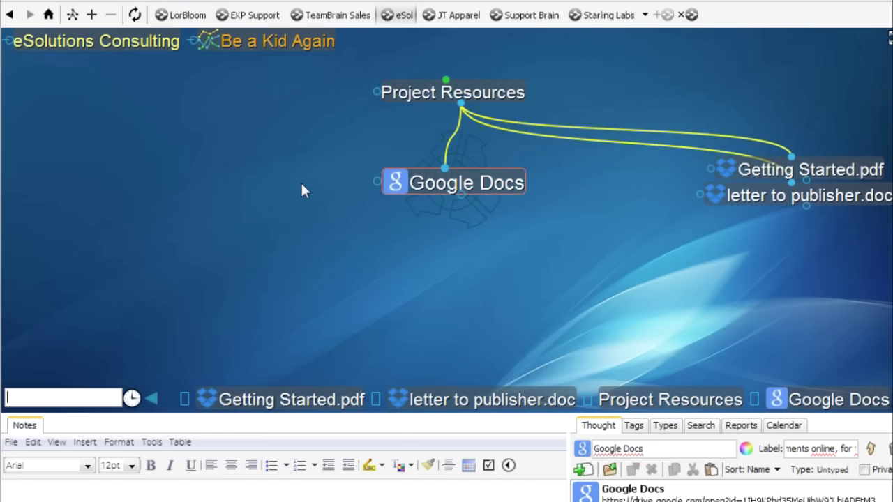
right_click(439, 183)
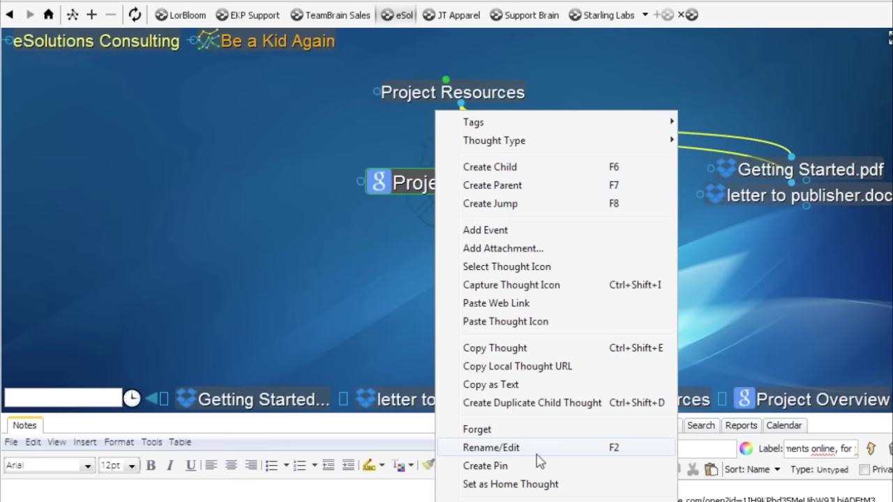
key("Escape")
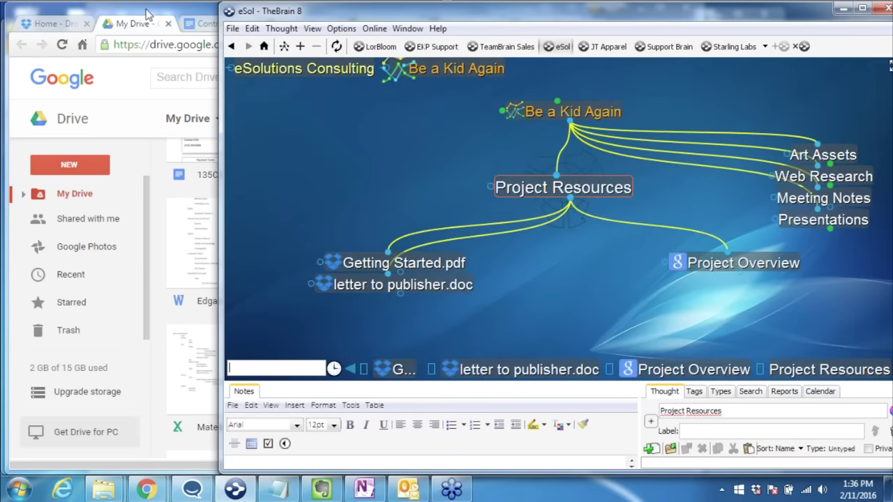
Link the Contract.doc web address from the browser as a thought under Project Resources, and forget that Google Docs thought again.
left_click(197, 23)
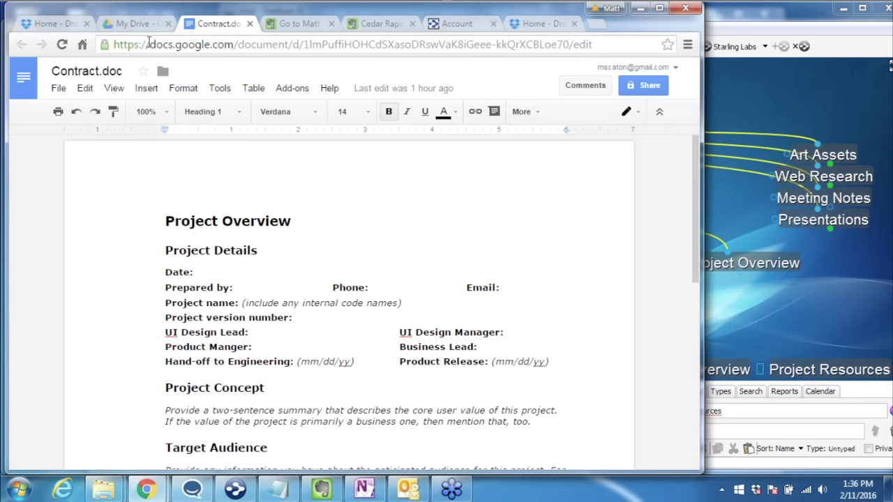
left_click_drag(105, 50, 766, 333)
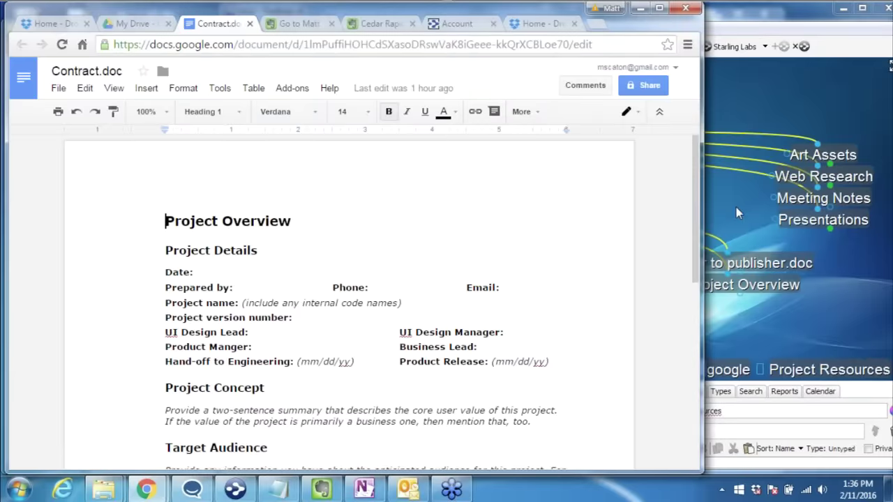
left_click(736, 207)
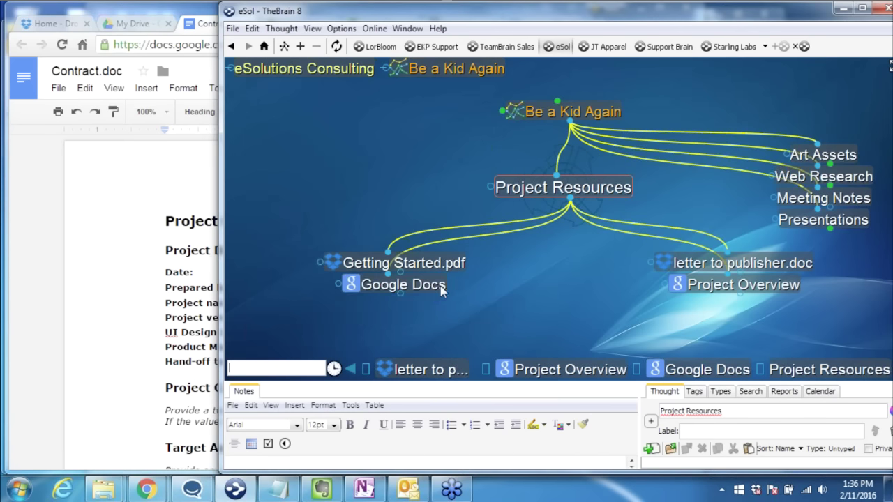
right_click(441, 287)
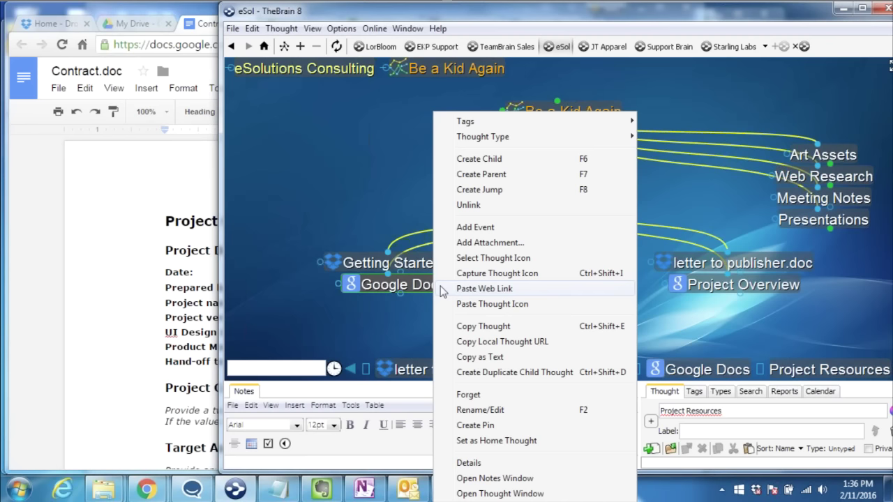
left_click(468, 395)
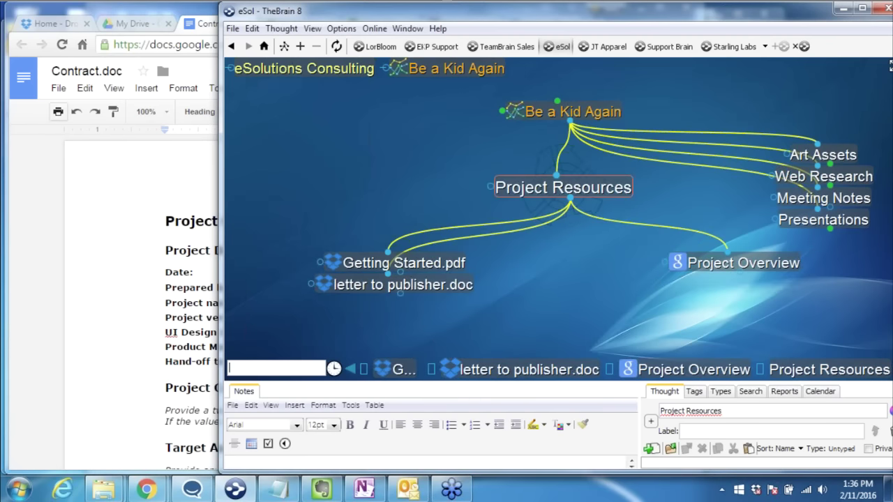
Return to My Drive in the browser and look at the link option for the Project Overview file.
left_click(158, 57)
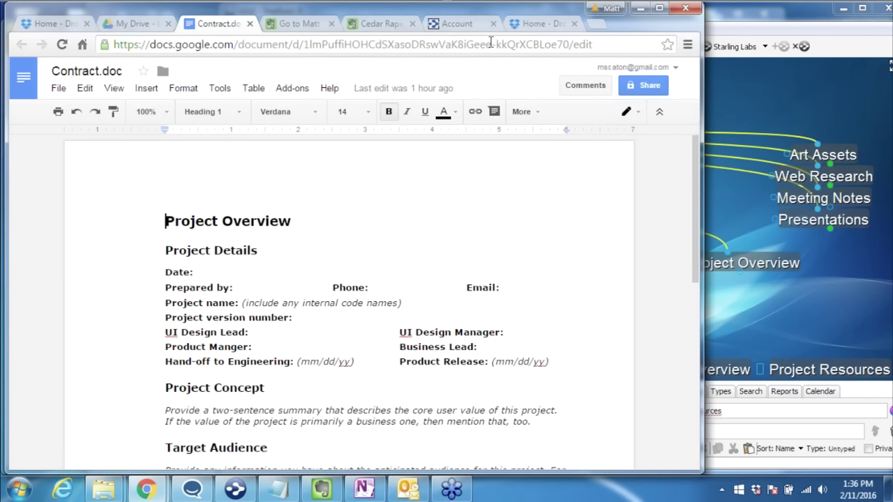
left_click(138, 26)
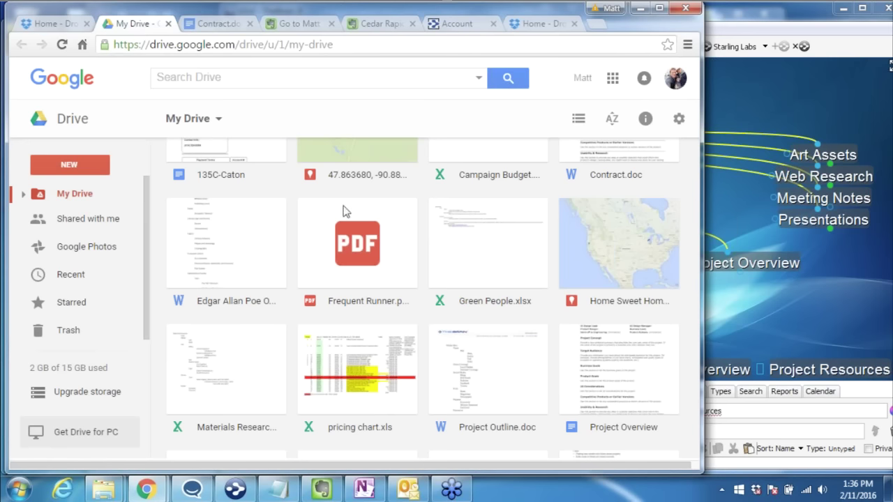
right_click(616, 359)
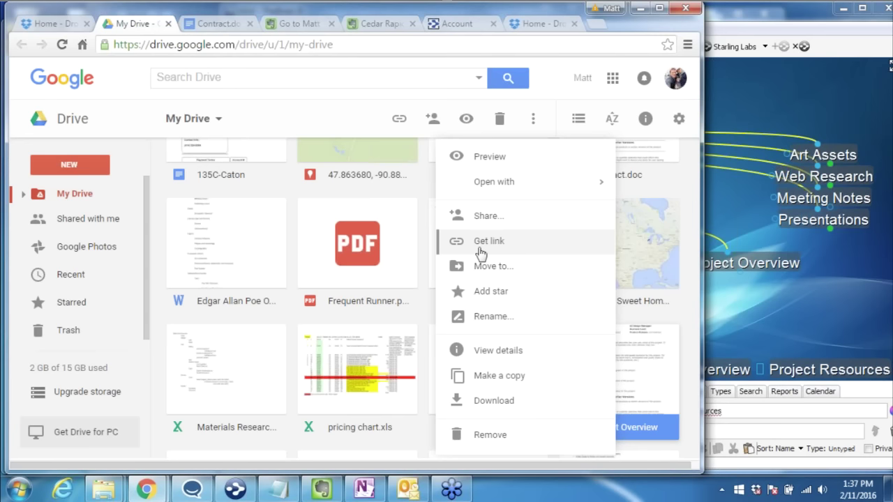
Open the "Web site accounts" note in Evernote's web page and add its address as a child thought of Project Resources.
left_click(300, 24)
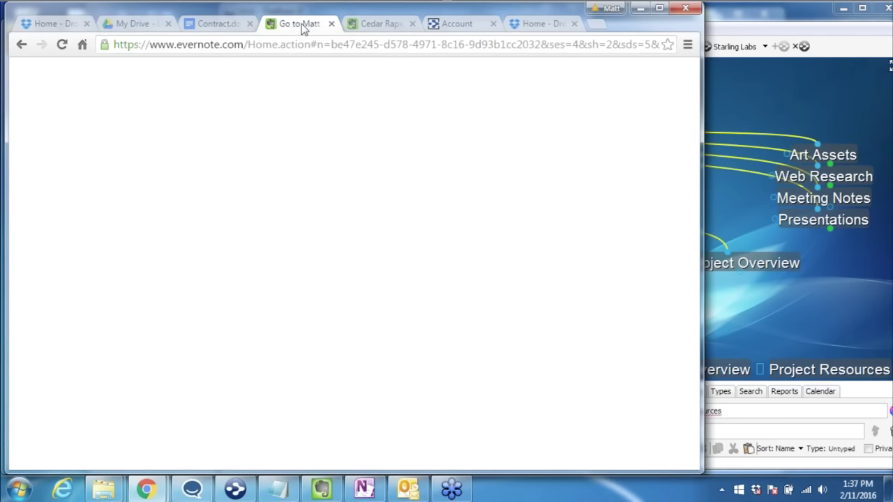
right_click(126, 340)
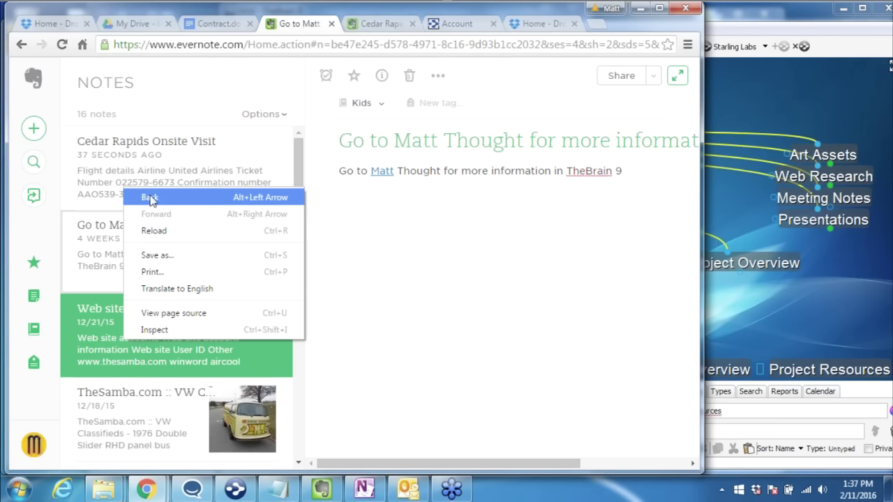
left_click(99, 338)
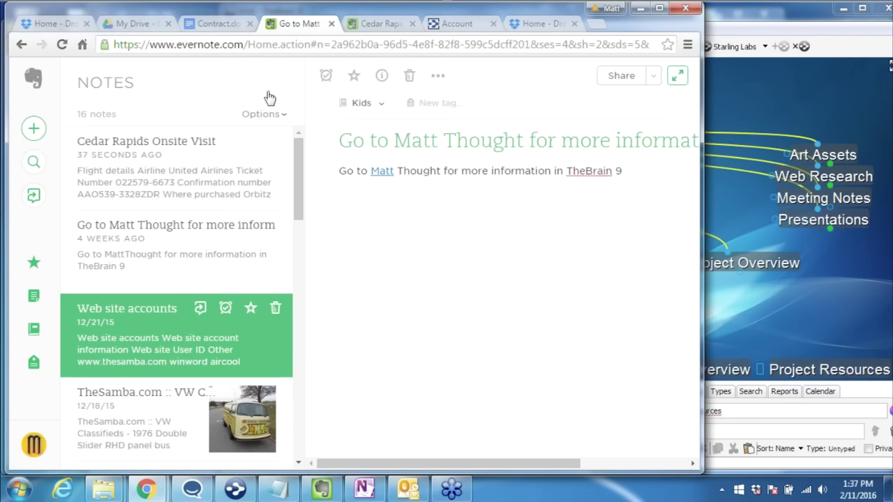
left_click_drag(394, 297, 832, 293)
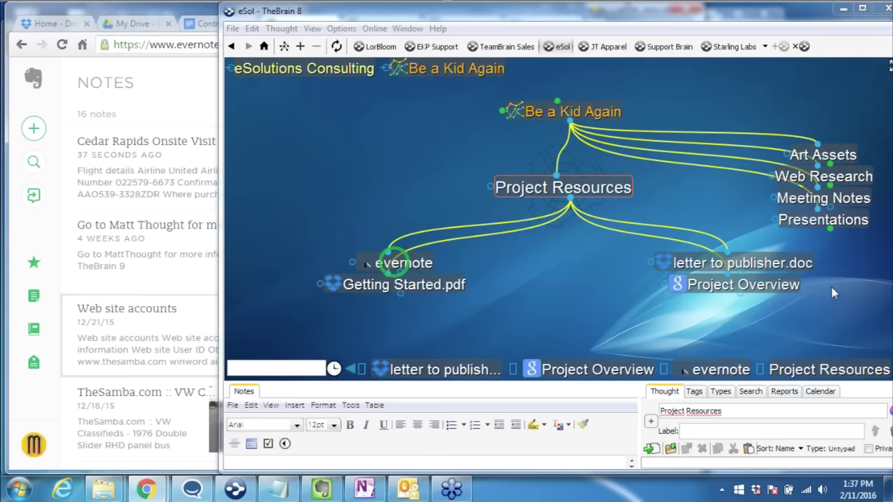
Activate the new Evernote thought and rename it as "Web Accounts".
left_click(741, 292)
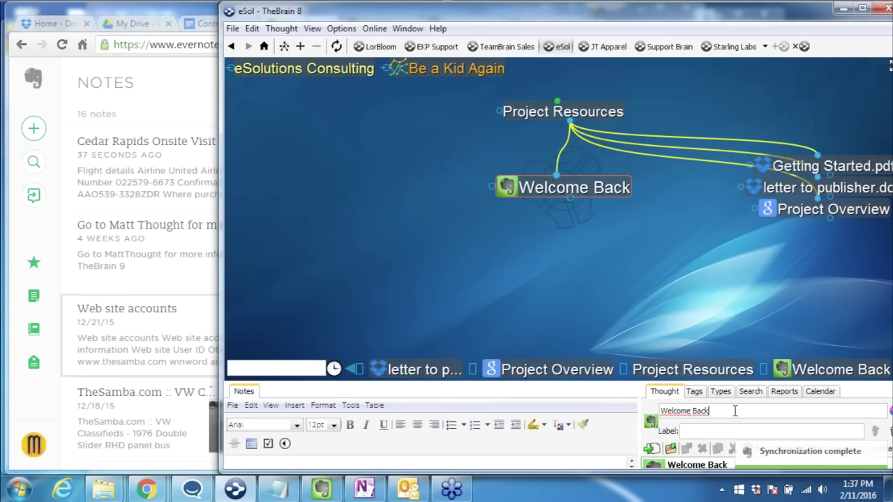
left_click_drag(735, 411, 645, 410)
type("W")
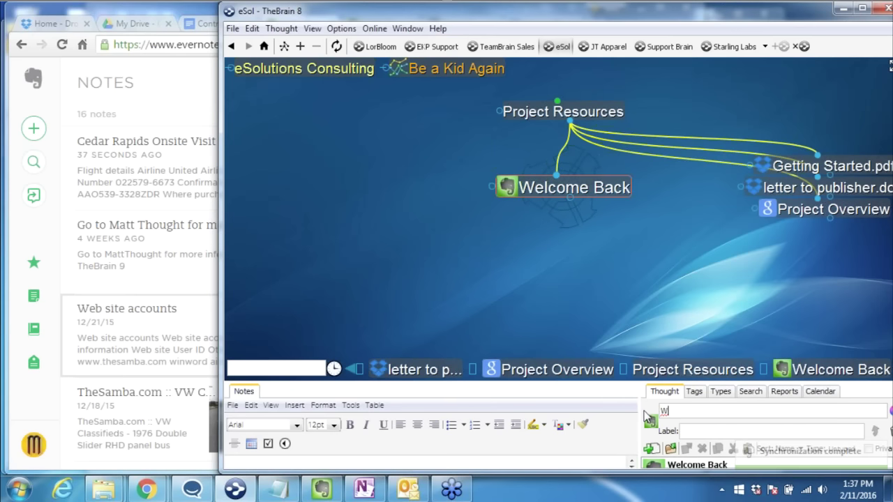
type("eb Accounts")
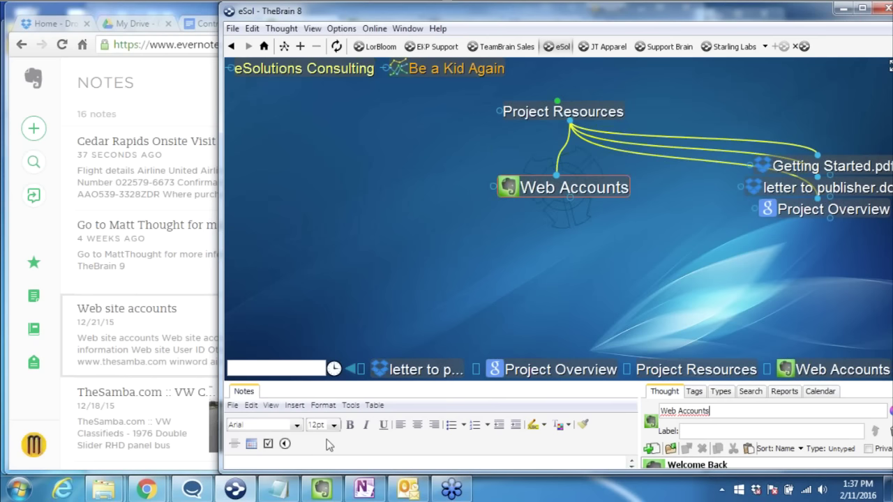
Switch to the Evernote desktop application and arrange its window so TheBrain's map is visible beside it.
left_click(330, 493)
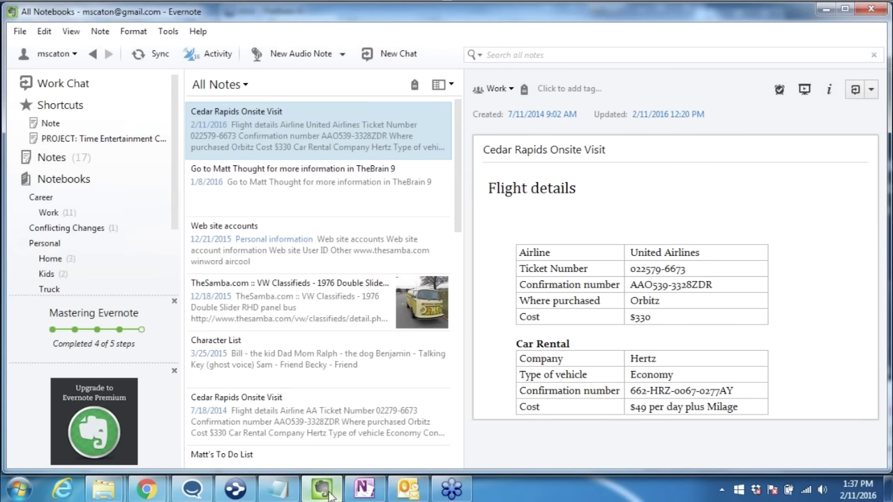
left_click(845, 9)
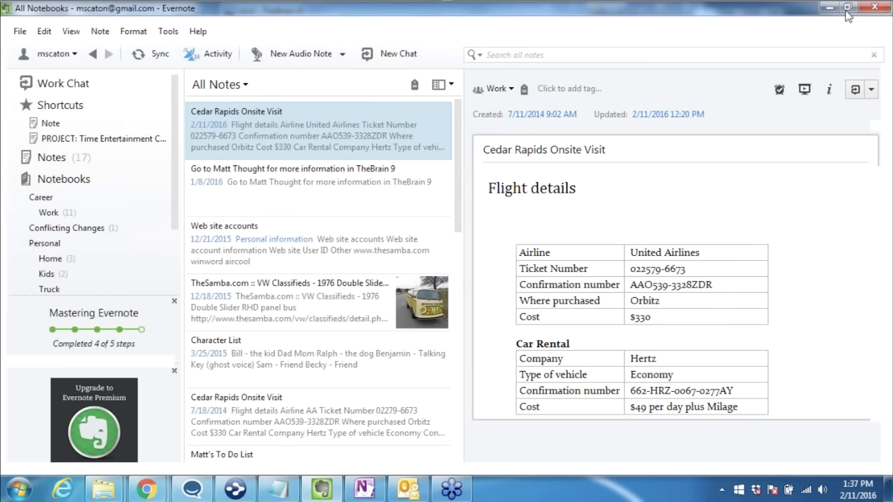
left_click(848, 8)
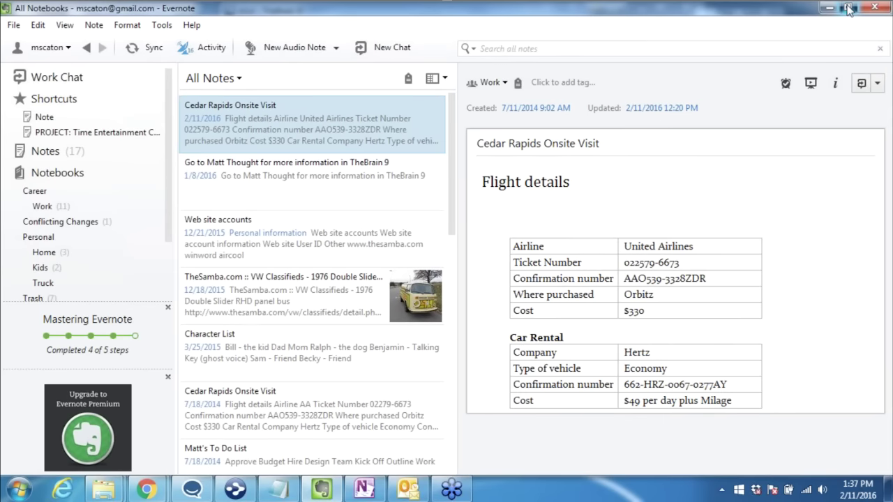
left_click(848, 9)
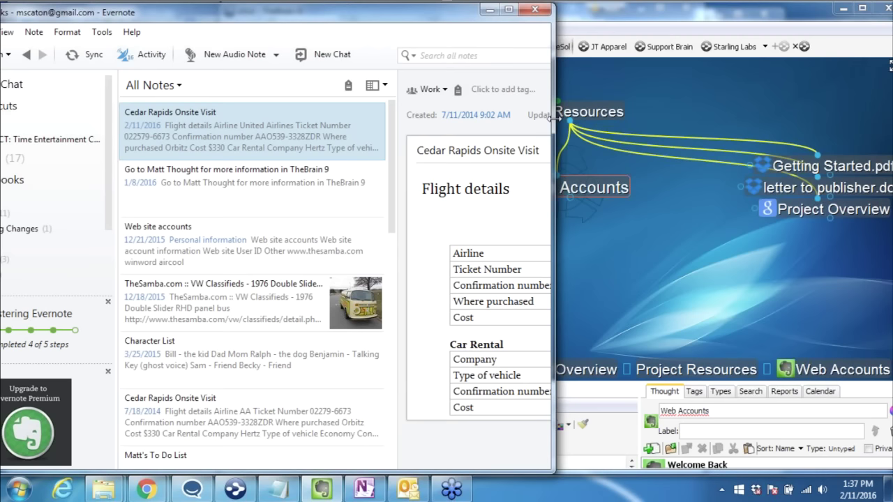
Examine the link and sharing options of the Cedar Rapids Onsite Visit note dated 7/18/2014.
left_click(203, 410)
right_click(201, 412)
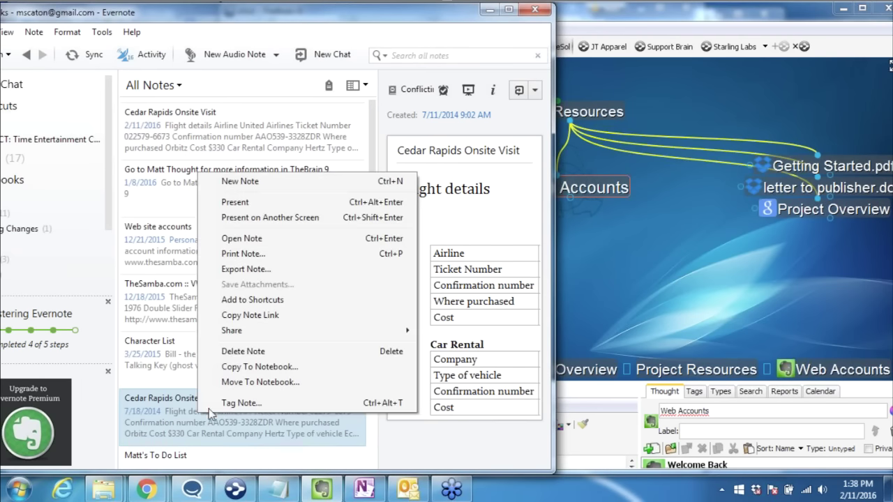
mouse_move(341, 331)
Copy the share URL of Evernote's Cedar Rapids Onsite Visit note dated 2/11/2016 and add it in TheBrain as a child thought of Web Accounts.
left_click(192, 125)
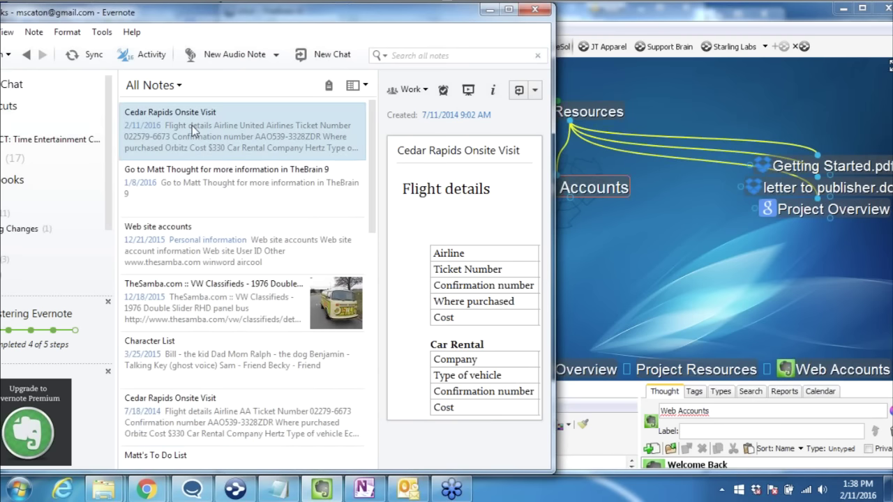
right_click(192, 126)
mouse_move(333, 286)
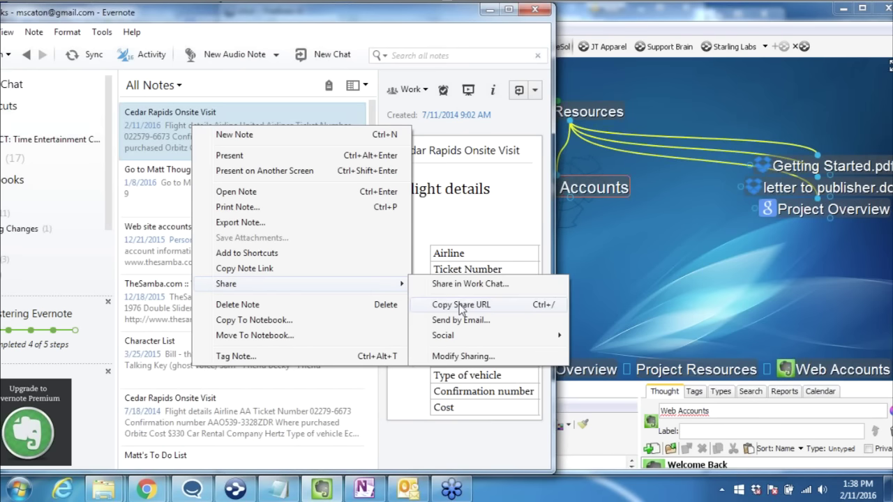
left_click(460, 306)
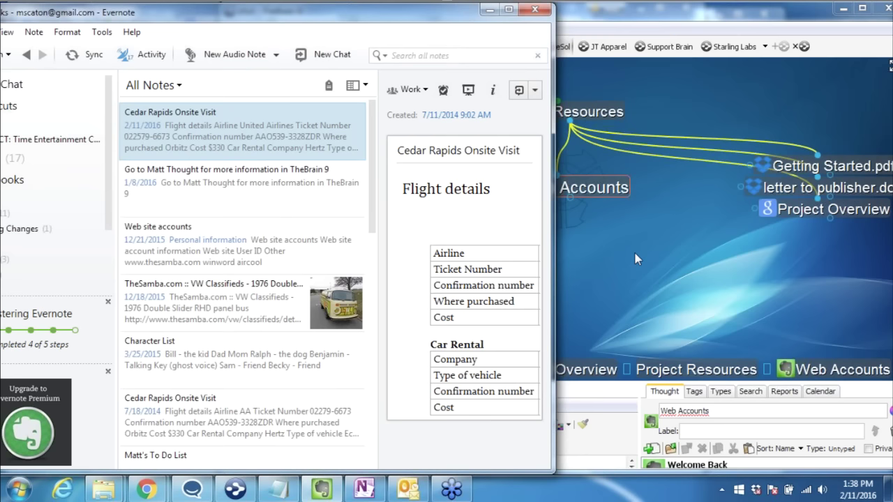
left_click(635, 259)
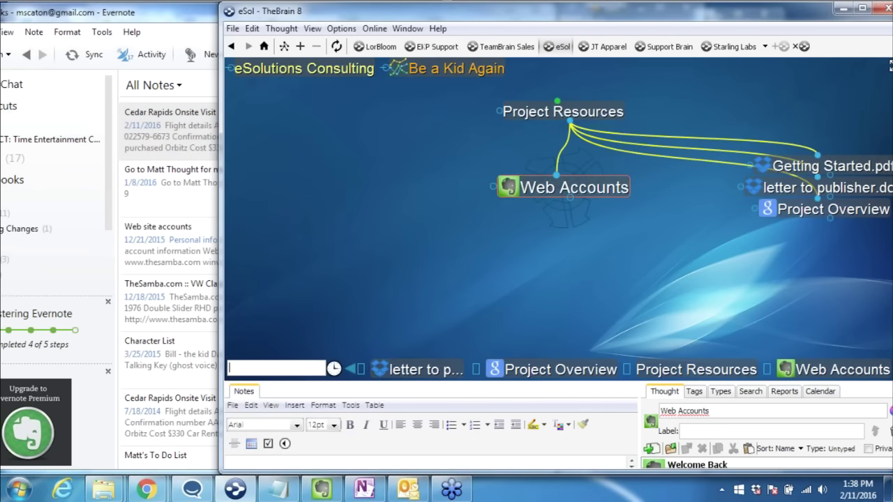
key("ctrl+v")
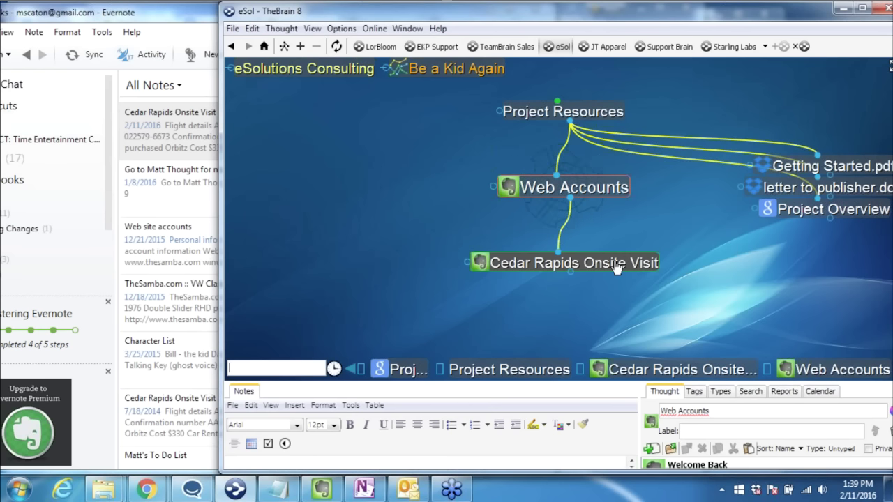
Make Project Resources the active thought and switch to the OneNote notebook window.
mouse_move(504, 112)
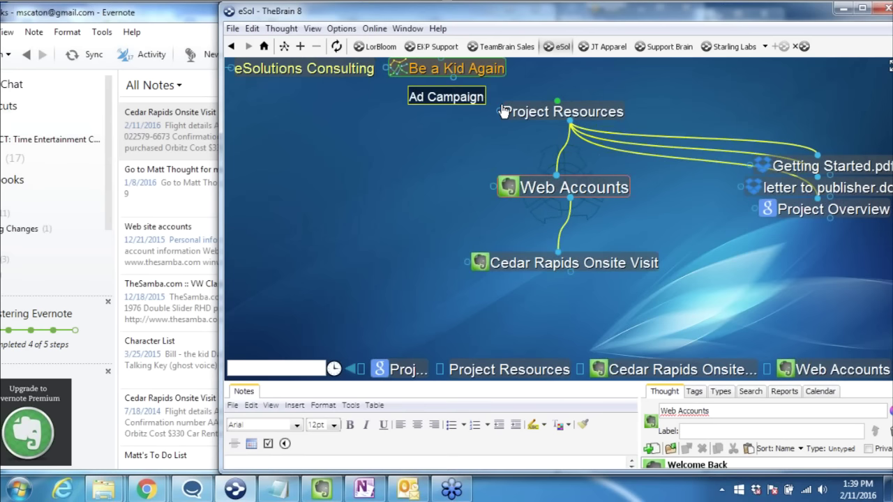
left_click(561, 126)
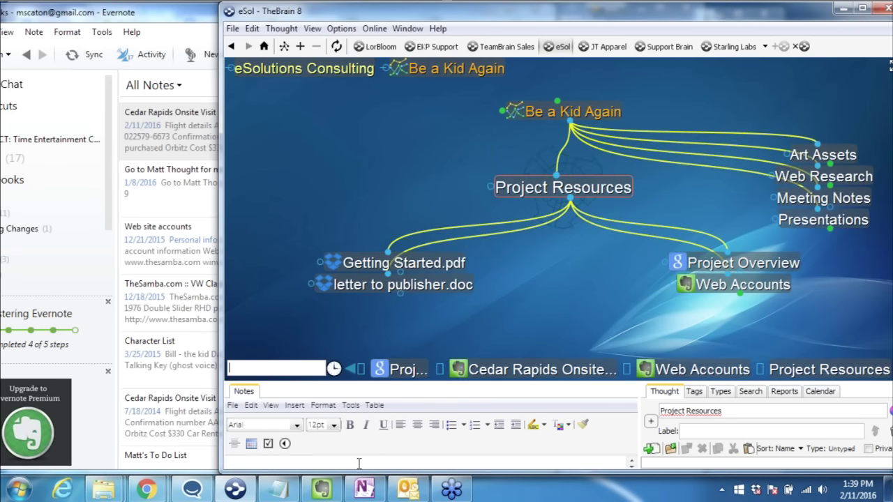
mouse_move(365, 491)
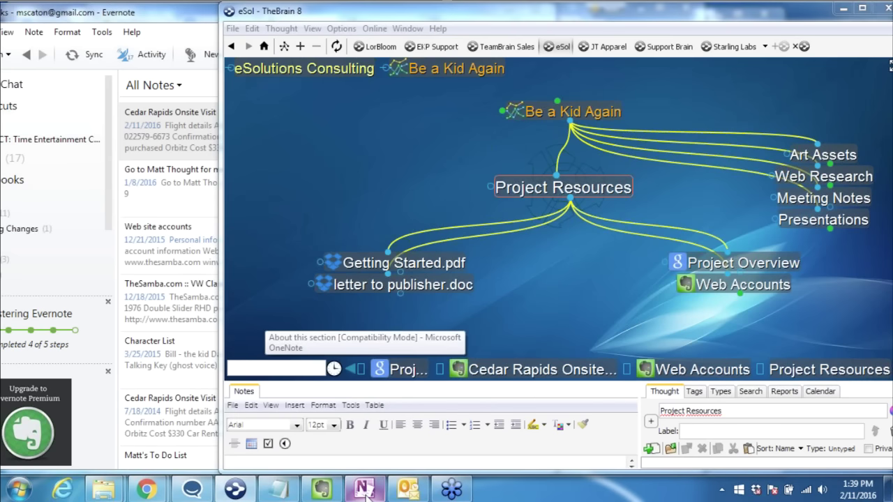
left_click(365, 492)
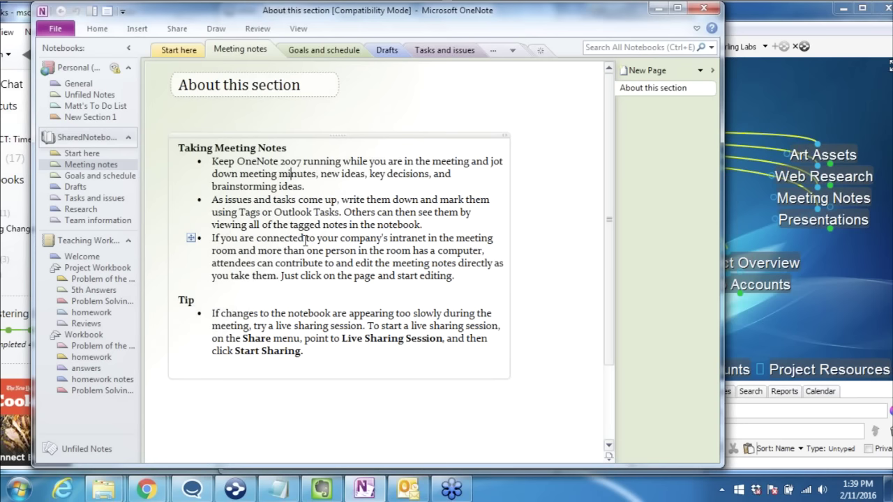
Examine OneNote's link-copying options for a paragraph, the Meeting notes section and the 5th Answers section.
left_click(304, 240)
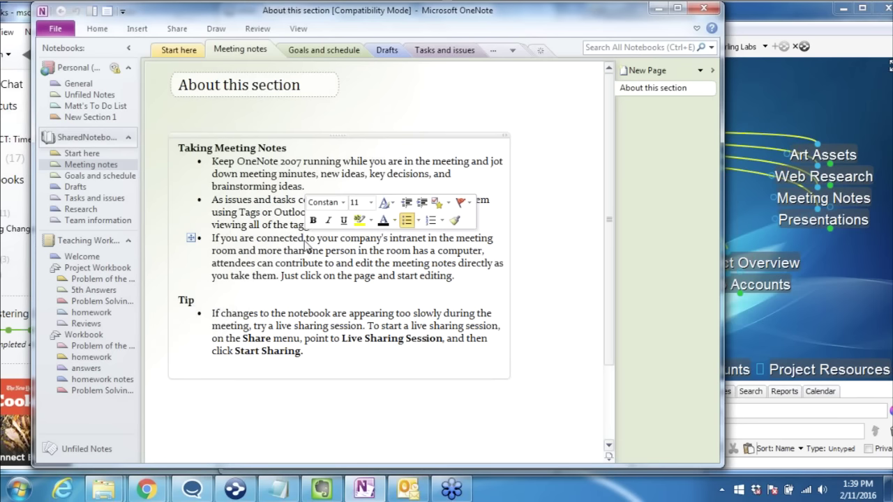
right_click(305, 243)
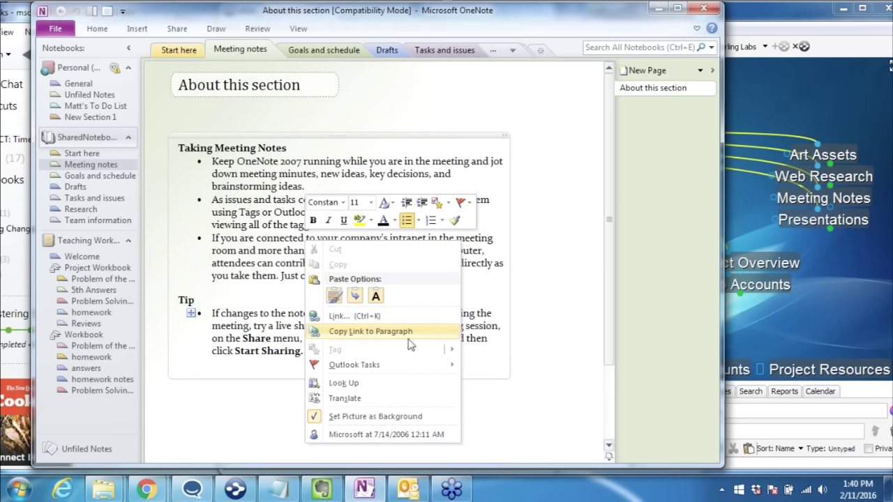
left_click(245, 50)
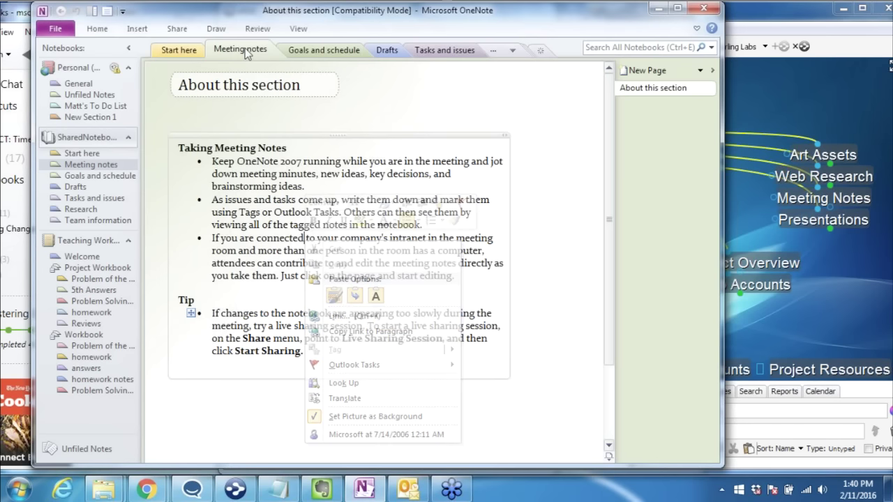
right_click(245, 50)
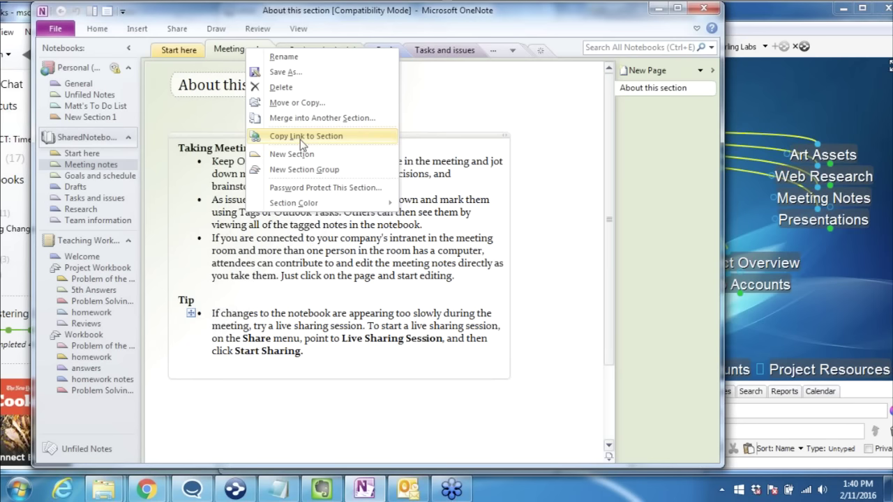
right_click(85, 293)
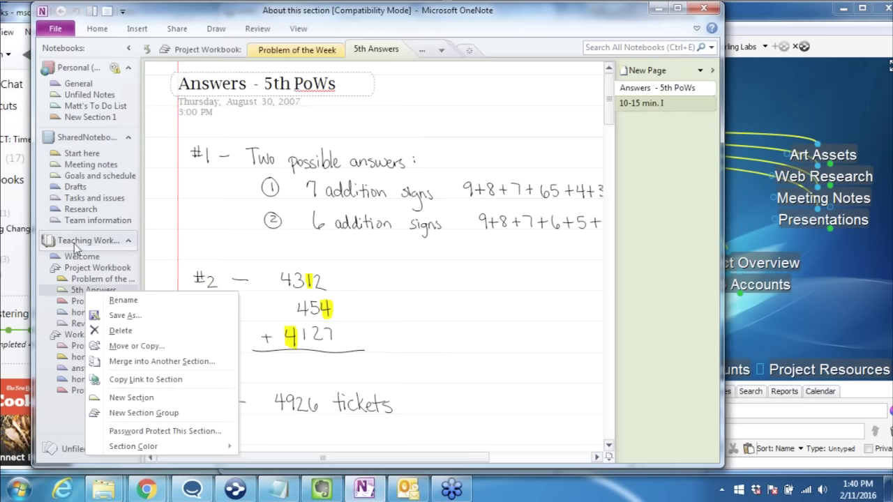
Copy the link to the Teaching Workbook notebook and add it in TheBrain as a child thought of Project Resources.
right_click(75, 245)
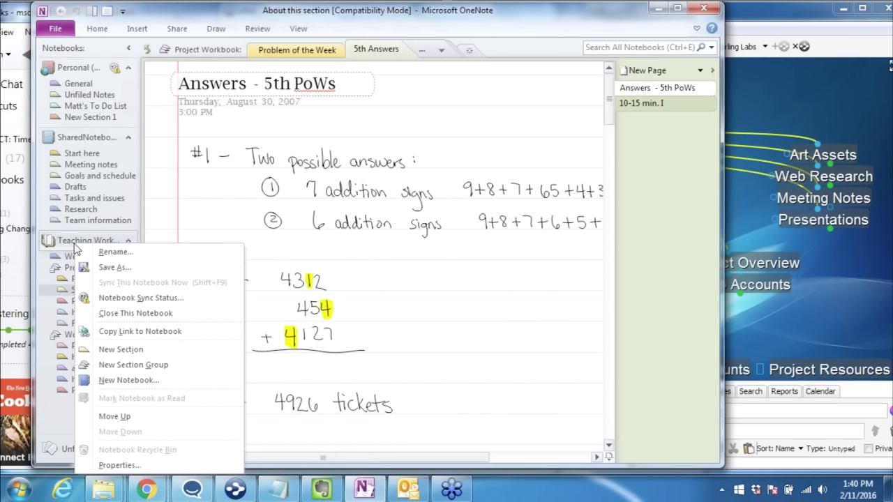
left_click(124, 332)
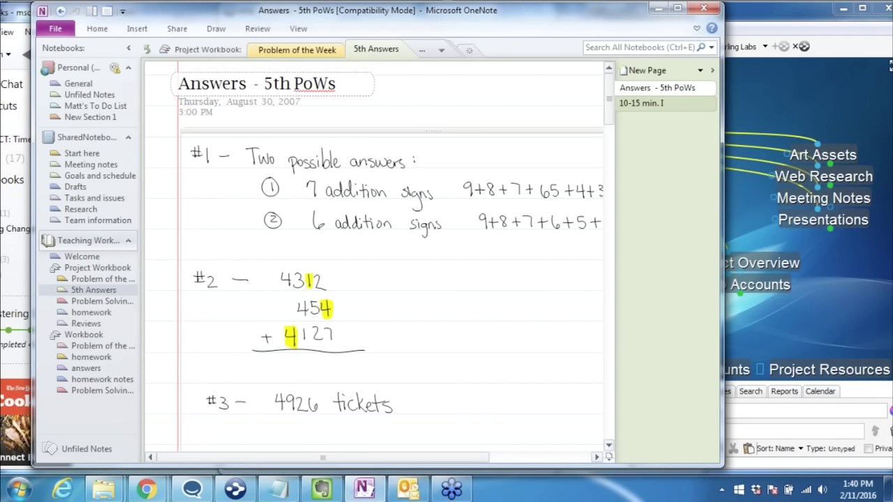
left_click(749, 326)
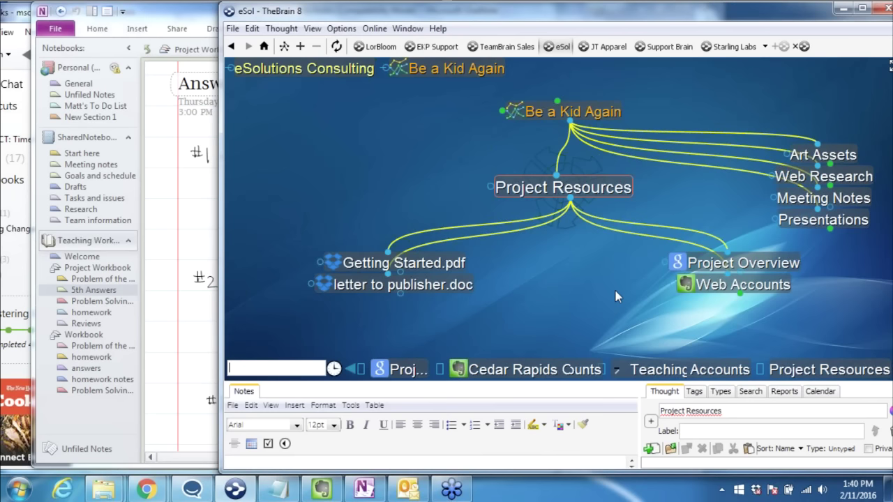
key("ctrl+v")
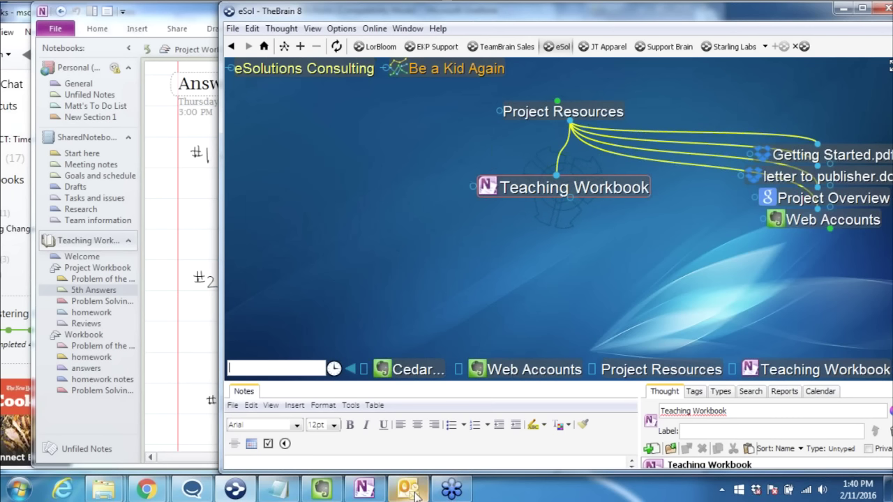
Switch to Outlook, shrink its window to uncover TheBrain's map, and add the MileagePlus Partner email to the map as a child of Teaching Workbook.
mouse_move(416, 495)
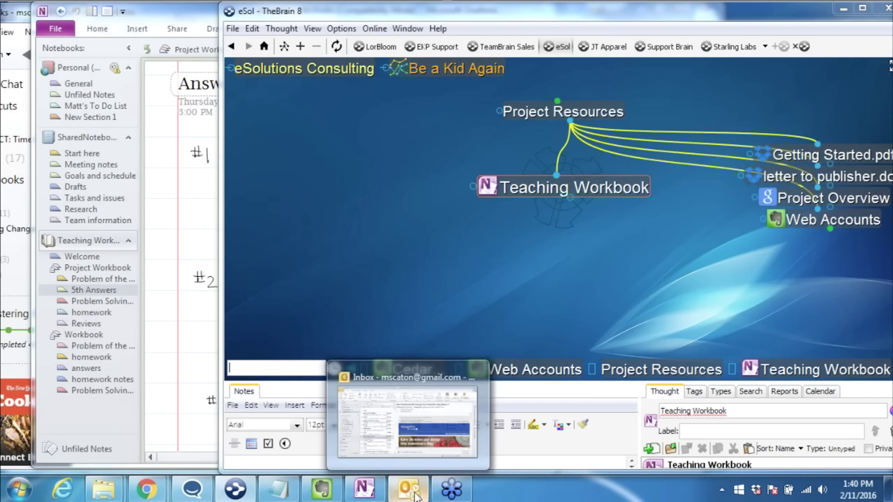
left_click(394, 382)
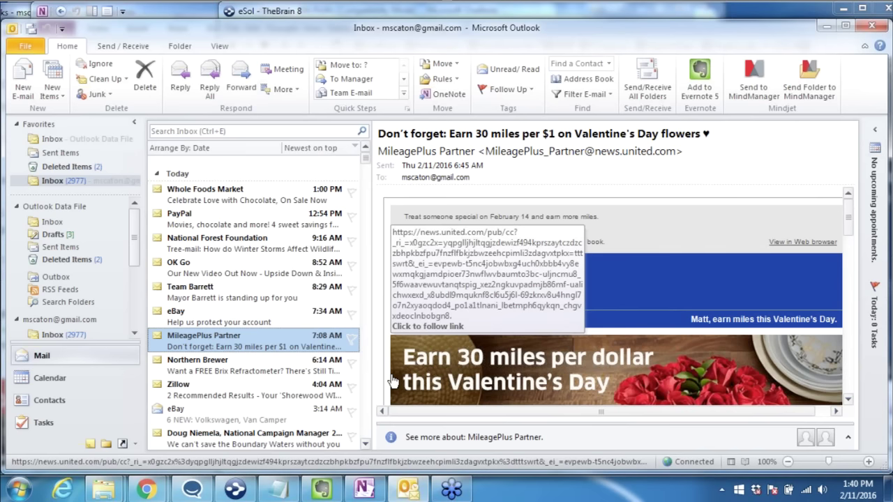
key("super+Down")
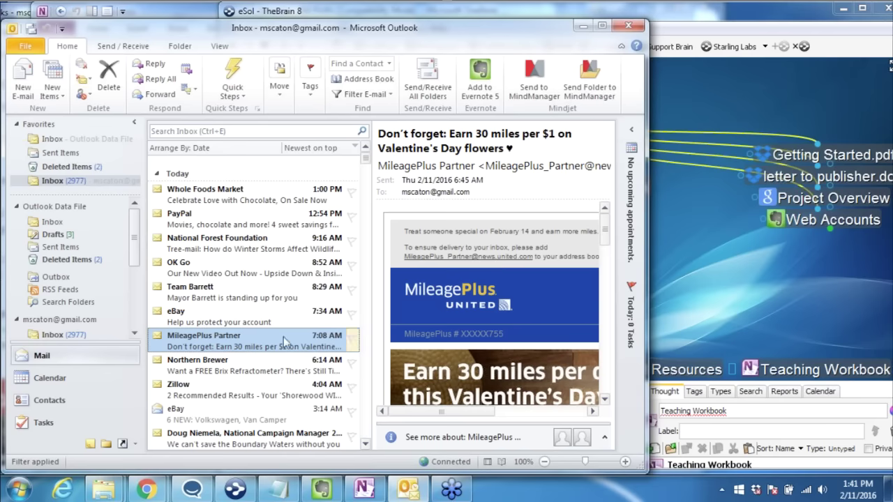
left_click_drag(284, 341, 260, 344)
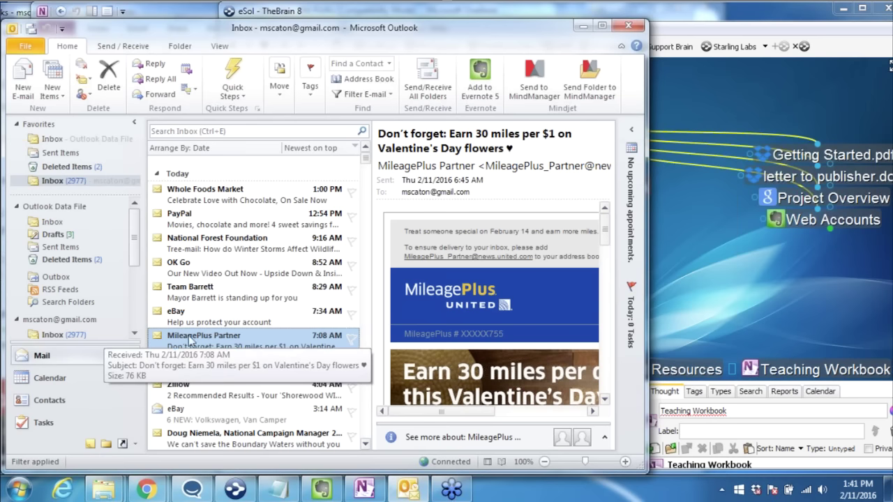
left_click_drag(180, 341, 713, 286)
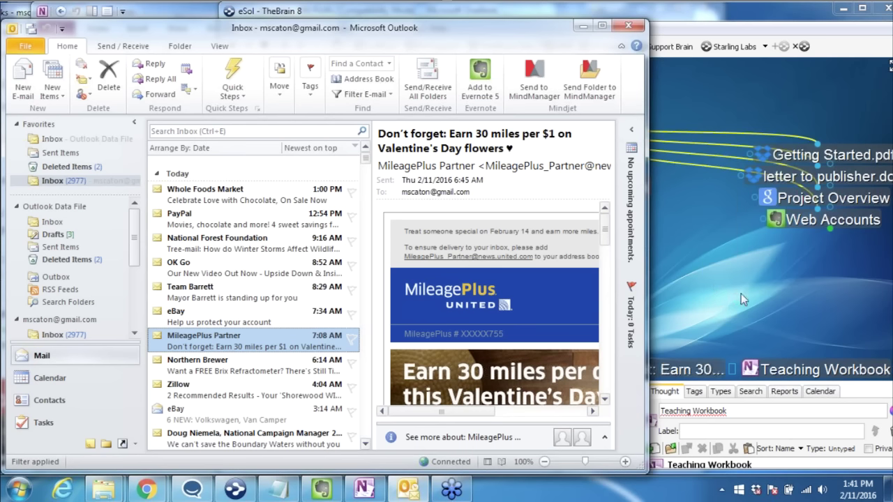
Activate the new email thought in TheBrain and enlarge the notes area to show the message's content.
left_click(741, 293)
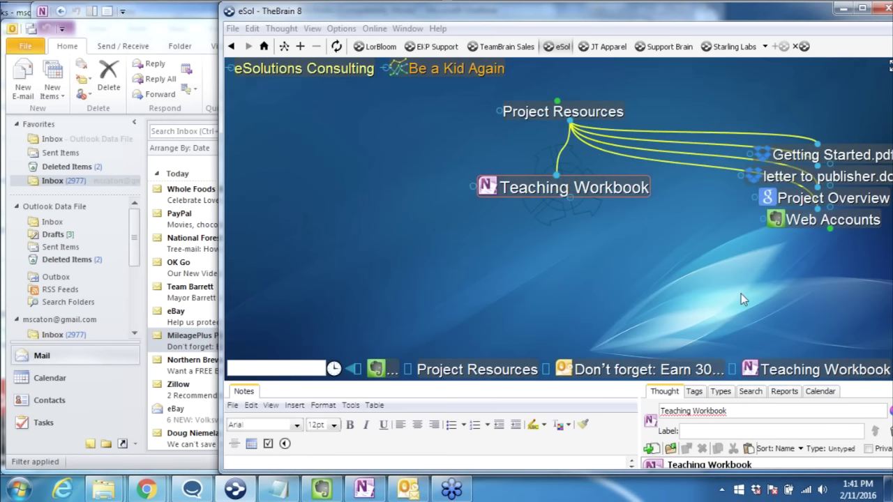
left_click(677, 263)
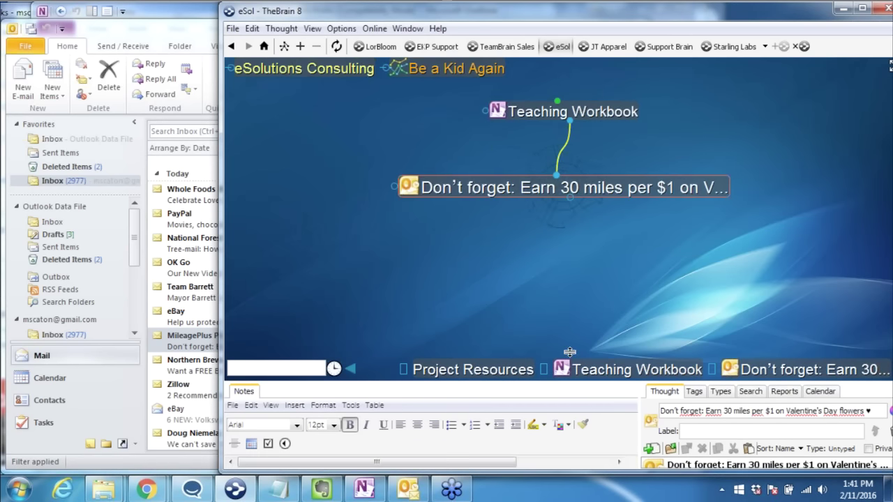
left_click_drag(566, 301, 566, 286)
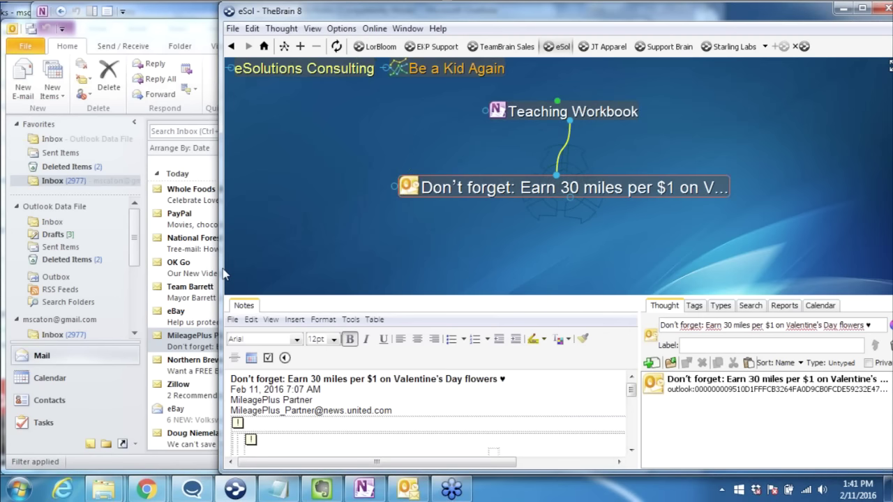
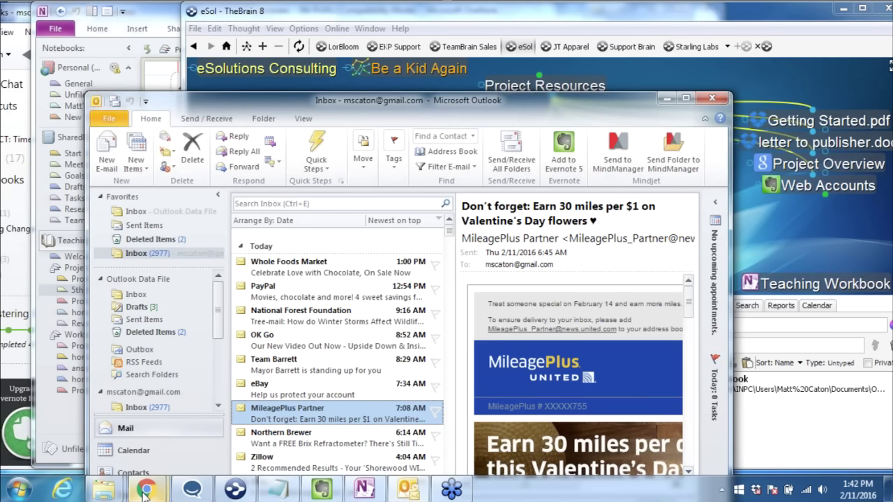
Close the letter to publisher.doc share dialog on Dropbox's web page and examine the sharing options of Getting Started.pdf in the local Dropbox folder.
left_click(145, 490)
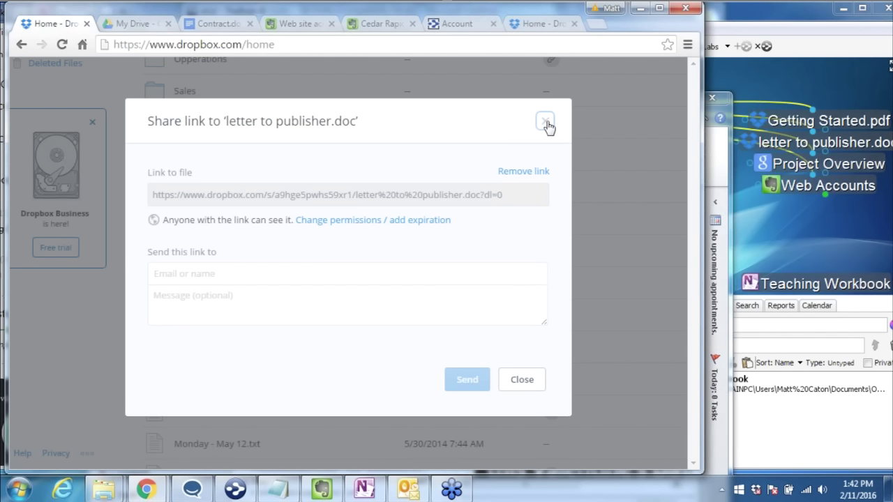
left_click(546, 123)
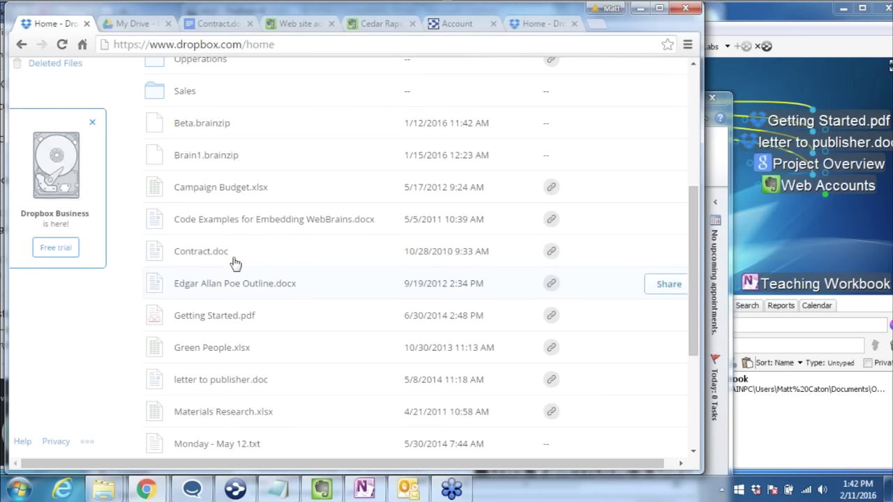
mouse_move(103, 491)
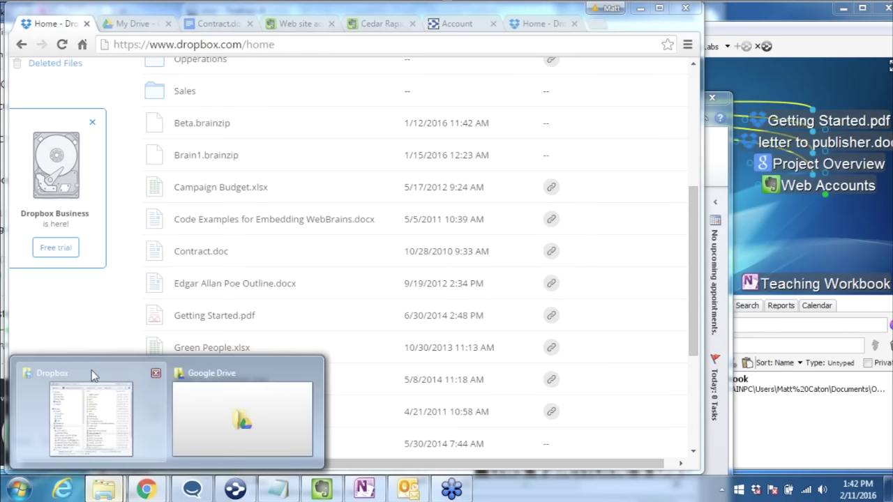
left_click(94, 376)
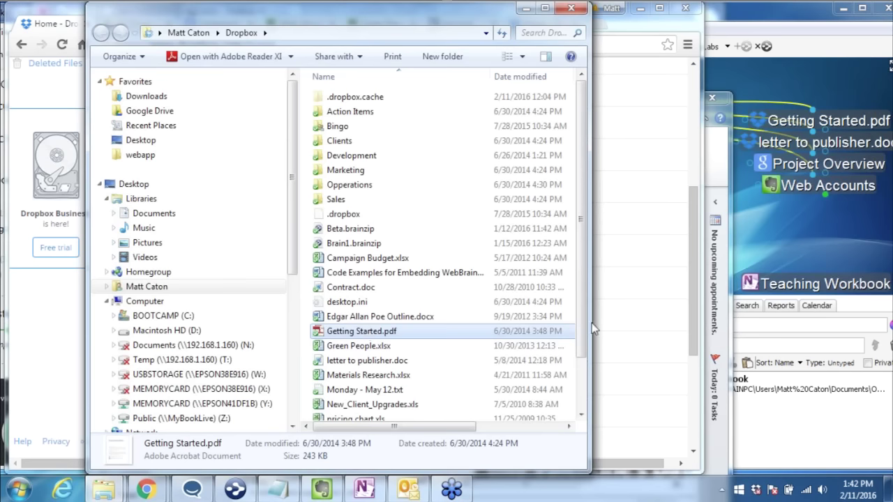
right_click(366, 334)
mouse_move(418, 319)
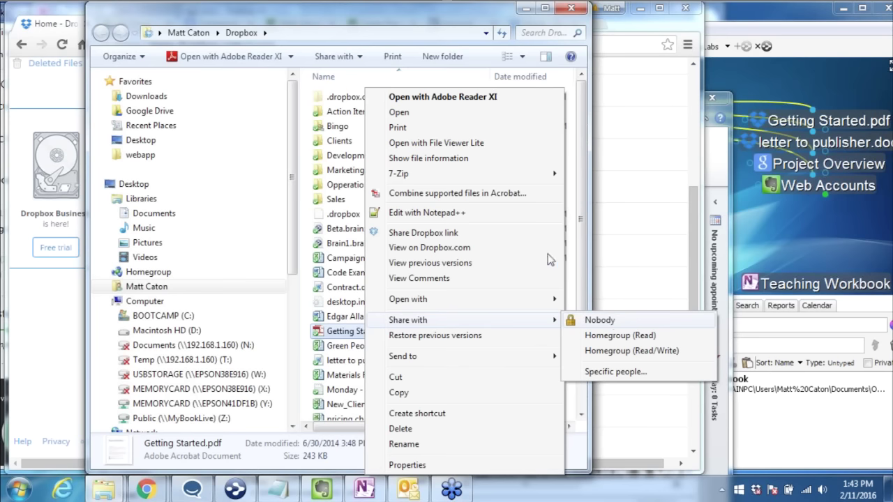
left_click(43, 14)
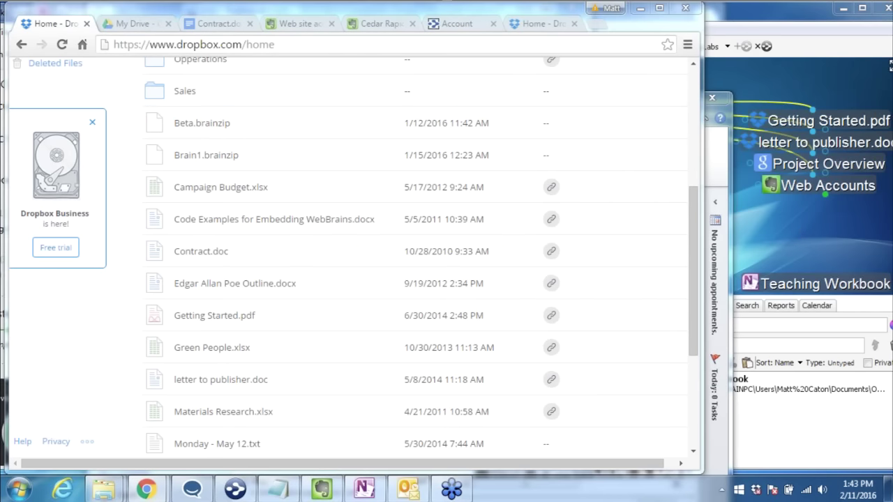
View the Project Overview document linked to its thought in the browser, and return to TheBrain.
left_click(803, 232)
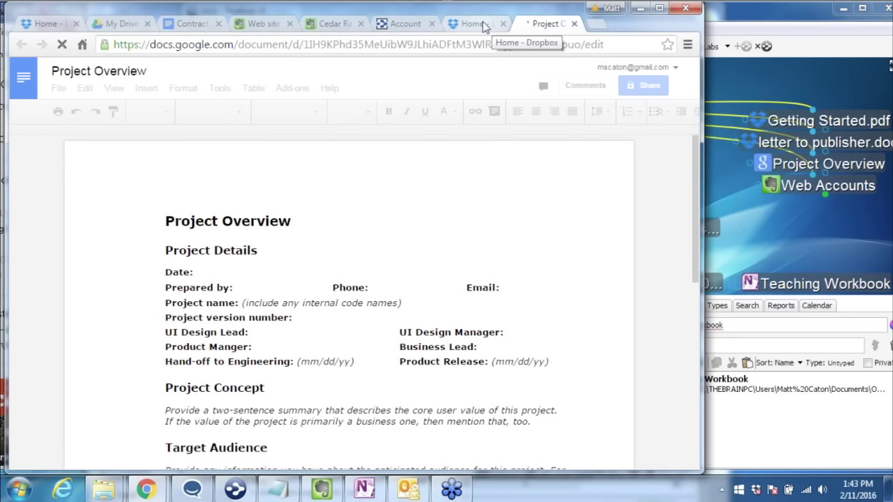
left_click(754, 15)
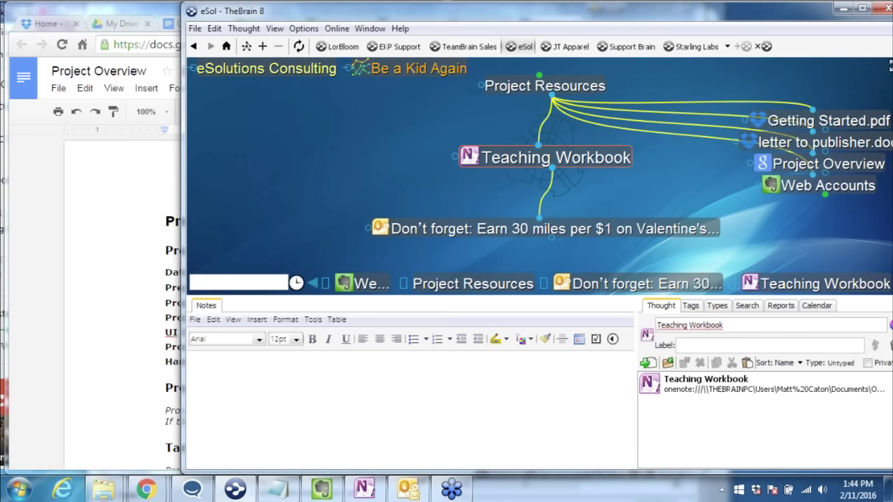
Synchronize the eSol Brain with TheBrain Cloud Services, and switch to the WebBrain account page in the browser.
left_click(299, 47)
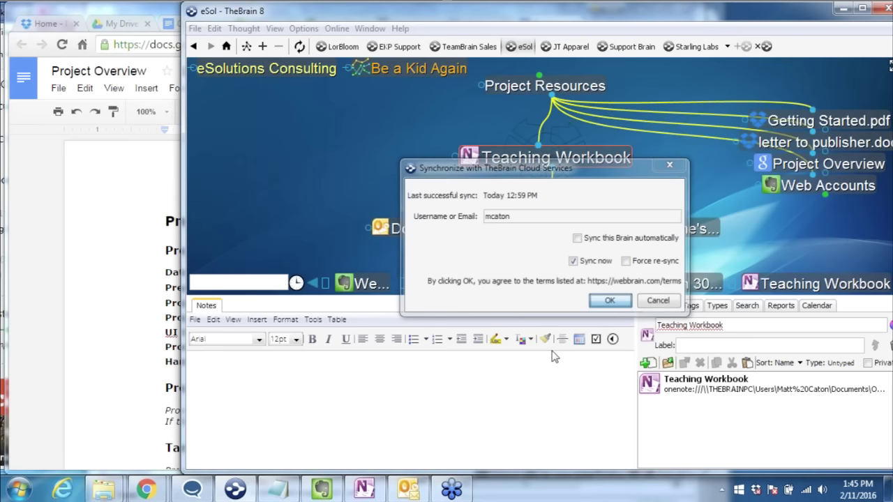
key("Return")
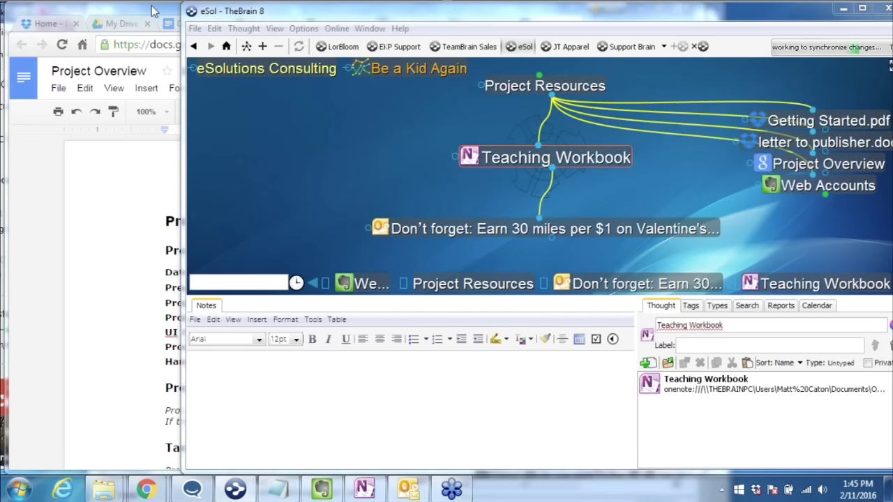
left_click(173, 13)
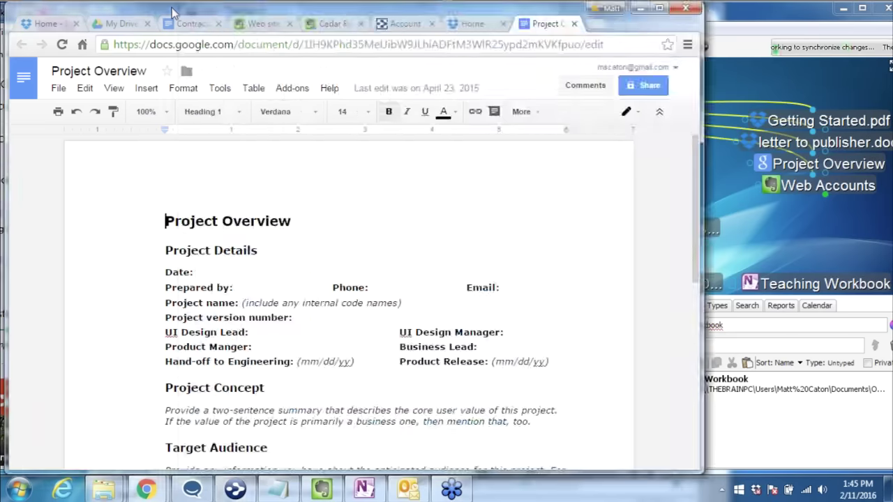
left_click(403, 23)
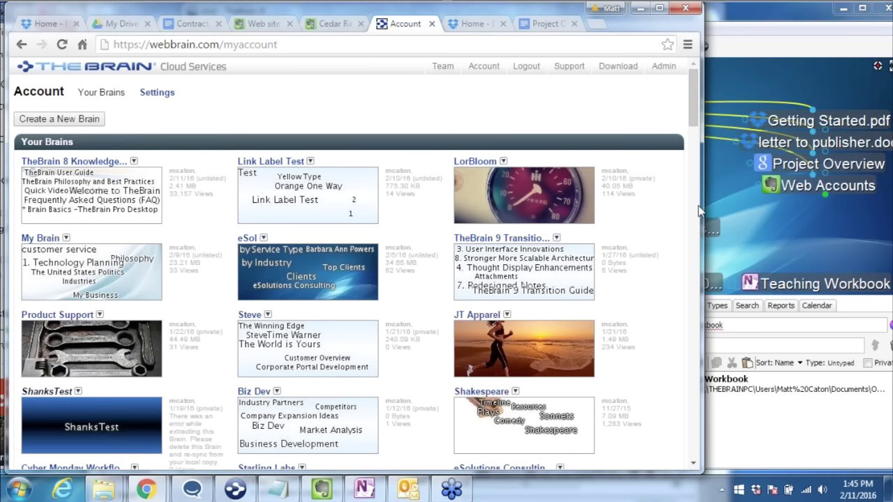
Narrow the browser window to uncover more of TheBrain's map, and bring TheBrain to the front.
left_click_drag(699, 211, 665, 209)
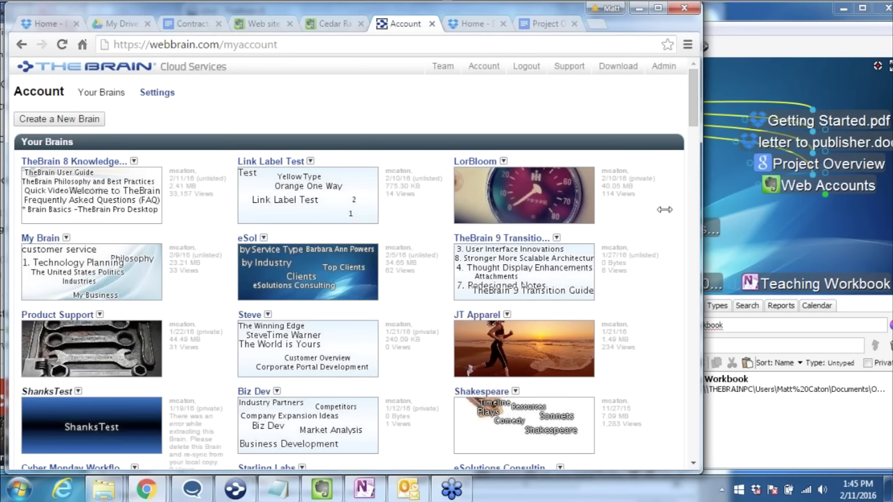
left_click_drag(664, 210, 590, 223)
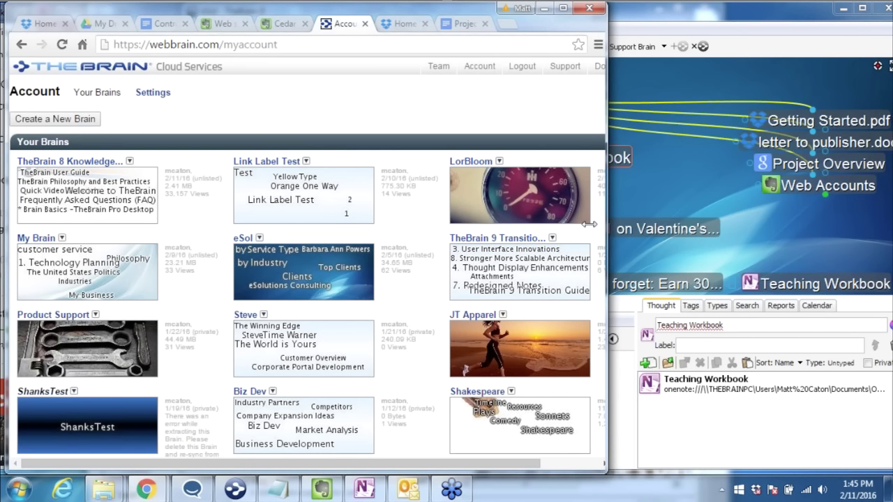
key("alt+Tab")
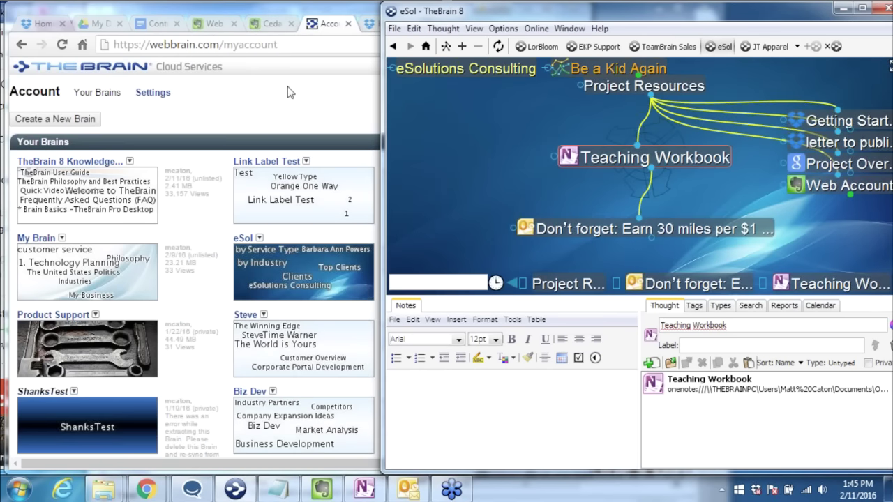
Open the eSol Brain online and navigate through Clients, Top Clients, Disney and Be a Kid Again to Project Resources.
left_click(253, 276)
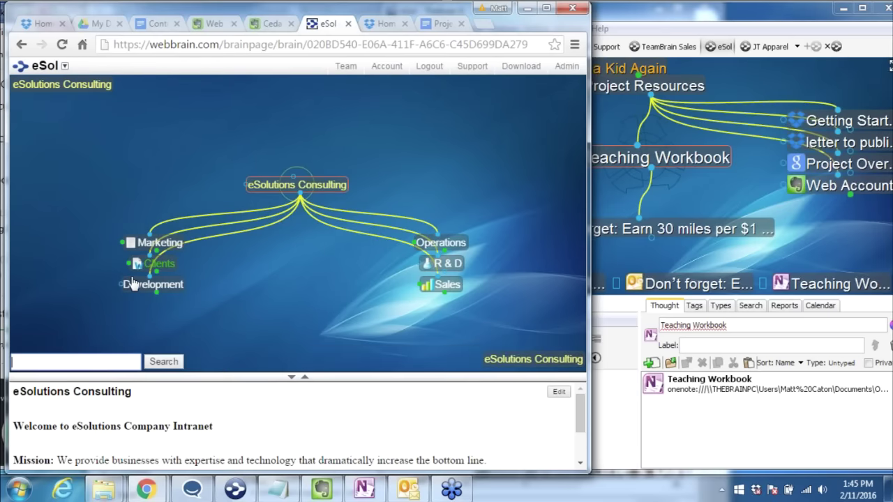
left_click(156, 264)
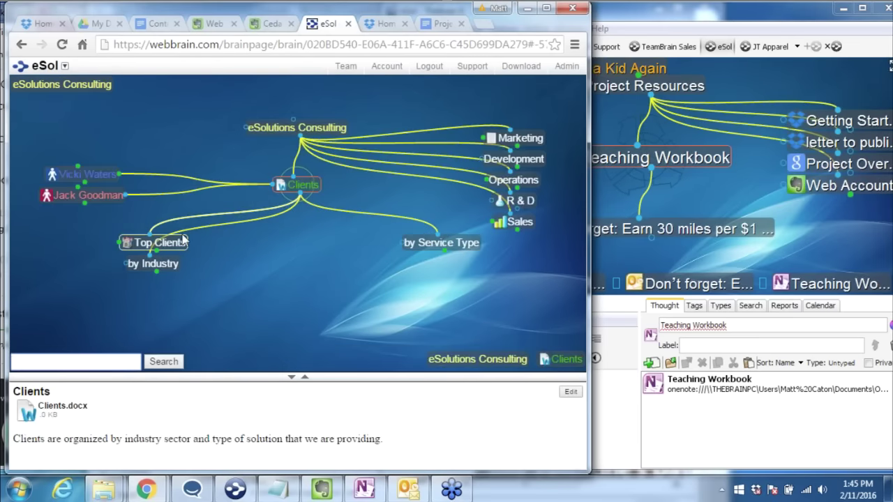
left_click(183, 240)
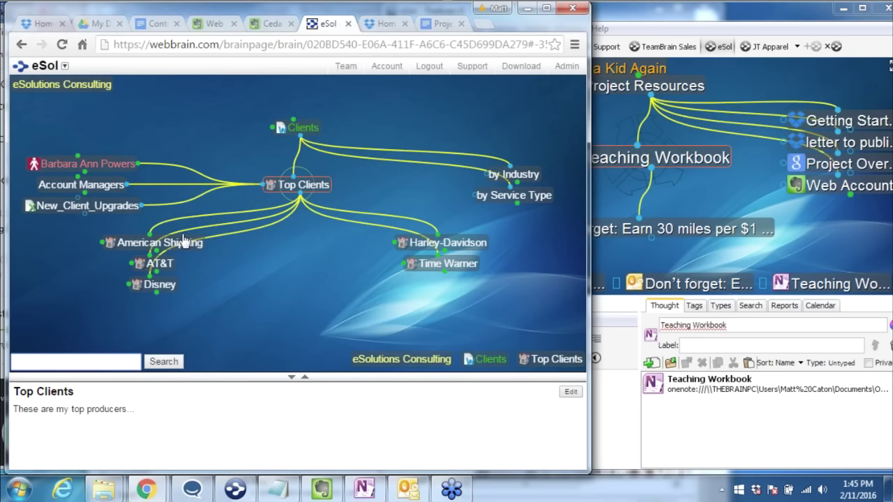
left_click(160, 285)
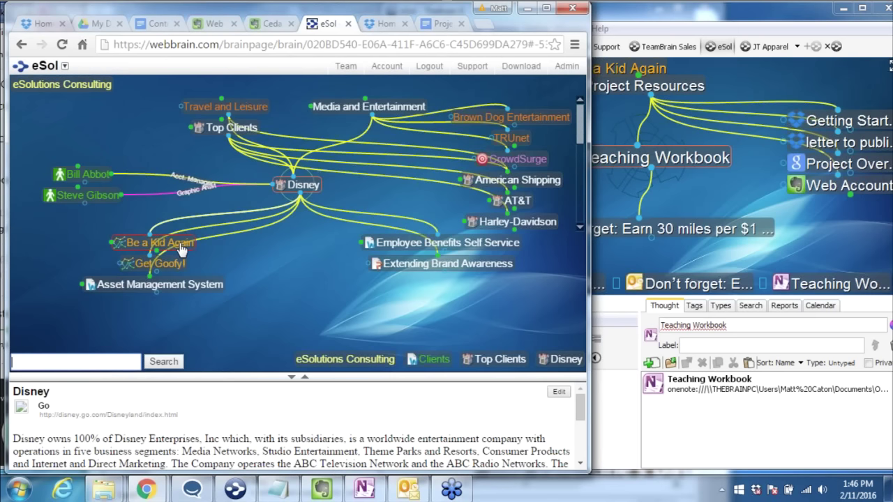
left_click(182, 246)
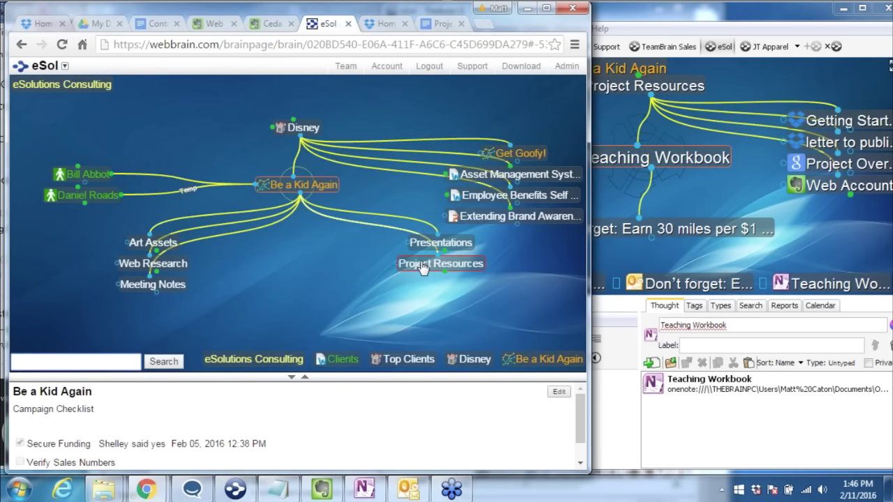
left_click(423, 266)
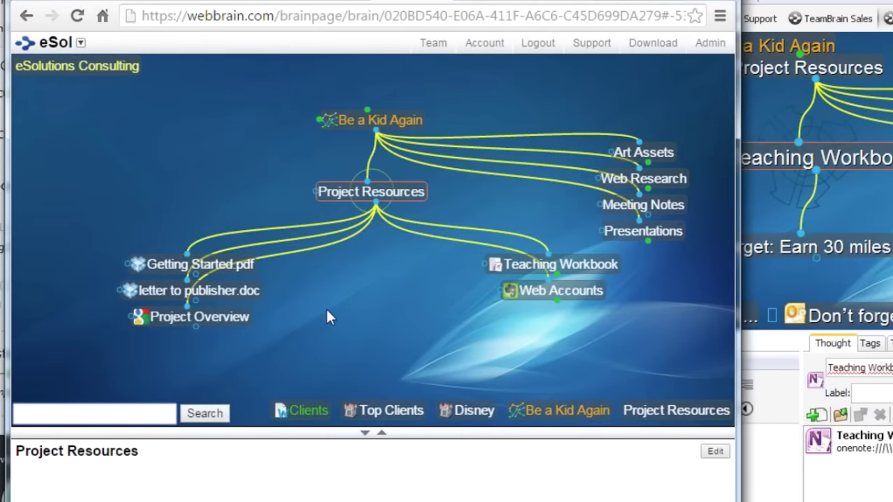
Examine the share links for the Project Resources thought and for the whole Brain, and close the sharing dialog.
right_click(171, 146)
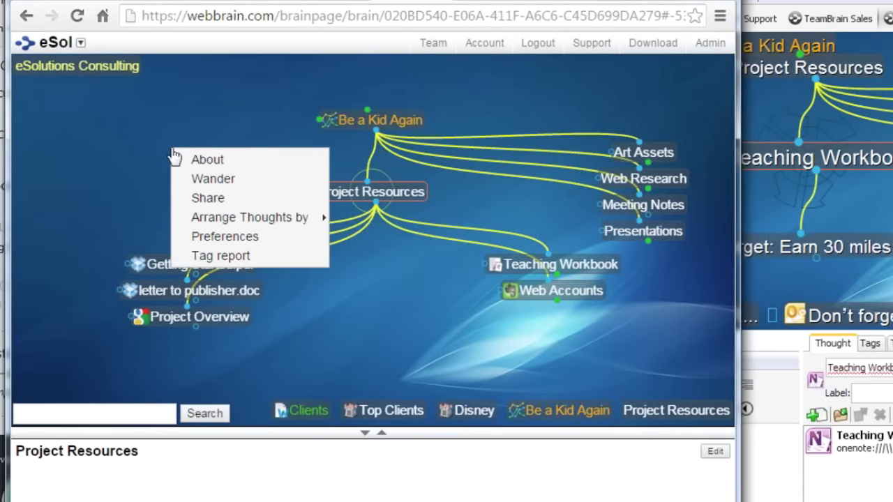
left_click(207, 200)
left_click(438, 247)
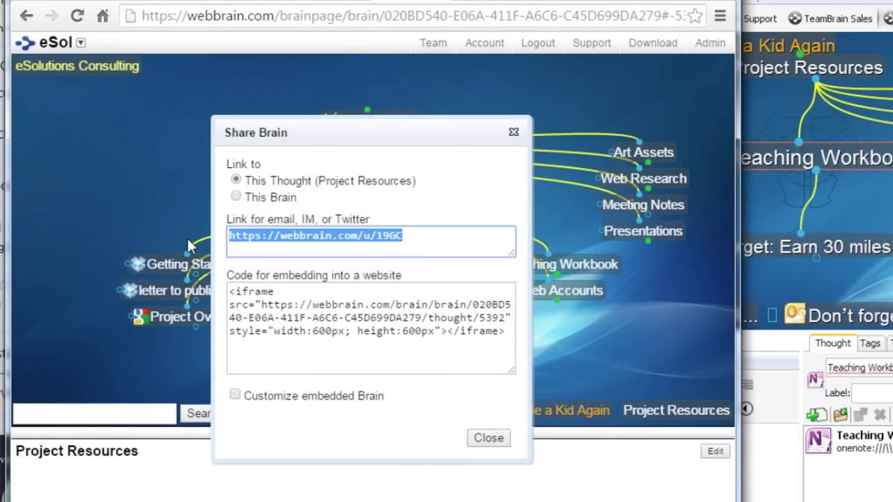
left_click(236, 198)
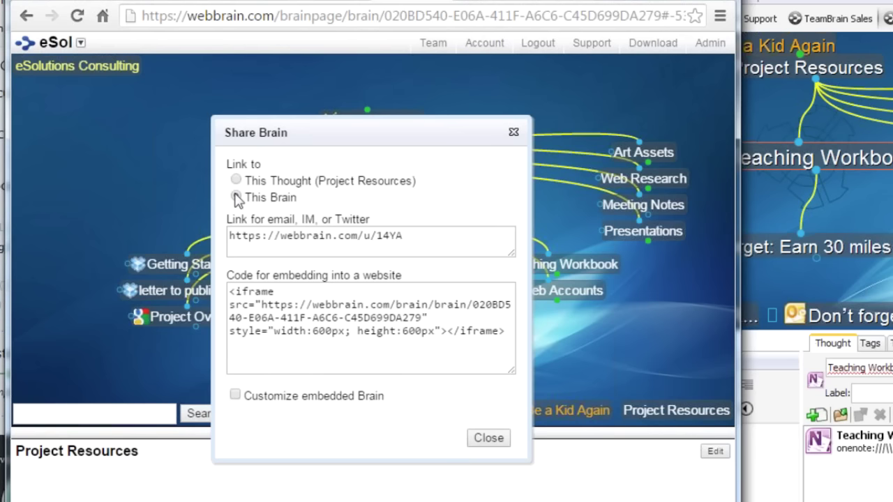
left_click(237, 198)
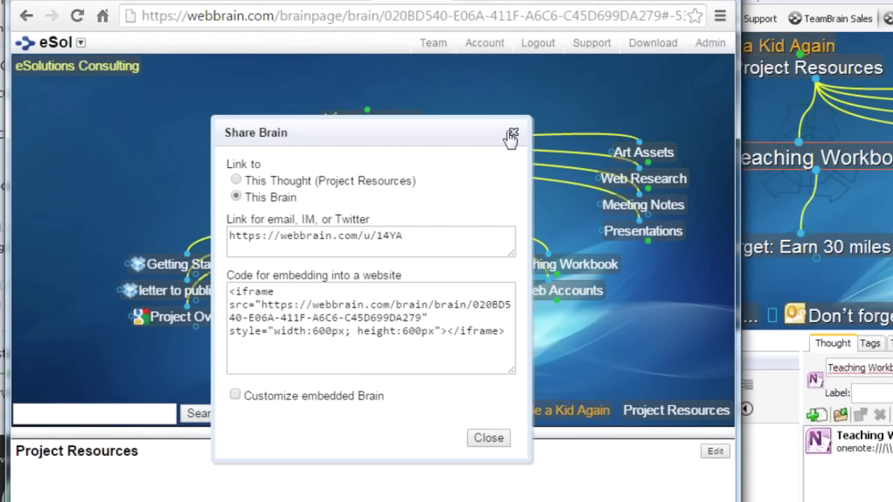
left_click(513, 134)
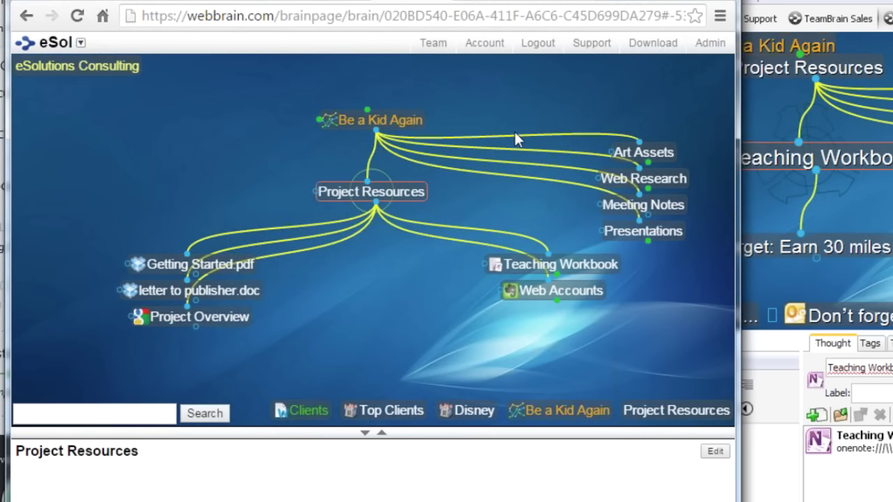
Examine the visibility and user role options in the eSol Brain's online settings, and return to its map.
left_click(82, 43)
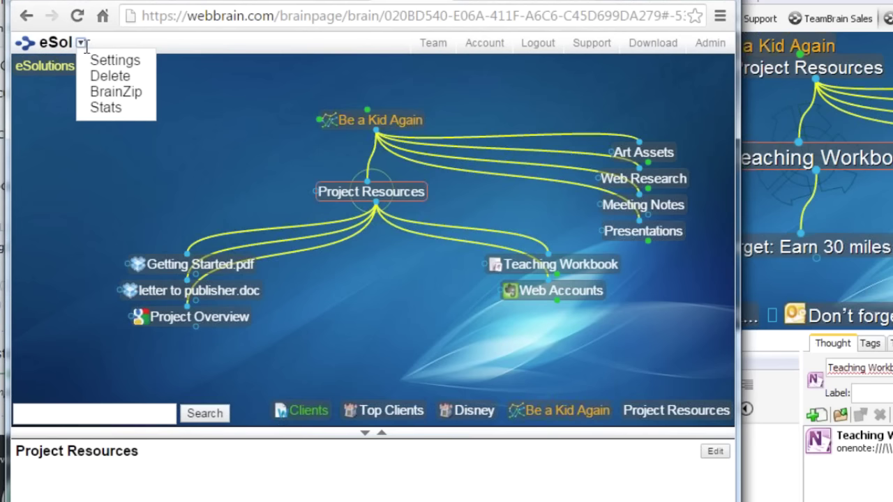
left_click(117, 67)
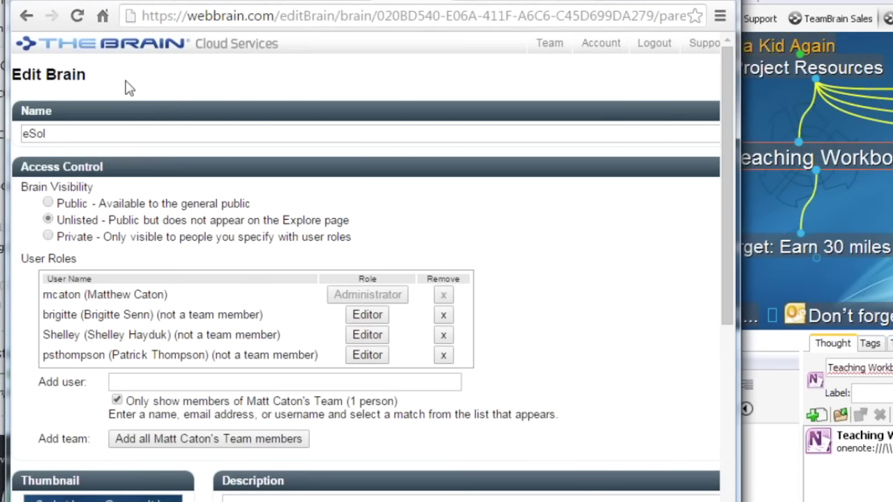
scroll(128, 88, "down", 1)
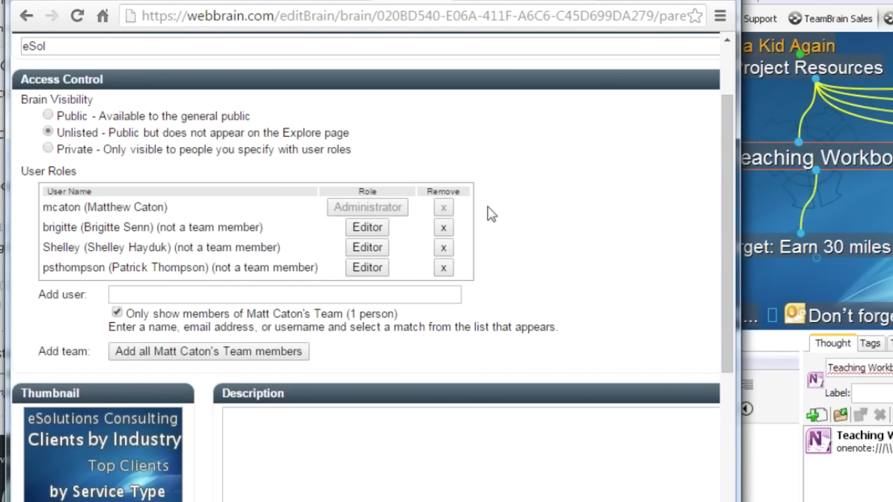
scroll(490, 214, "down", 1)
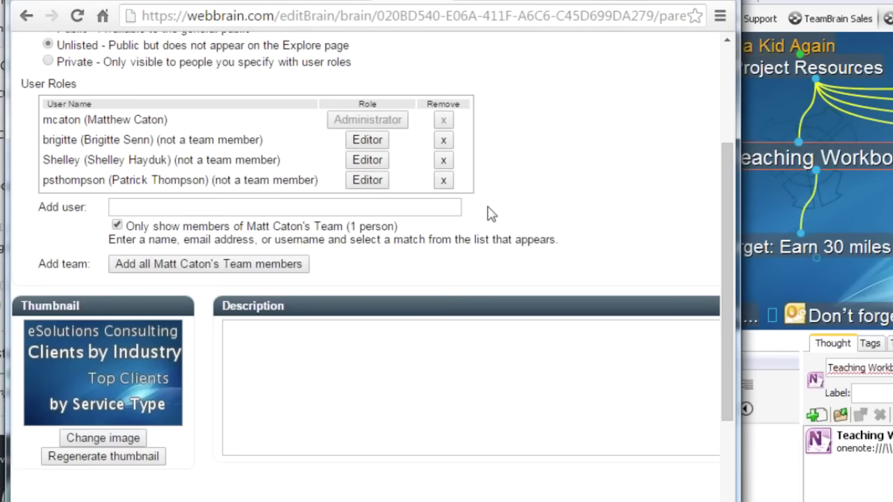
scroll(489, 213, "up", 1)
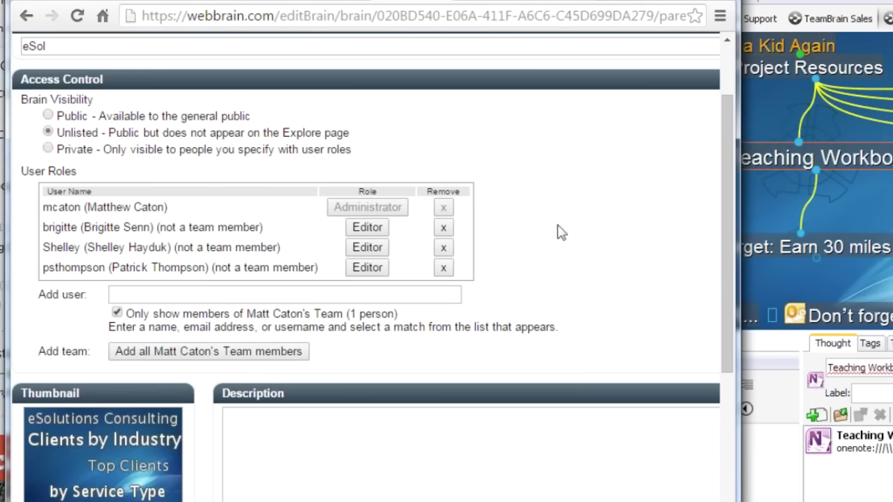
scroll(562, 233, "down", 1)
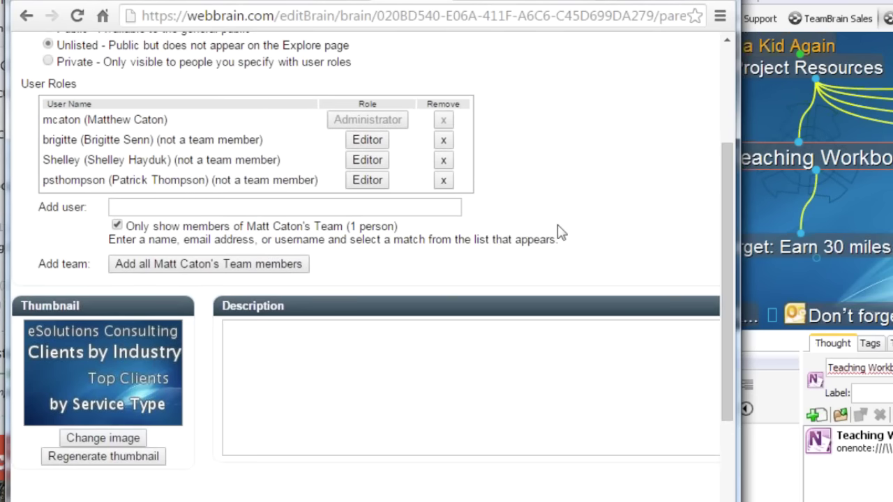
scroll(561, 233, "down", 2)
left_click(35, 483)
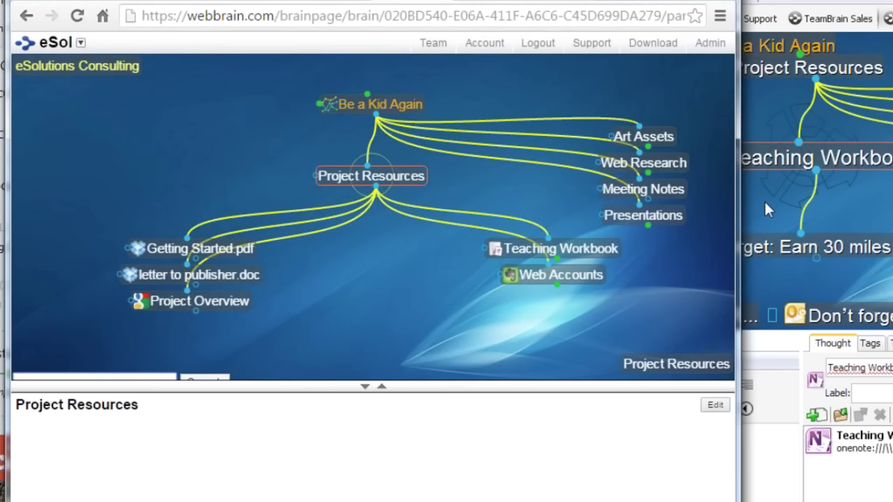
Switch to the desktop TheBrain and synchronize the eSol Brain with Cloud Services again.
key("alt+Tab")
right_click(583, 161)
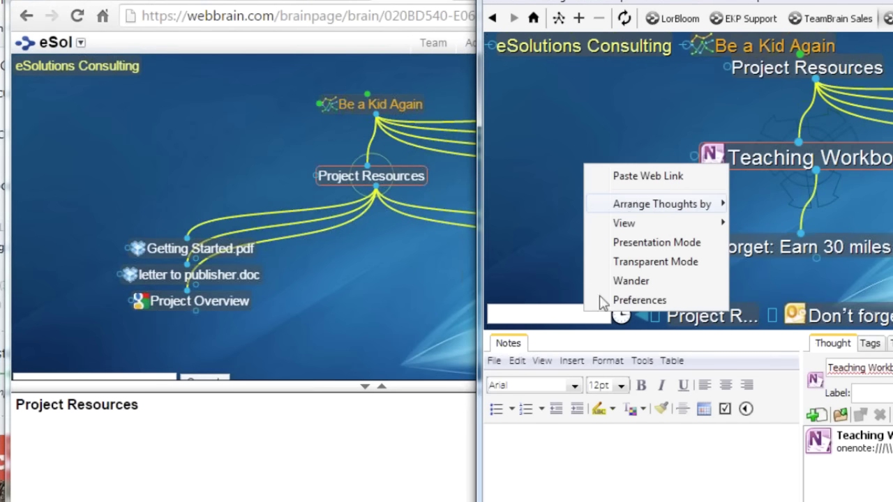
left_click(526, 193)
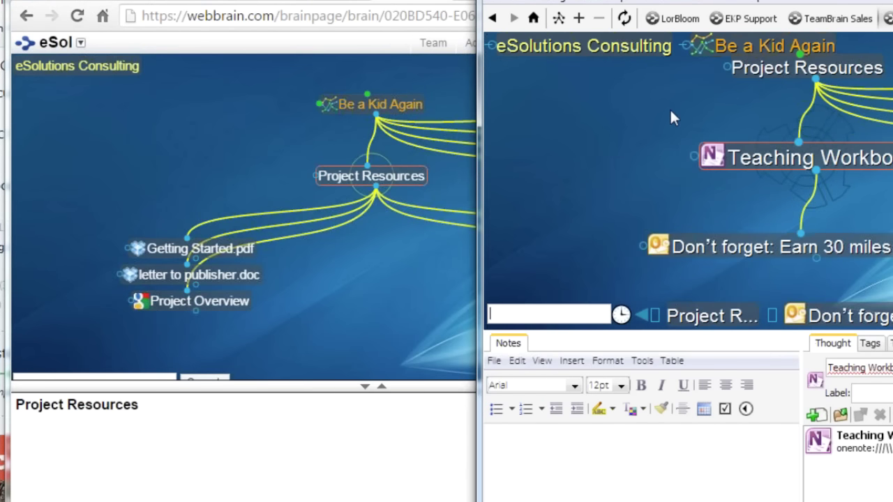
left_click(625, 20)
key("Return")
View the share link and embed code of the Project Resources thought in the online Brain, and close the dialog.
left_click(178, 138)
right_click(169, 144)
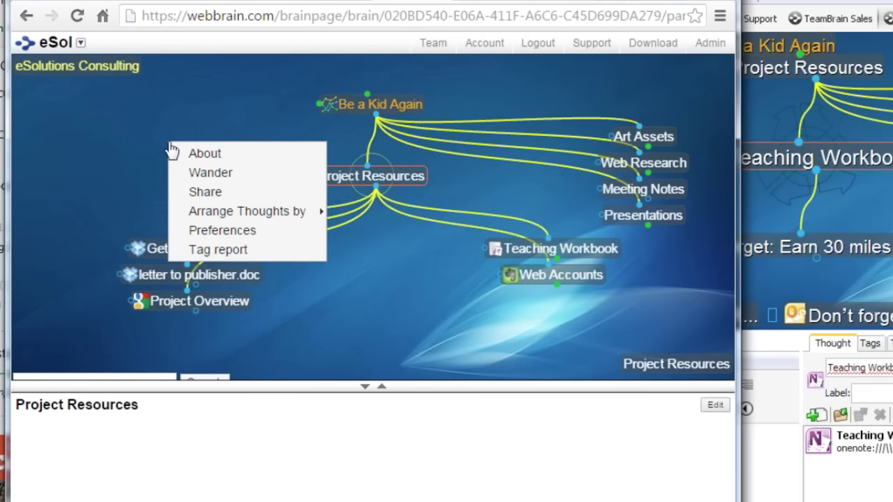
left_click(199, 192)
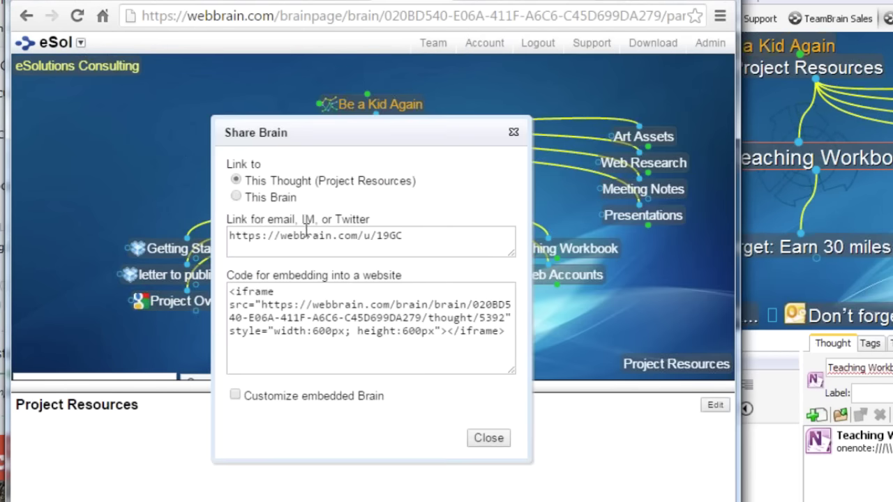
left_click(514, 133)
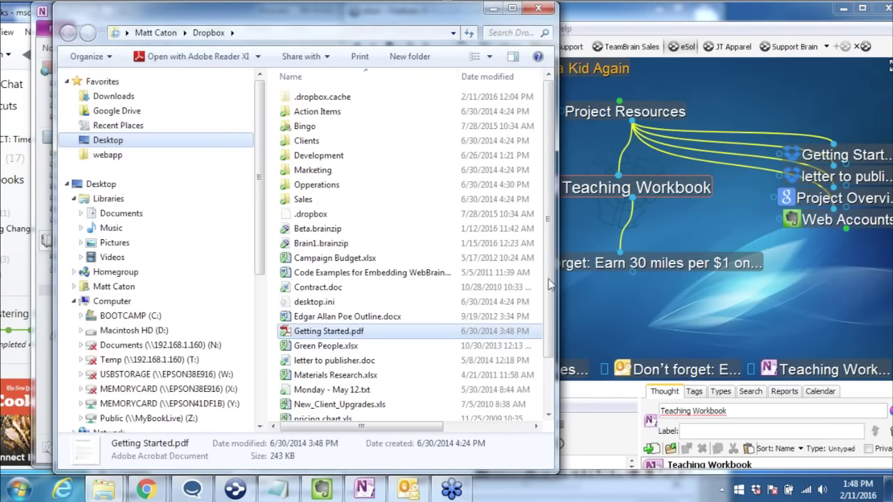
Open the ESolutions folder inside the desktop folder in File Explorer and place the window beside the Teaching Workbook map.
scroll(549, 284, "down", 3)
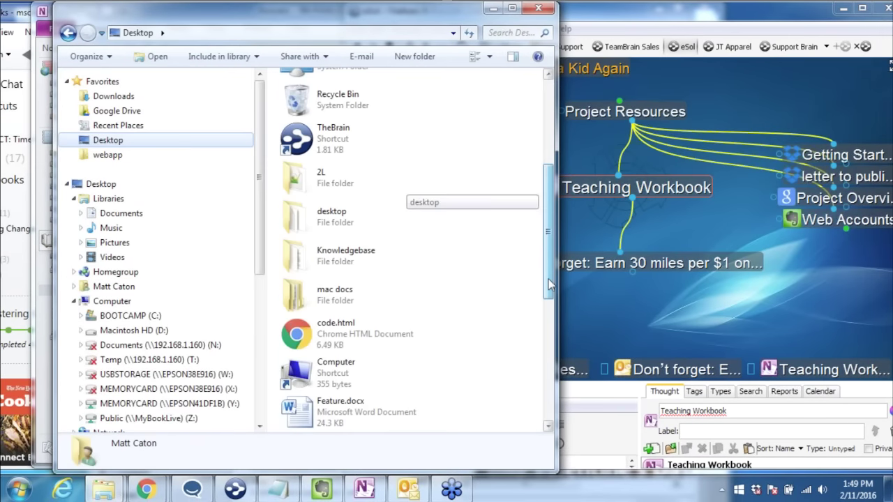
left_click(351, 226)
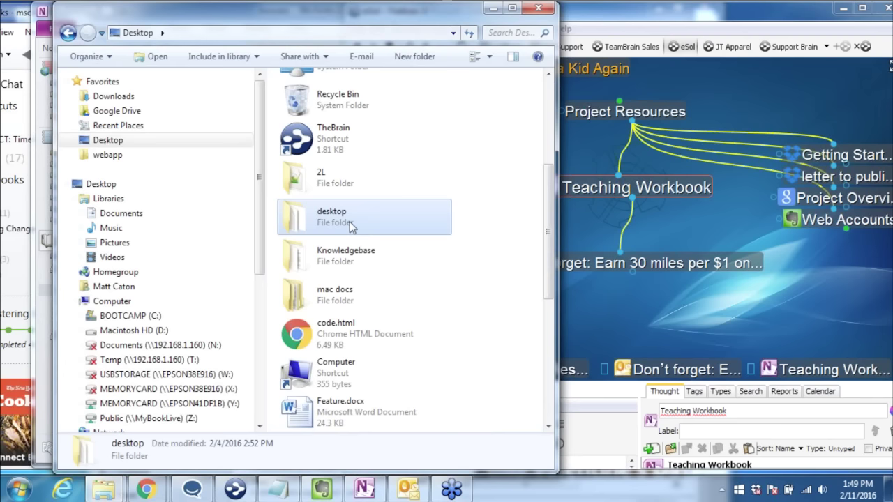
double_click(351, 227)
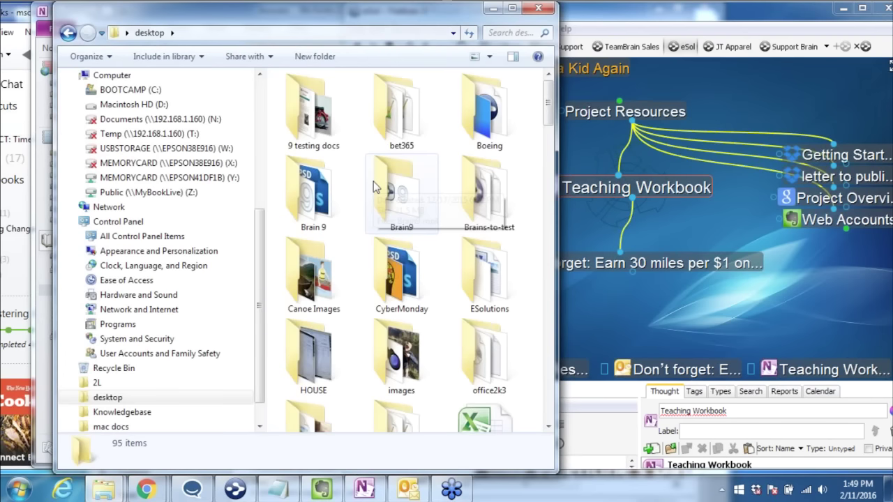
double_click(491, 267)
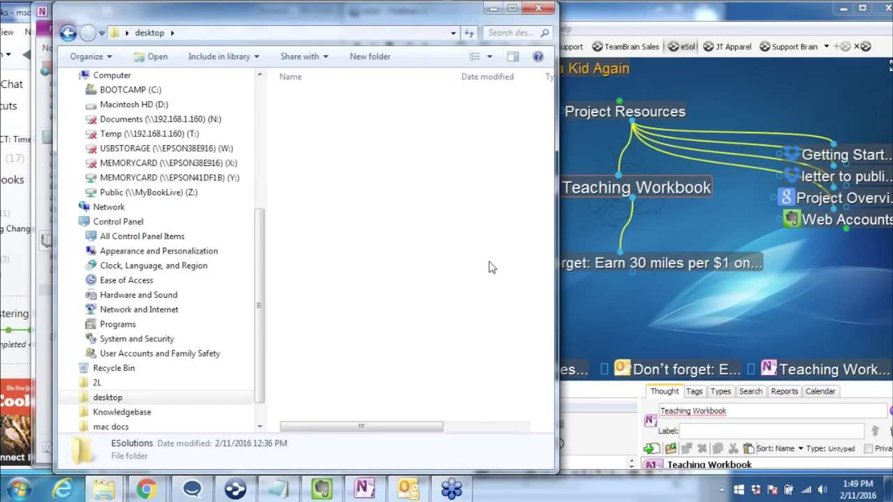
scroll(553, 197, "down", 3)
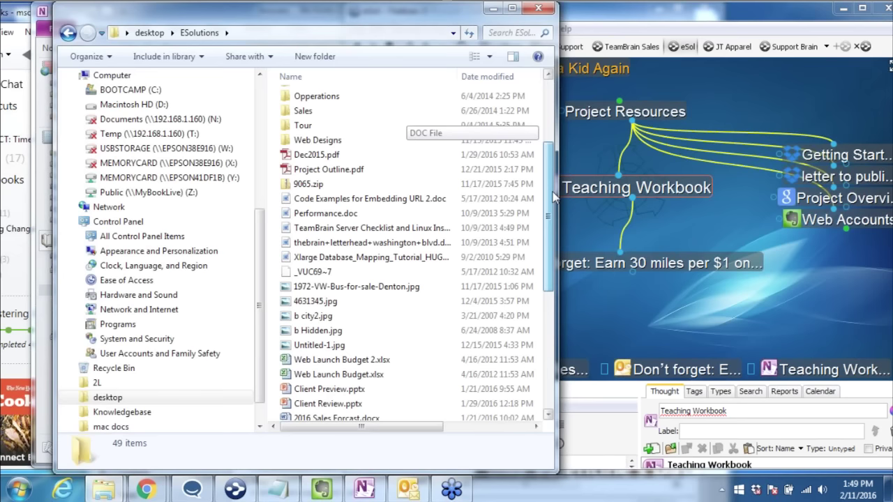
scroll(553, 197, "down", 3)
left_click_drag(397, 11, 372, 12)
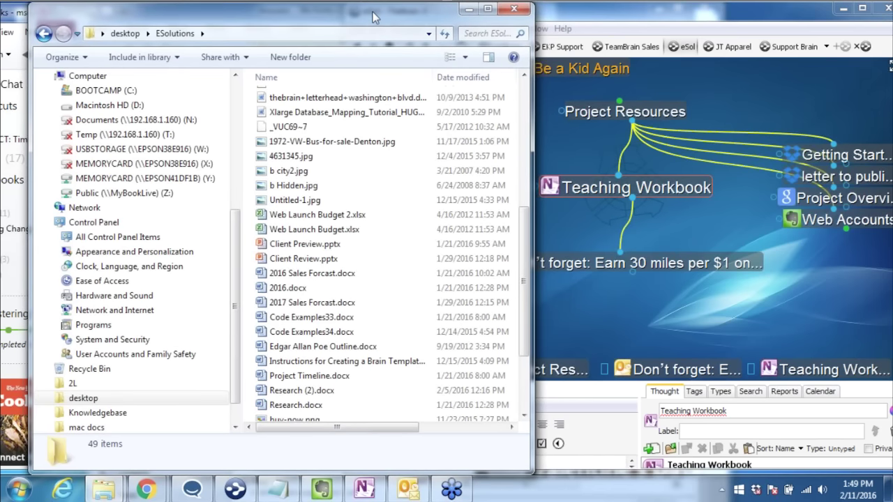
left_click_drag(373, 12, 345, 11)
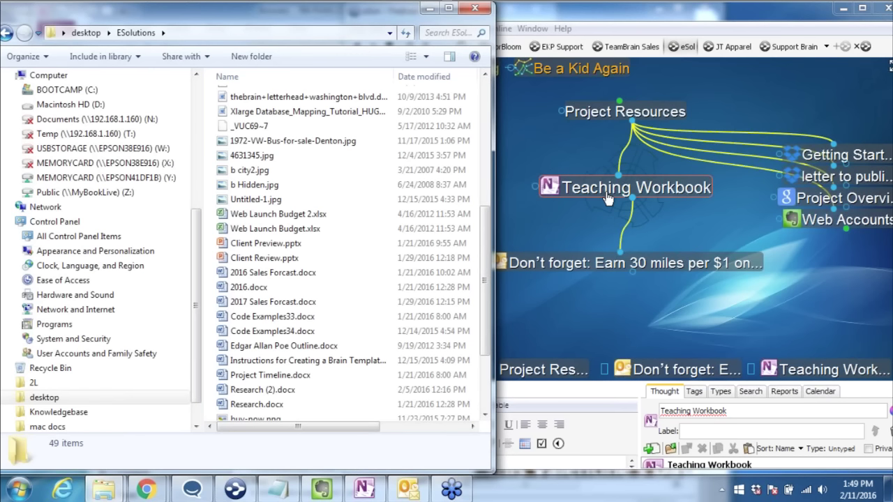
Switch to TheBrain, examine the user interface preference for drag and drop of files, and close the preferences without changes.
left_click(513, 136)
key("alt+o")
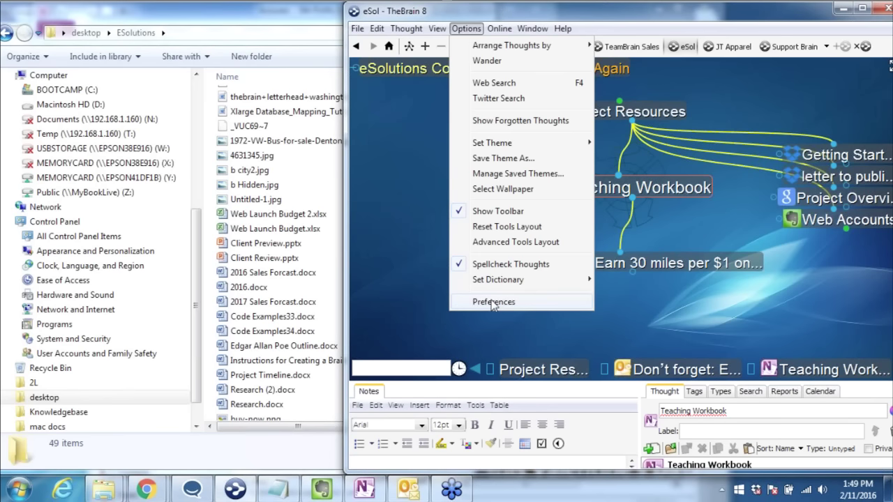
left_click(494, 303)
left_click(601, 84)
left_click(542, 244)
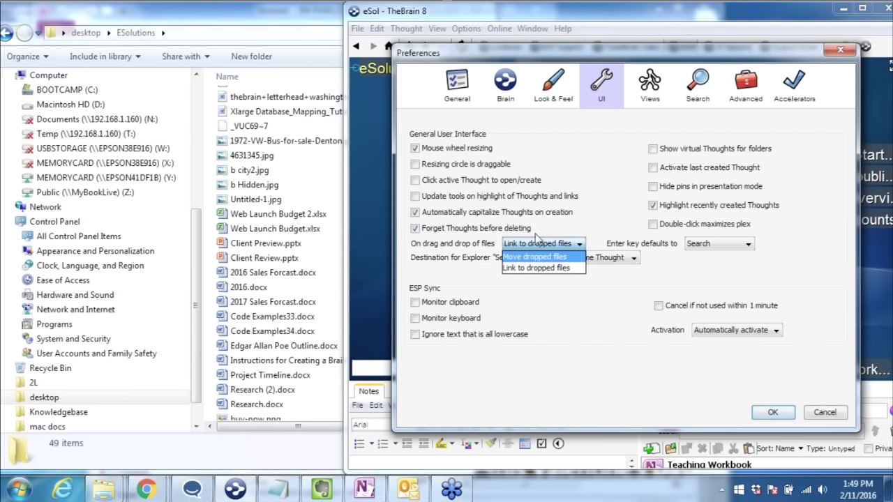
left_click(834, 55)
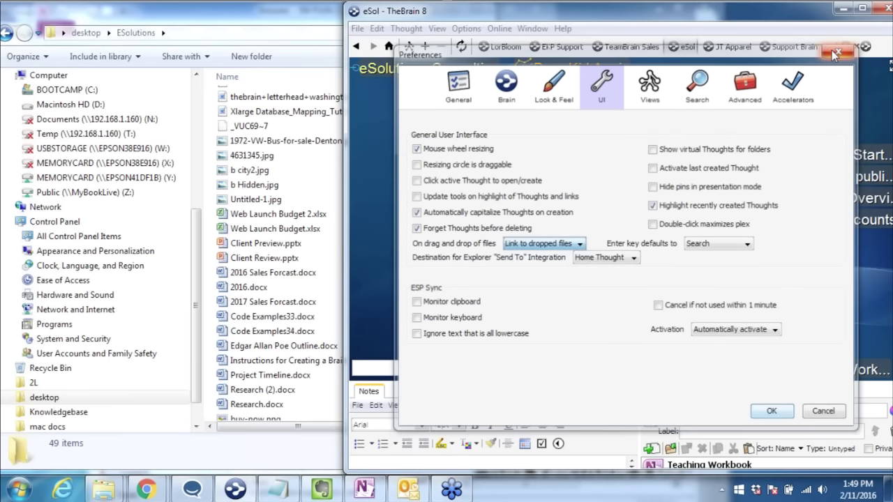
left_click(835, 53)
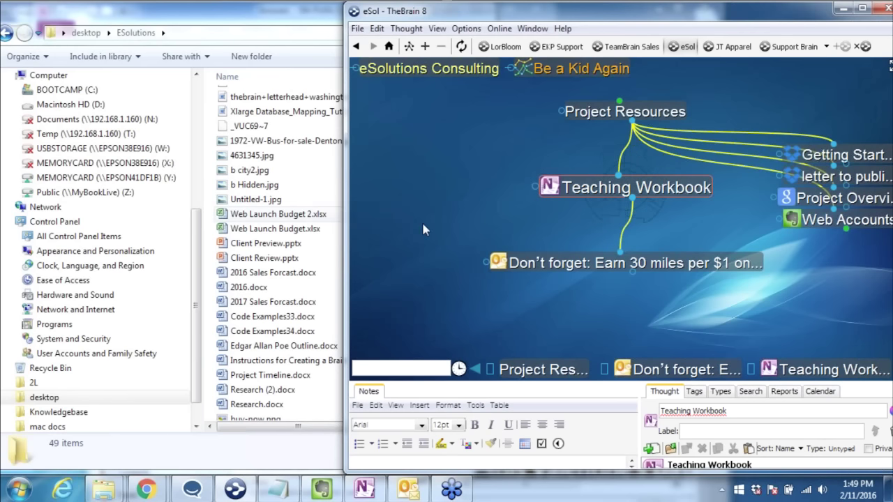
Add Code Examples33.docx from the ESolutions folder as a child thought of Teaching Workbook.
left_click(250, 17)
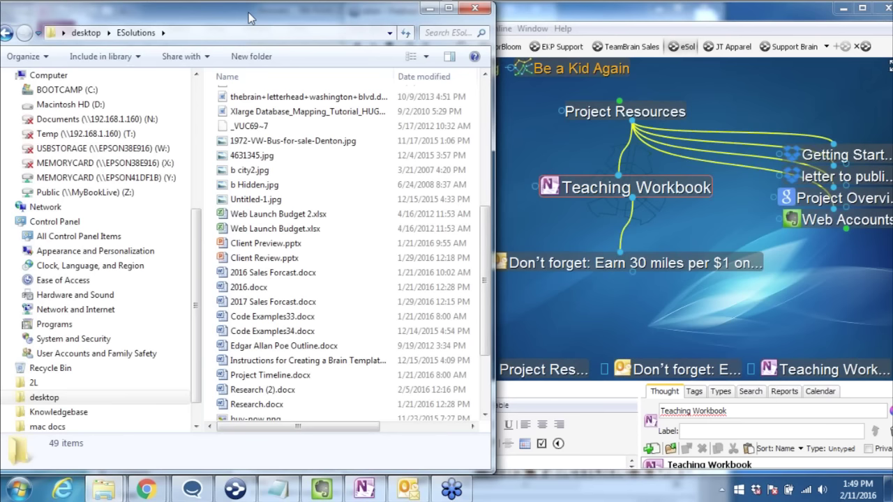
left_click(257, 318)
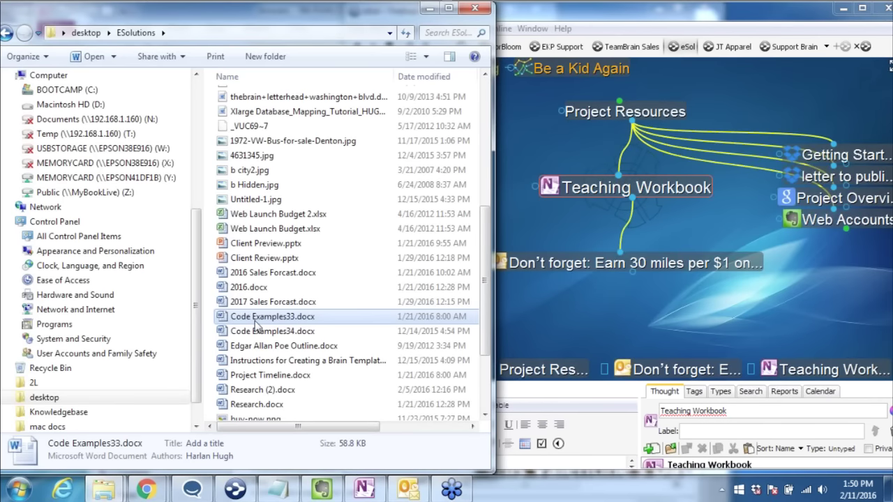
left_click_drag(255, 323, 644, 326)
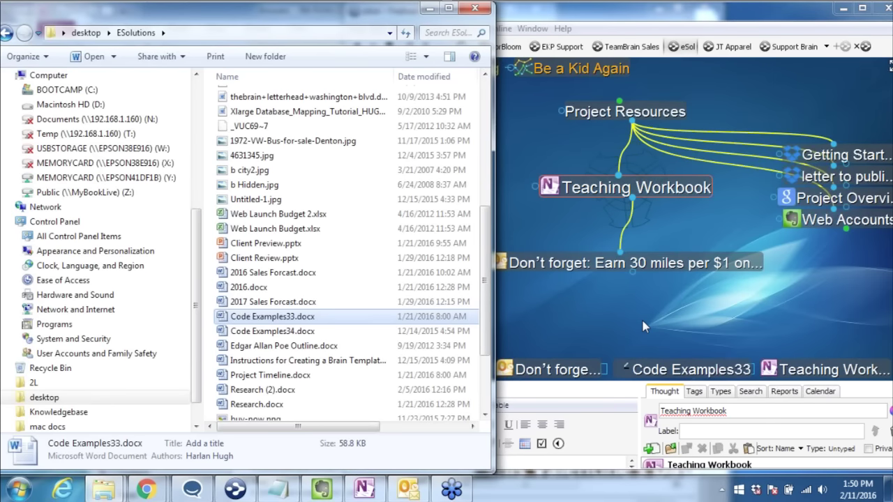
left_click(642, 318)
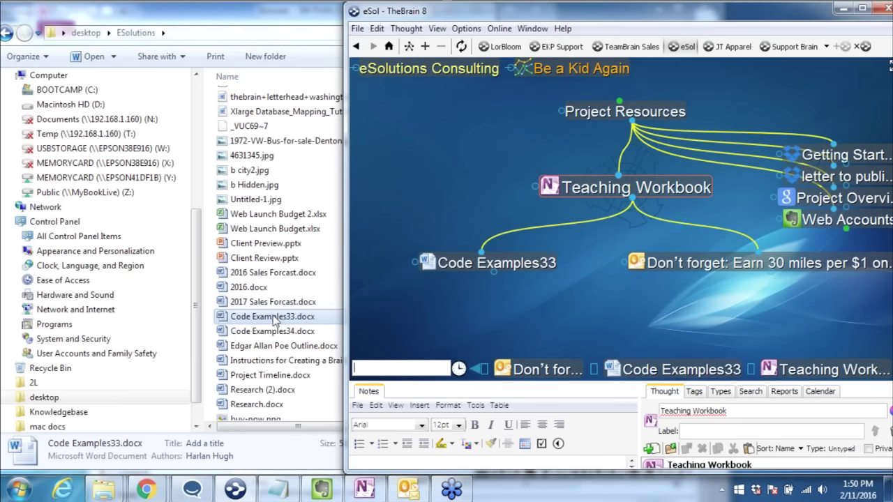
Activate the Code Examples33 thought, enlarge the notes and attachment area below the map, and return to Teaching Workbook.
left_click(486, 269)
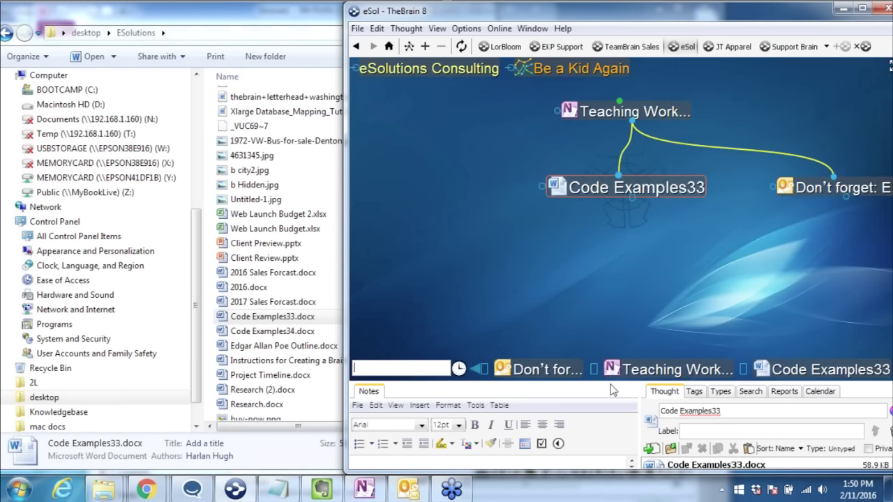
left_click_drag(611, 384, 605, 306)
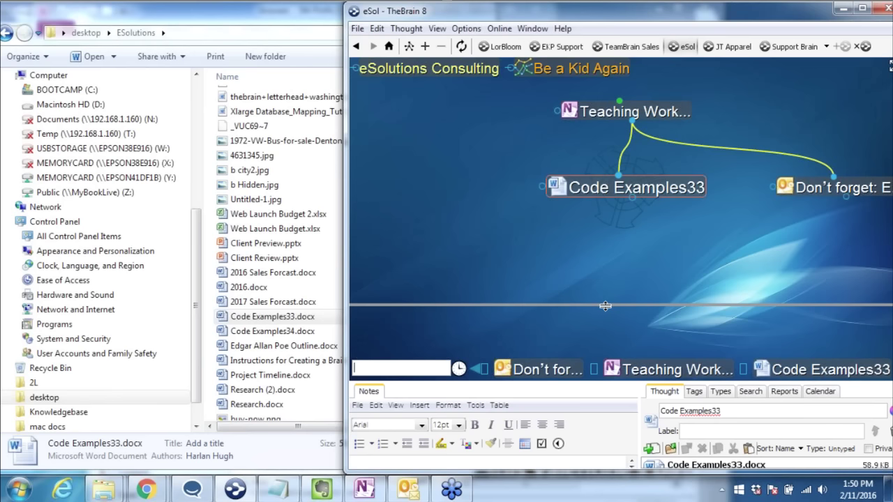
left_click_drag(606, 306, 582, 344)
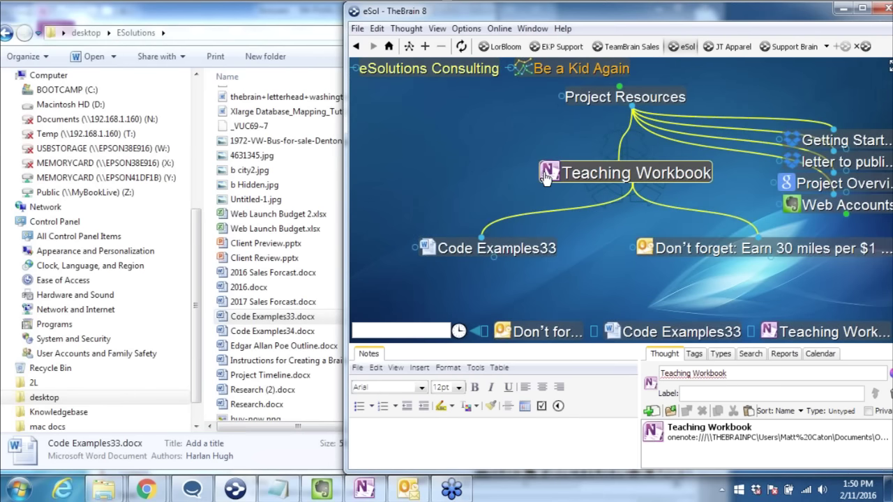
left_click(548, 172)
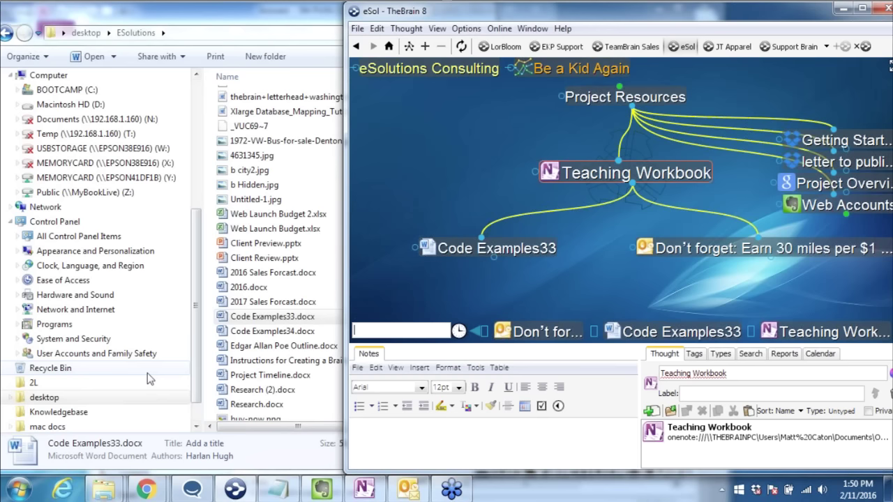
Move the Instructions for Creating a Brain Template document from the ESolutions folder into the Brain as a child of Teaching Workbook.
left_click(263, 363)
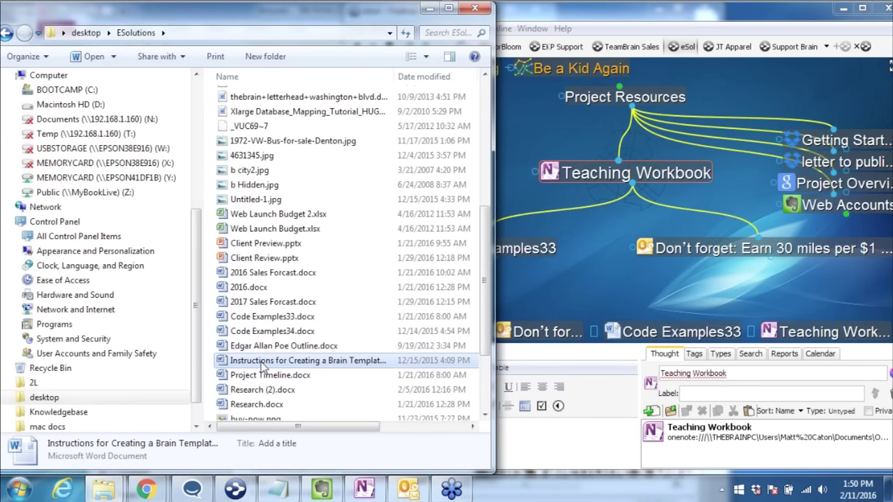
left_click_drag(262, 363, 600, 290)
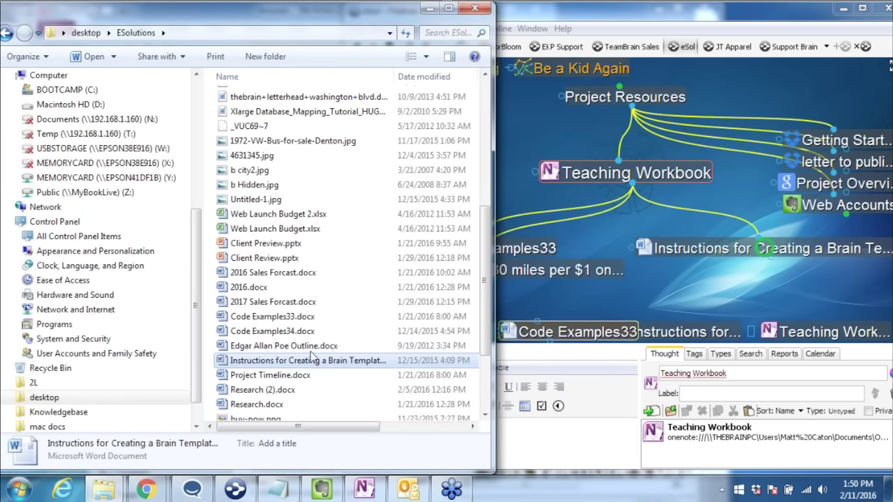
left_click(697, 282)
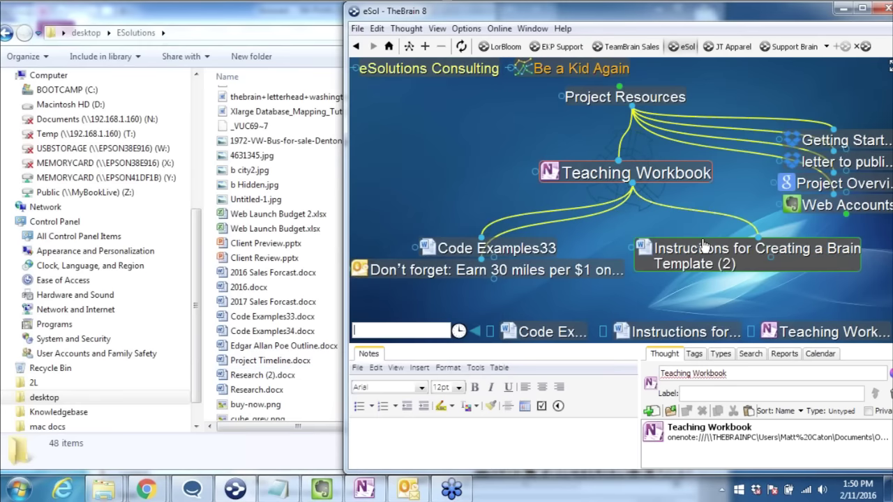
Examine the attachment options of the Instructions for Creating a Brain Template thought, including Move File out of Brain, and dismiss them.
right_click(647, 248)
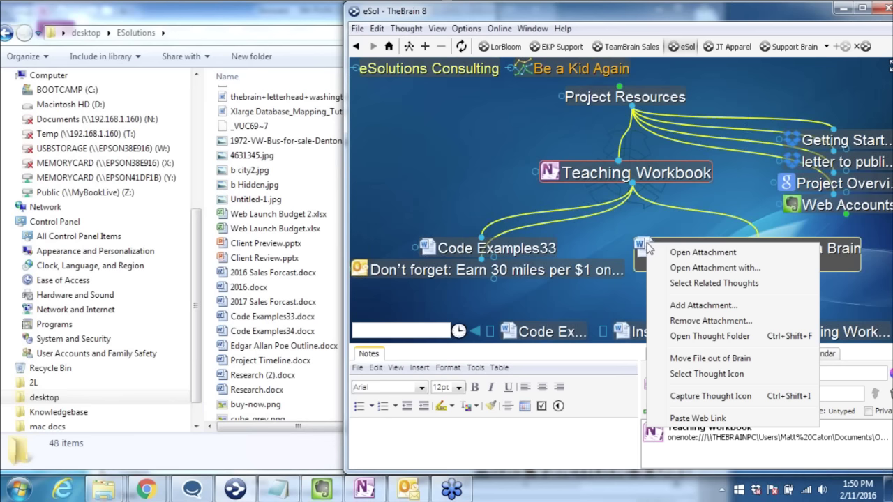
left_click(695, 360)
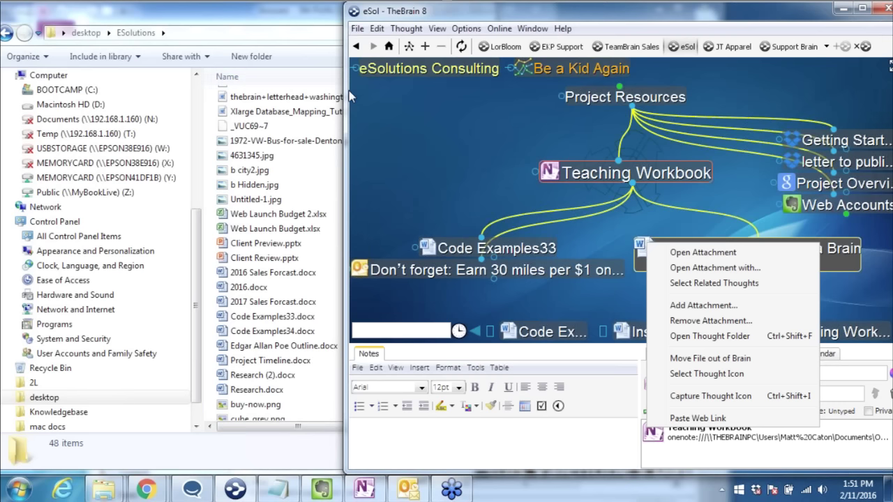
left_click(428, 146)
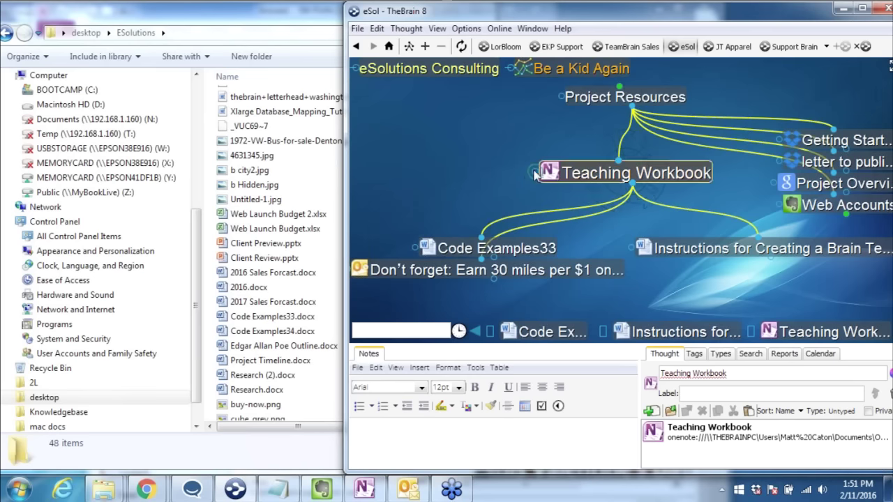
Create a jump link from Teaching Workbook to the existing person thought whose surname matches the search "Da".
left_click_drag(536, 174, 447, 168)
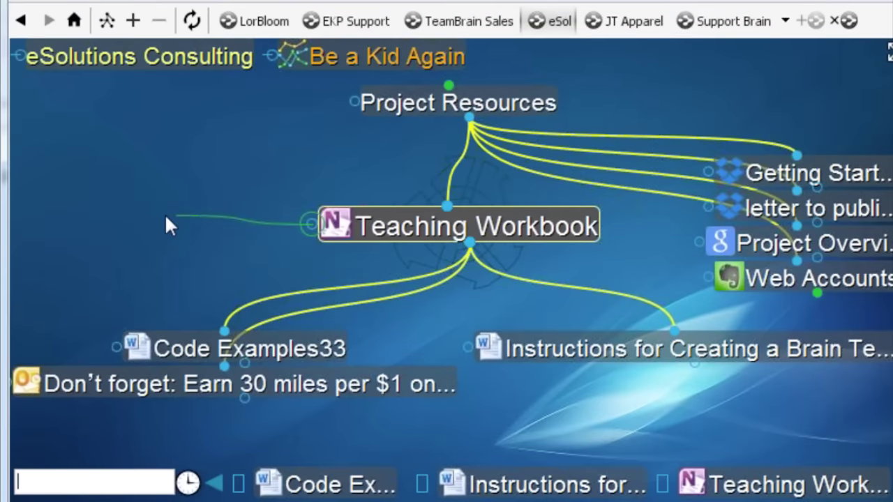
left_click_drag(167, 219, 164, 218)
type("Da")
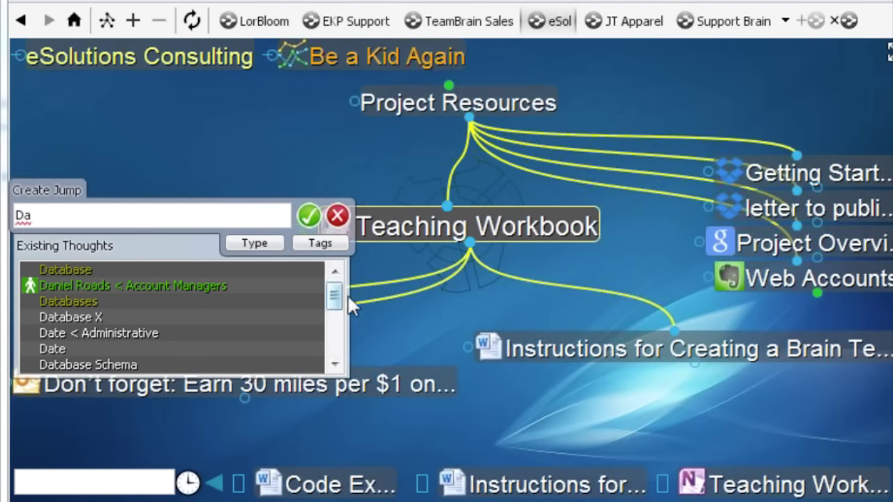
left_click_drag(335, 305, 348, 343)
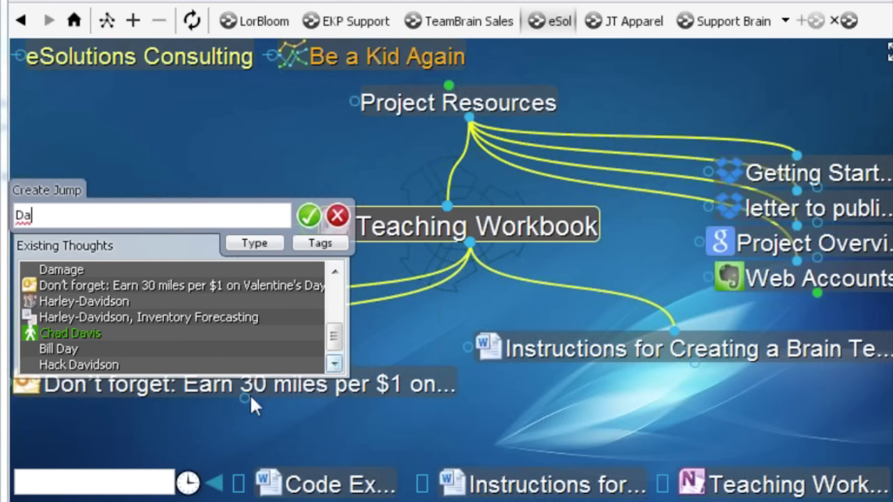
left_click(73, 334)
left_click(74, 335)
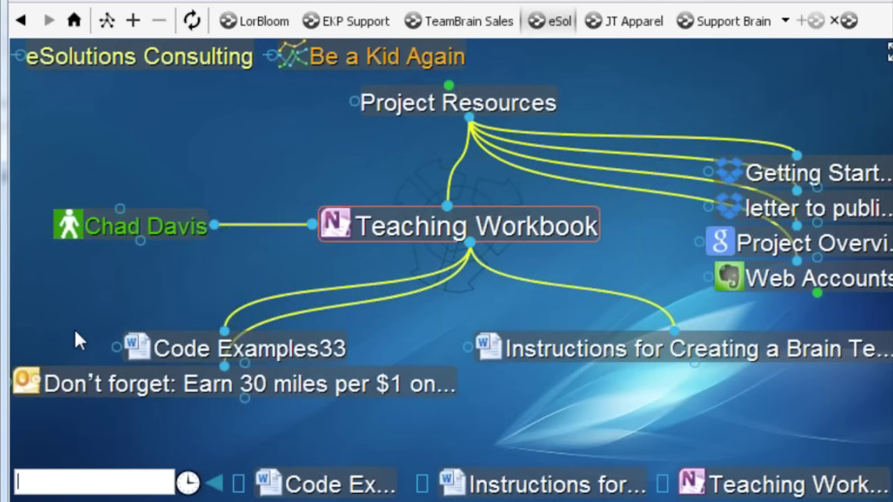
Activate the newly linked person's thought and create a jump link from it to the existing Red Cross thought.
left_click(142, 231)
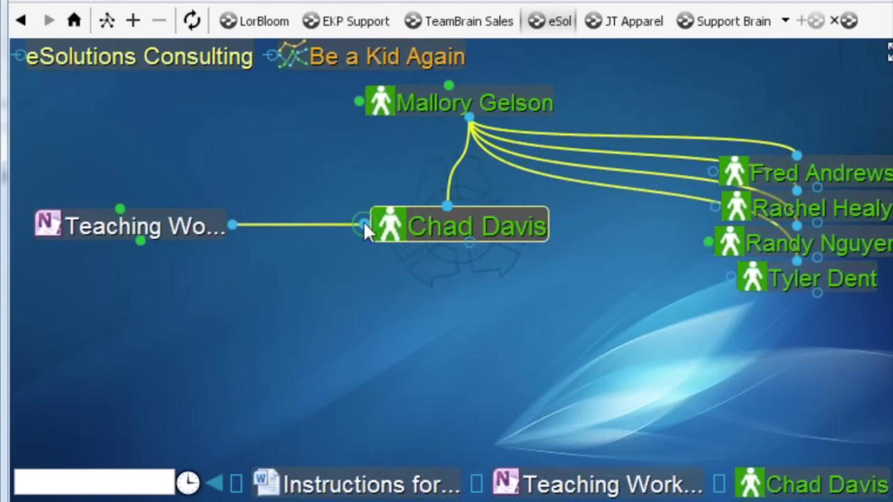
left_click_drag(363, 222, 230, 172)
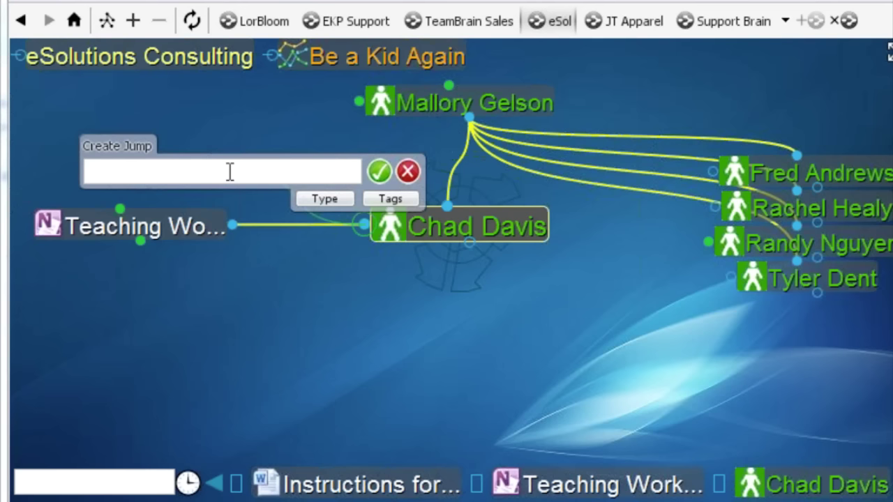
type("Red")
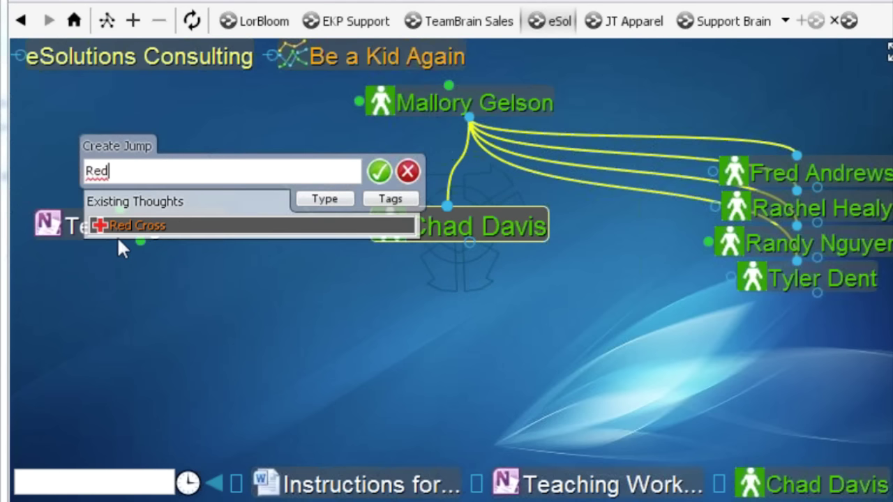
left_click(128, 223)
key("Return")
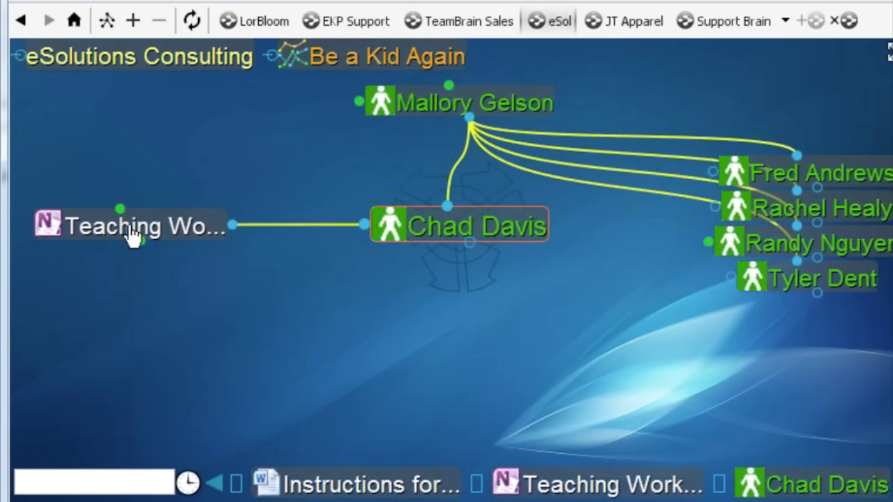
Create a jump link from the selected person's thought to the existing Disney thought.
key("alt+j")
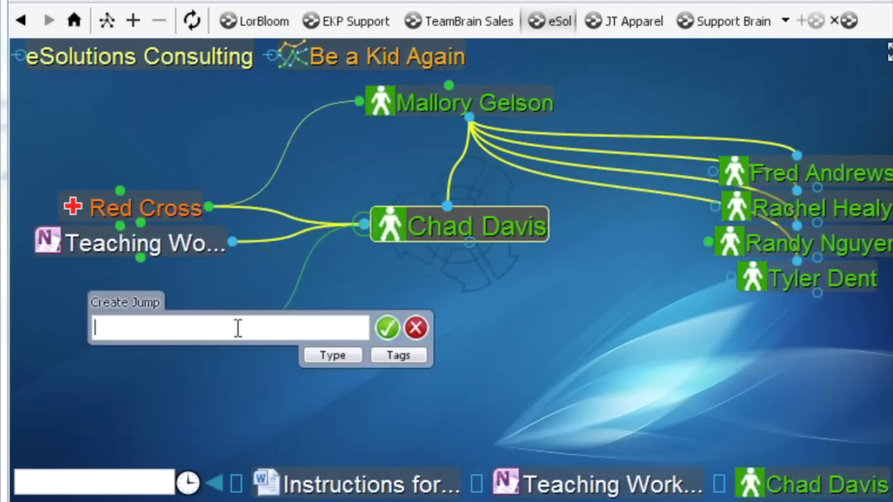
type("Disn")
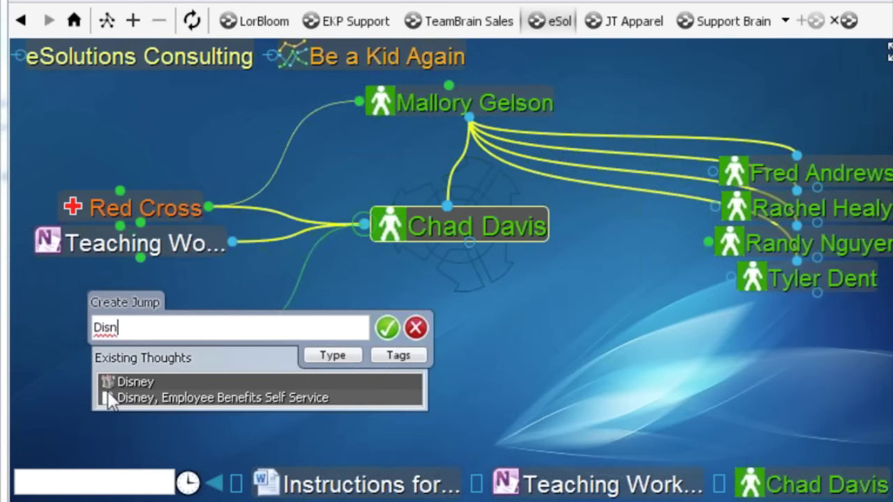
left_click(128, 384)
key("Return")
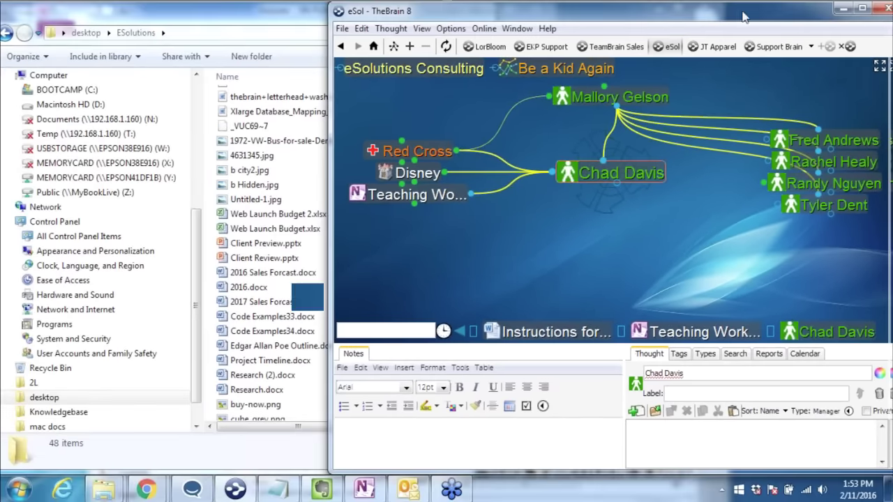
Widen and maximize the TheBrain window, and activate the manager thought that is the active person's parent.
left_click_drag(330, 287, 71, 286)
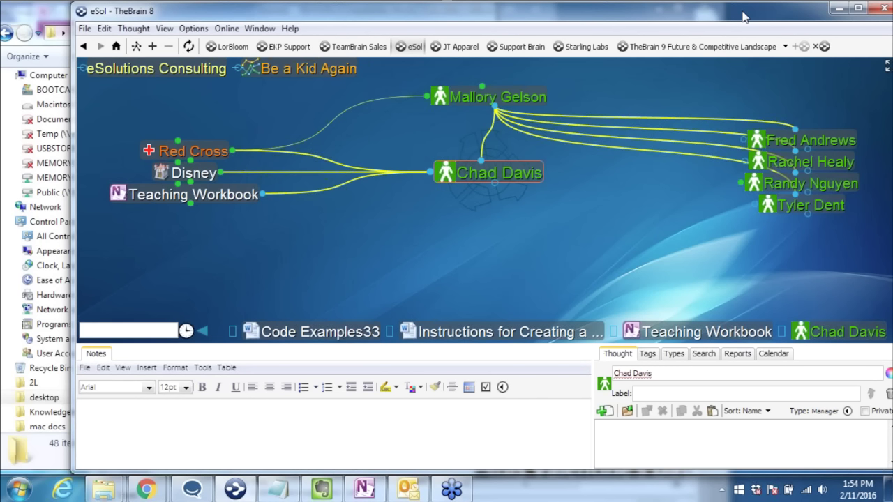
double_click(744, 15)
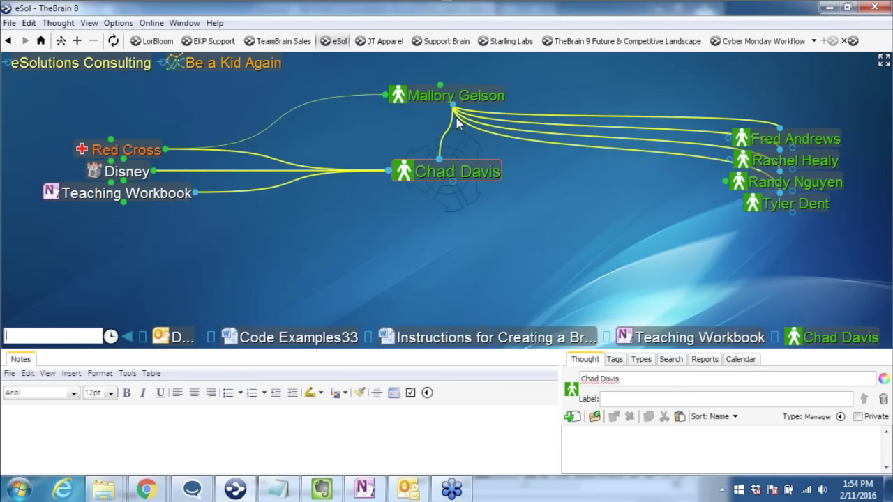
left_click(453, 98)
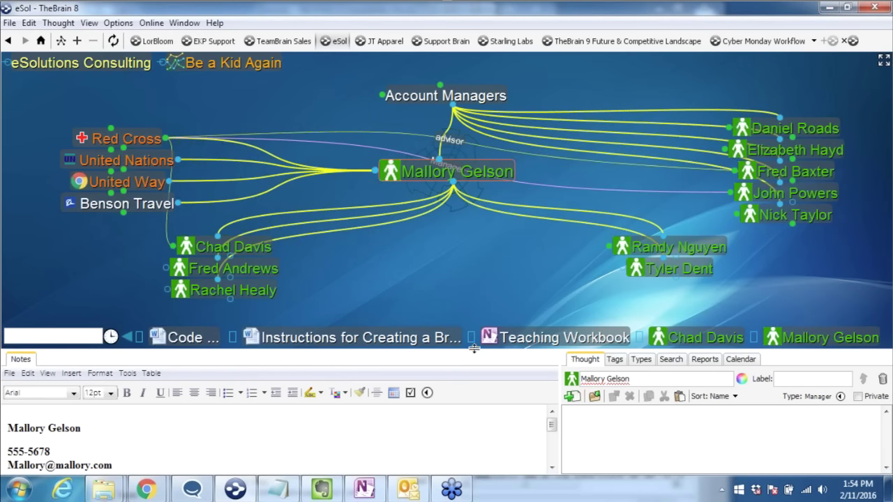
Enlarge the plex by shrinking the notes area, and expand it to fill the whole window.
left_click_drag(473, 349, 478, 376)
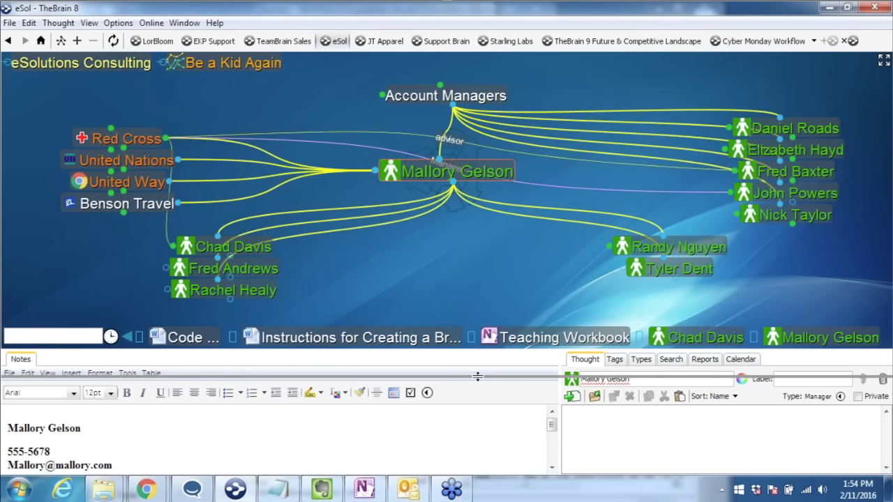
left_click_drag(477, 377, 477, 377)
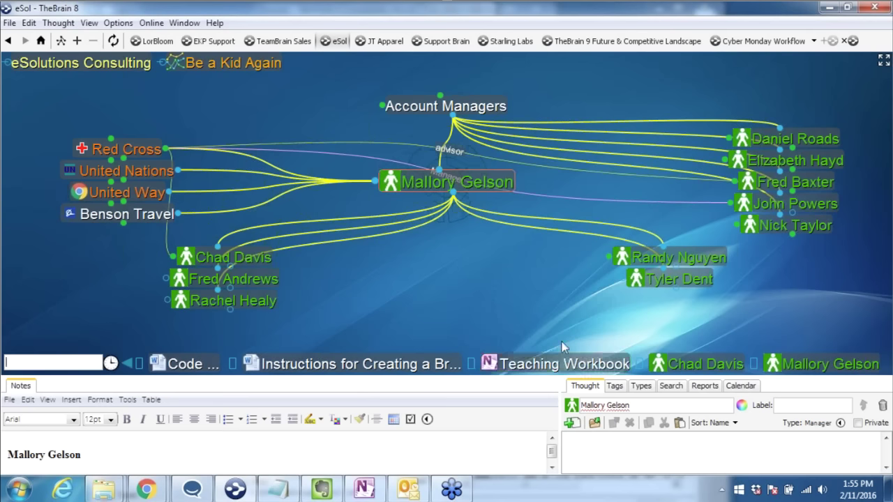
left_click(884, 62)
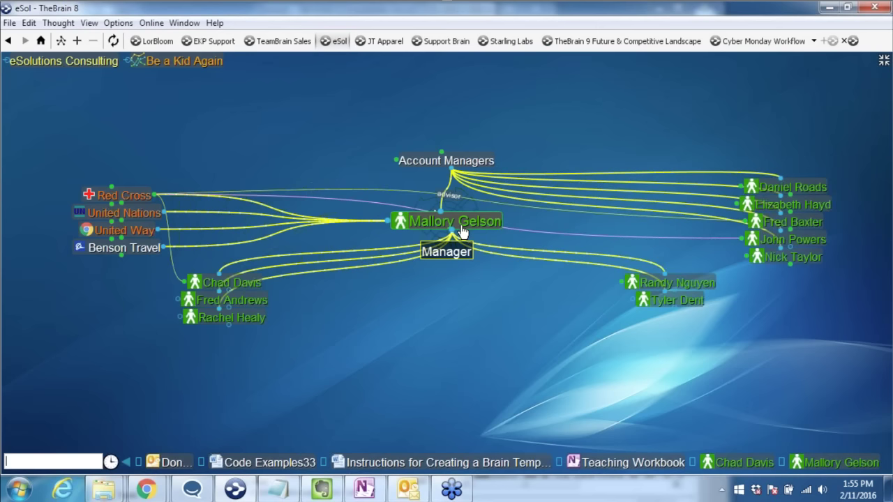
Examine the Look & Feel and UI settings in Preferences, and dismiss them without changes.
left_click(140, 23)
left_click(185, 92)
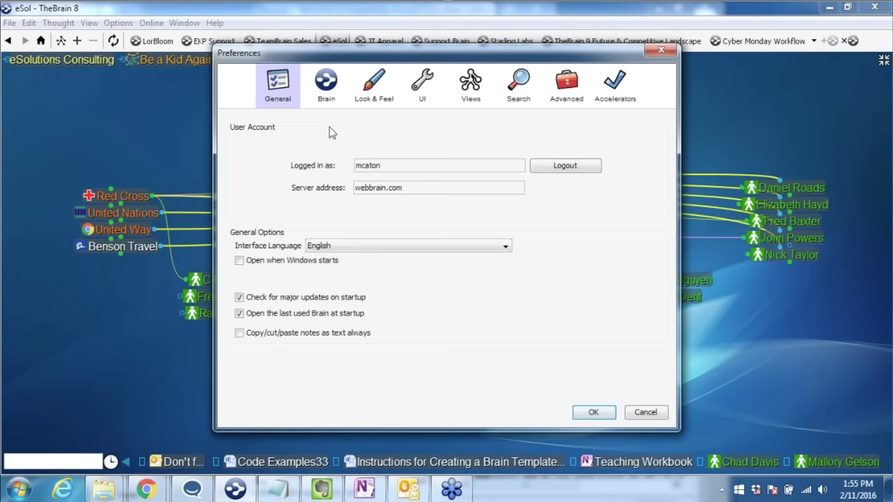
left_click(377, 85)
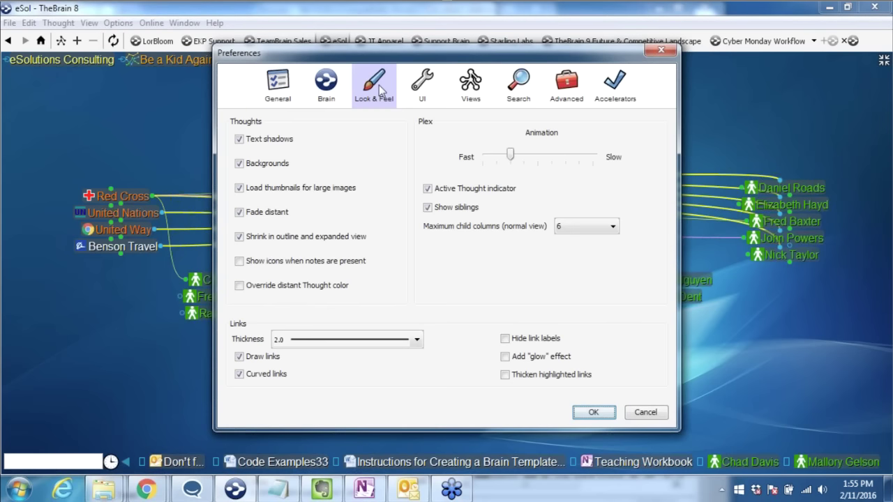
left_click(426, 84)
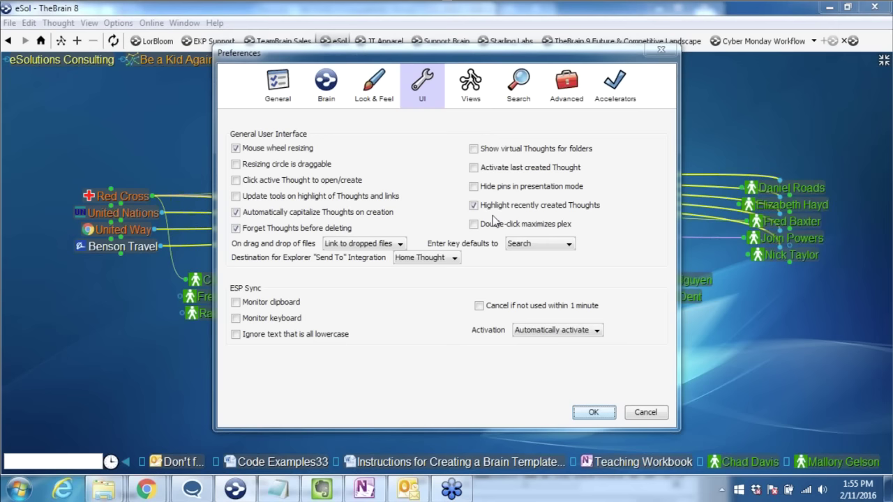
key("Escape")
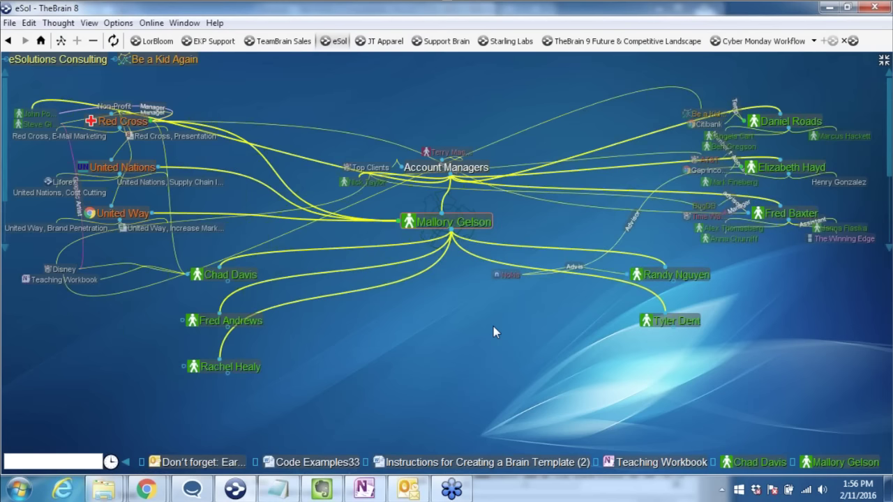
Switch the plex to Outline view and navigate up through Account Managers to the VP Sales thought.
left_click(62, 41)
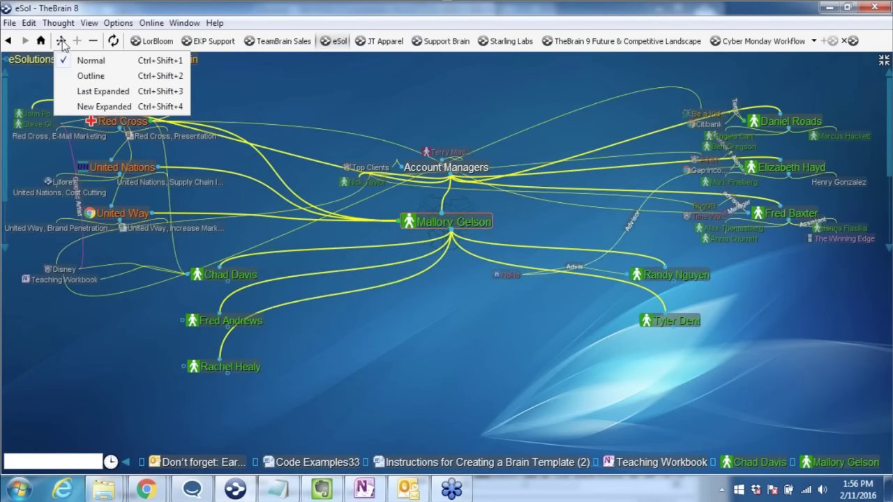
left_click(93, 77)
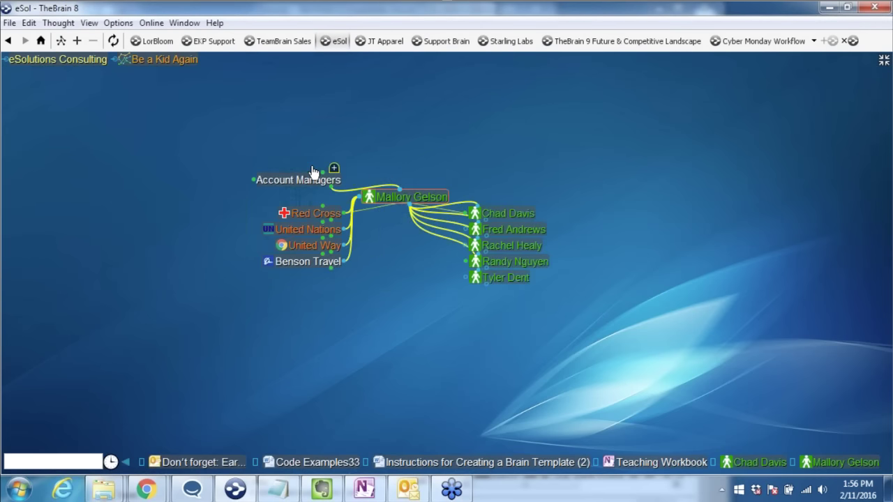
left_click(313, 175)
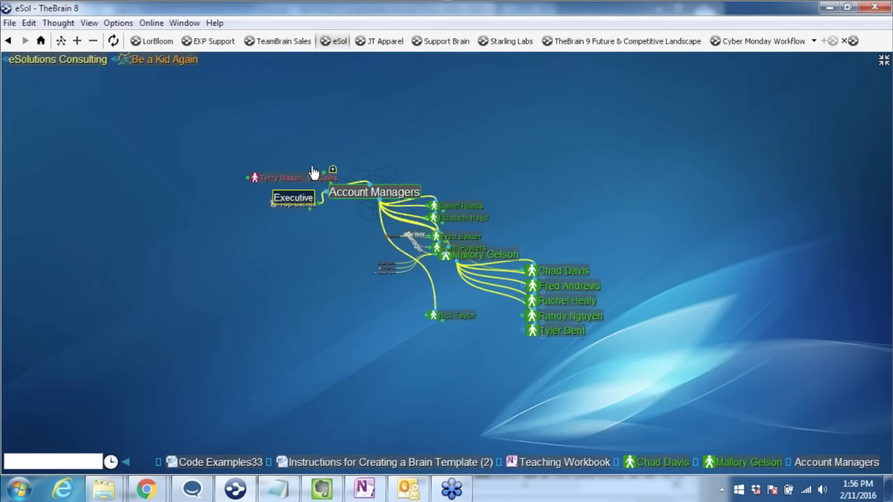
left_click(312, 175)
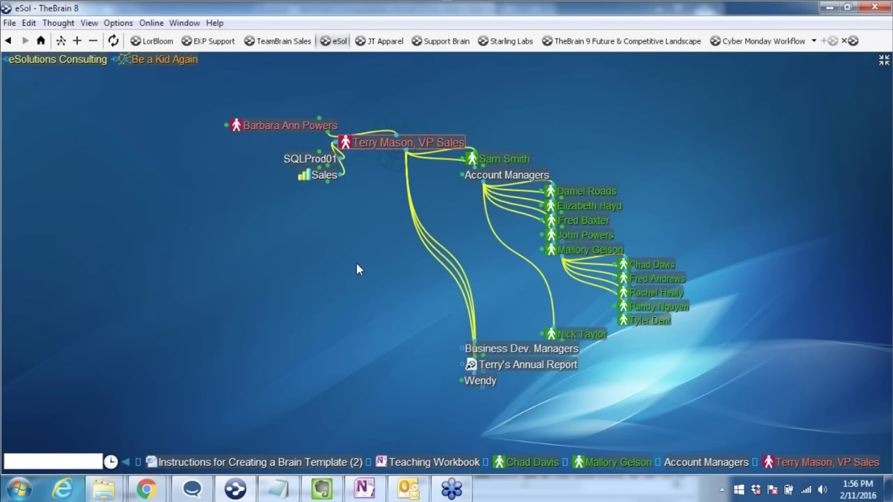
scroll(356, 269, "up", 1)
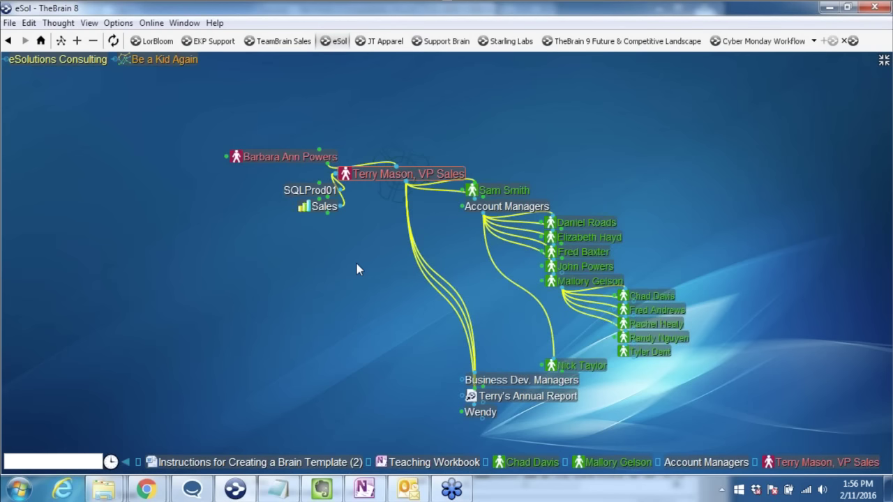
scroll(357, 269, "up", 5)
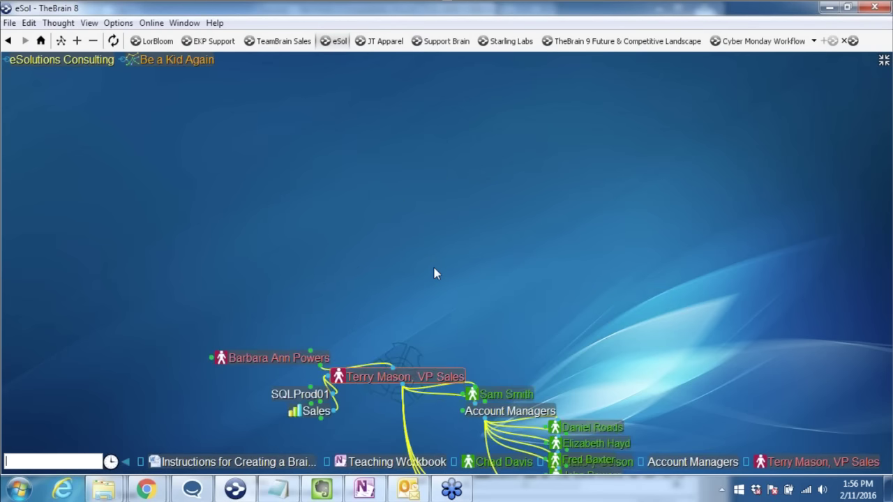
scroll(434, 273, "down", 5)
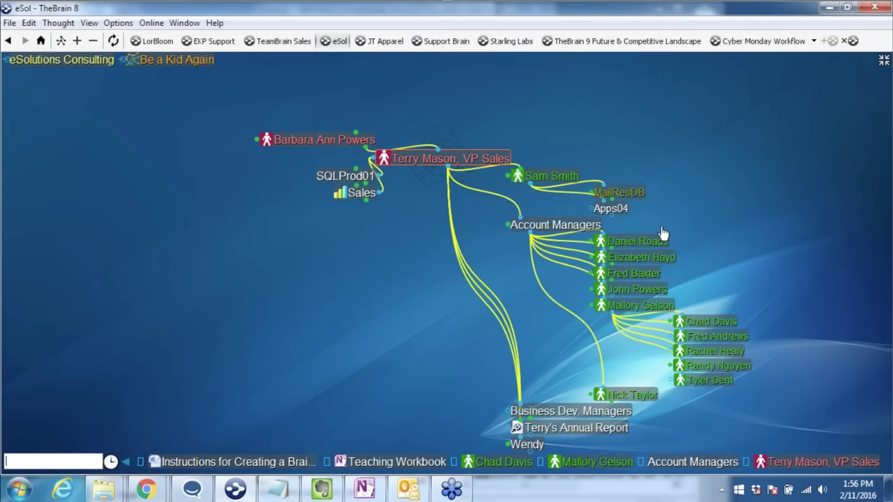
Expand the branches of the first and third people under Account Managers in the outline.
left_click(617, 237)
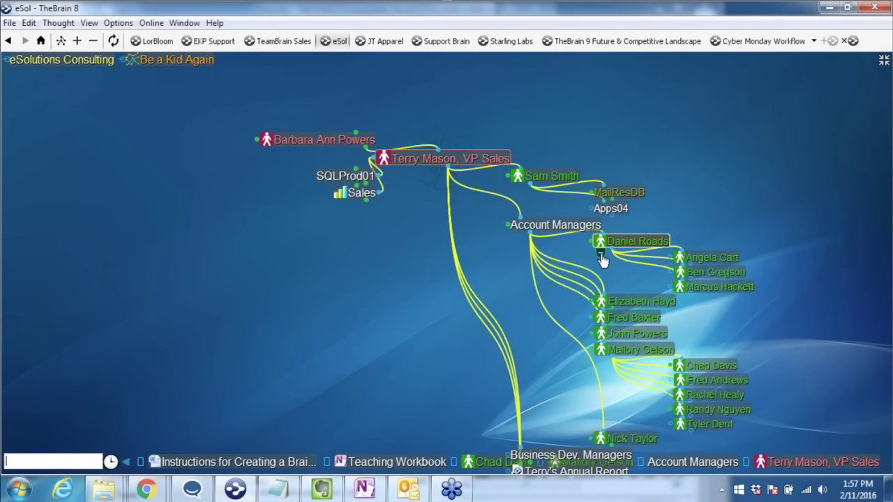
left_click(601, 255)
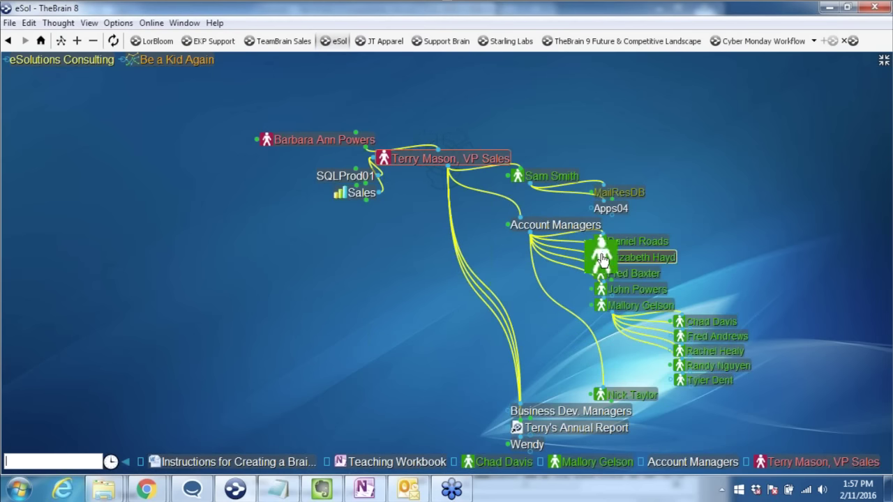
left_click(614, 232)
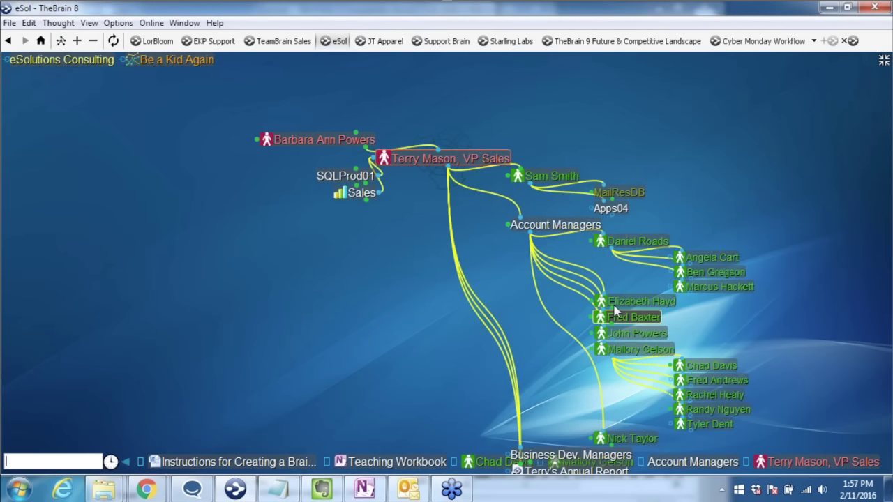
left_click(615, 308)
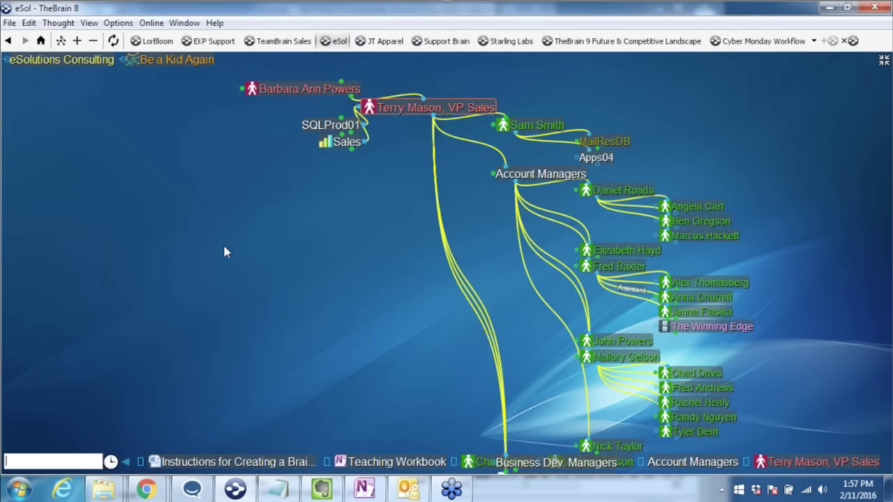
Switch the plex to New Expanded view, move the Sales thought to the open area below Apps04, and expand its branch.
left_click(60, 40)
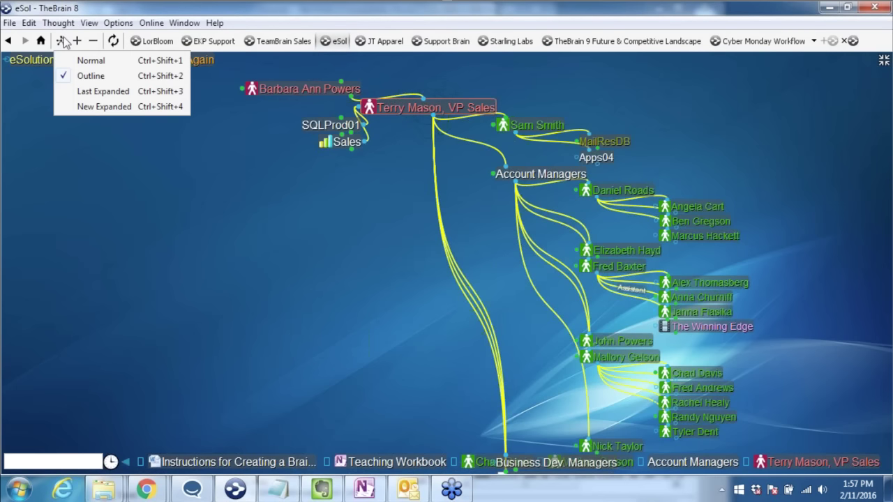
left_click(87, 108)
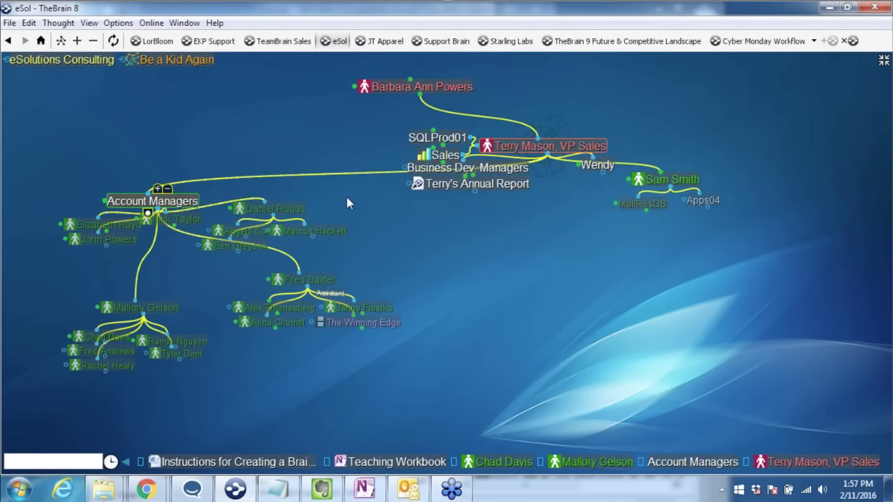
left_click_drag(455, 155, 752, 319)
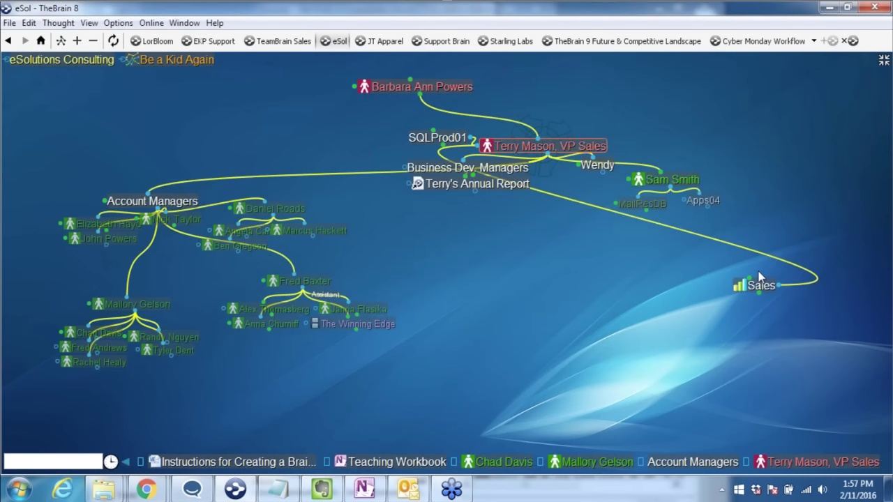
left_click(759, 291)
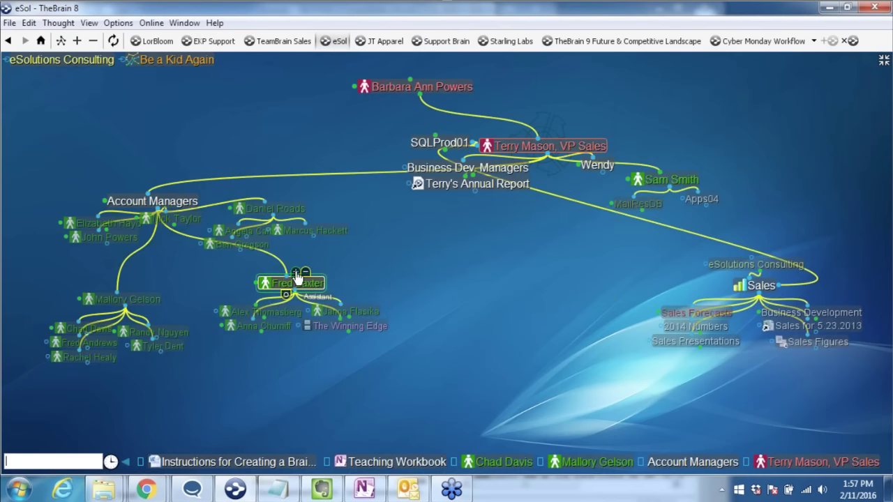
Spread out the third account manager's branch and the Red Cross thought in the expanded view, and create a link from Sales Forecasts to Red Cross.
left_click(266, 286)
left_click_drag(266, 286, 476, 383)
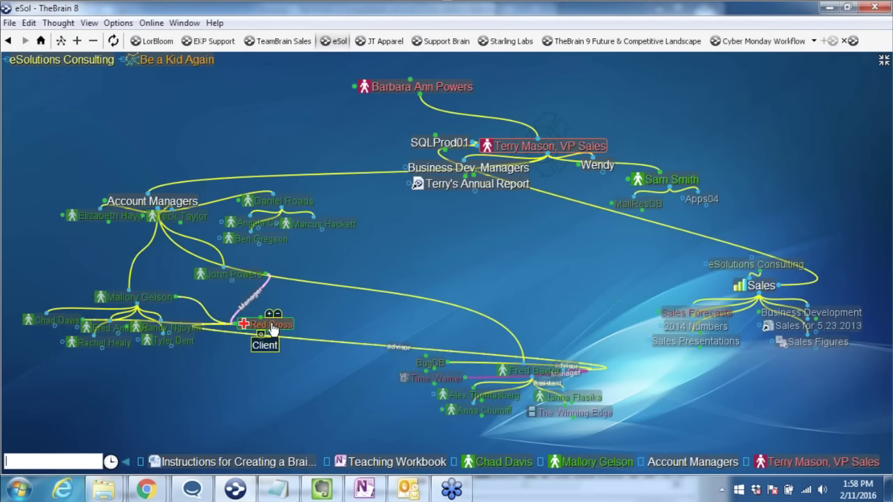
left_click_drag(273, 330, 223, 417)
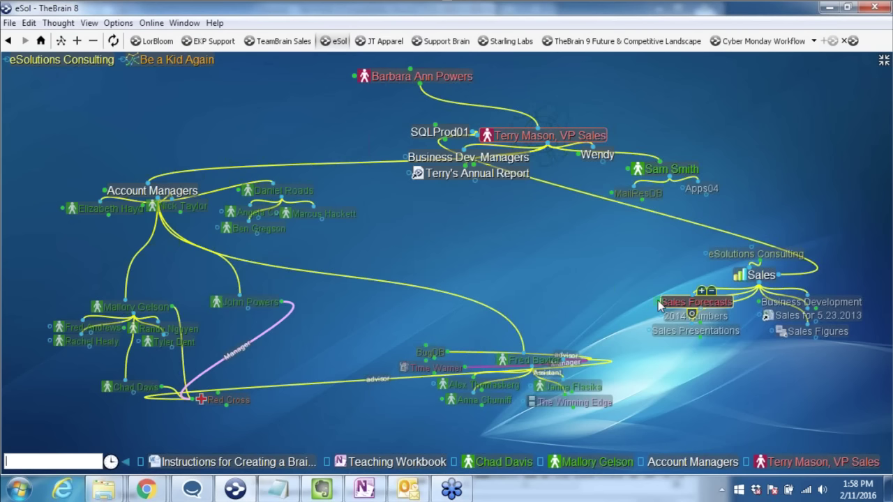
left_click_drag(662, 303, 235, 404)
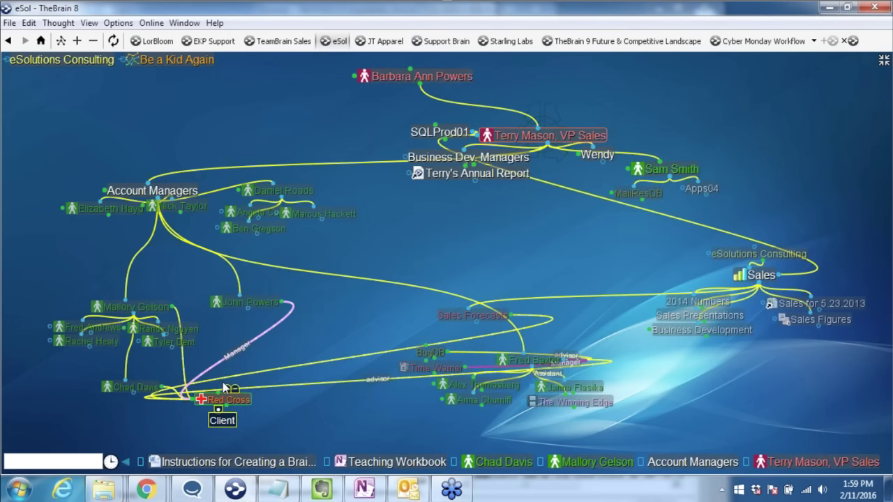
Save the expanded view as "red Cross" and return the plex to Normal view.
left_click(88, 25)
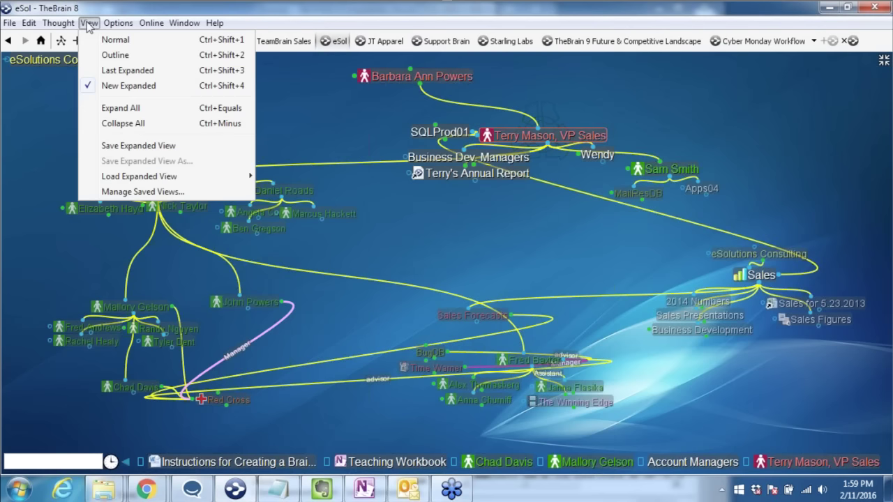
left_click(133, 146)
type("red ")
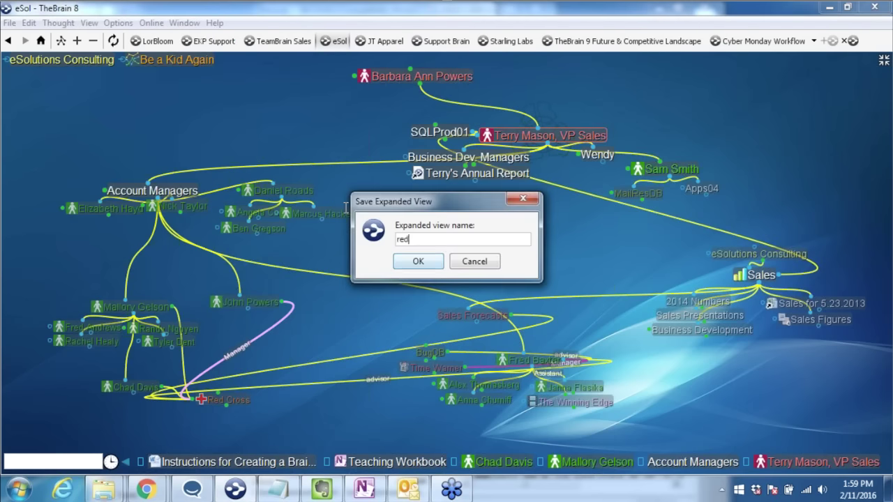
type("Cross")
key("Return")
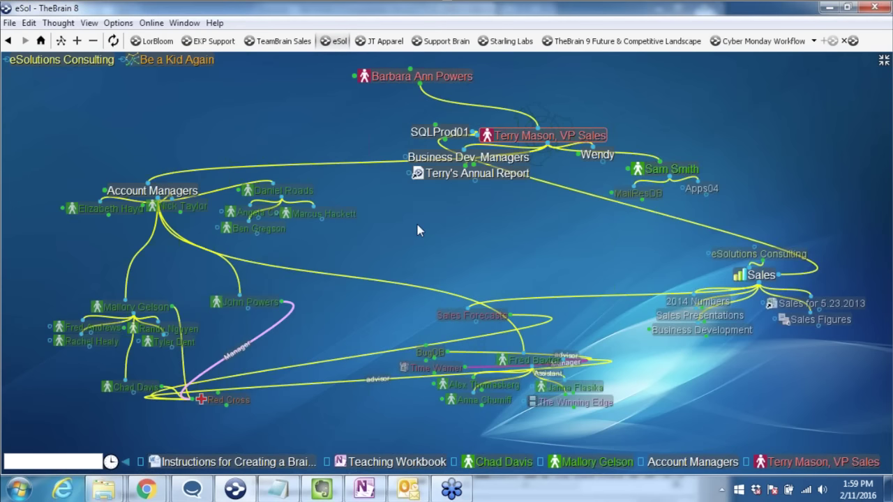
left_click(61, 44)
left_click(85, 64)
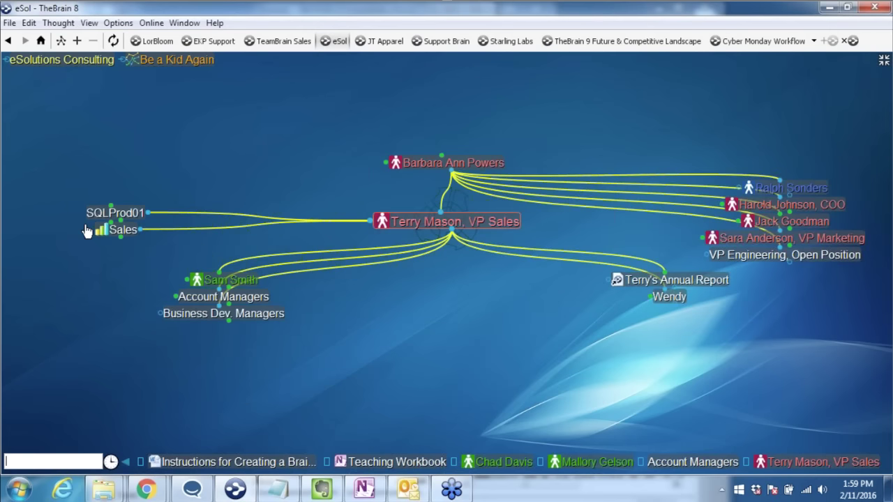
Activate the SQLProd01 thought and load the saved expanded view "red Cross".
left_click(111, 213)
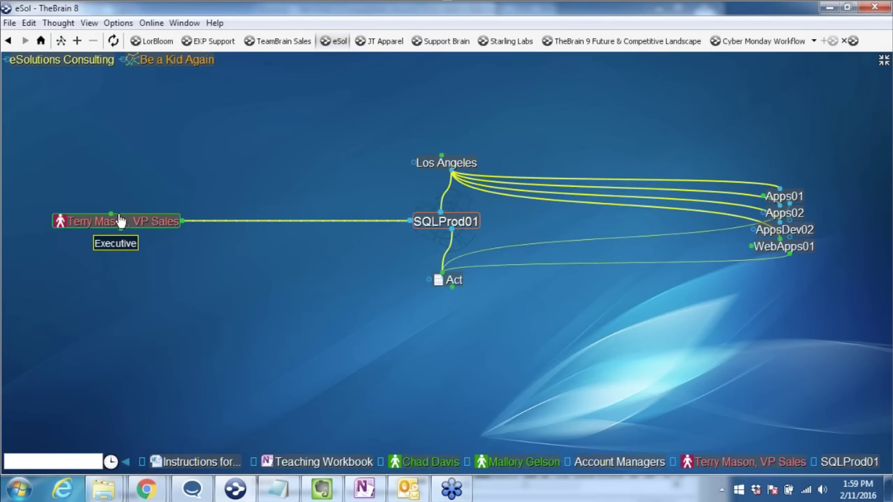
left_click(90, 24)
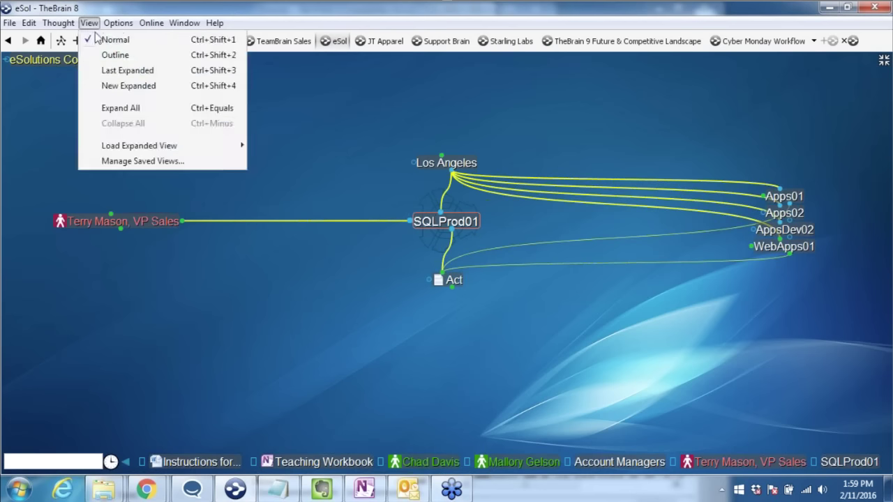
mouse_move(129, 148)
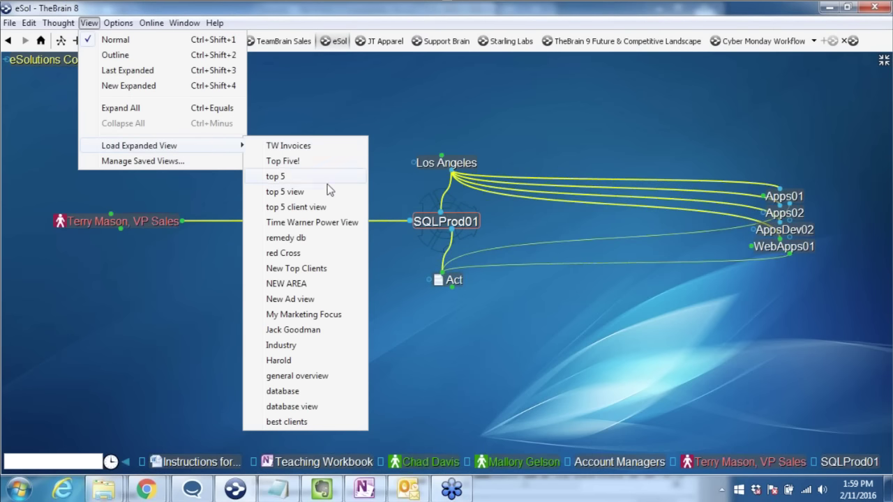
left_click(297, 258)
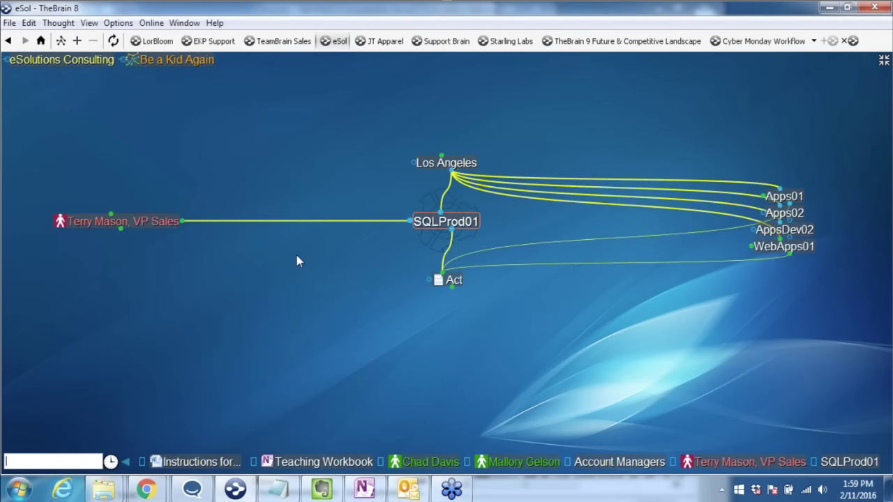
left_click(298, 255)
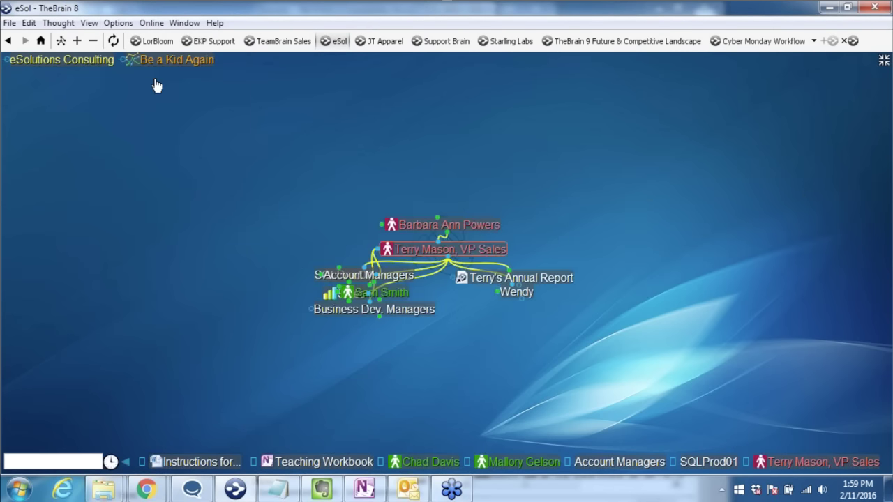
Load the saved expanded view centred on Time Warner and return the plex to Normal view.
left_click(95, 25)
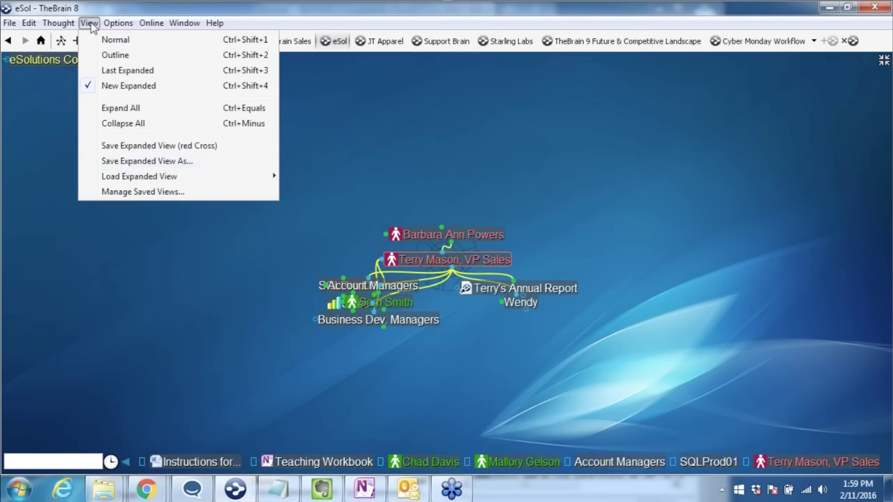
mouse_move(142, 183)
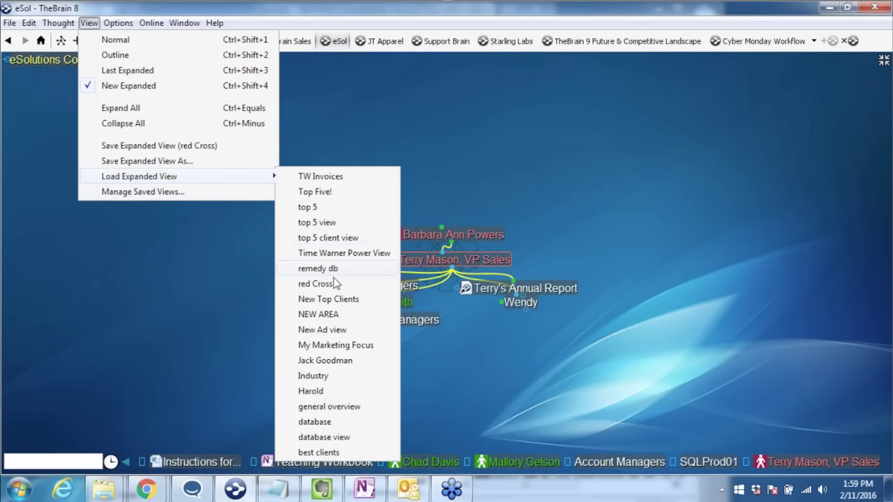
left_click(331, 300)
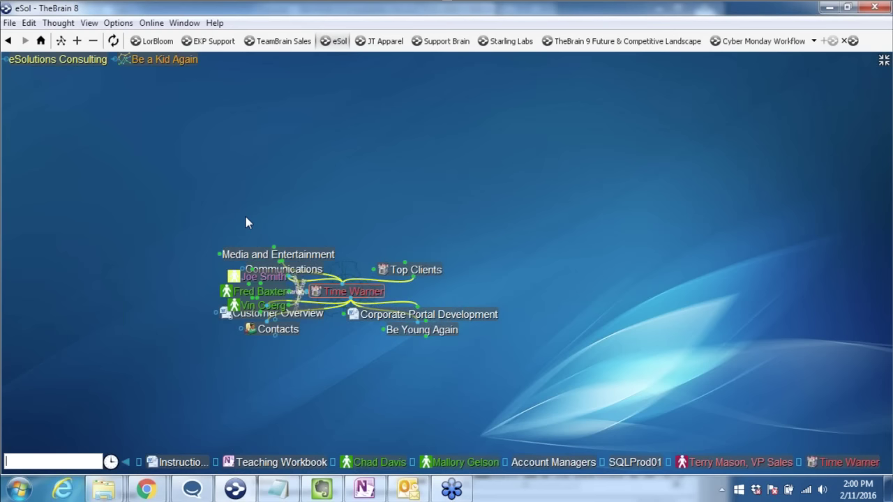
left_click(60, 41)
left_click(82, 60)
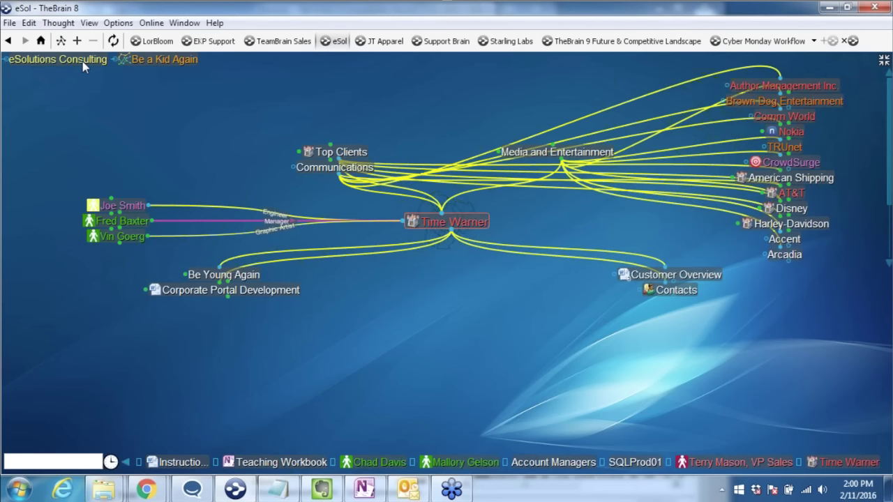
Switch to the eSol page in Chrome, open TheBrain's Support page, and widen the browser window.
left_click(133, 491)
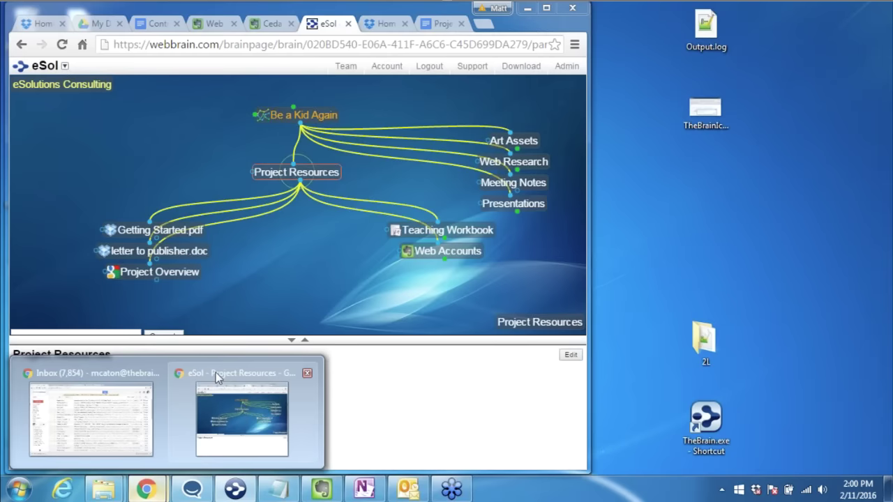
left_click(215, 373)
left_click(472, 66)
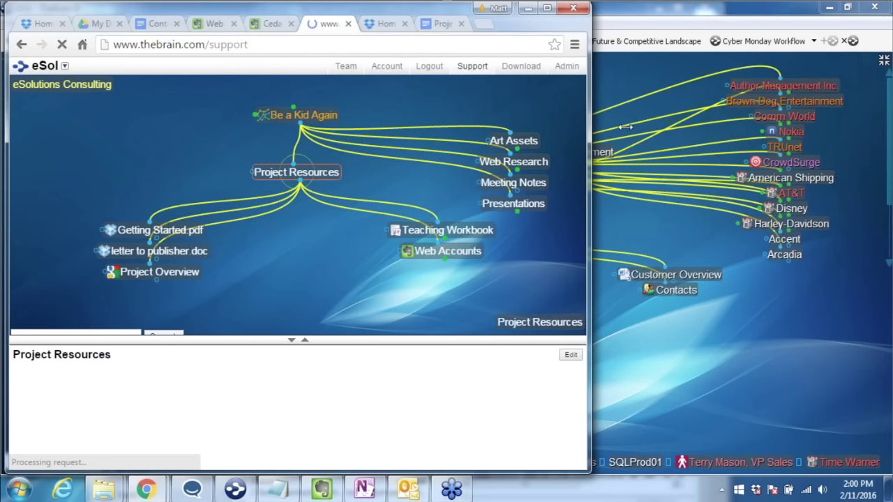
left_click_drag(626, 127, 732, 129)
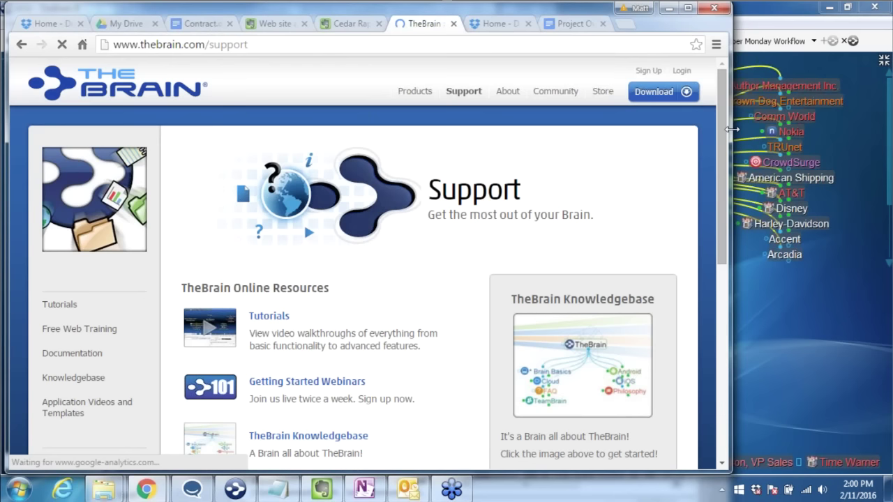
Open the Getting Started Webinars page, widen the browser window further, and review the TheBrain 101 schedule.
left_click(317, 384)
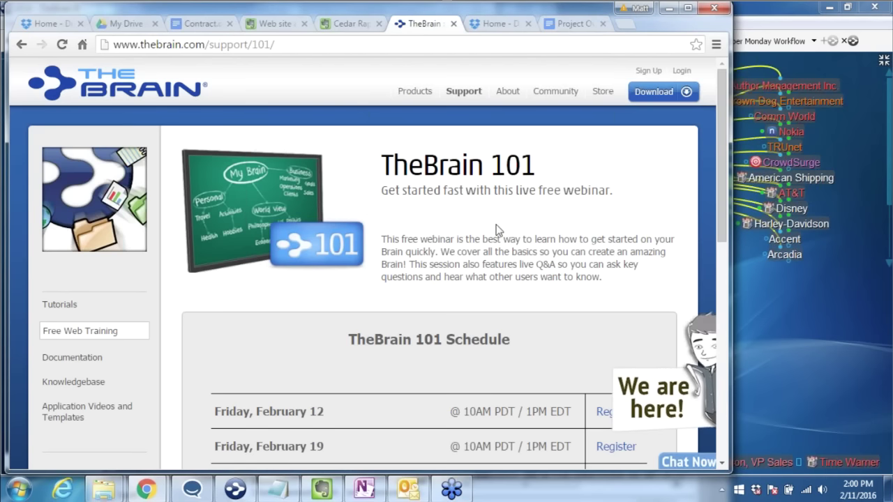
scroll(498, 230, "down", 1)
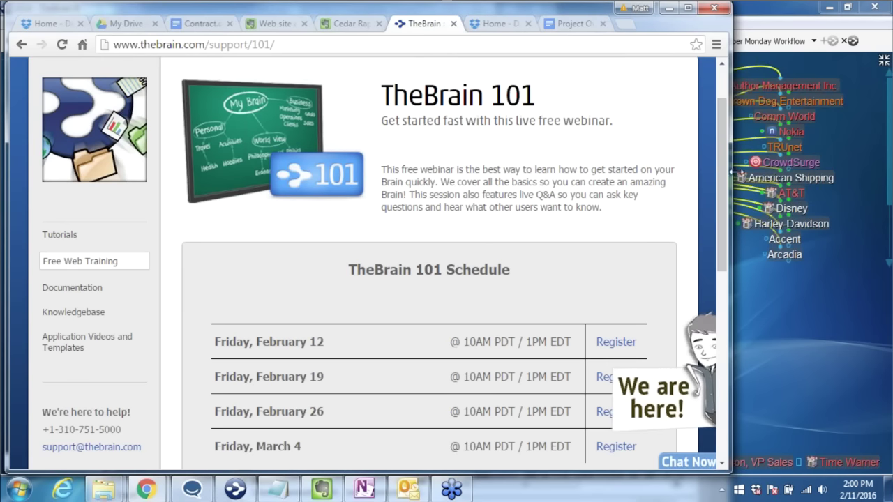
left_click_drag(733, 171, 736, 172)
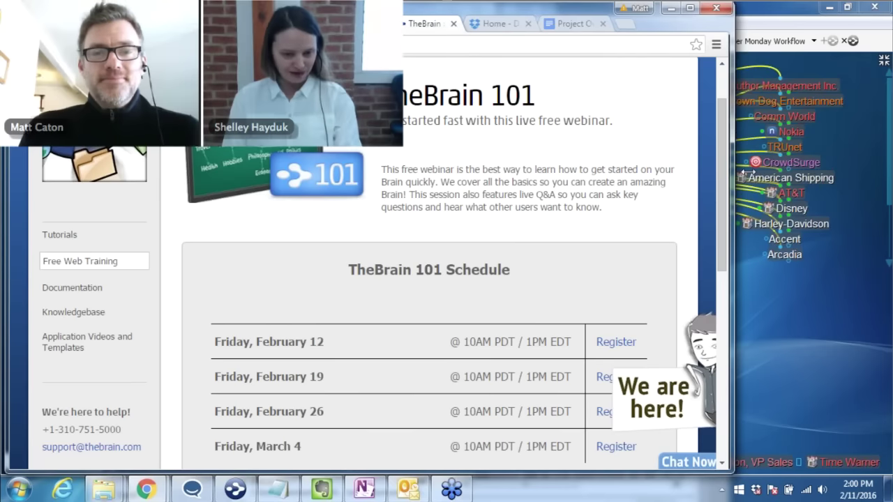
left_click_drag(746, 172, 860, 173)
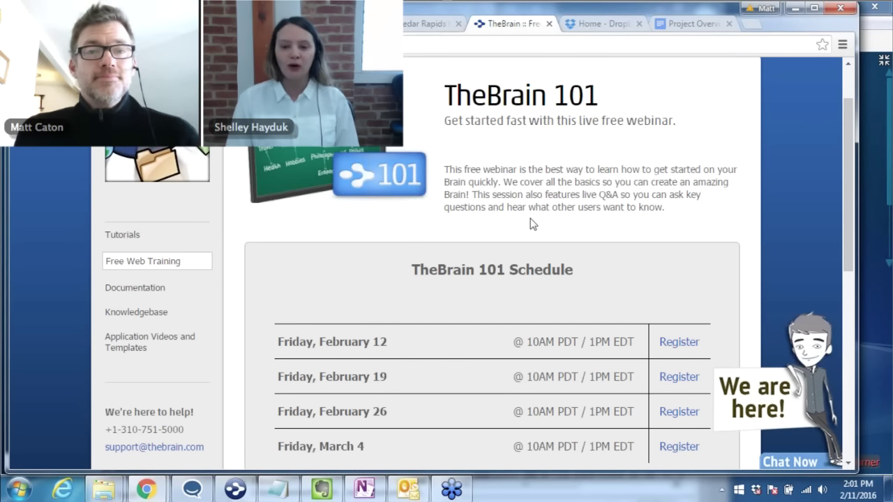
scroll(532, 223, "up", 1)
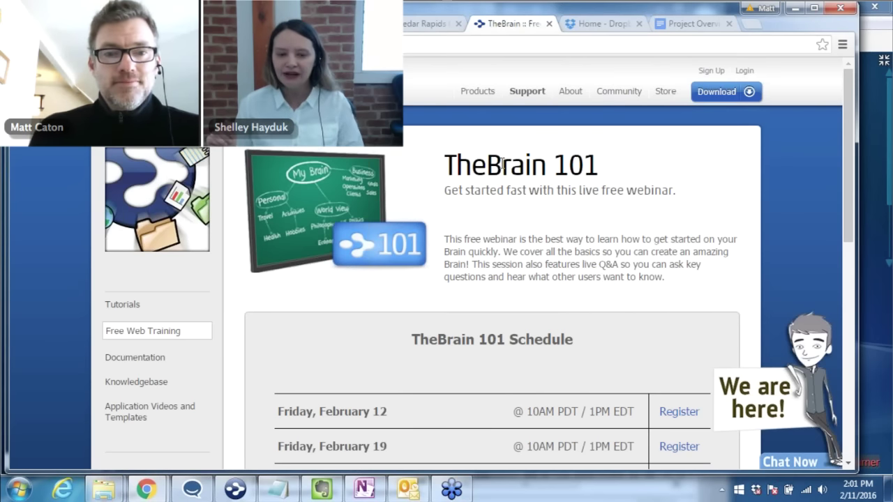
Open TheBrain's main product page and look through its TheBrain News and Web Events sections.
mouse_move(478, 91)
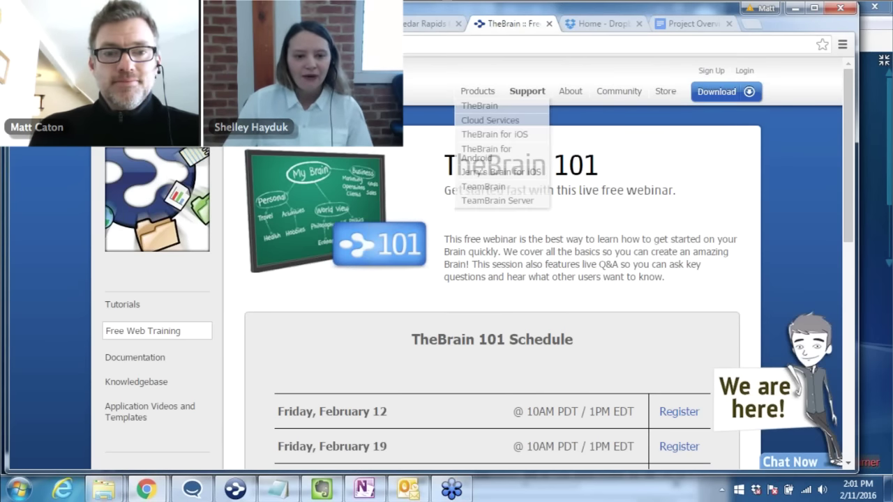
left_click(490, 120)
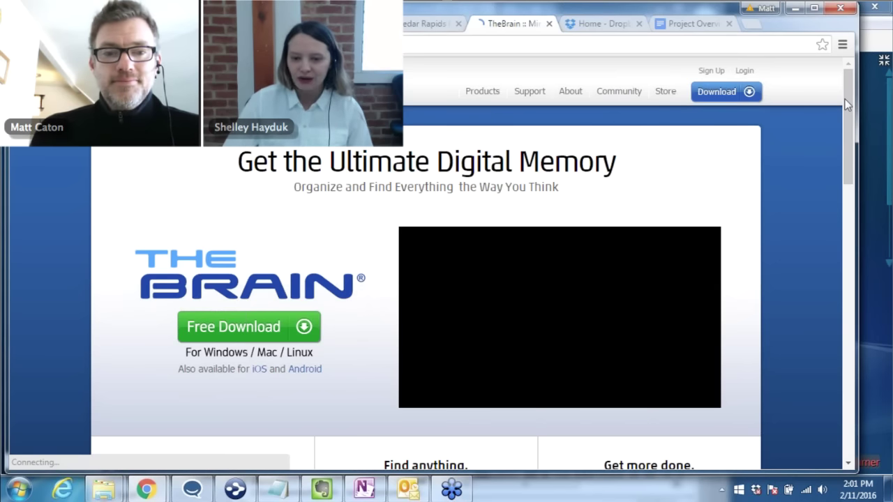
left_click_drag(847, 103, 852, 118)
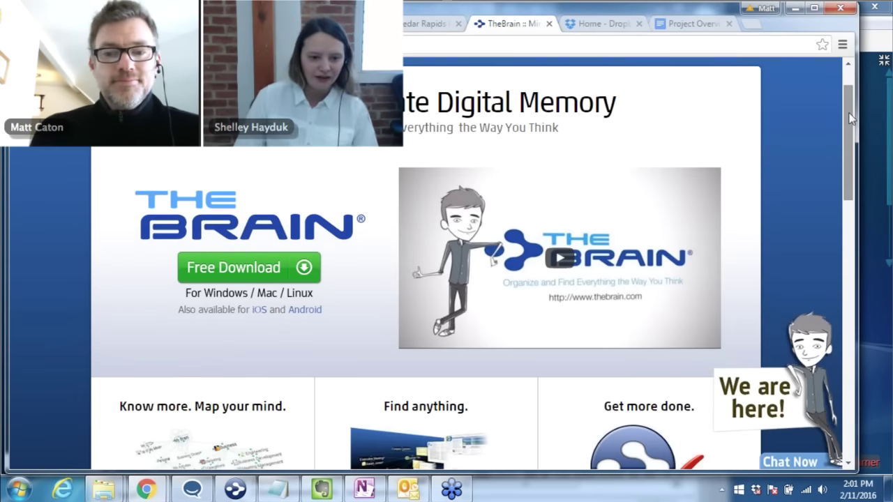
left_click_drag(852, 119, 852, 297)
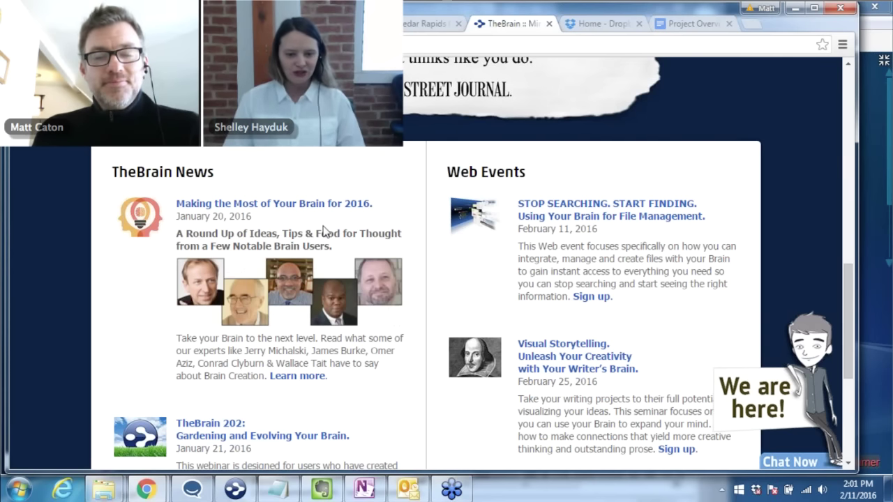
scroll(636, 400, "down", 1)
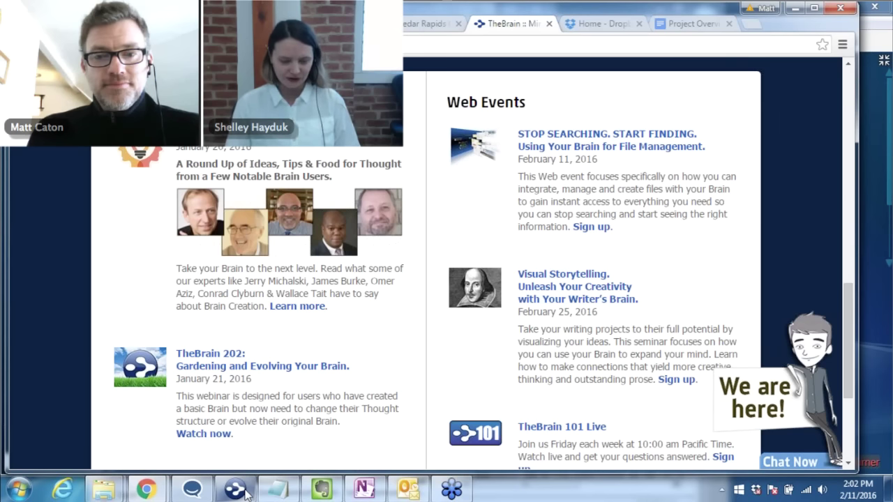
Switch back to TheBrain and examine the available import sources, including the Folder option.
mouse_move(245, 493)
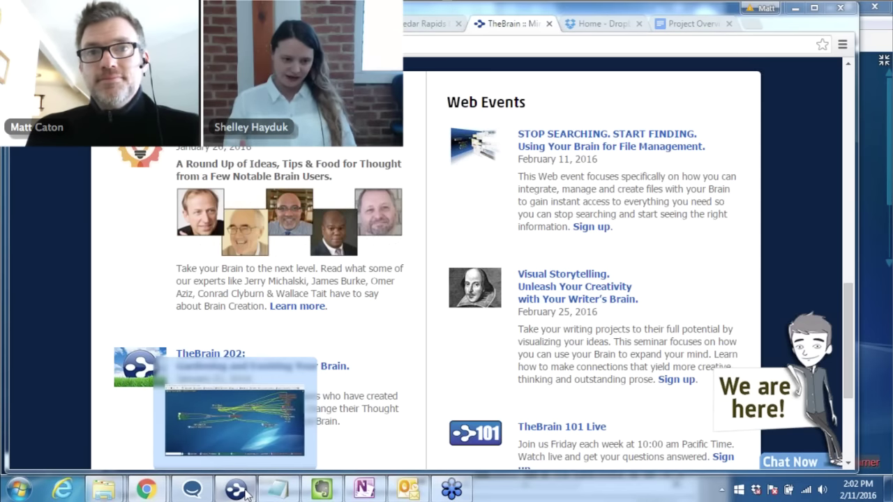
key("alt+Tab")
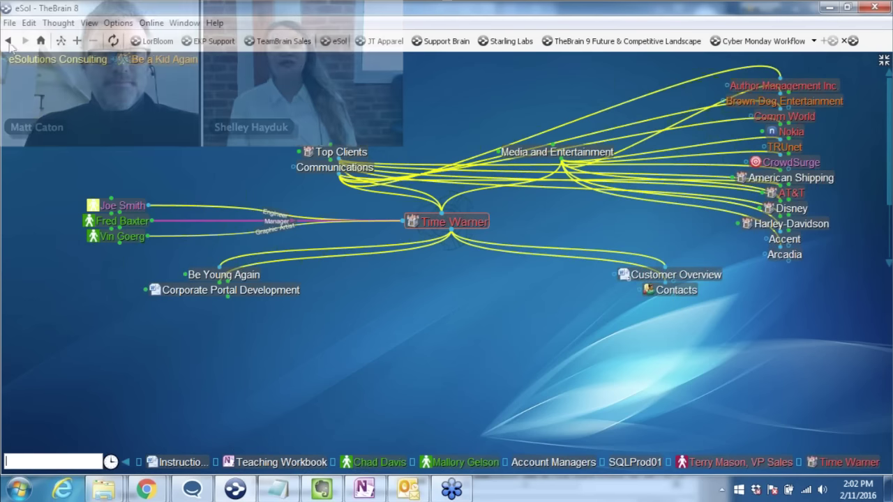
left_click(10, 24)
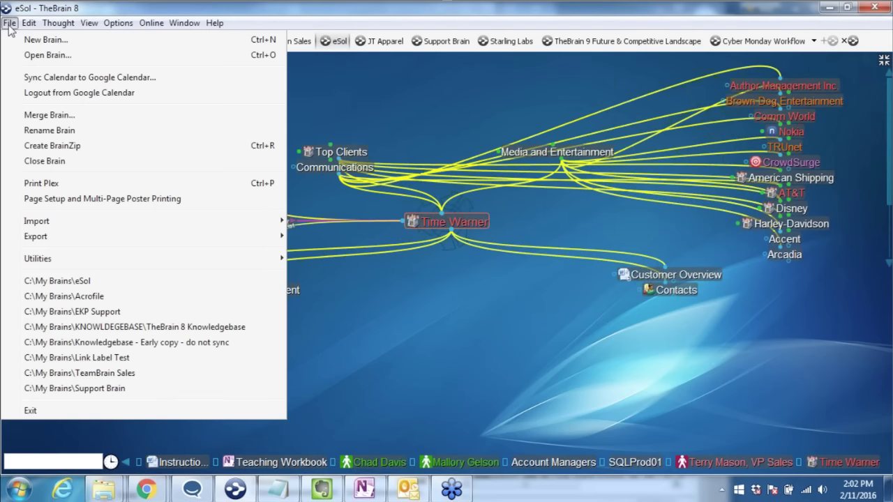
mouse_move(39, 223)
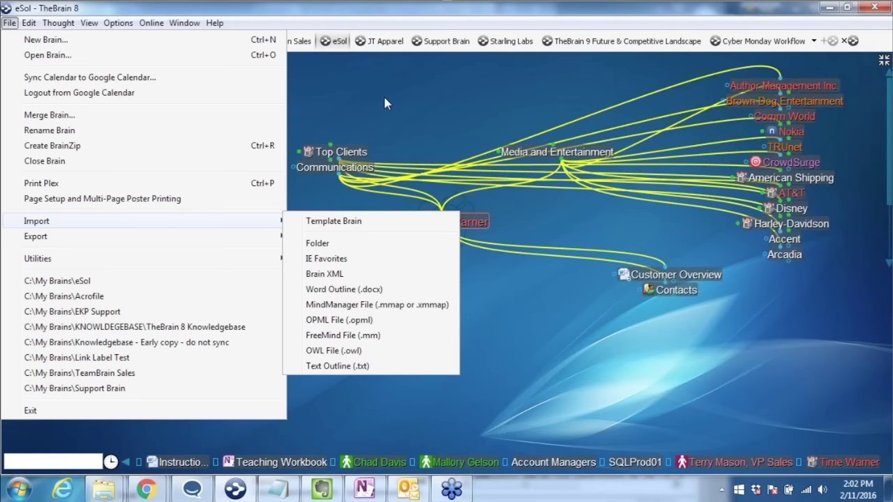
left_click(355, 249)
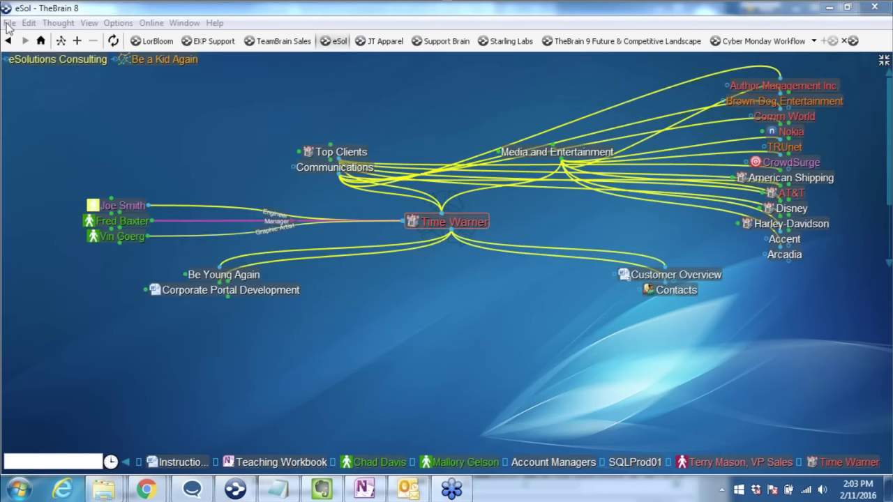
left_click(9, 23)
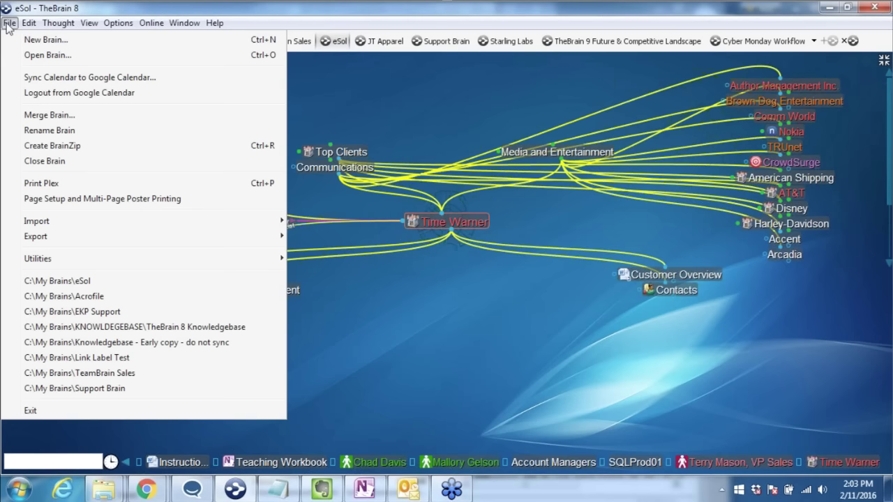
mouse_move(225, 228)
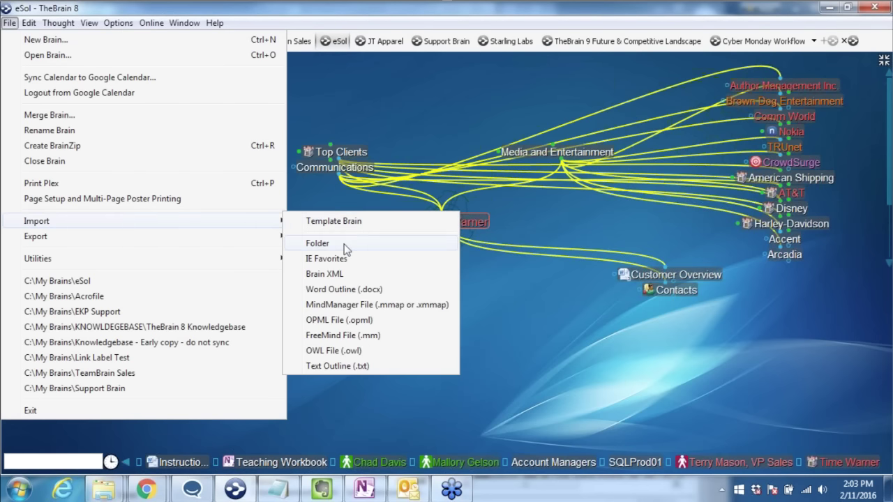
left_click(559, 297)
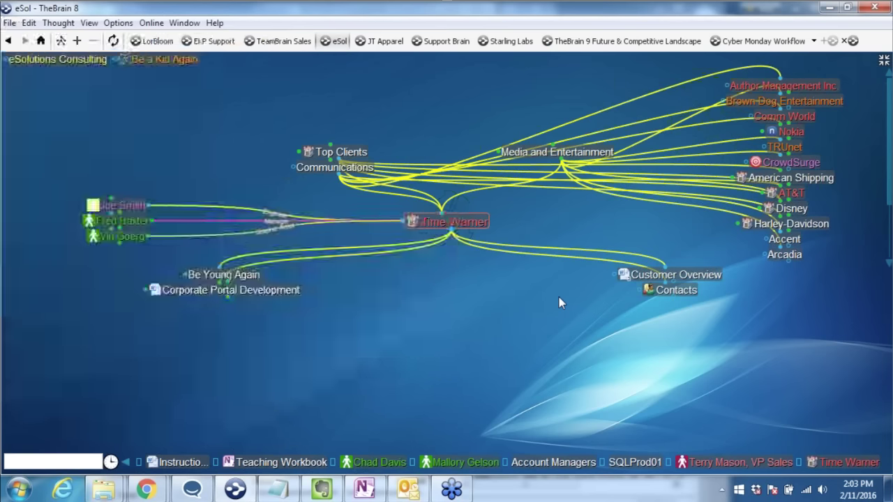
Examine the file types and link options for adding an attachment to the Time Warner thought, without adding one.
right_click(474, 229)
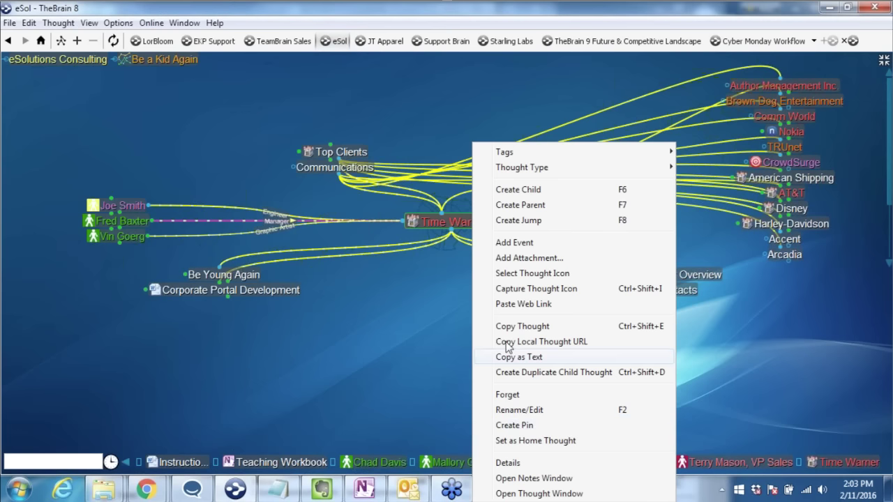
left_click(516, 259)
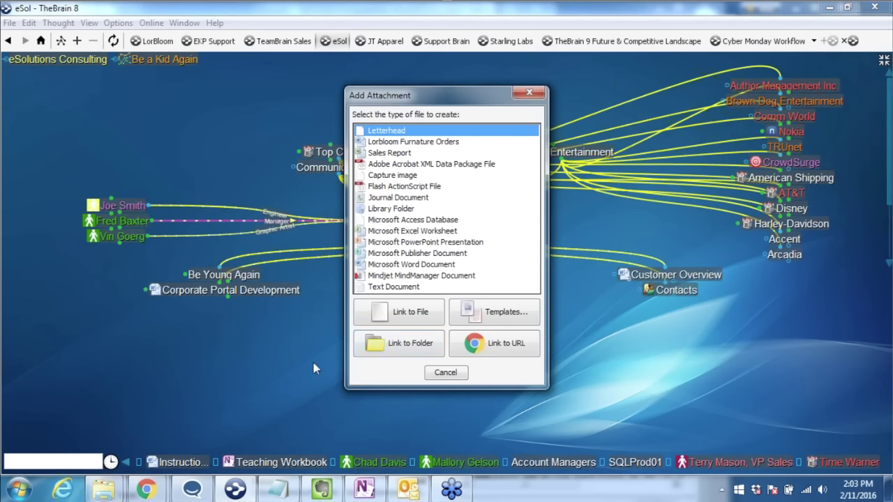
left_click(460, 374)
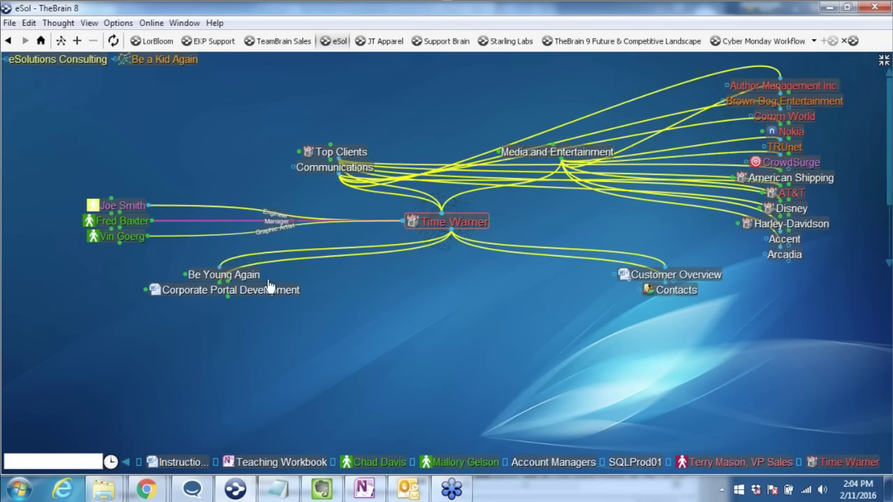
Navigate from Time Warner to the Be Young Again project and activate its Lifecycle thought.
left_click(234, 281)
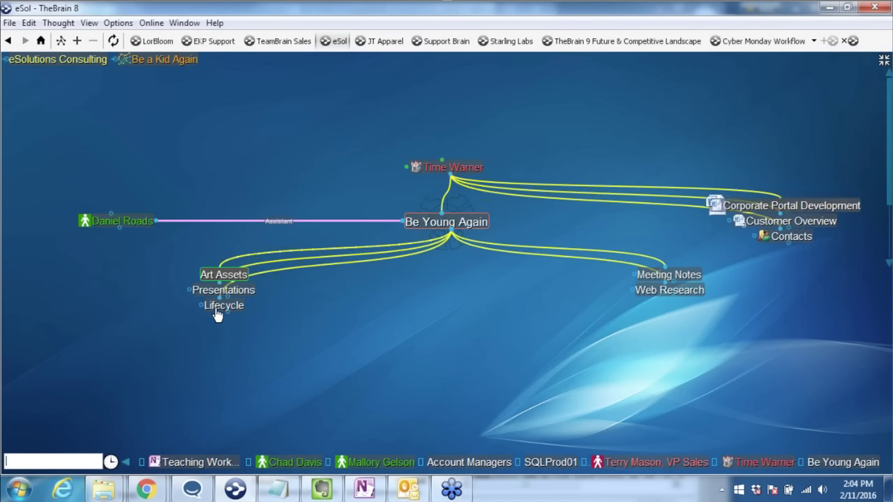
left_click(222, 305)
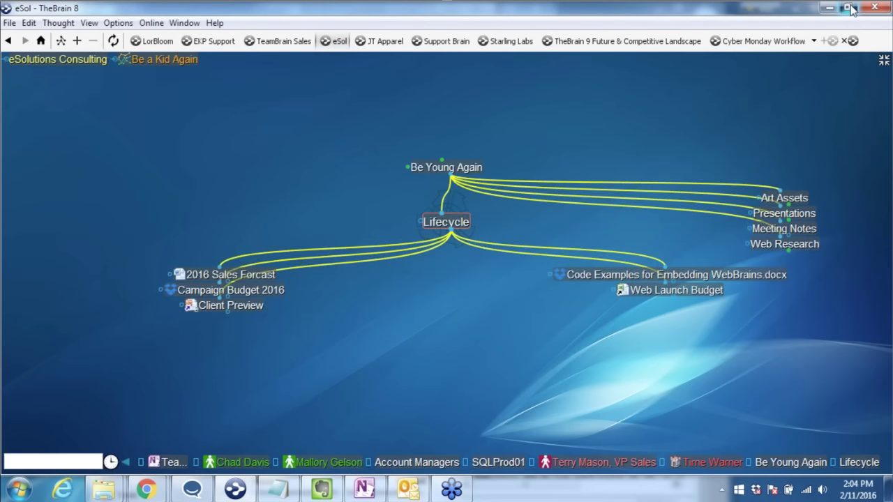
Shrink TheBrain's window to reach the ESolutions folder, add Project Outline.pdf as a child thought of Lifecycle, and widen the window again.
left_click(849, 6)
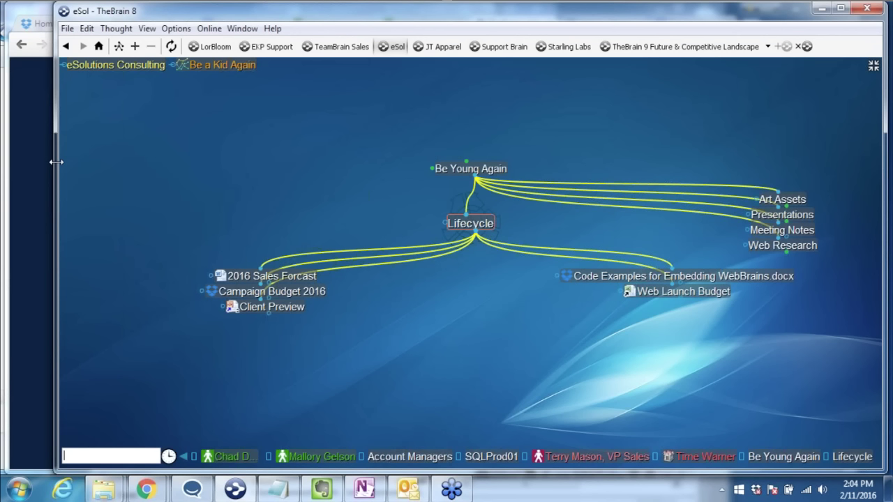
left_click_drag(56, 162, 336, 162)
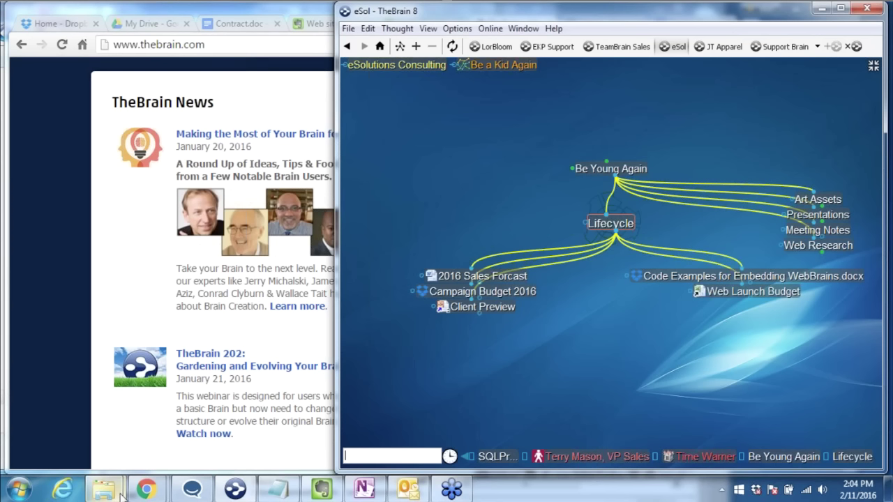
left_click(121, 493)
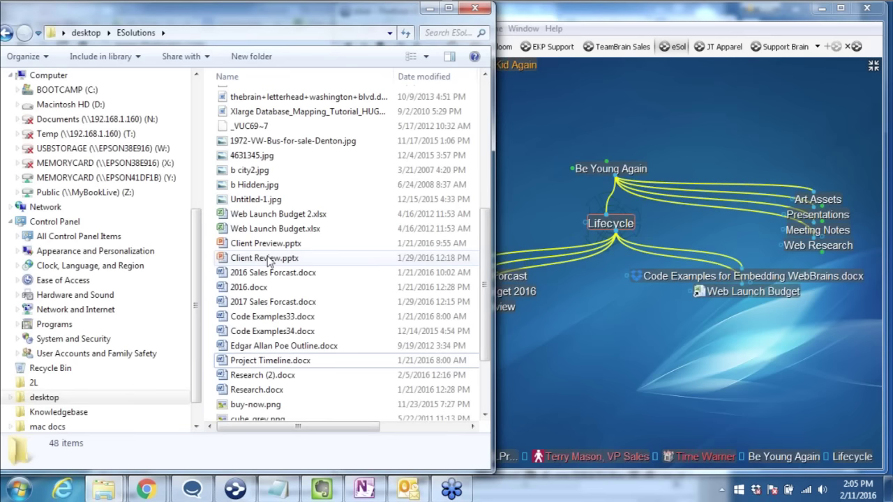
left_click(272, 259)
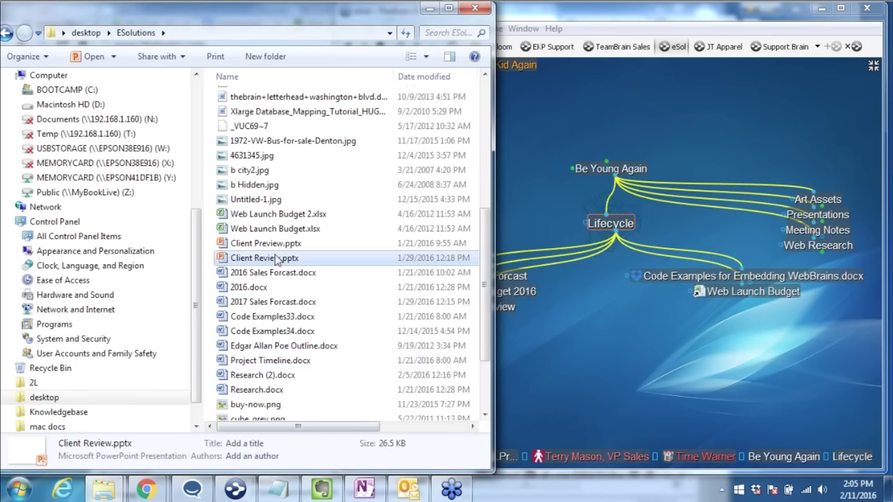
scroll(269, 209, "up", 4)
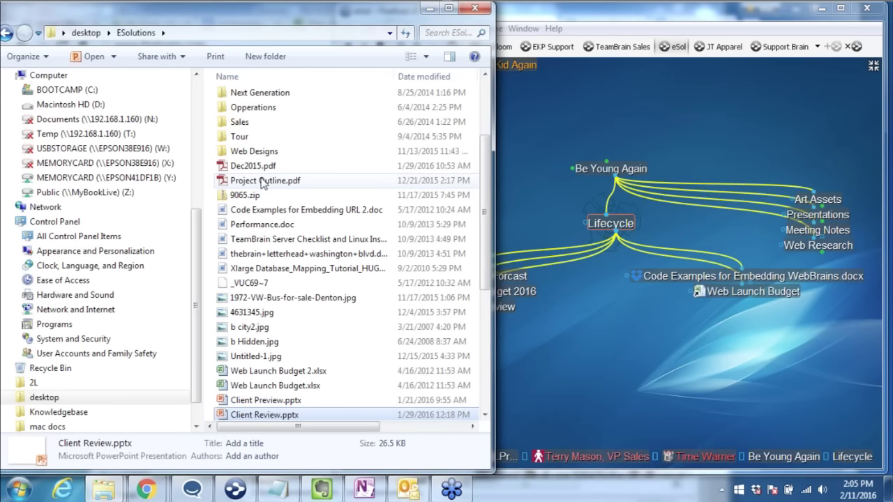
left_click_drag(263, 183, 605, 296)
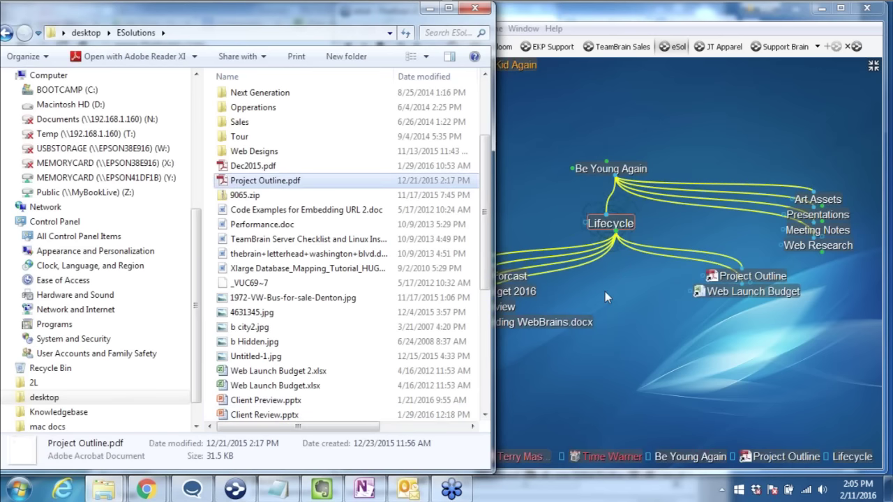
left_click(605, 292)
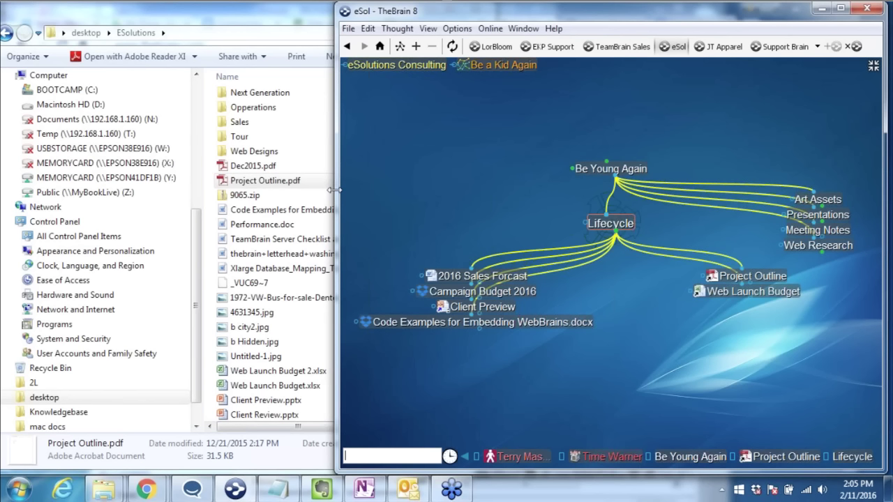
left_click_drag(336, 189, 106, 189)
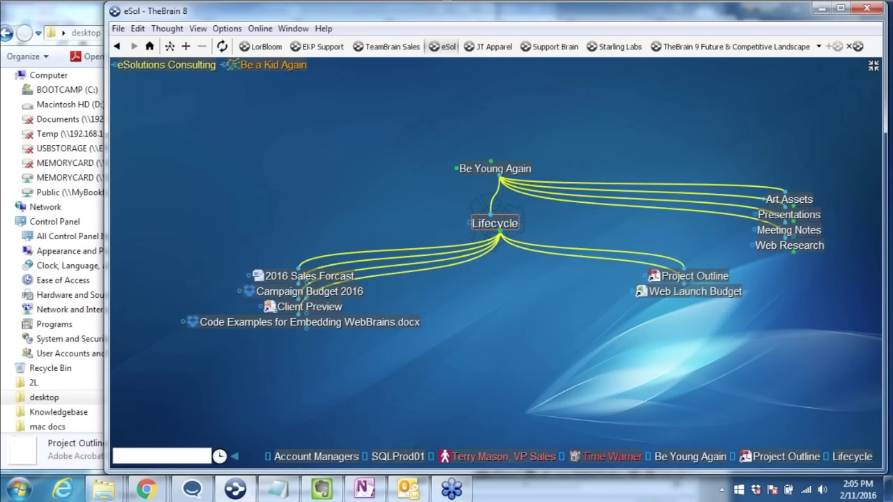
Show the notes and thought properties area below the plex and run a full search for "power".
key("F4")
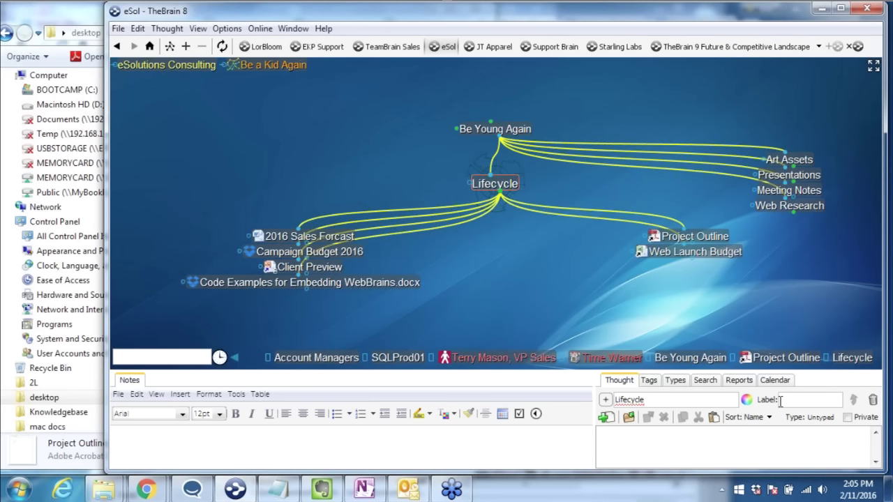
left_click(780, 400)
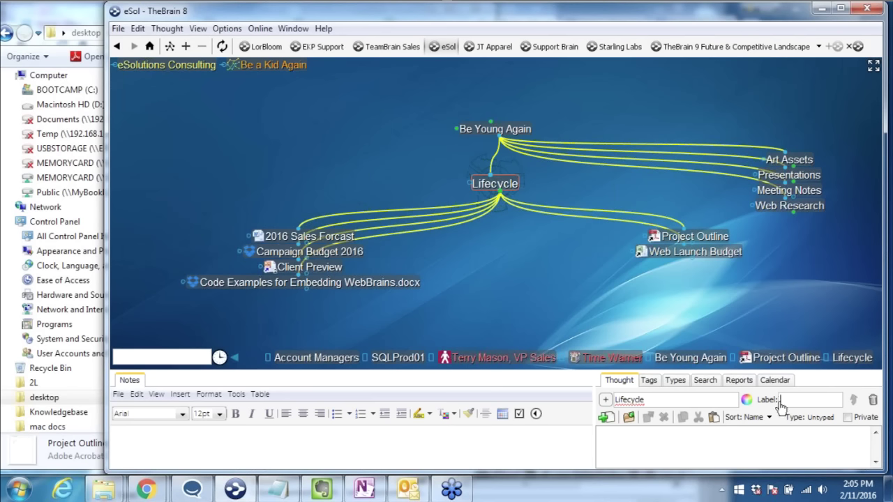
left_click(171, 358)
type("power")
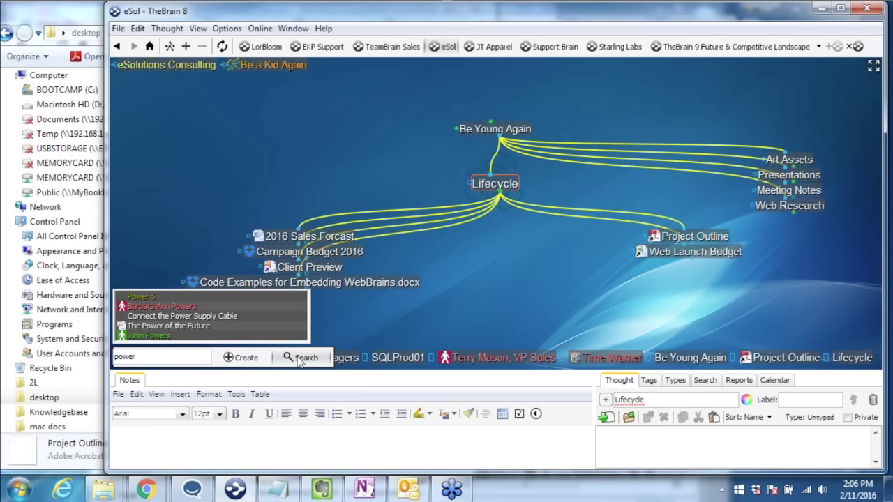
left_click(300, 358)
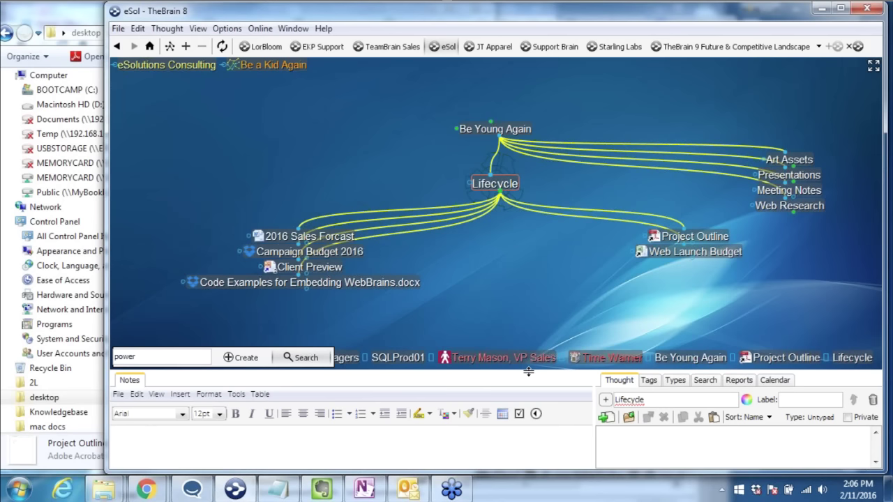
Enlarge the search results area and read through the thought and content matches for "power".
left_click_drag(591, 432, 405, 241)
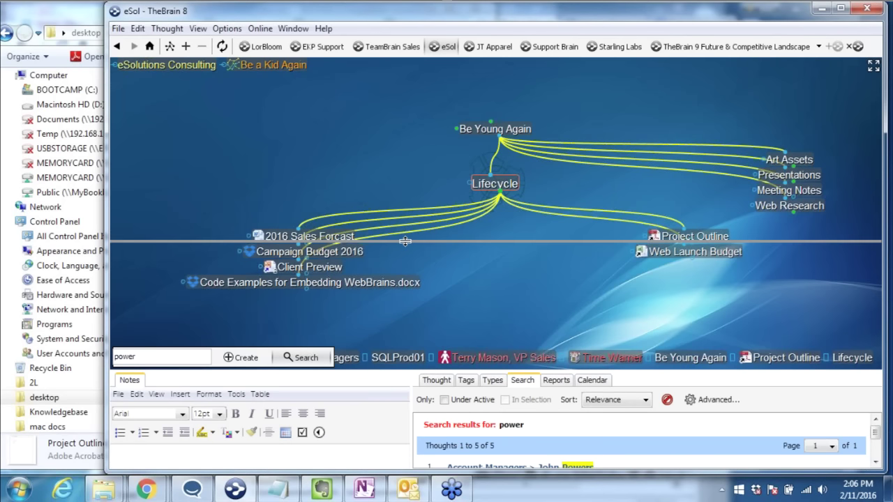
left_click_drag(405, 240, 405, 241)
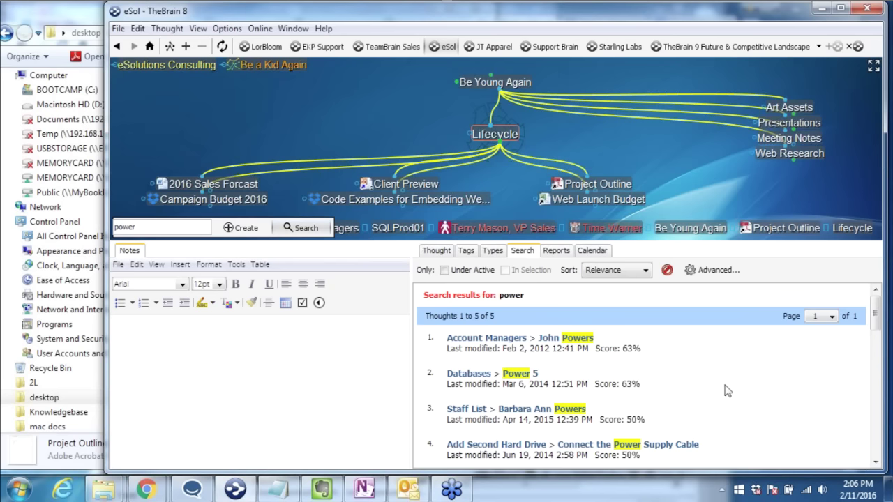
scroll(727, 391, "down", 5)
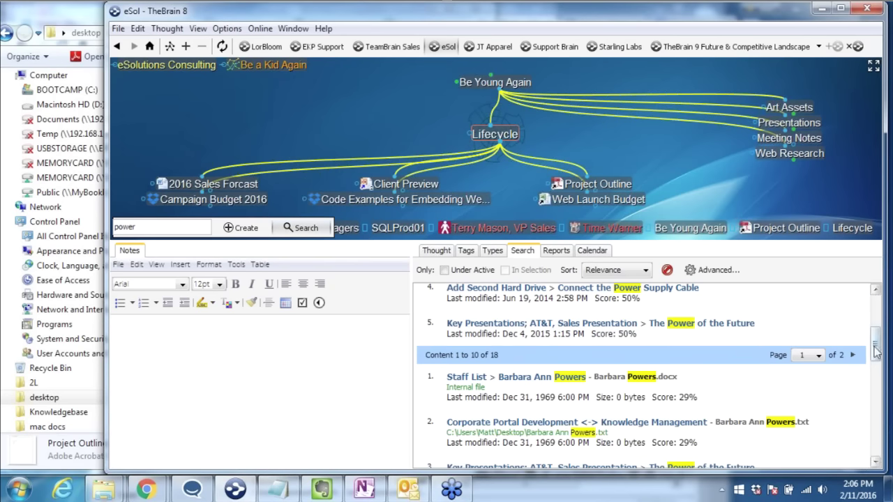
left_click_drag(876, 352, 883, 425)
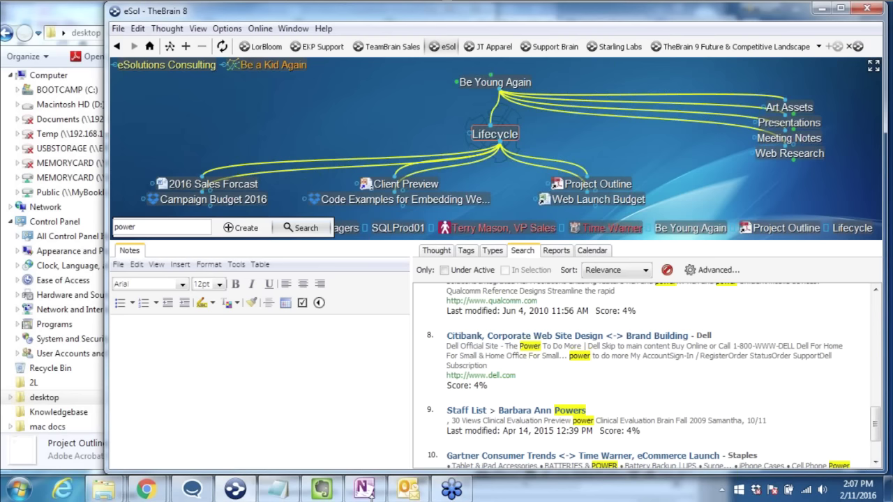
Switch to TheBrain website in Chrome and open the recorded event "Increasing Understanding with Visual Connections".
mouse_move(152, 474)
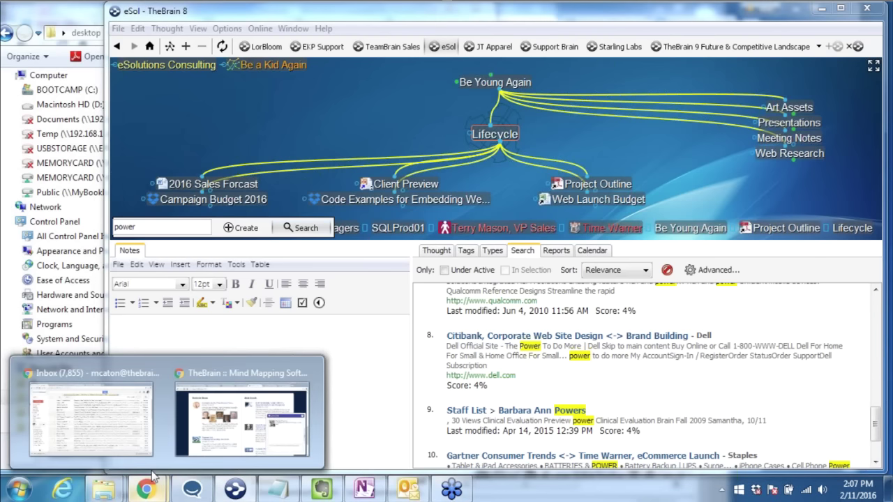
left_click(243, 416)
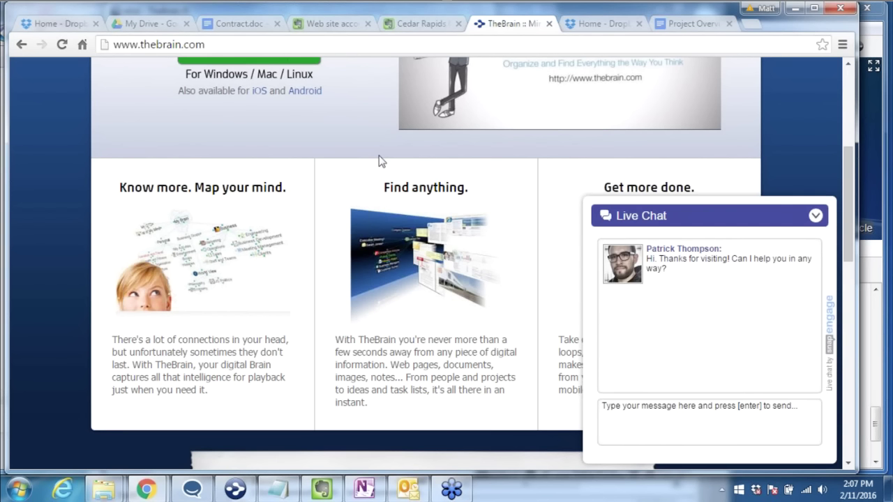
scroll(767, 196, "up", 4)
mouse_move(619, 92)
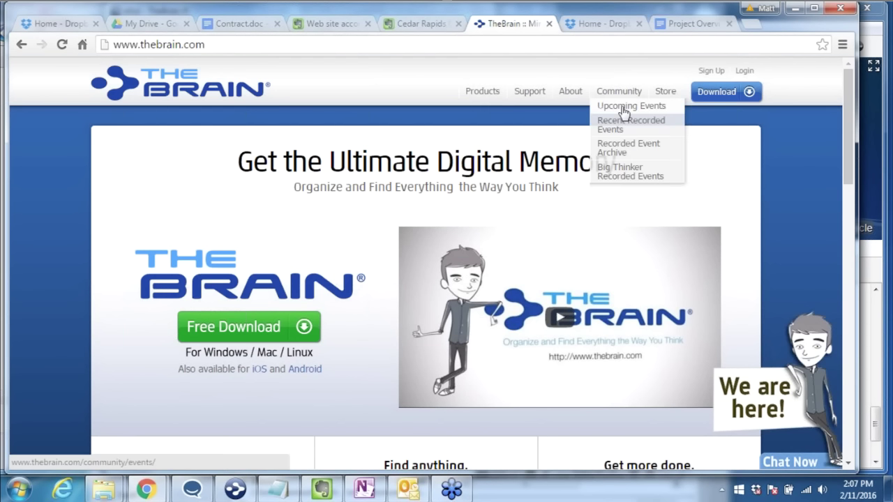
mouse_move(662, 124)
left_click(710, 125)
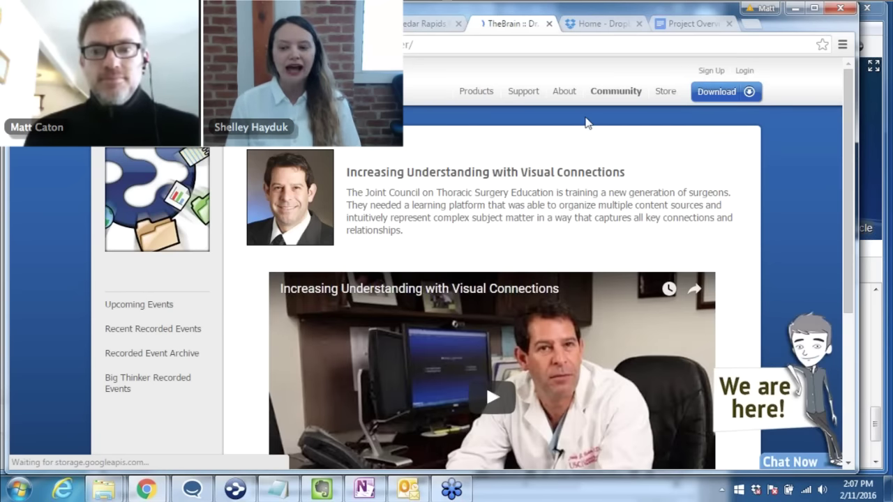
Look over the website's Community event categories, including Recent Recorded Events, and the current event page.
mouse_move(623, 94)
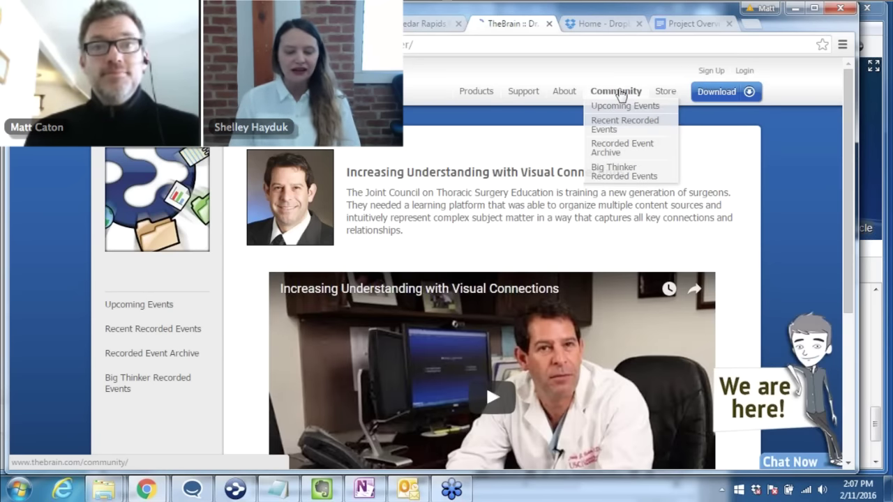
left_click(621, 94)
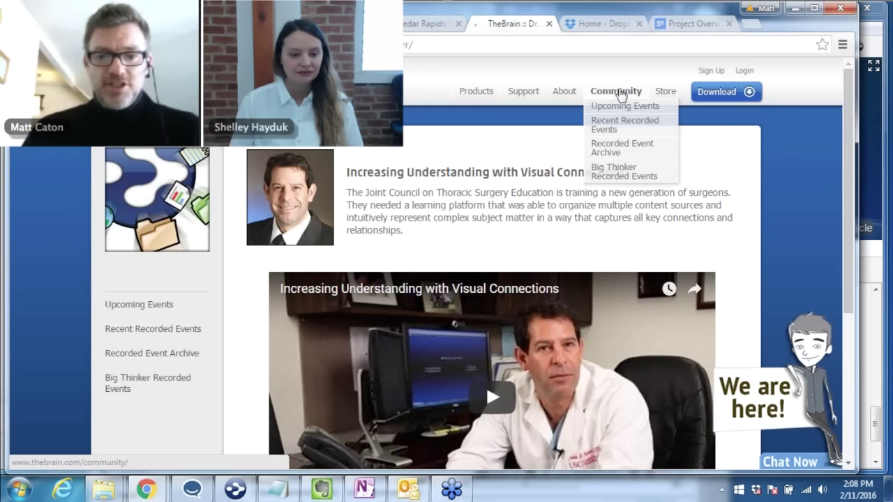
mouse_move(590, 134)
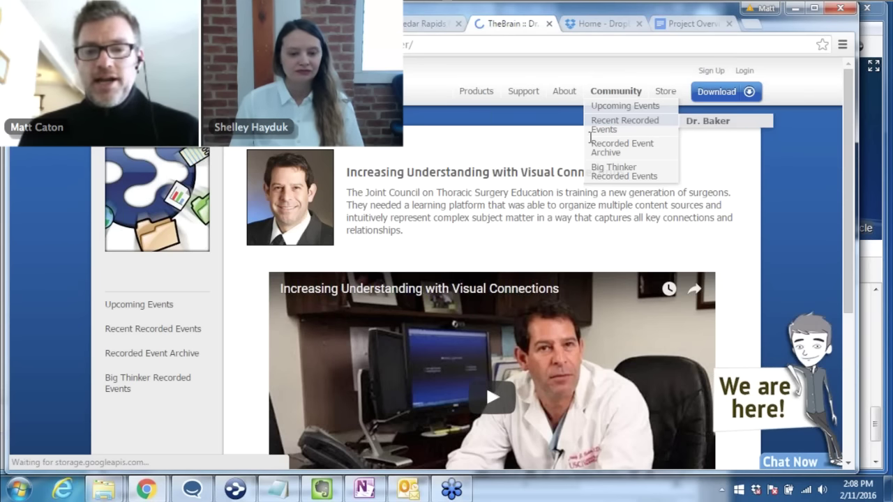
scroll(589, 135, "down", 1)
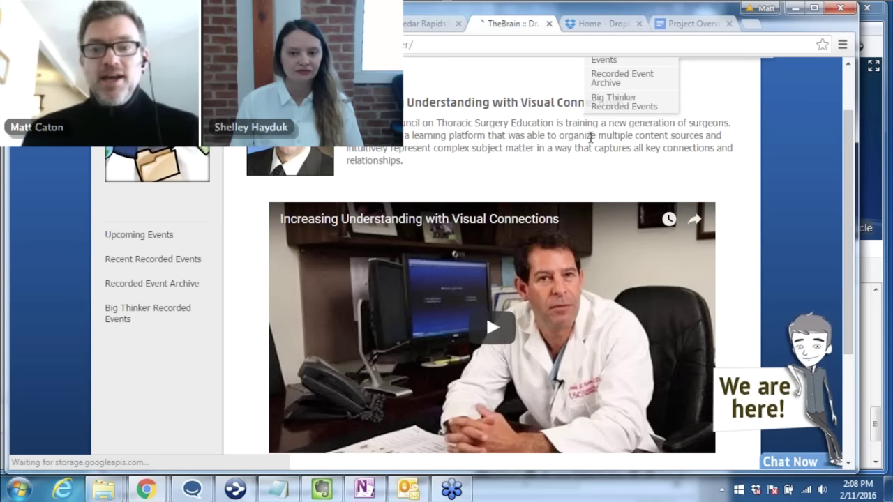
scroll(417, 210, "up", 1)
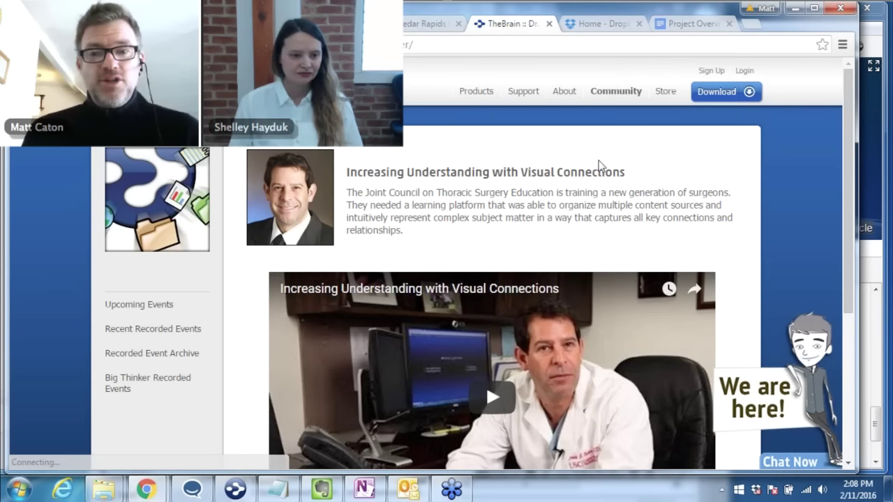
mouse_move(614, 96)
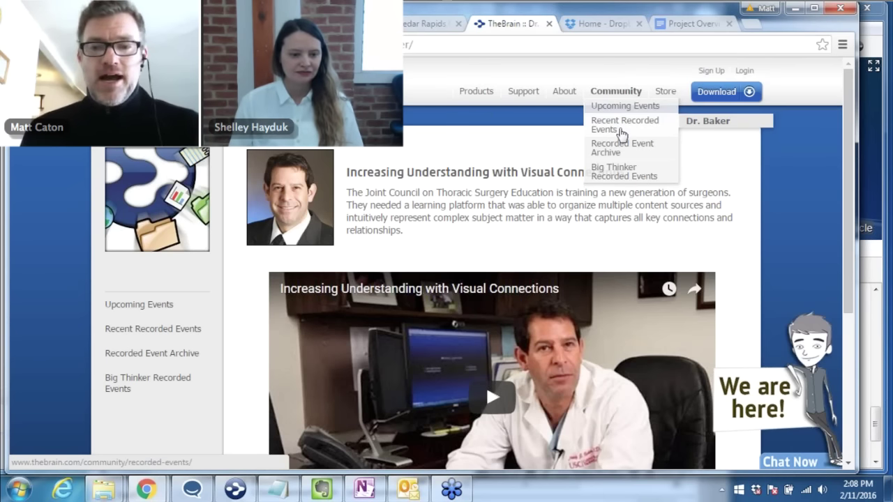
left_click(617, 128)
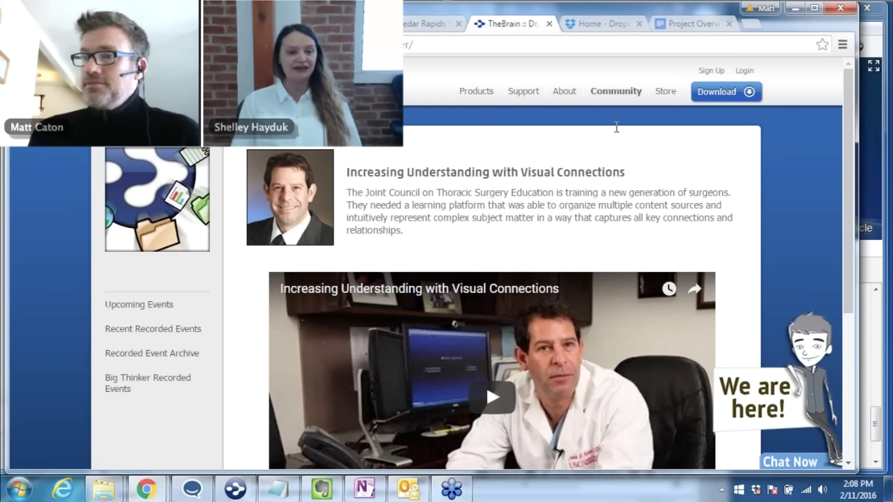
Go to the account's online Brains, load webbrain.com/explore, and open the Featured Brain in full.
left_click(744, 71)
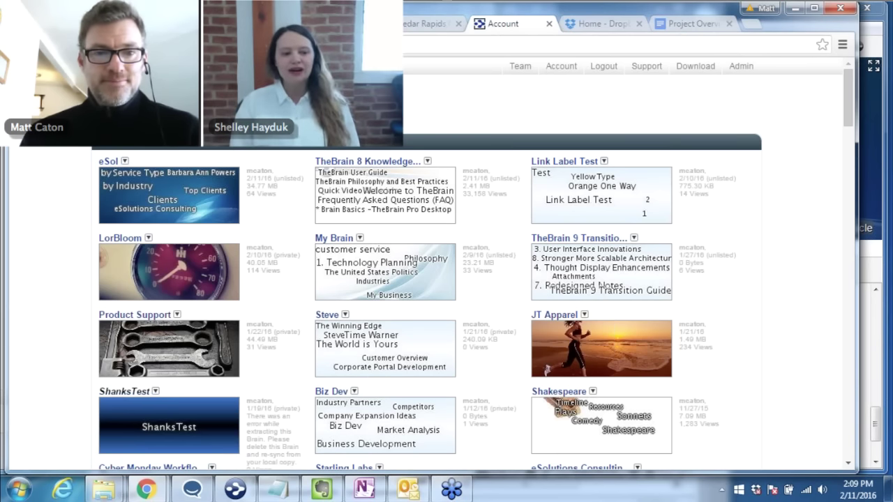
key("ctrl+l")
key("Return")
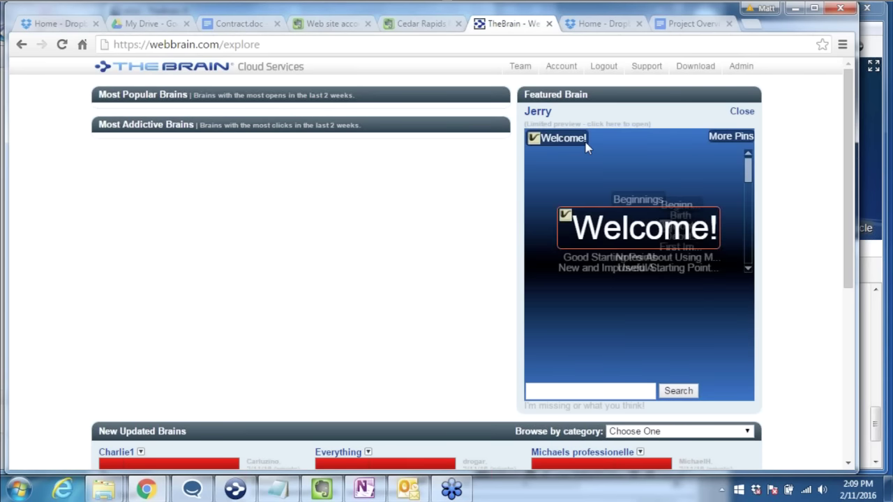
left_click(539, 114)
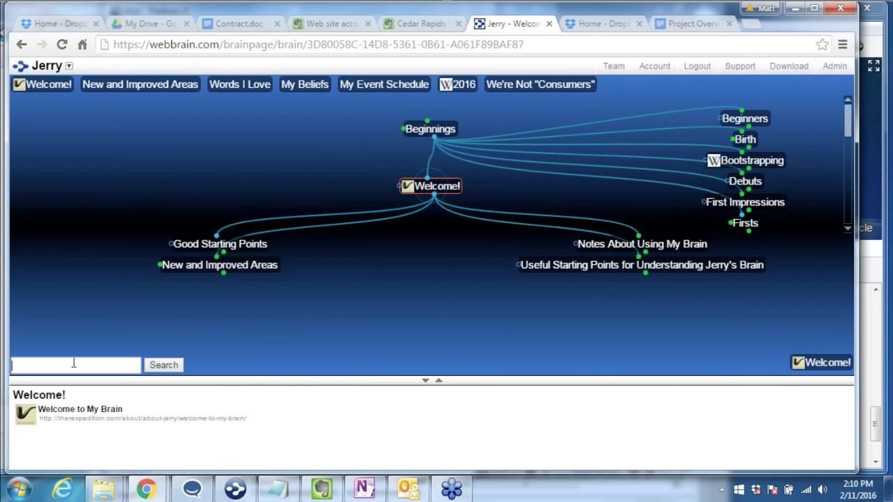
Find Video Sharing for Health by searching "health", activate its parent Video Sharing, and return to TheBrain's desktop window.
type("health")
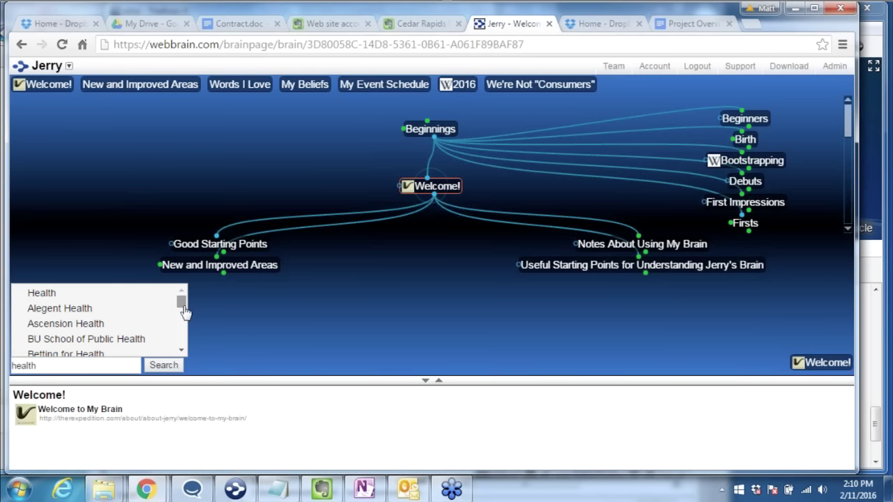
left_click_drag(183, 307, 187, 349)
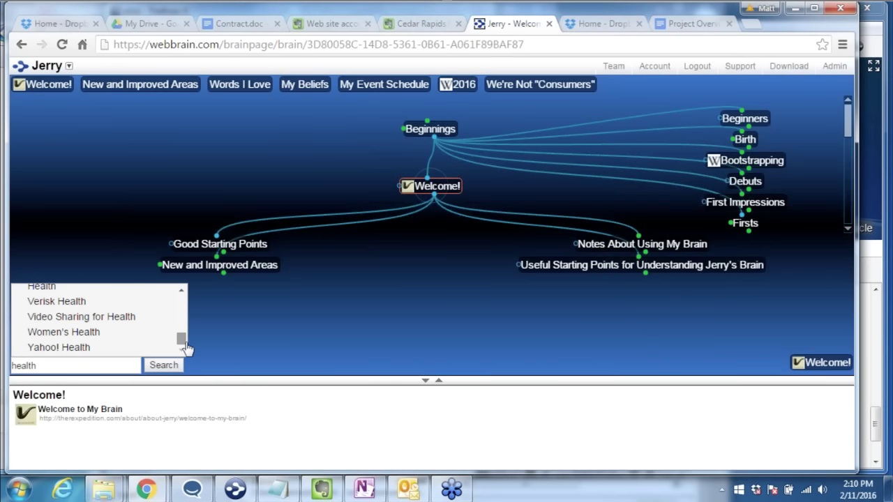
left_click(98, 320)
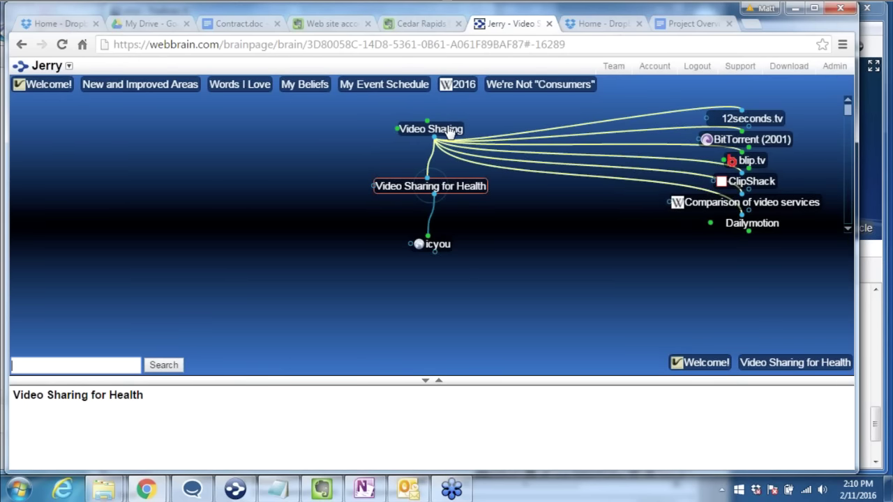
left_click(450, 133)
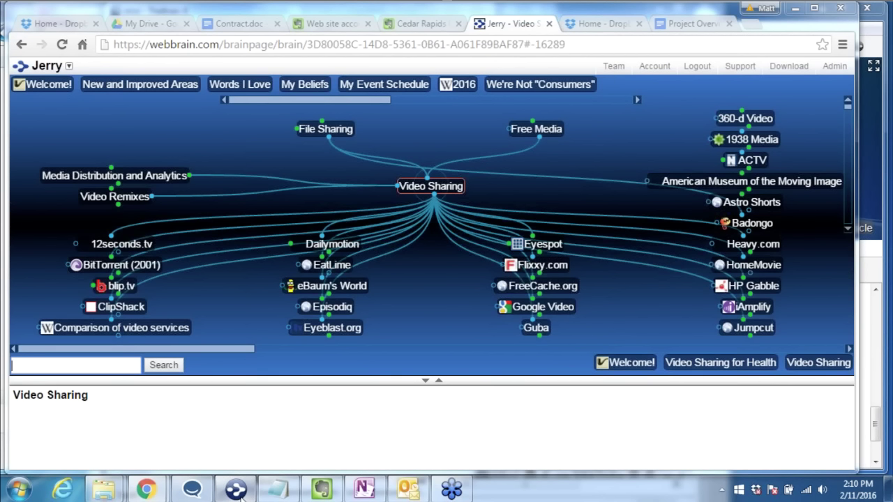
left_click(238, 491)
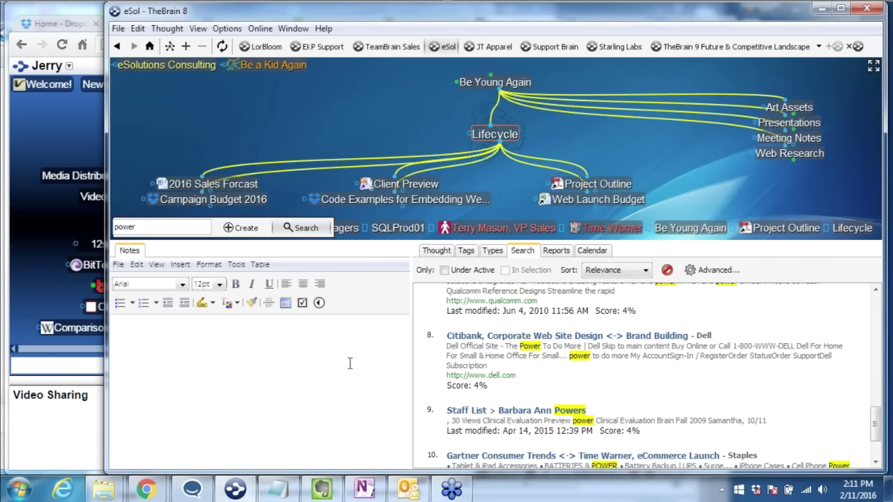
Clear the search text and enlarge the plex area, and look over the file formats available for import.
key("Escape")
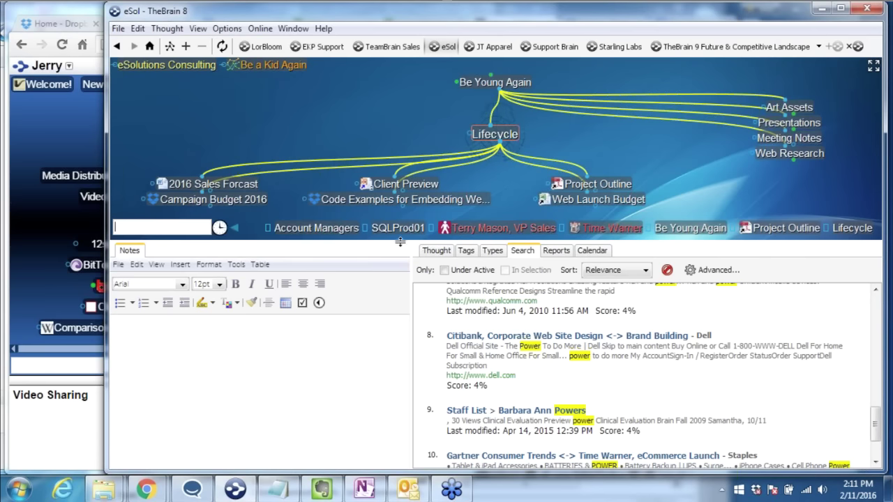
left_click_drag(399, 242, 403, 395)
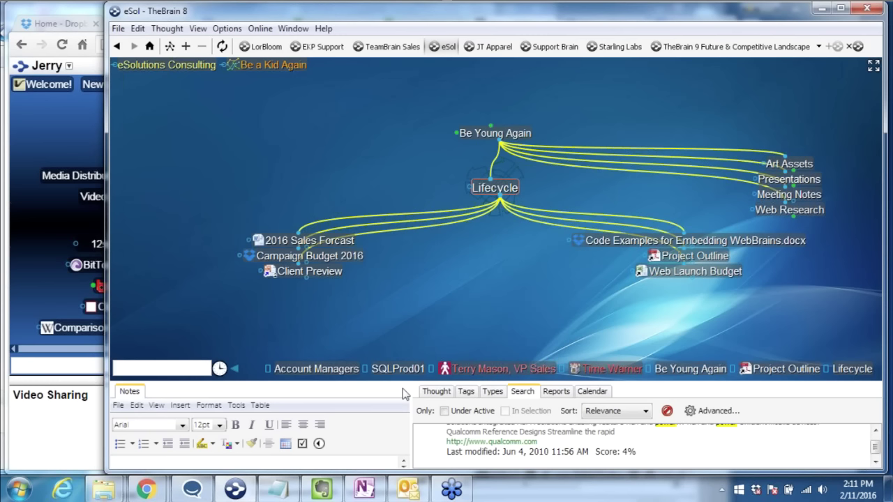
left_click(120, 29)
mouse_move(147, 227)
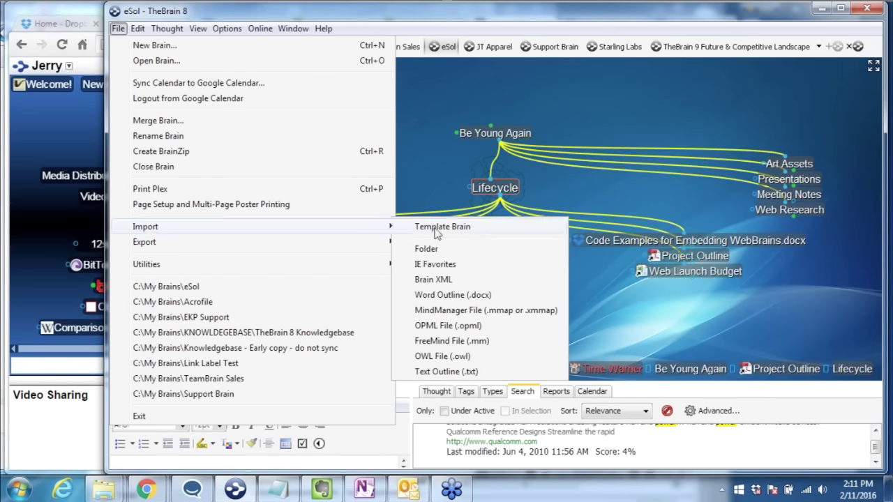
left_click(432, 103)
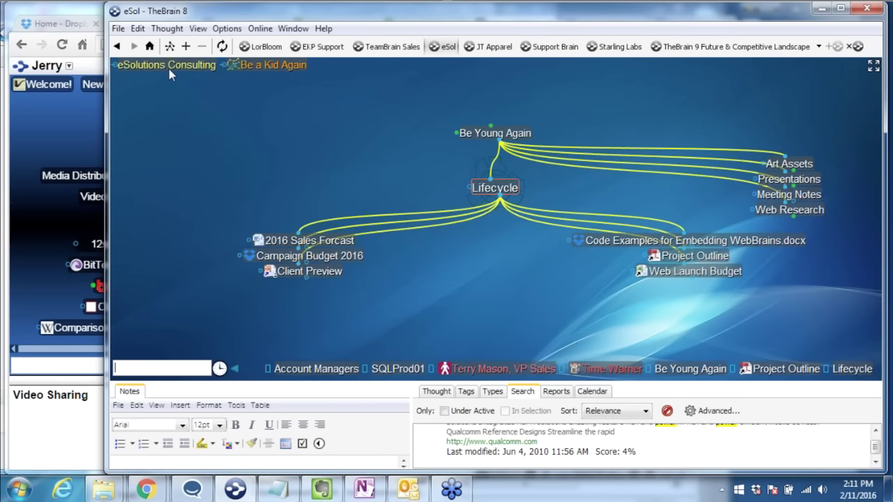
Create a new Brain named "My new Education Brain" from the Education template in C:\My Brains.
left_click(117, 28)
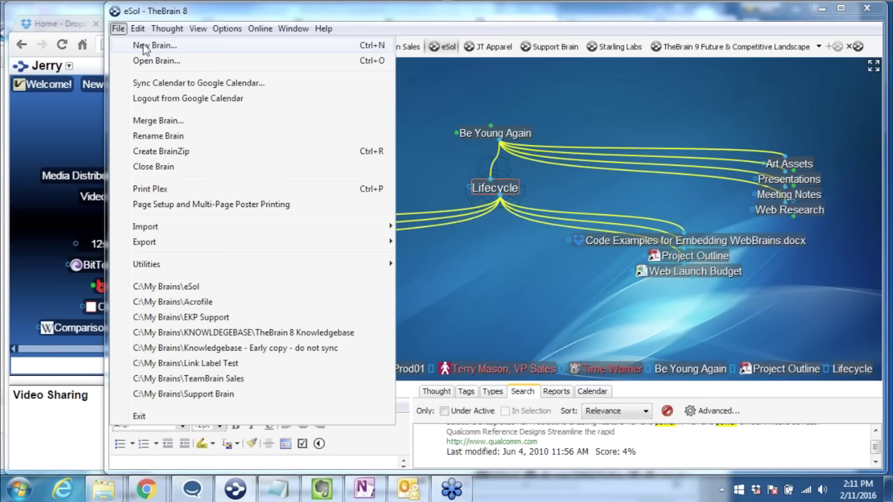
left_click(145, 46)
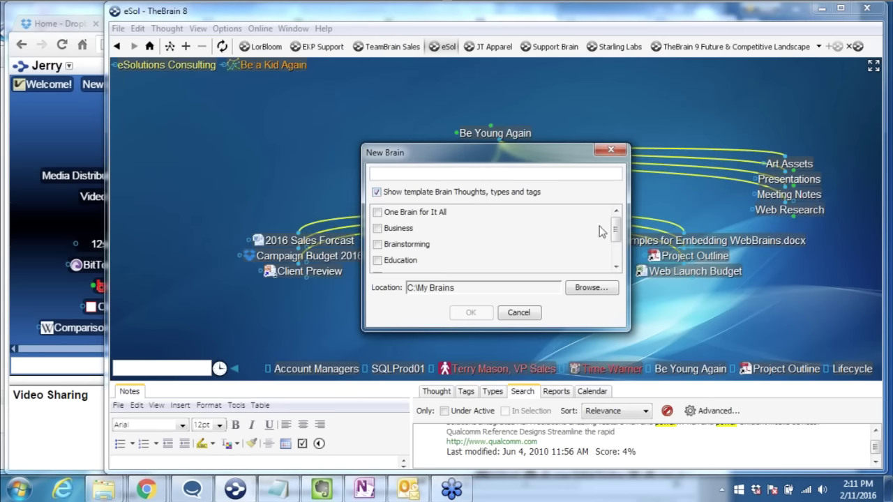
scroll(602, 232, "down", 2)
scroll(580, 241, "up", 1)
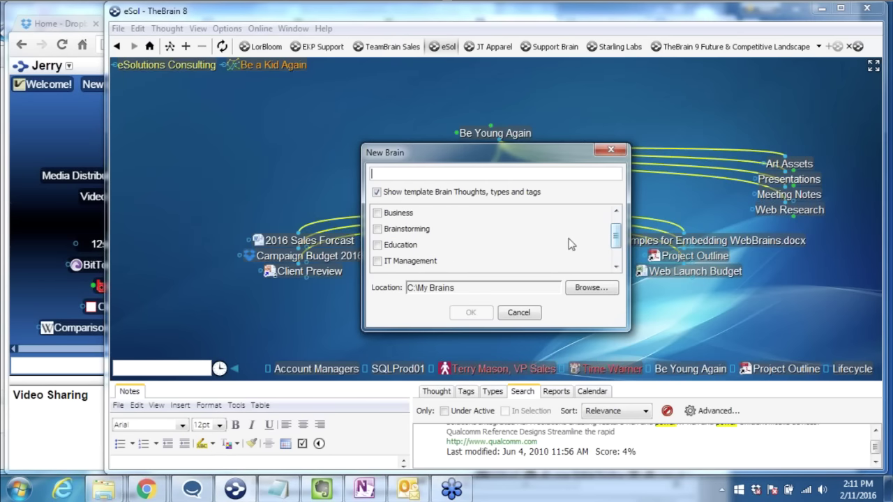
left_click(383, 245)
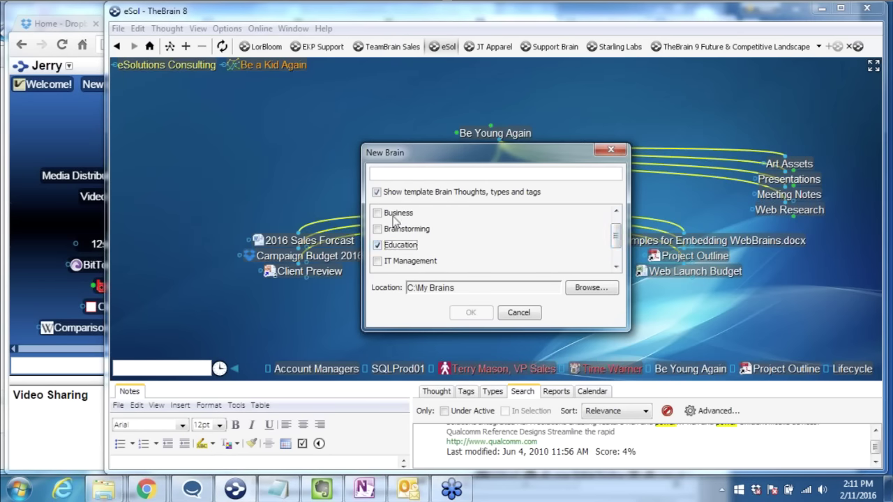
left_click(391, 174)
type("M")
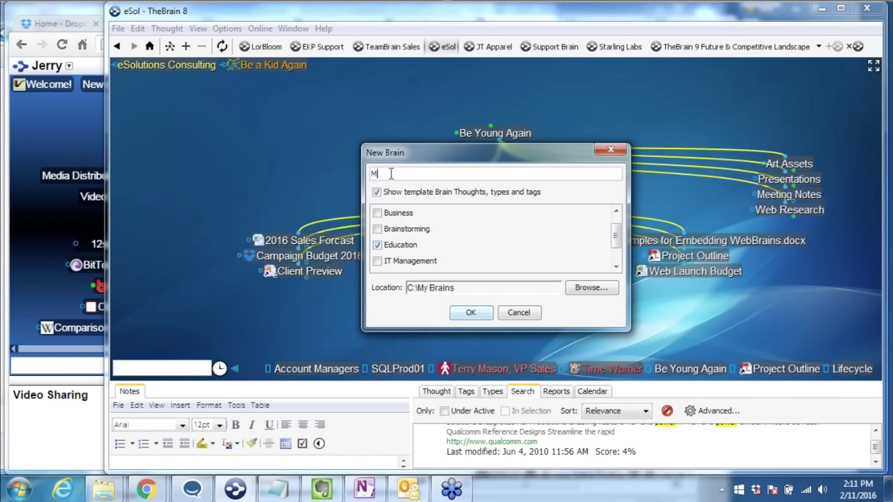
type("y new Education Brain")
left_click(472, 314)
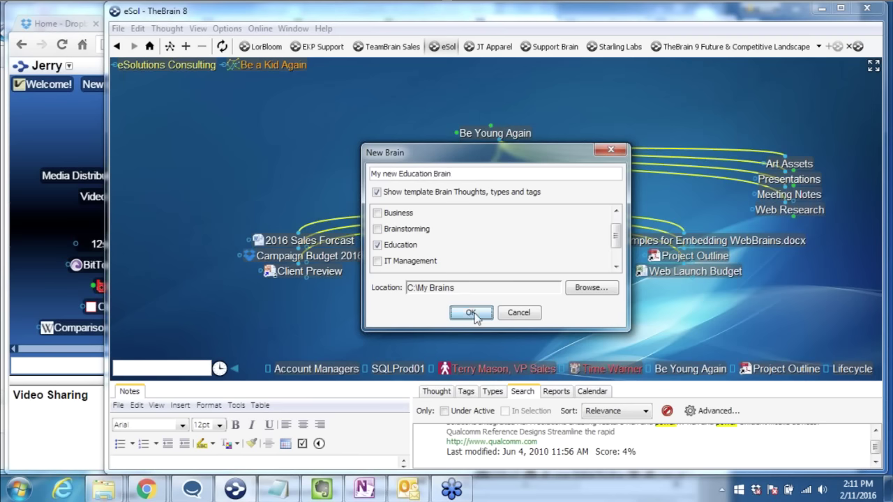
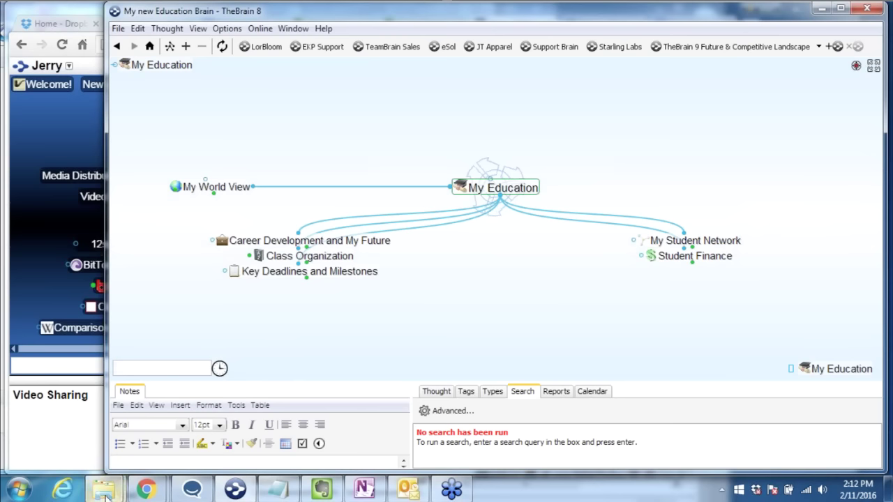
Activate the Upcoming Exams thought under Key Deadlines and Milestones.
left_click(359, 272)
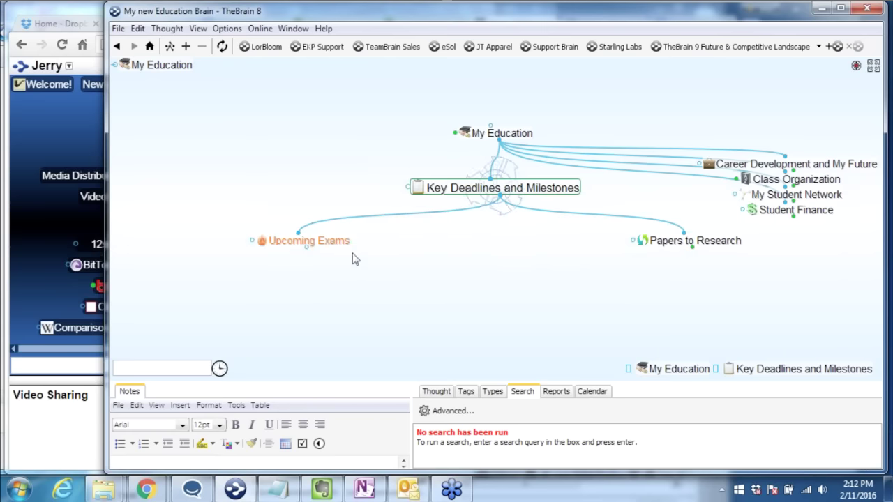
left_click(329, 244)
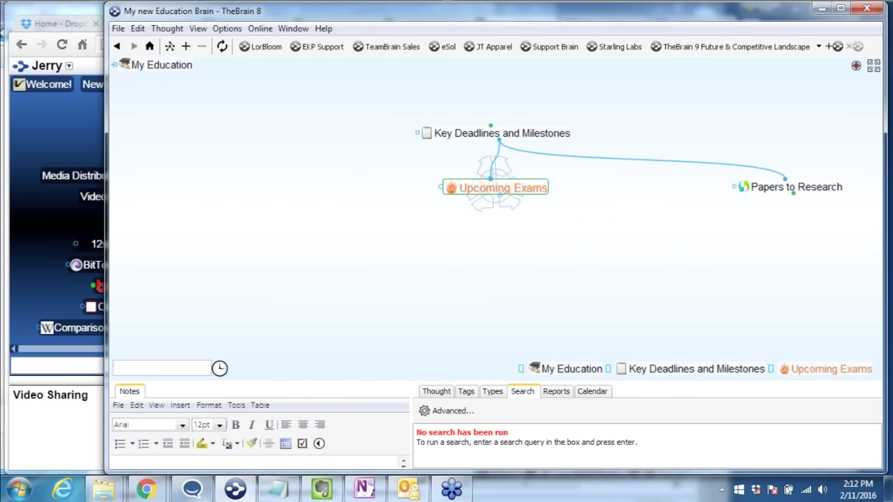
Switch to the ESolutions folder in Windows Explorer and open sample import.xlsx from its Maps subfolder.
left_click(111, 492)
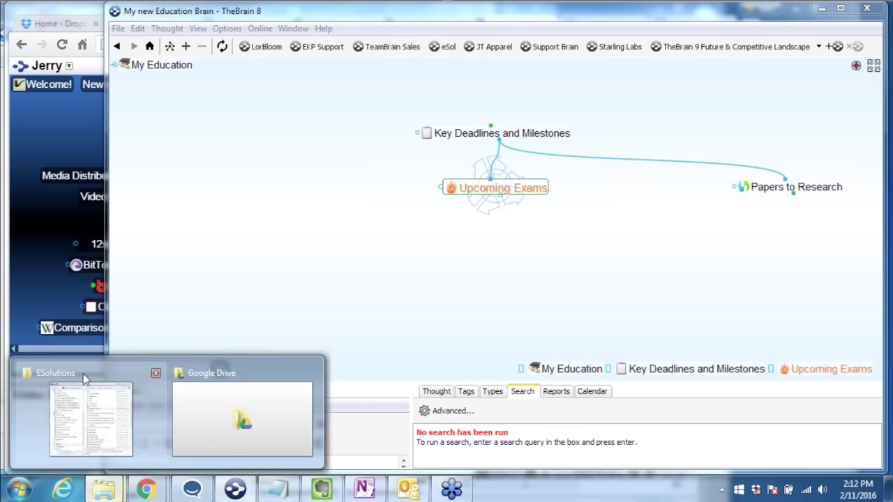
left_click(84, 379)
scroll(196, 225, "up", 1)
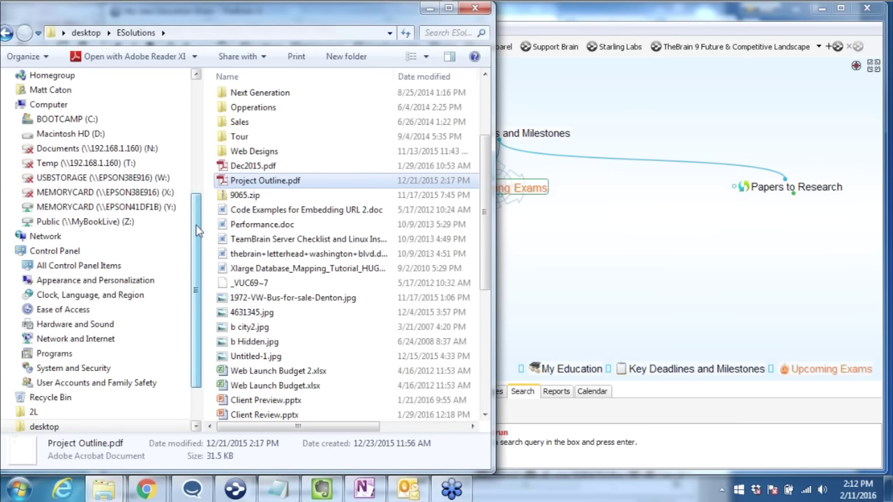
left_click_drag(440, 180, 488, 164)
scroll(245, 187, "up", 2)
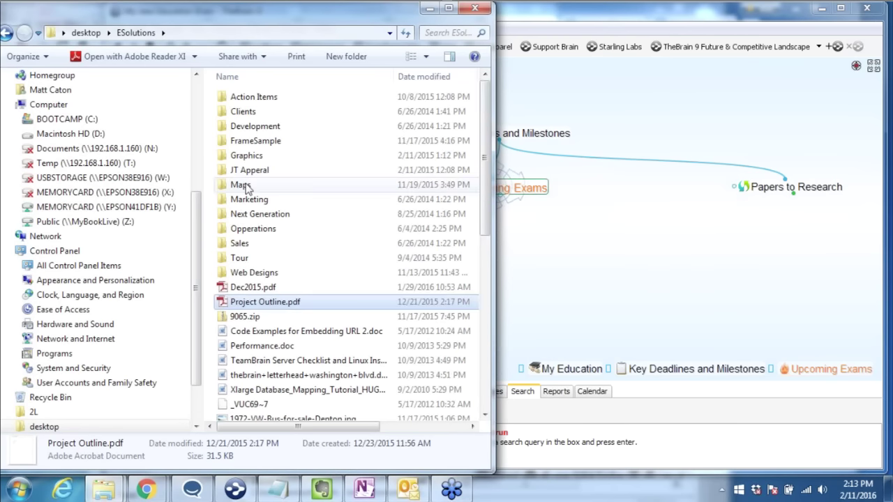
double_click(240, 185)
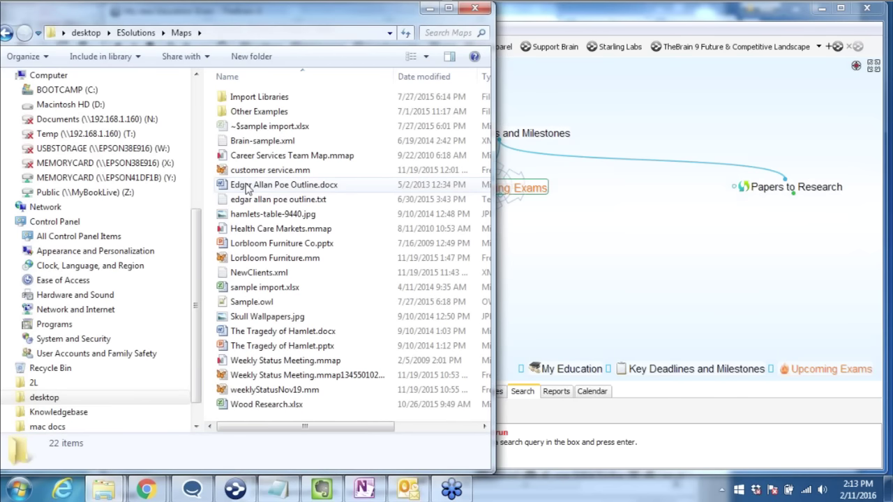
left_click(221, 293)
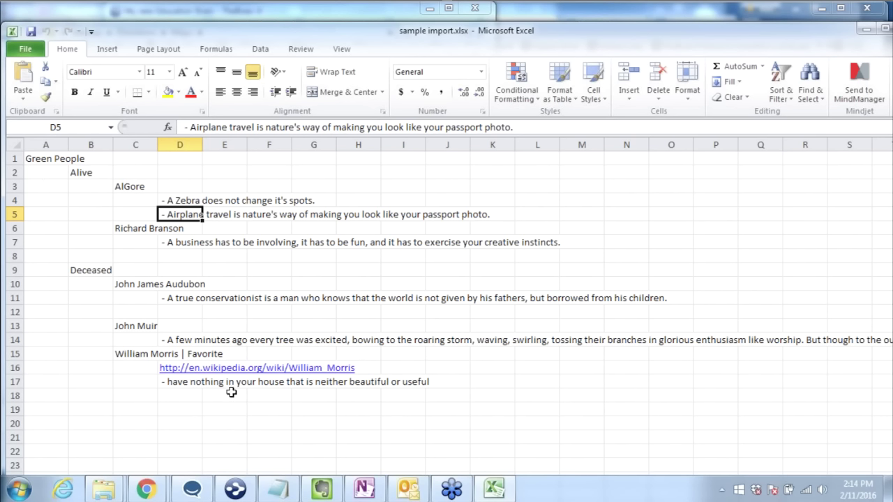
Copy the indented Green People outline in cells A1:E18 of the sample import workbook.
left_click_drag(233, 395, 39, 159)
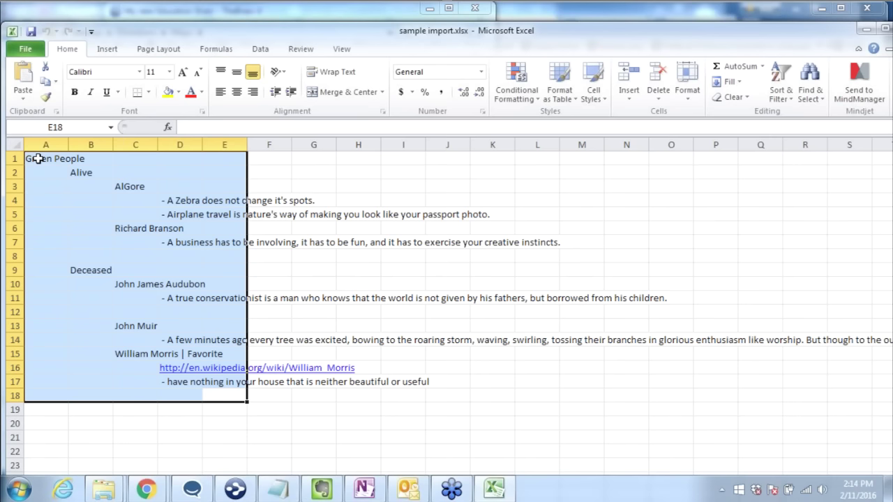
right_click(76, 231)
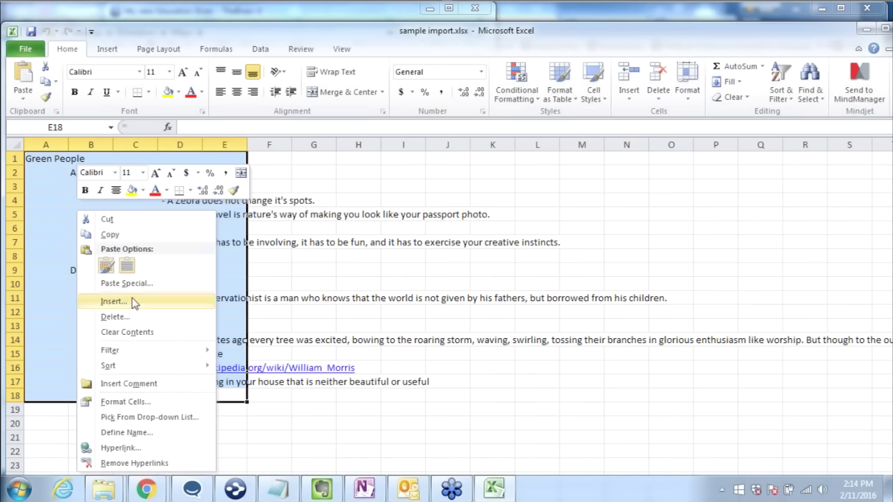
left_click(117, 237)
left_click(342, 175)
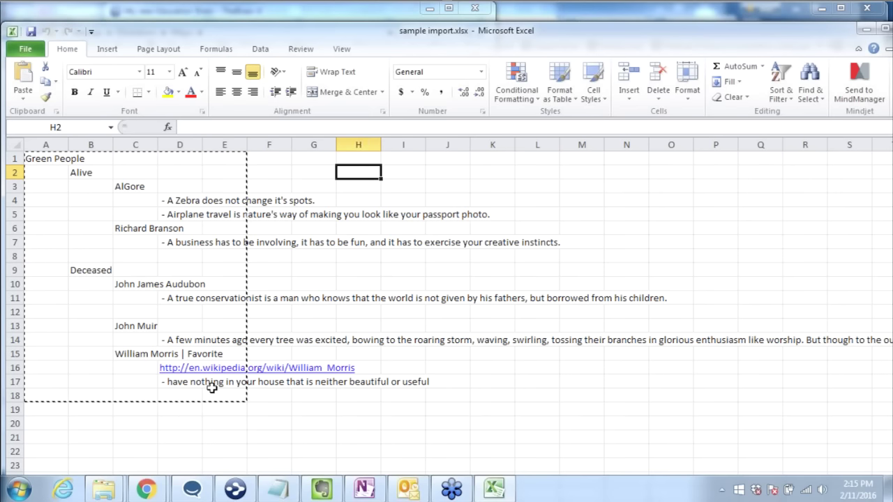
Switch to TheBrain and paste the copied cells as an outline under Upcoming Exams, accepting the confirmation.
left_click(244, 492)
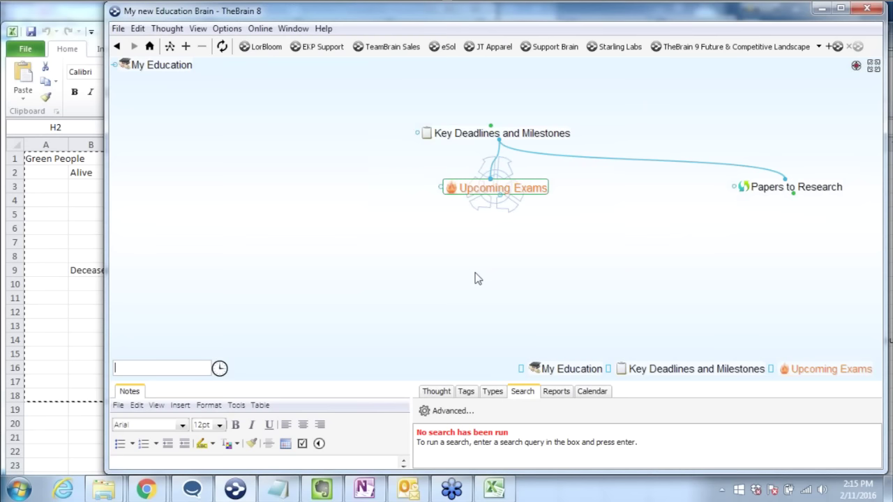
right_click(475, 275)
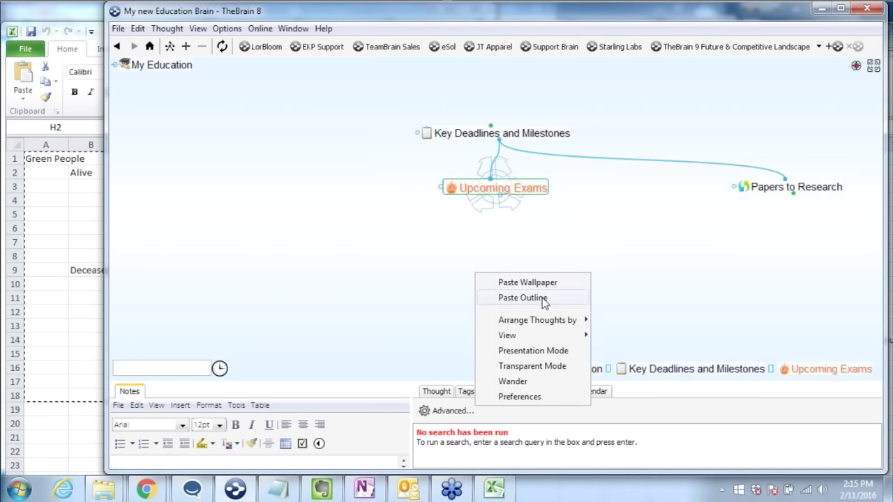
left_click(545, 300)
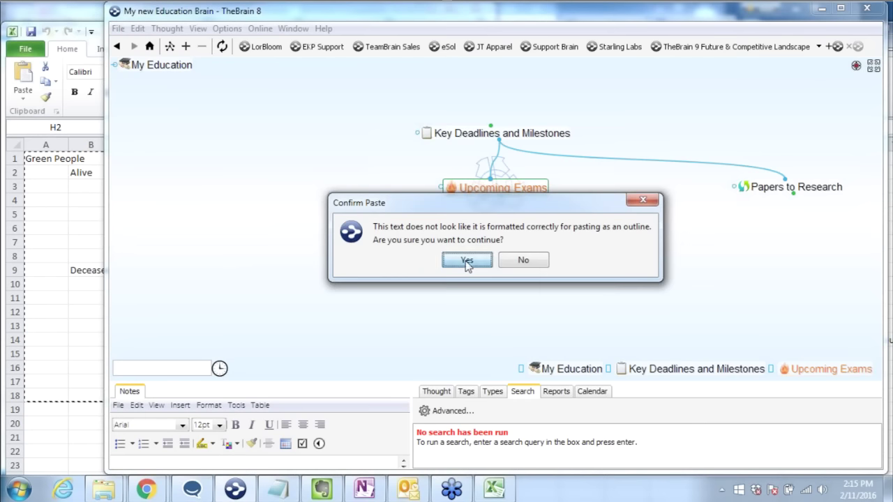
left_click(466, 260)
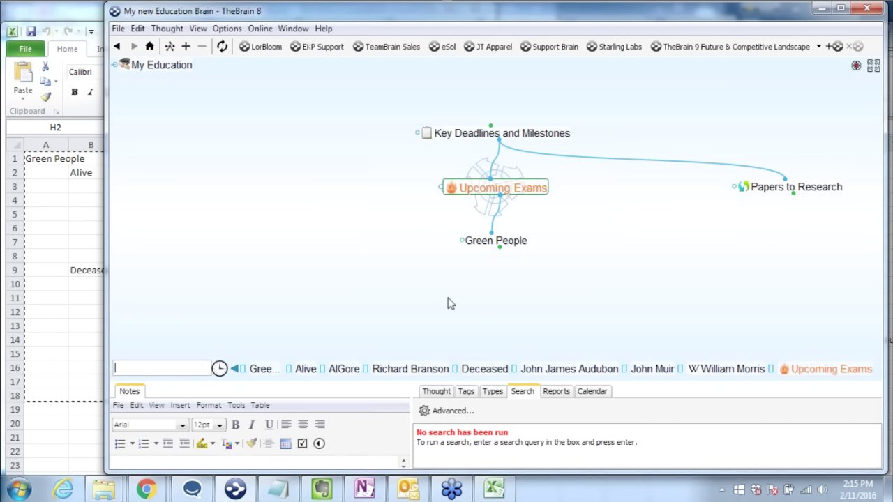
Go through Green People and Deceased to William Morris, and examine that thought's notes, label and web attachment.
left_click(483, 244)
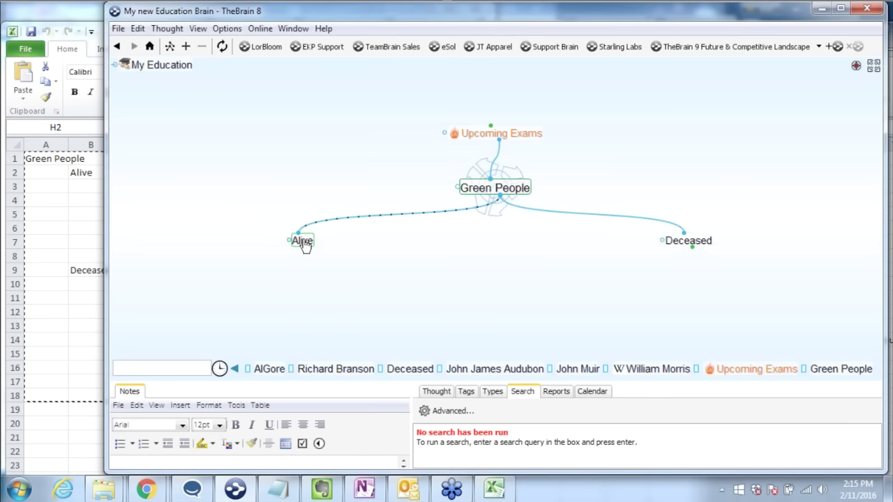
left_click(679, 244)
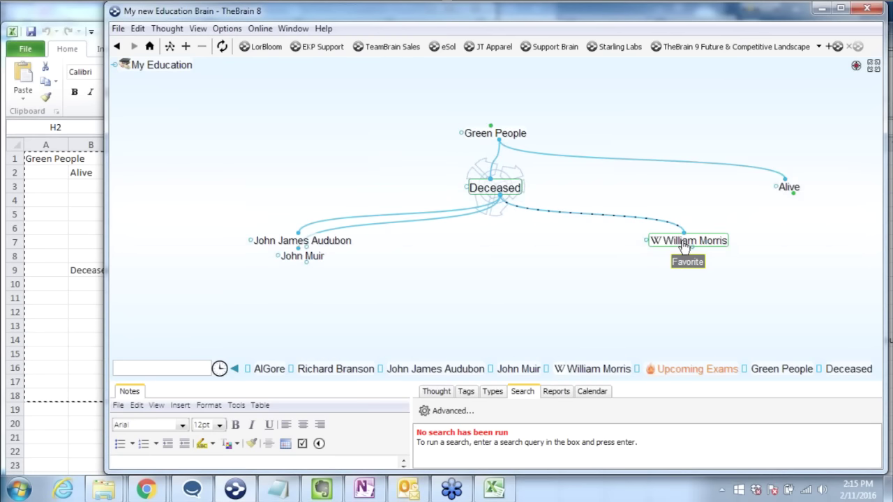
left_click(685, 244)
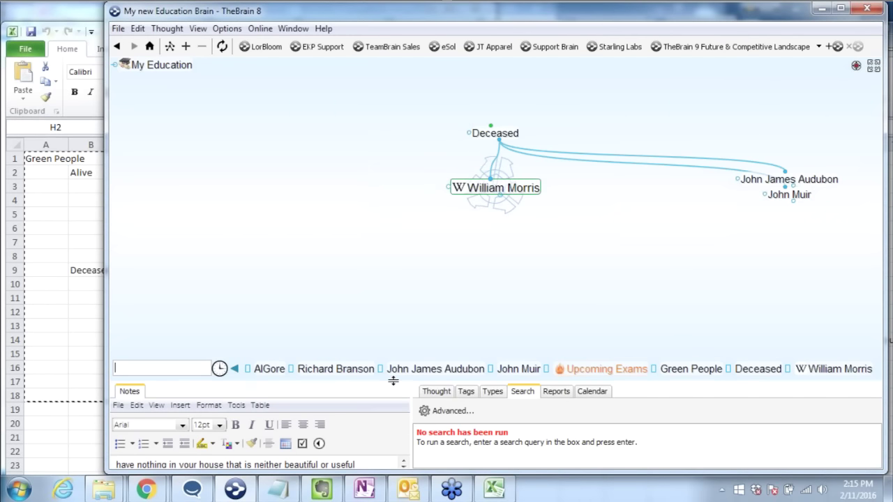
left_click_drag(393, 380, 394, 324)
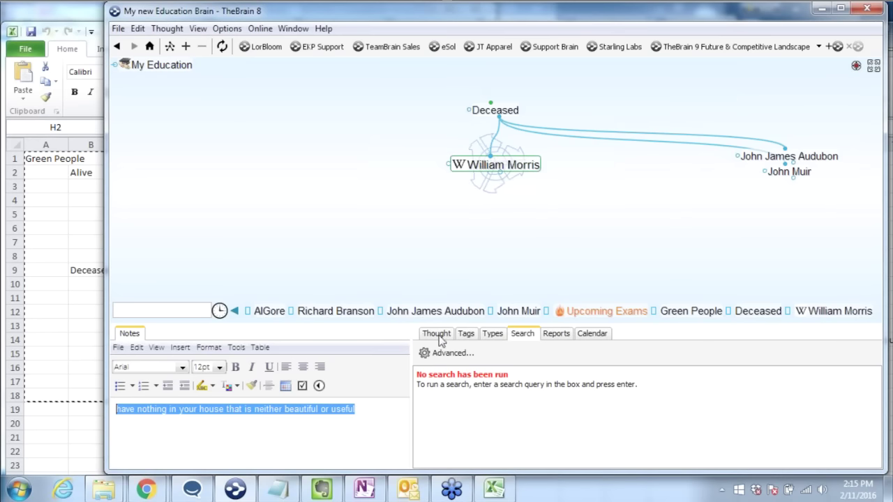
left_click(437, 334)
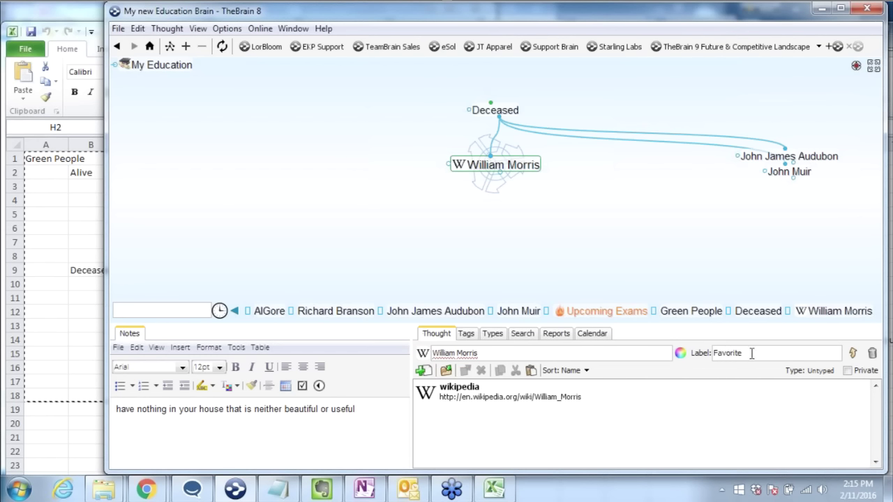
double_click(733, 354)
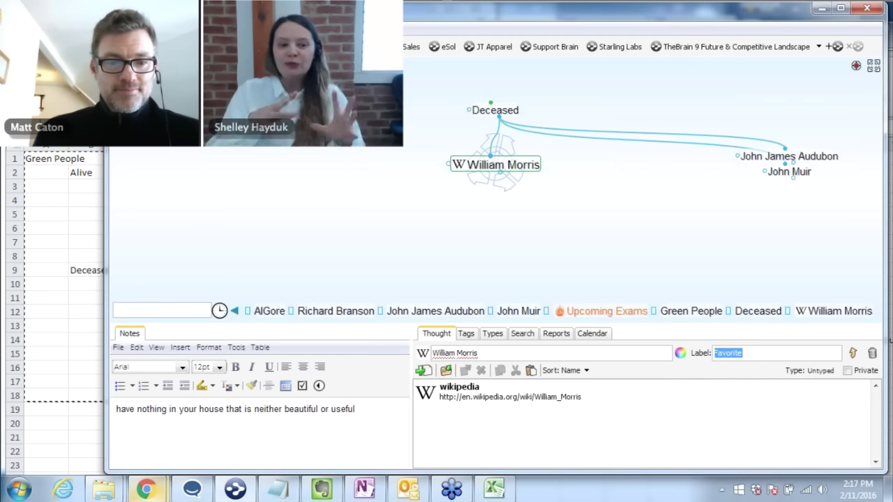
Switch to Chrome, open TheBrain website's home page and look over its Web Events listings.
mouse_move(147, 490)
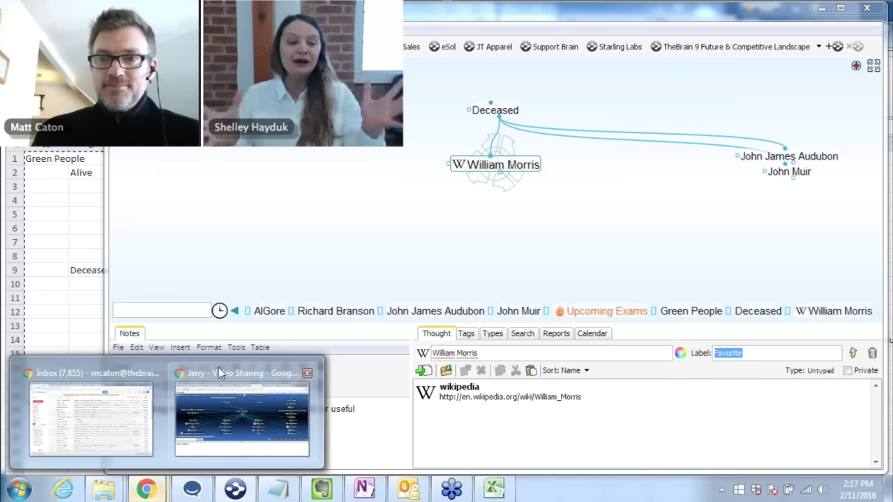
mouse_move(227, 373)
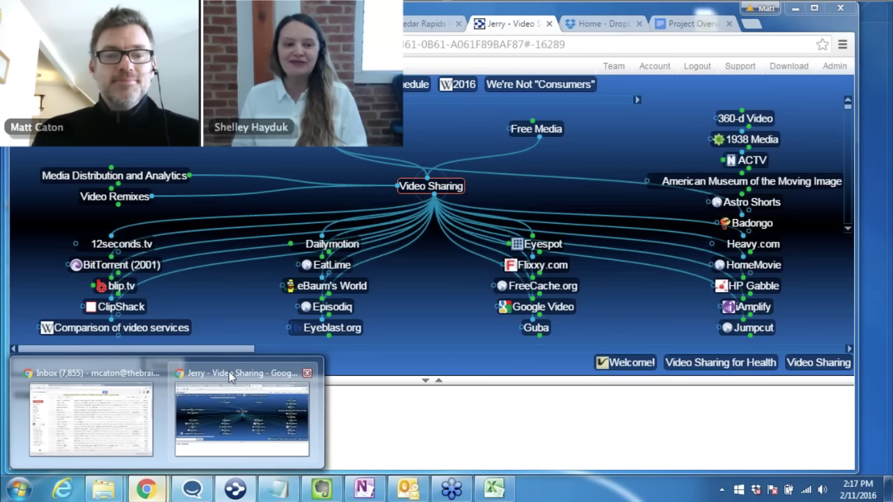
left_click(230, 377)
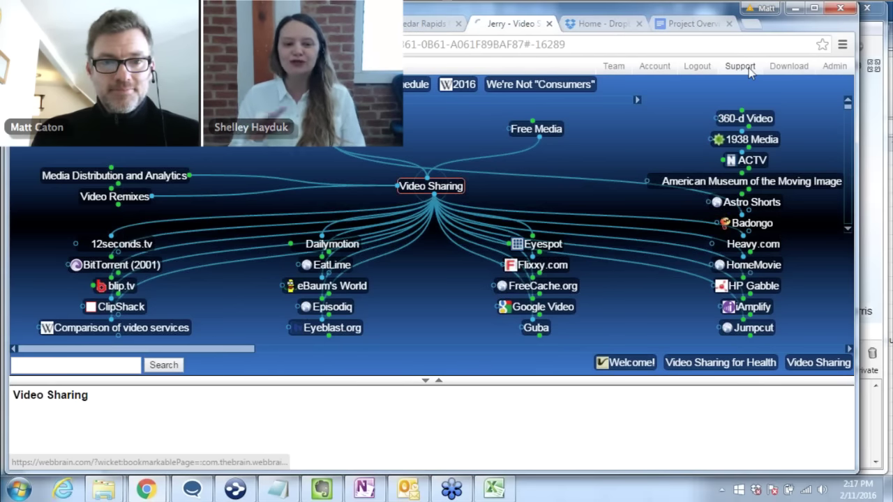
left_click(740, 67)
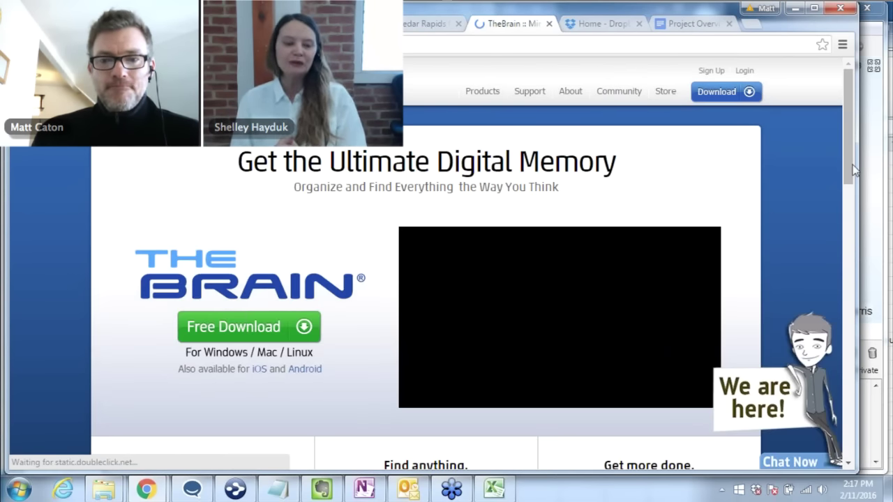
scroll(854, 169, "down", 1)
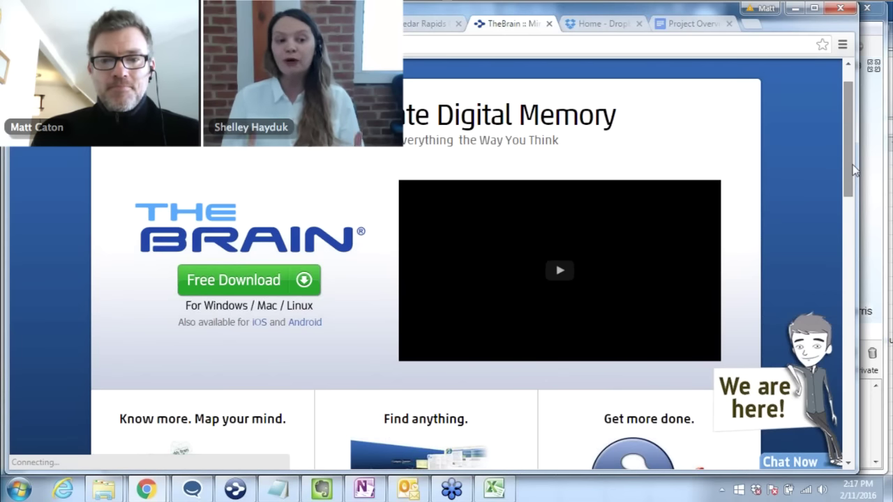
left_click_drag(854, 170, 858, 300)
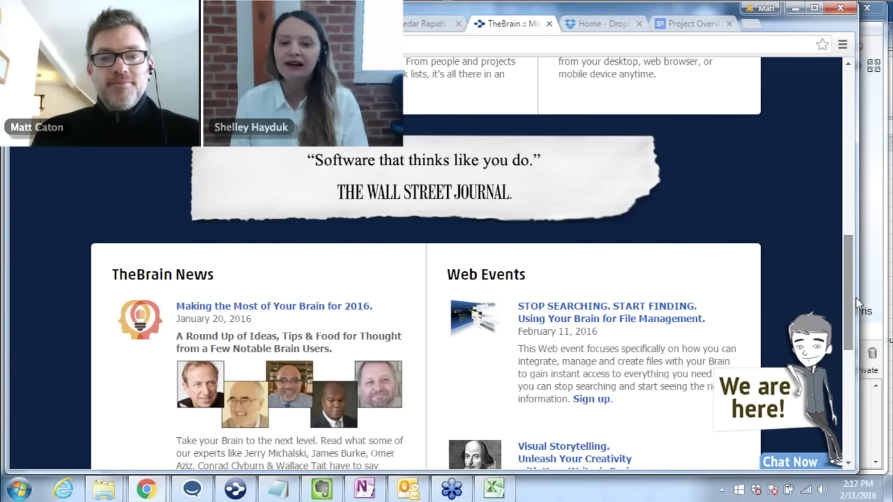
scroll(585, 339, "down", 3)
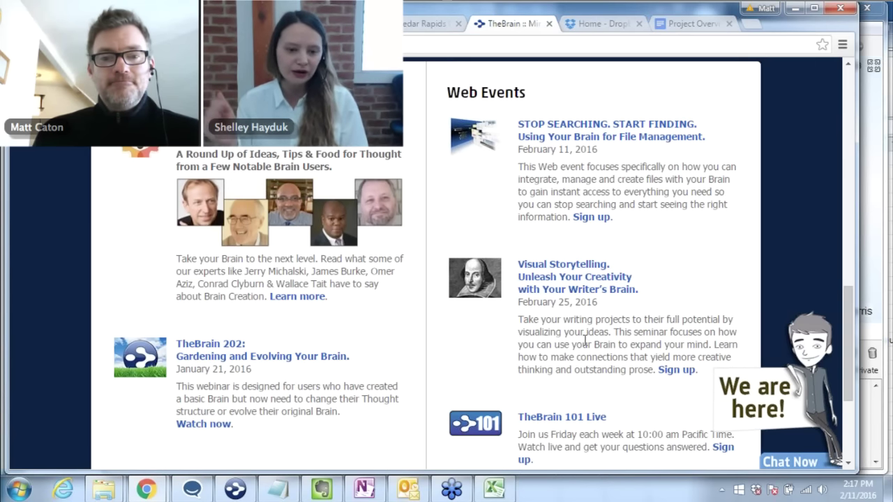